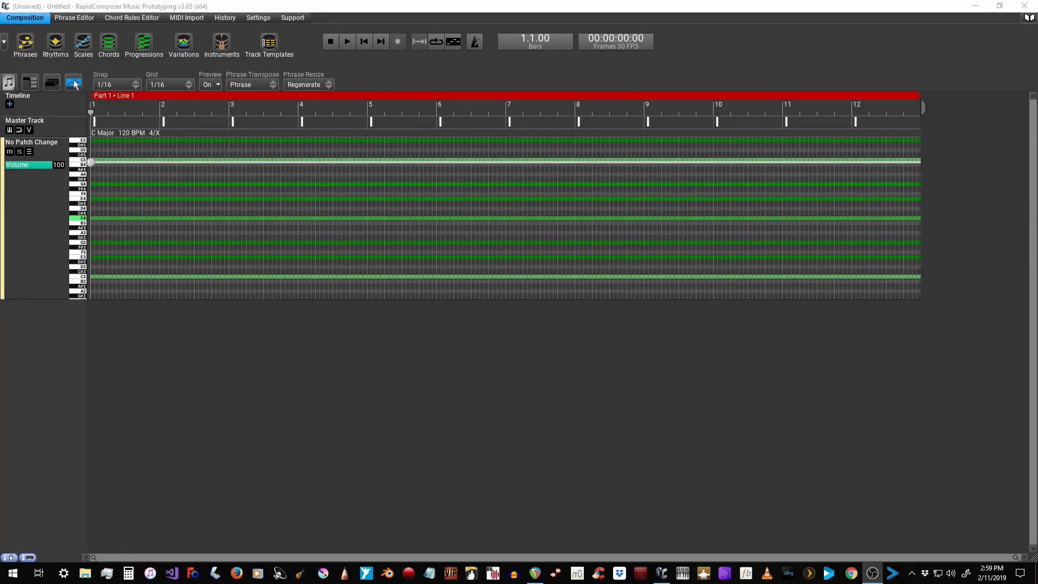
Step: Select the empty track and switch the editing mode to Phrase Envelope Editing
left_click(75, 84)
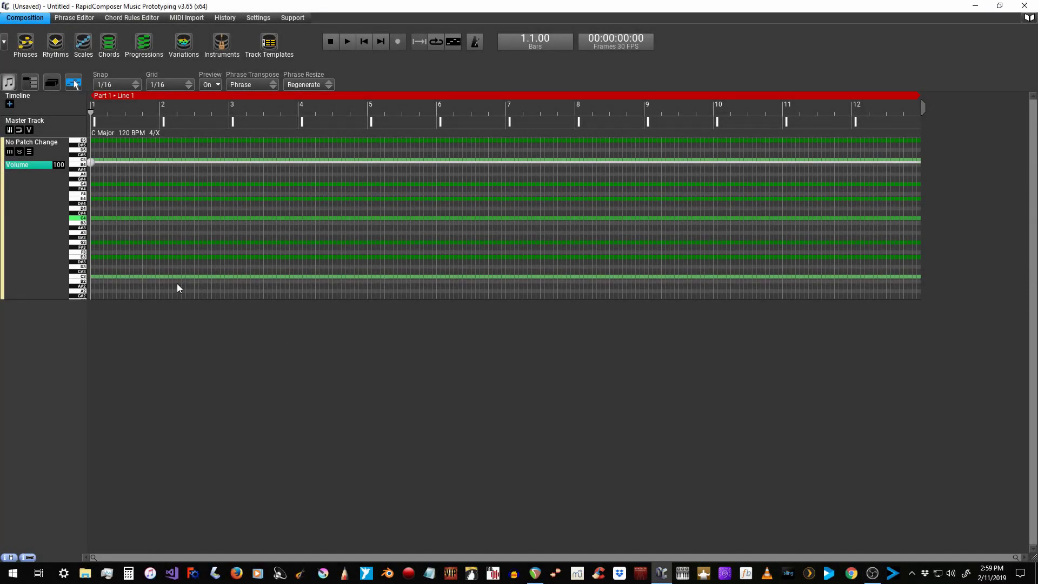
left_click(42, 232)
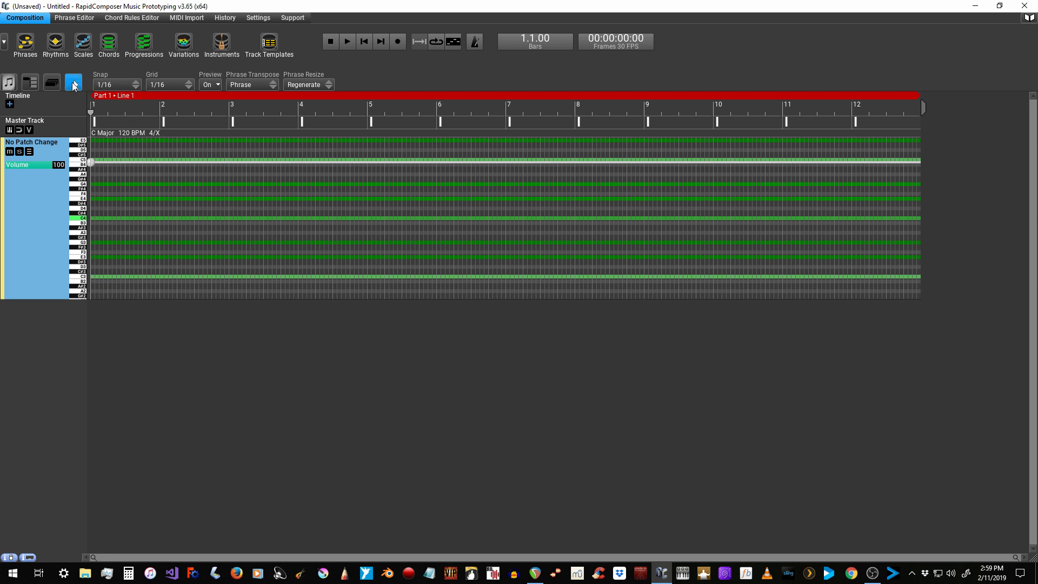
left_click(74, 80)
left_click(92, 152)
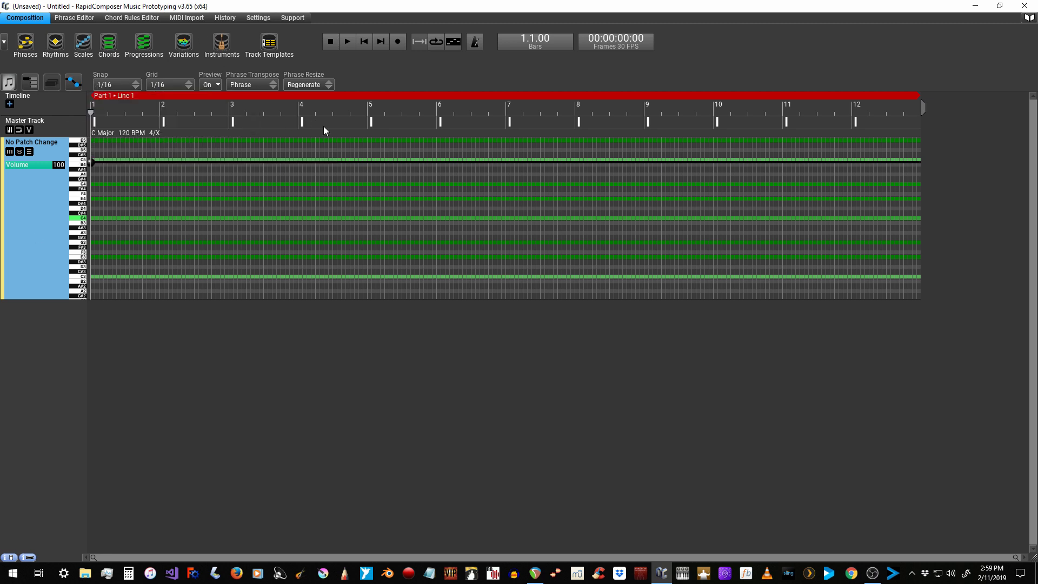
Step: Switch to Idea Tool mode and look over the Progressions and Phrases browsers, closing each one
left_click(73, 82)
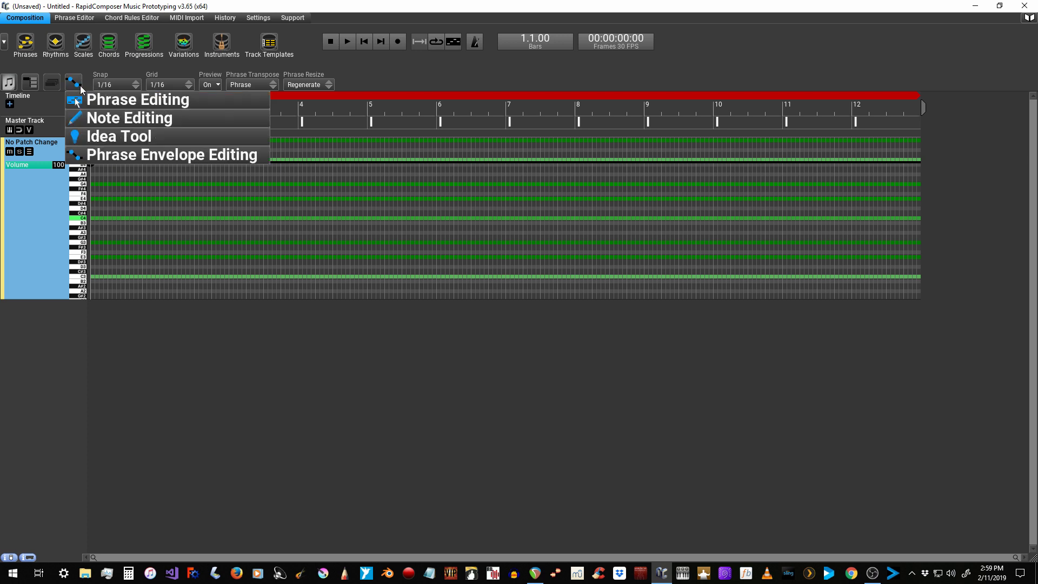
left_click(81, 135)
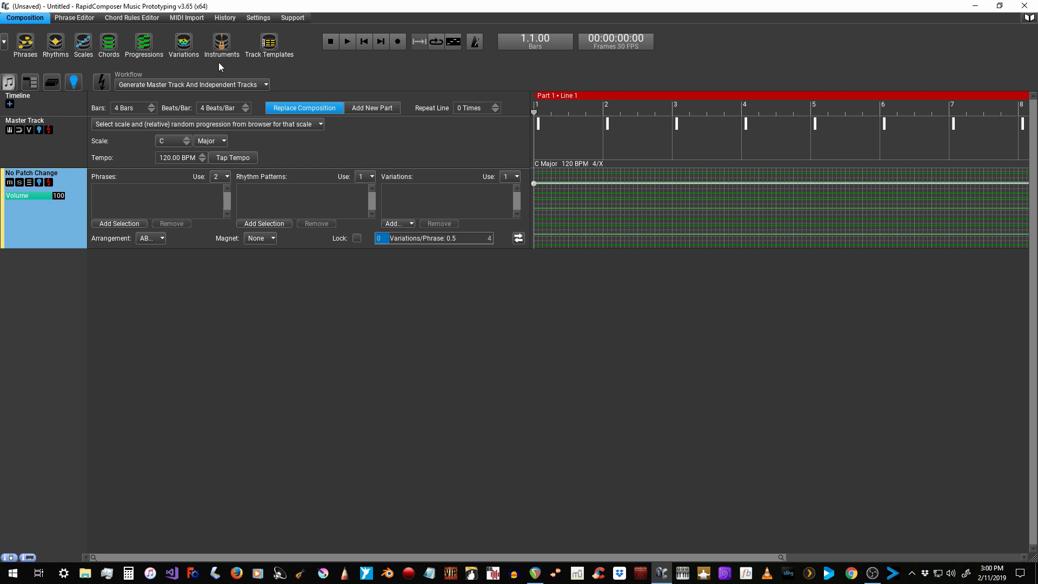
left_click(142, 46)
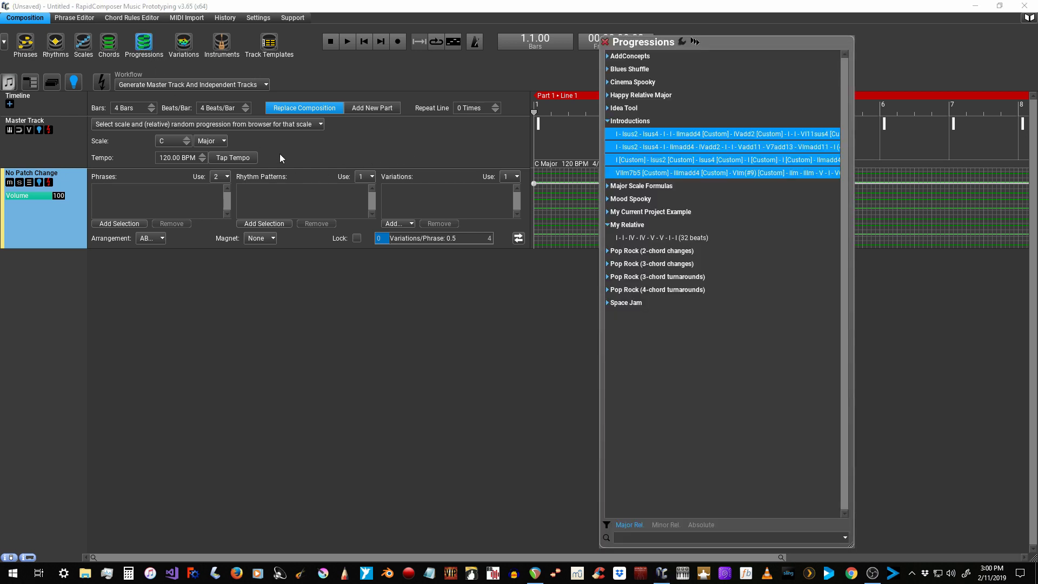
left_click(605, 42)
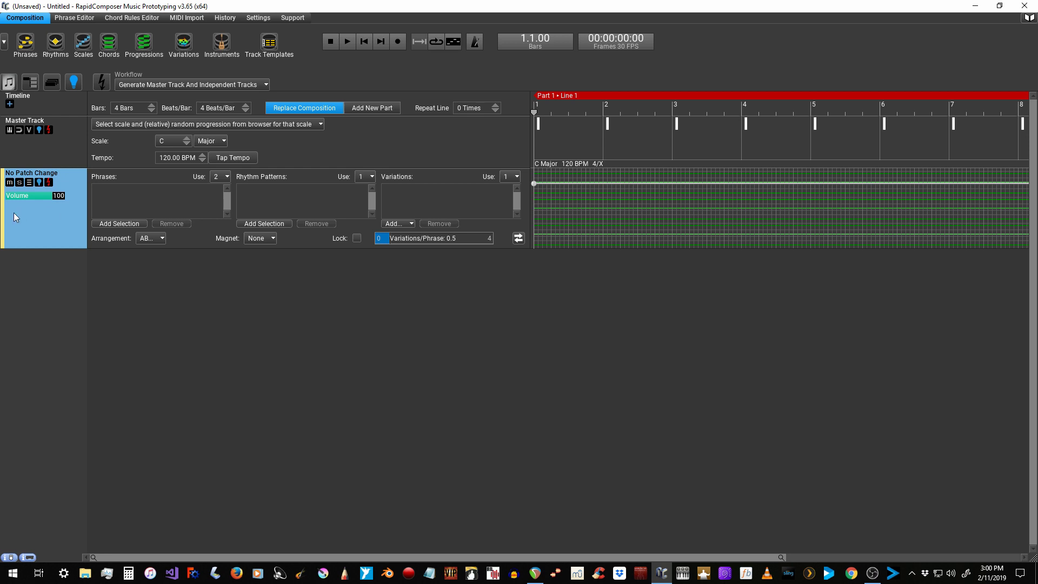
double_click(116, 201)
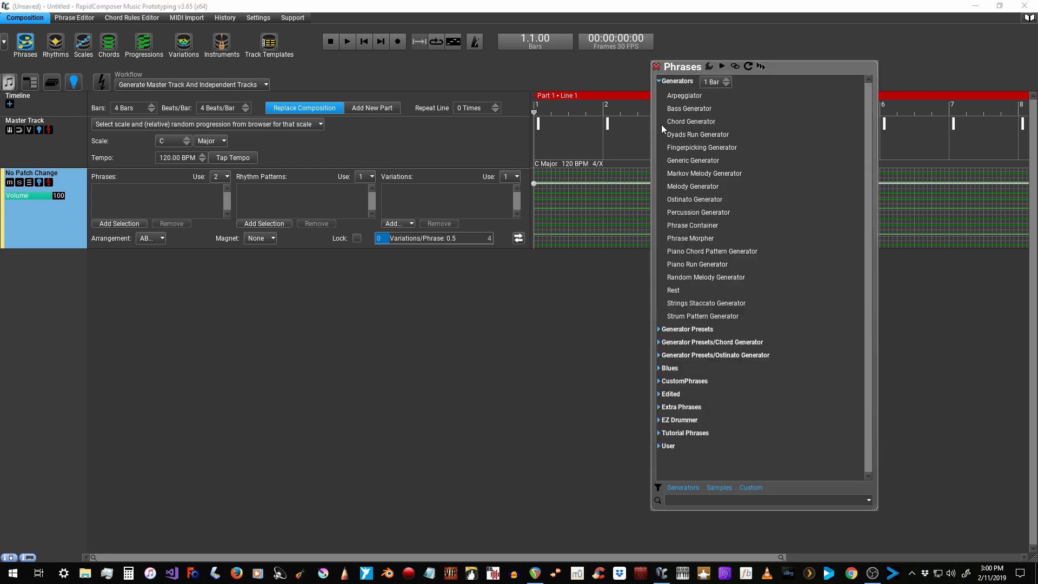
left_click(658, 69)
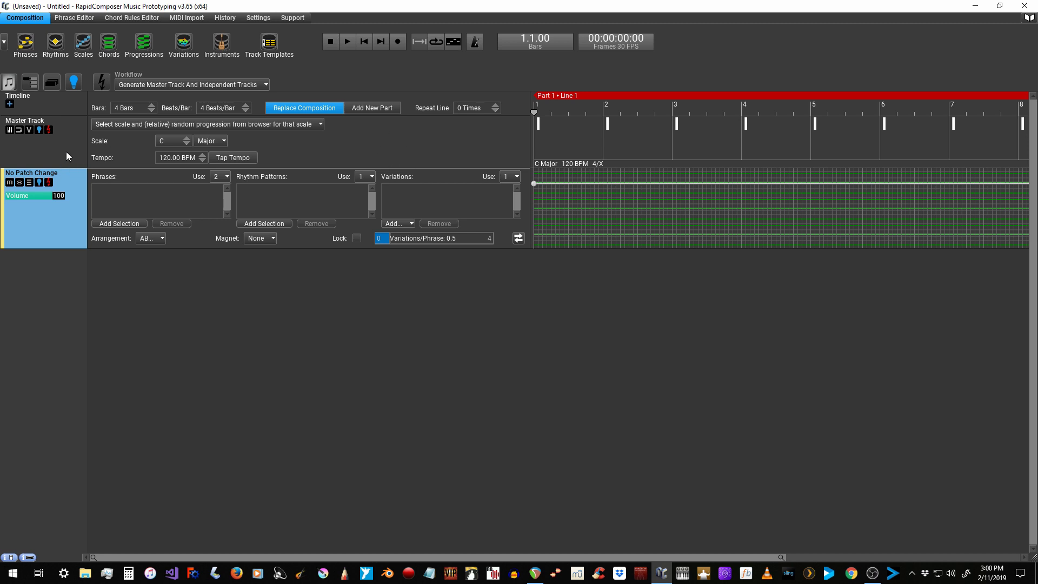
Step: Return to Phrase Editing mode, add two more tracks below the existing one and select the middle track
left_click(76, 87)
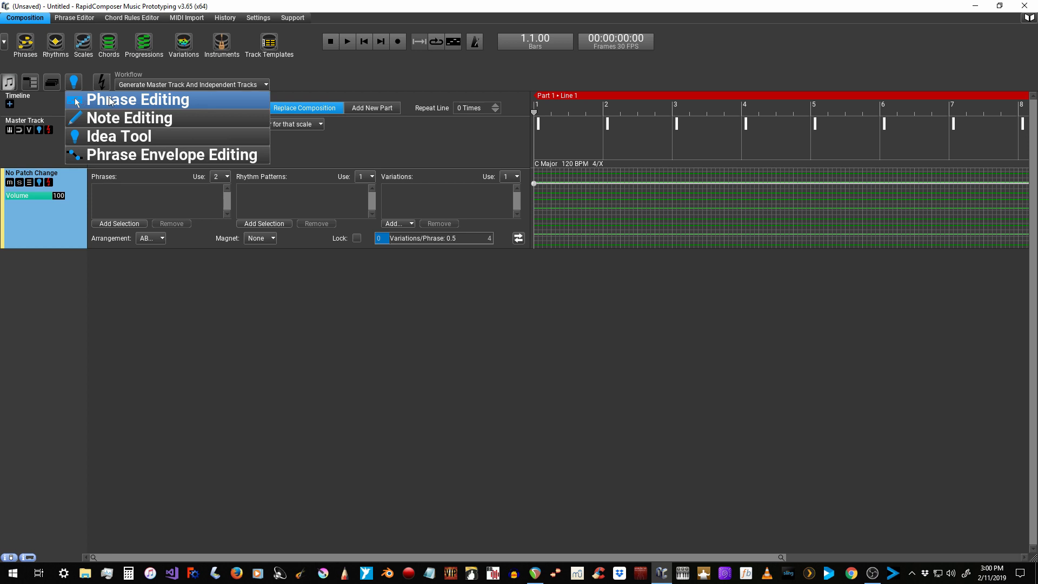
left_click(109, 97)
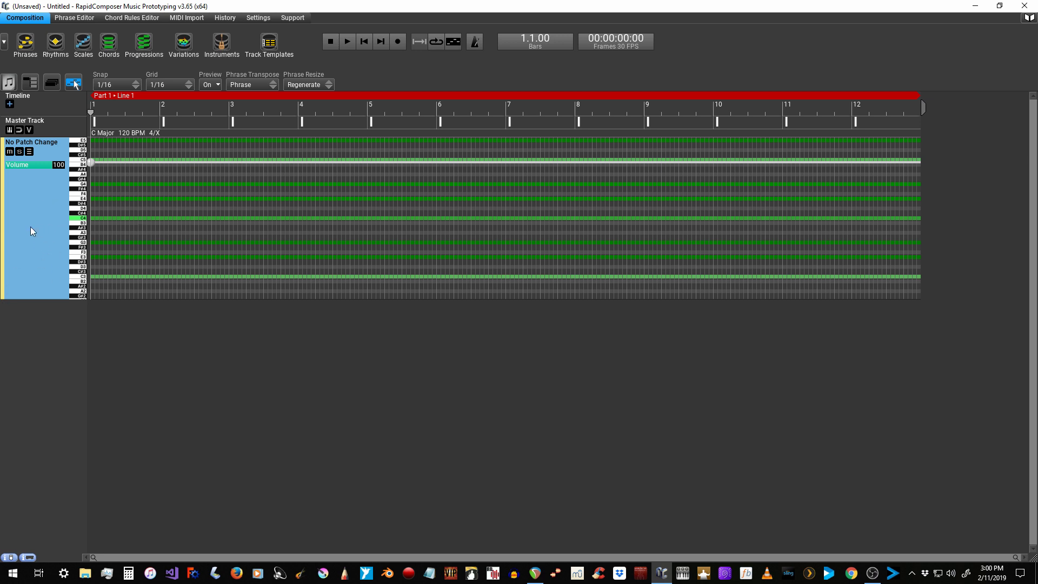
key("ctrl+t")
key("ctrl+t")
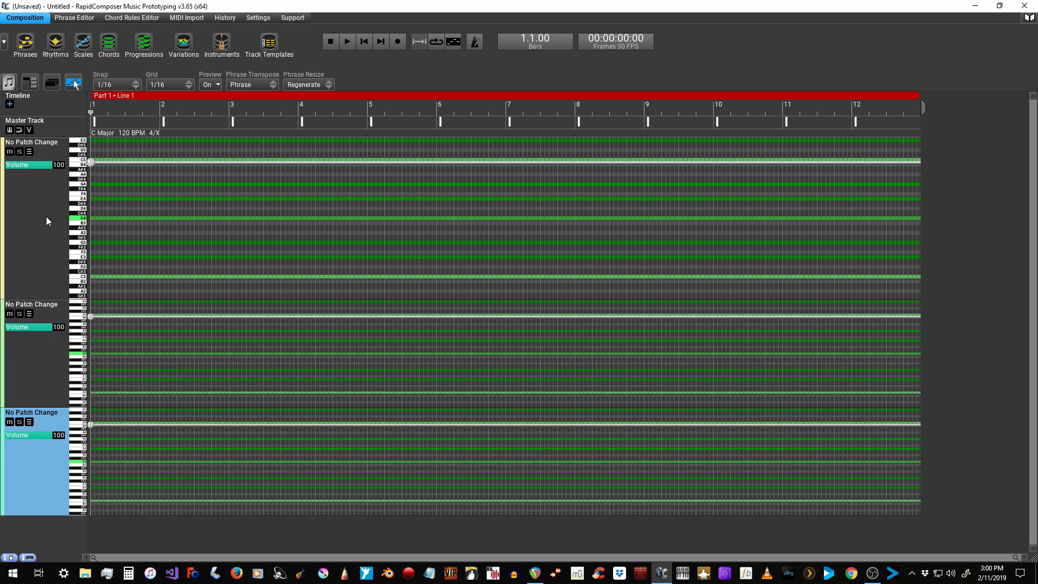
left_click(22, 250)
left_click(34, 362)
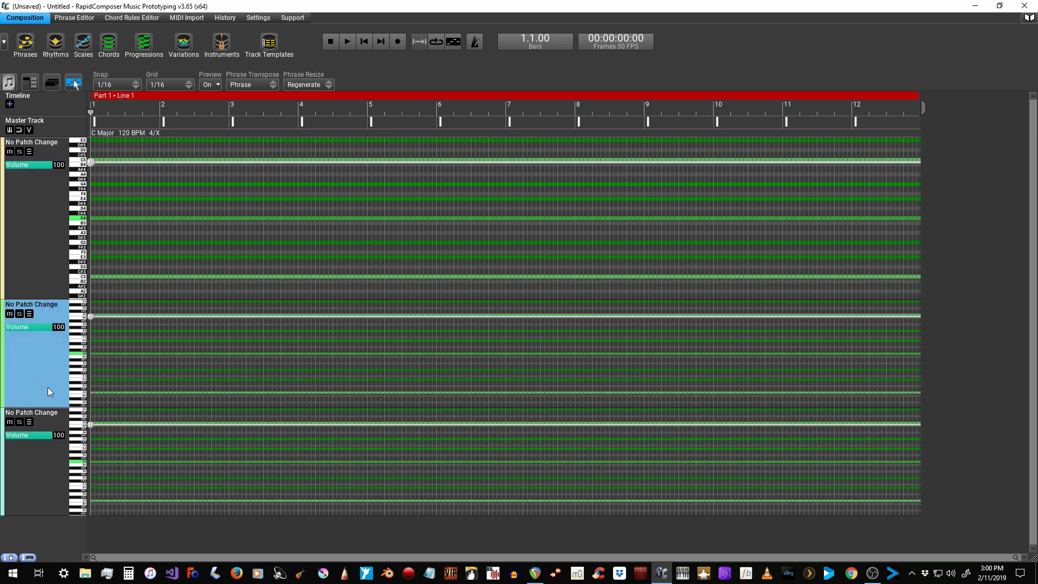
Step: Check the audio device and ASIO channel settings, and return to the composition
left_click(259, 18)
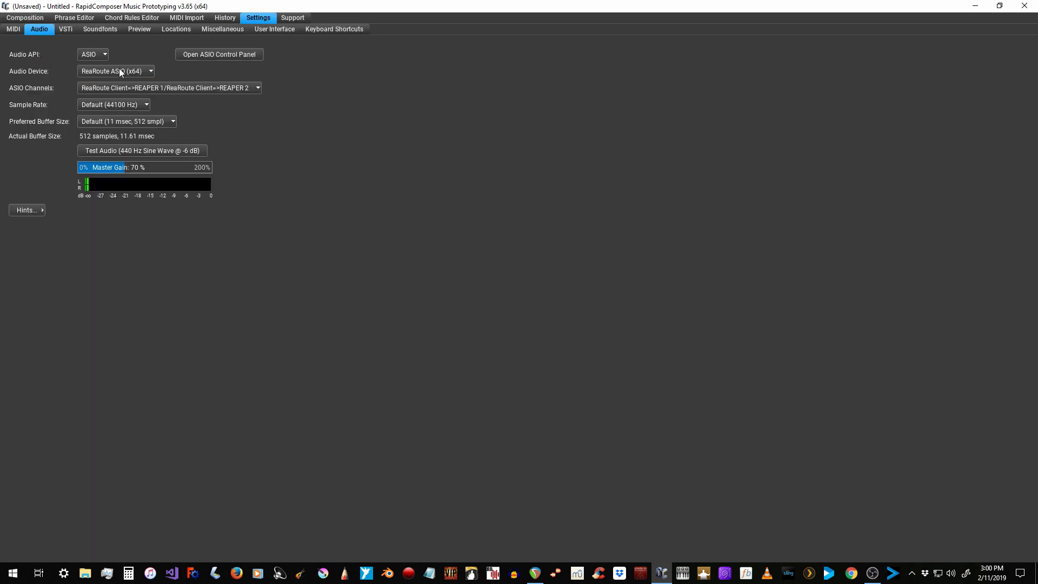
left_click(25, 18)
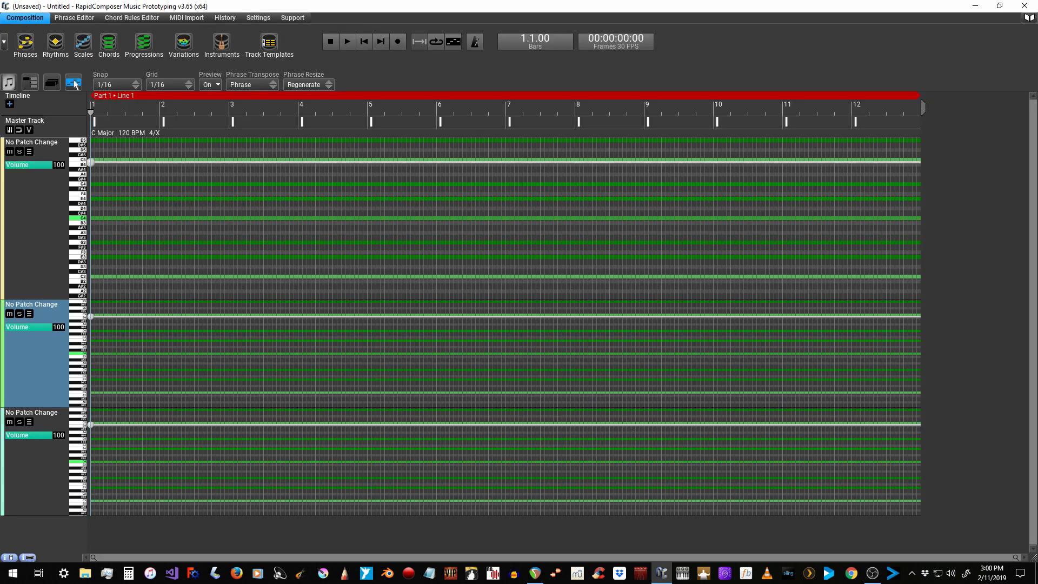
Step: Switch to the SampleTank 3 plugin window and review the Upright Piano Eco, 14 Violins Multi + 1st Violin and 4 Basses Multi parts
key("alt+Tab")
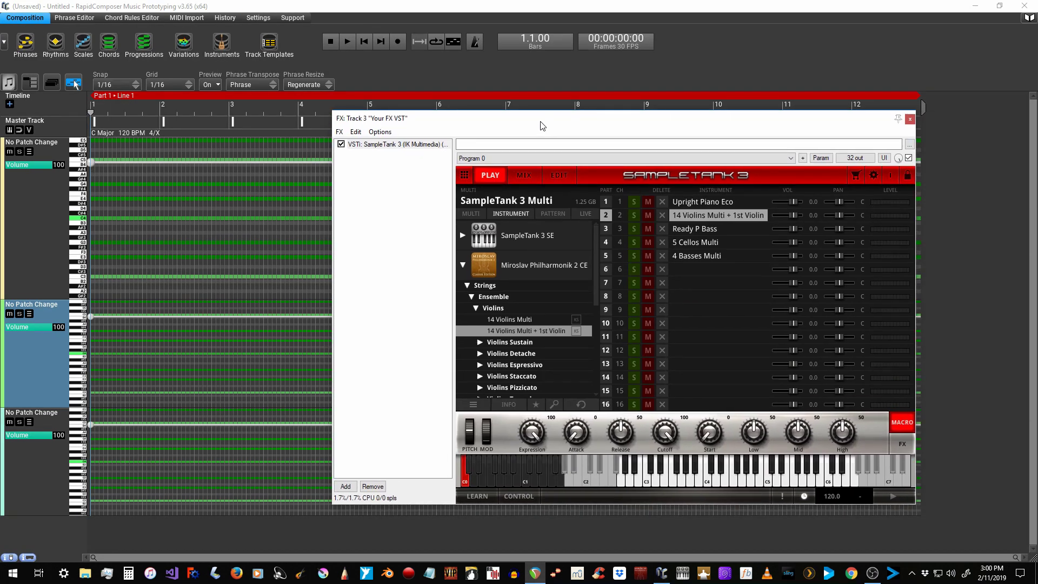
left_click(683, 204)
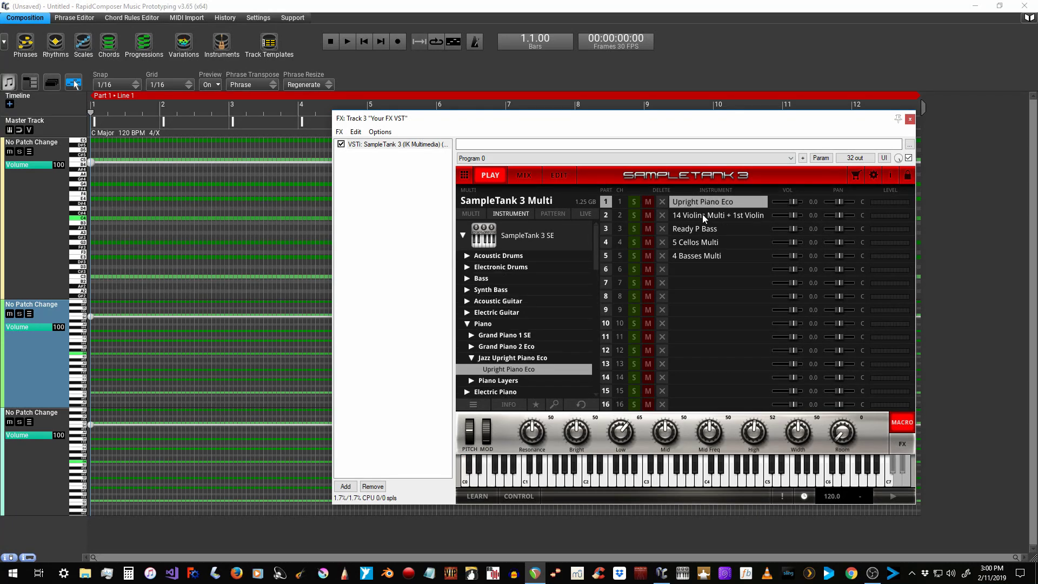
left_click(702, 214)
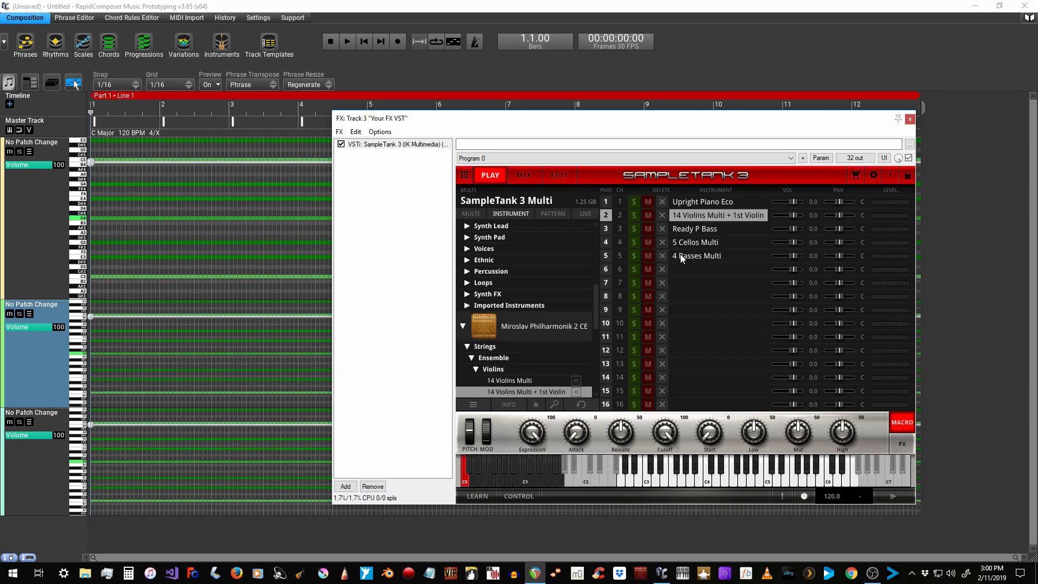
left_click(682, 257)
left_click(687, 213)
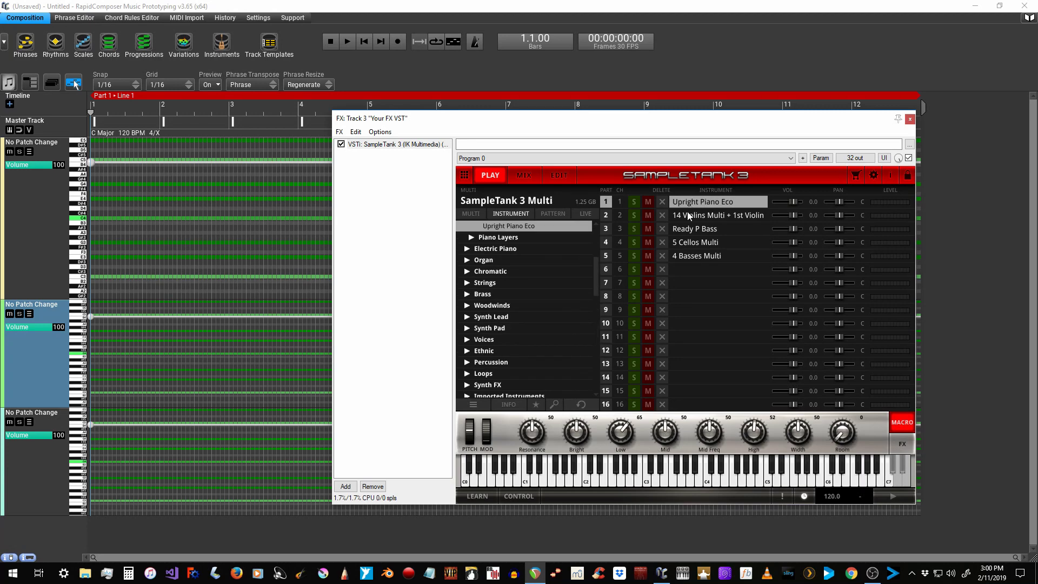
left_click(685, 204)
left_click(683, 215)
left_click(688, 253)
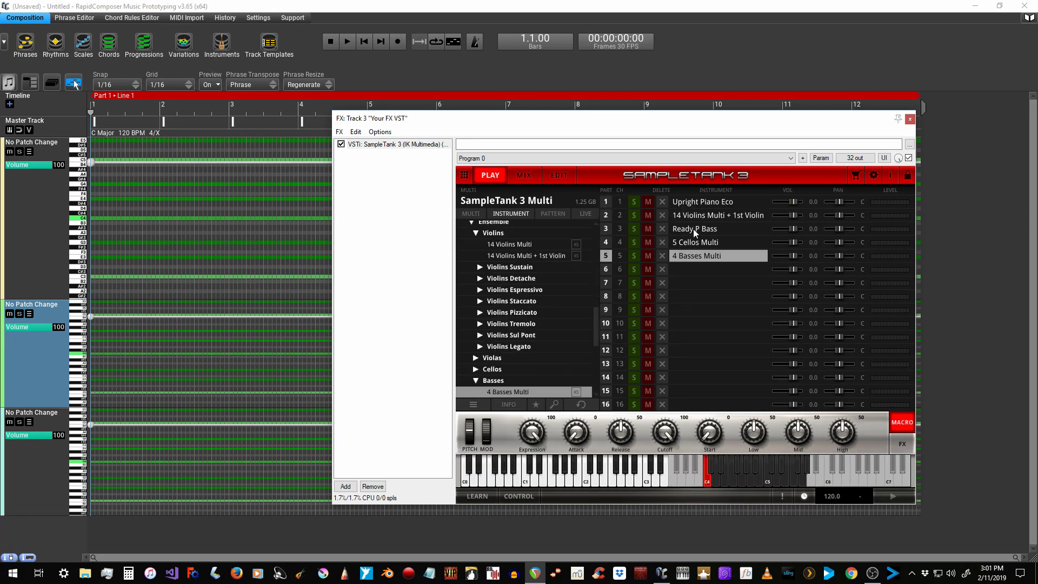
key("Escape")
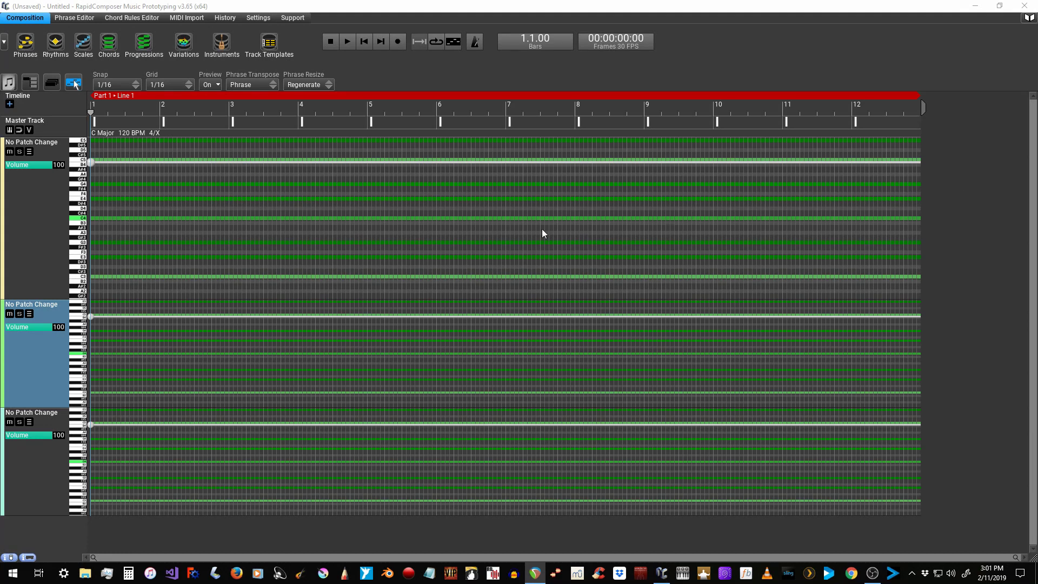
Step: Open the first track's settings window and move it clear of the track headers
left_click(46, 231)
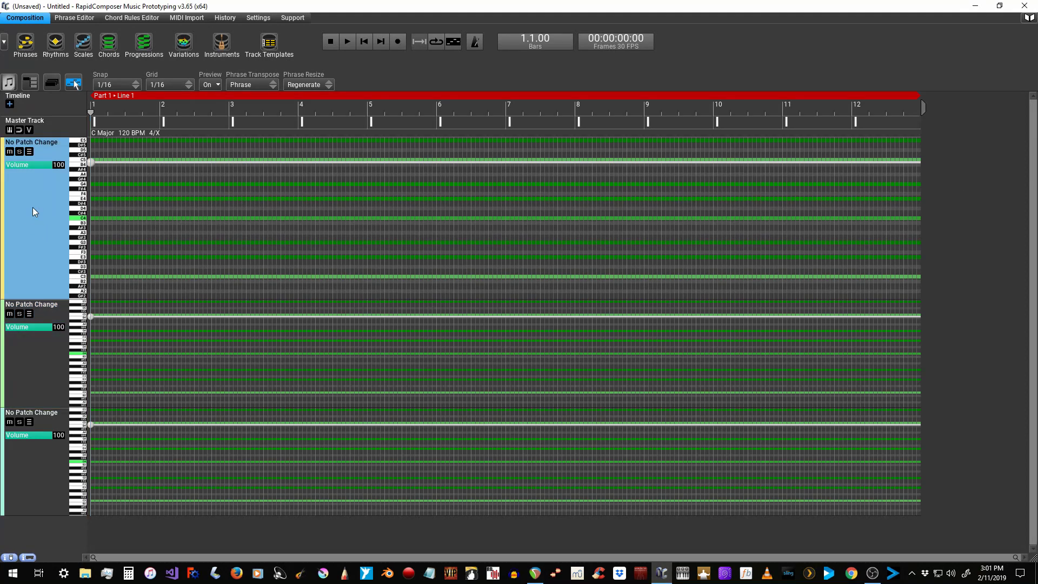
double_click(32, 208)
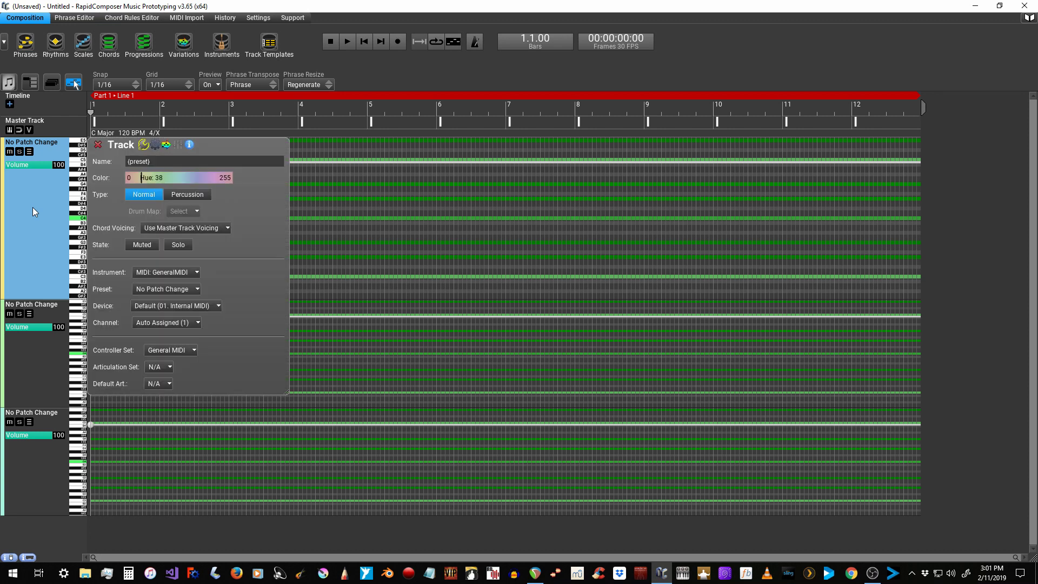
left_click_drag(233, 149, 416, 154)
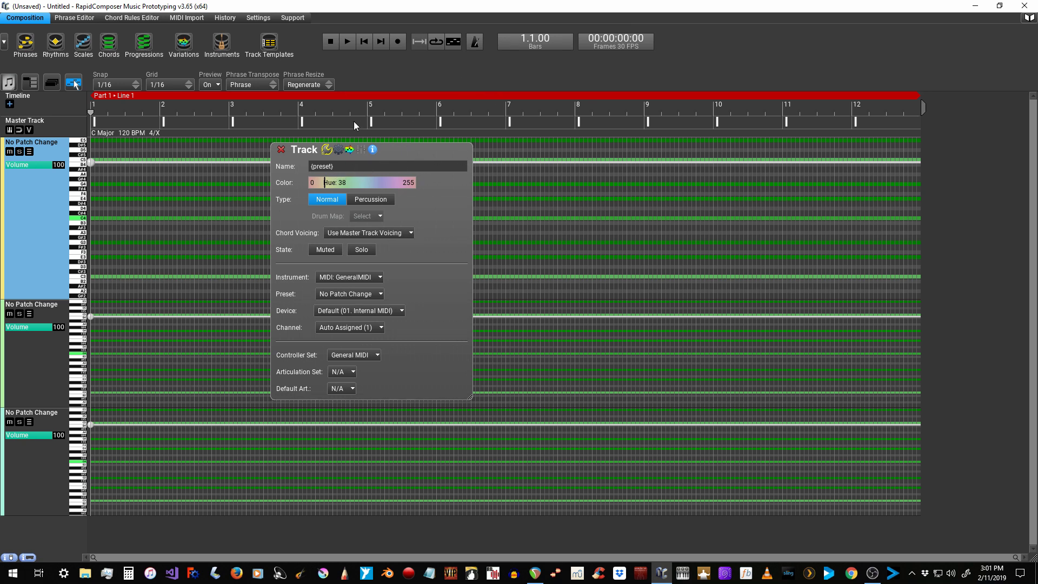
Step: Open the Phrases browser and examine the help on tokens and operators in its Browser Options
left_click(31, 51)
left_click(709, 67)
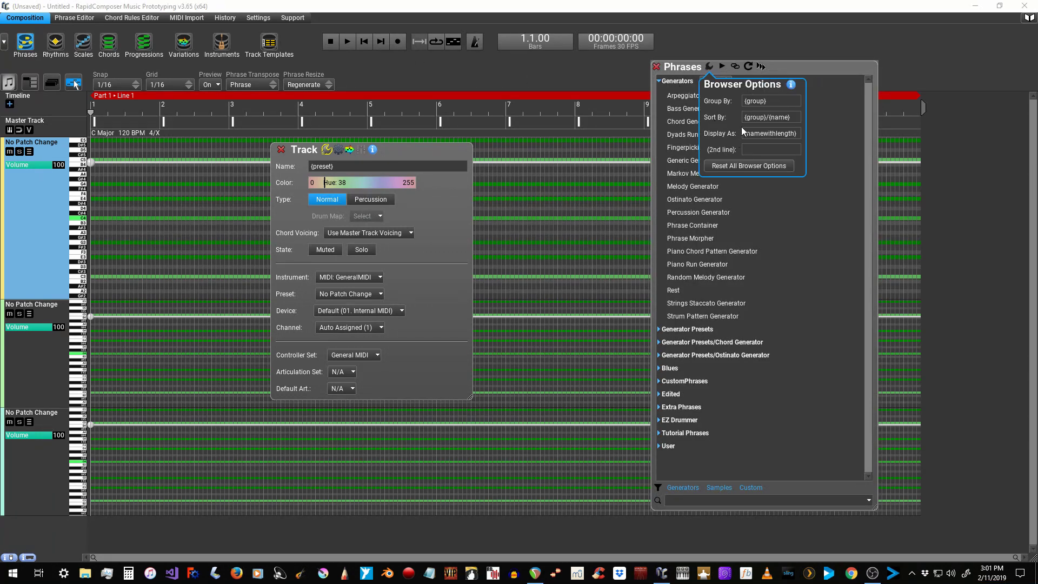
mouse_move(795, 87)
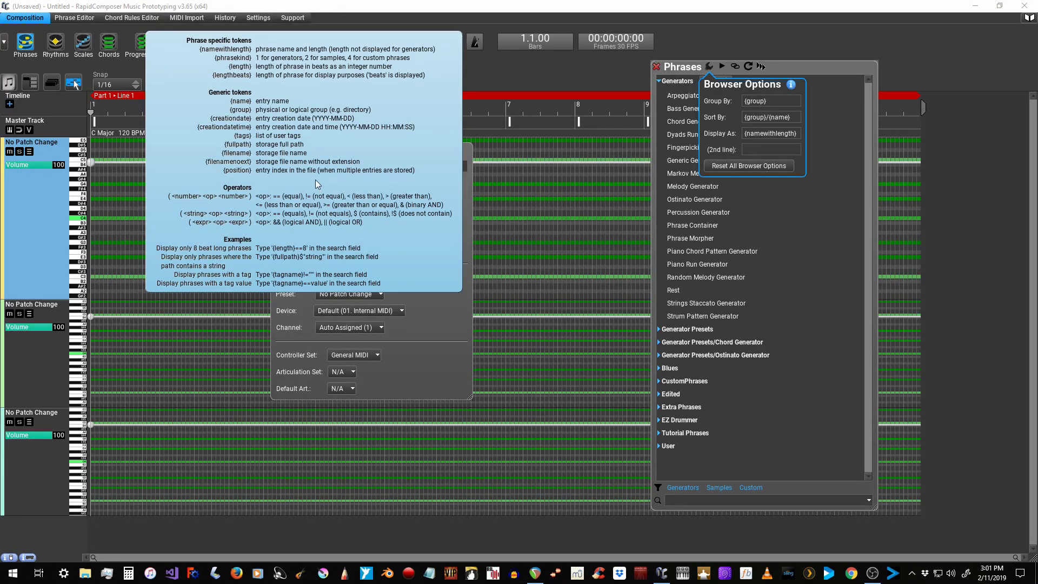
left_click(828, 69)
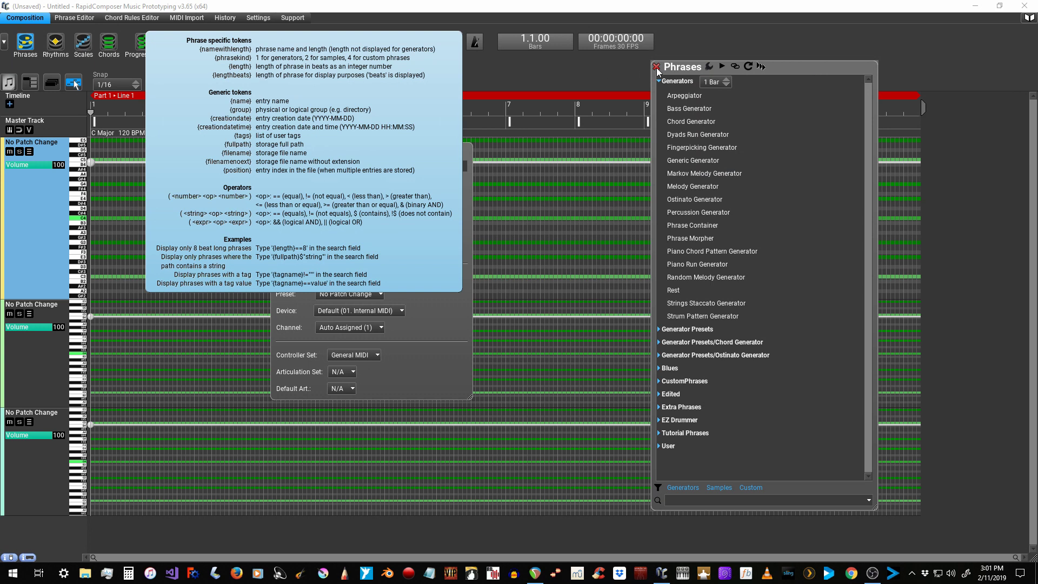
left_click(449, 339)
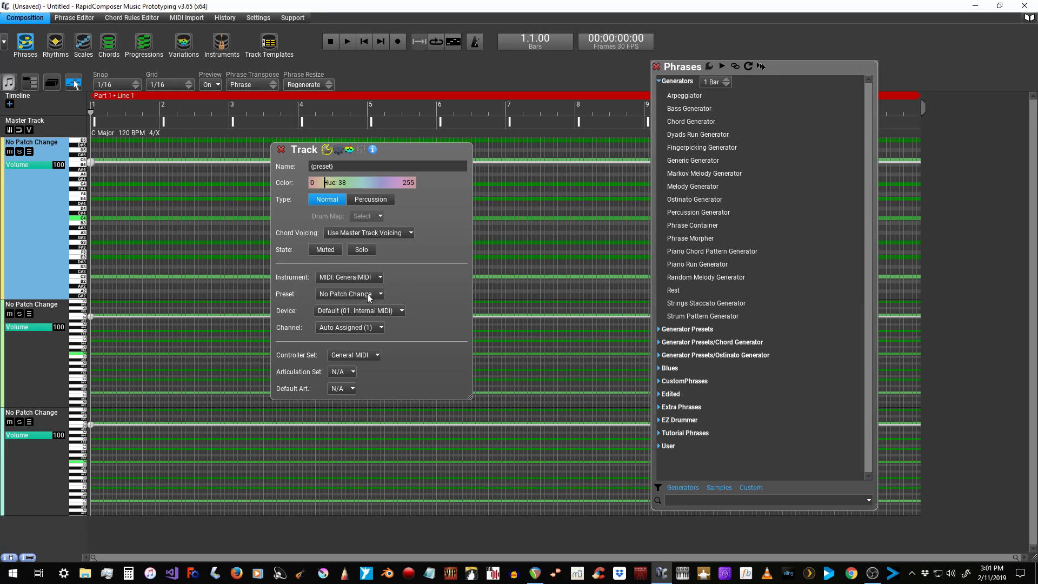
Step: Name the first track "Piano"
left_click(352, 167)
type("pI")
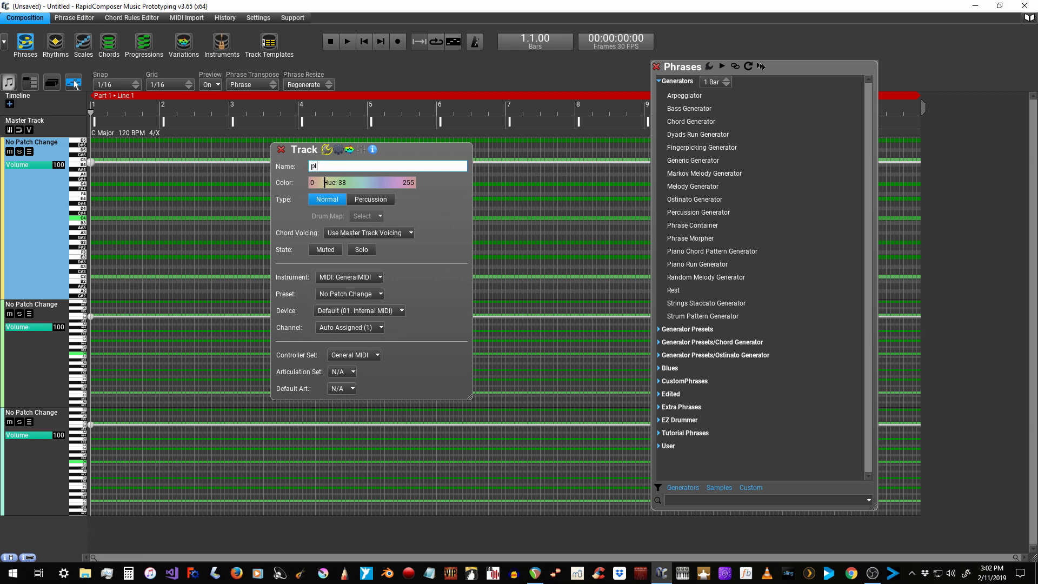
type("ANO")
key("BackSpace")
key("BackSpace")
key("BackSpace")
key("BackSpace")
key("BackSpace")
type("Piano")
Step: Name the second track "Strings"
left_click(48, 378)
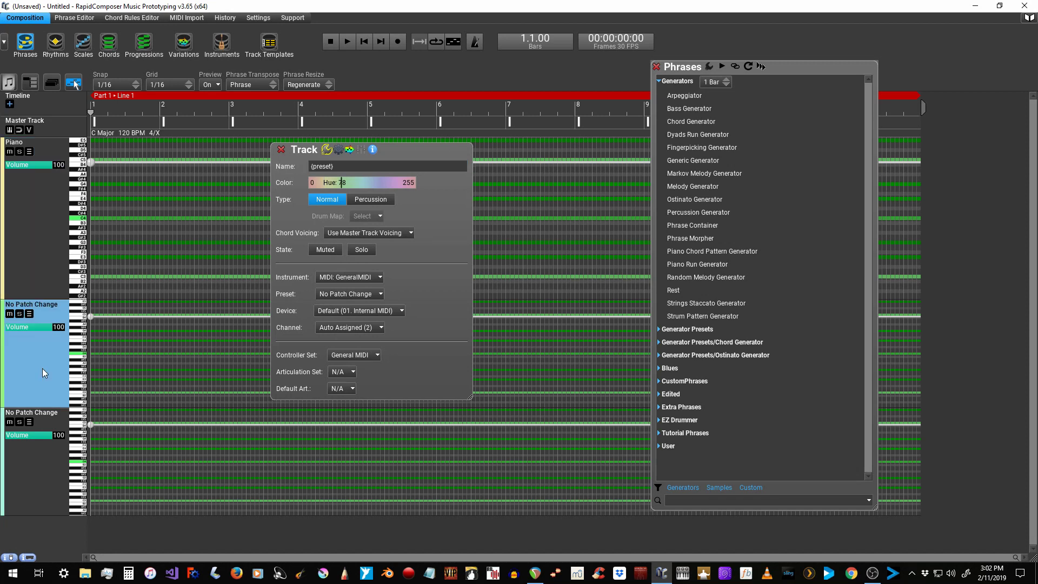
left_click(352, 165)
type("Strings")
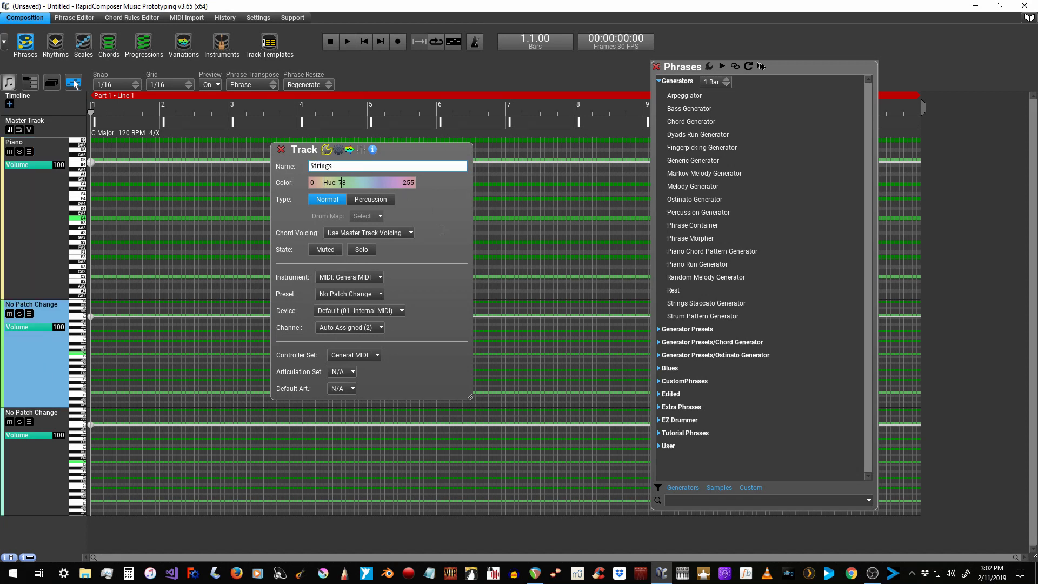
key("Return")
Step: Name the third track "4 Bass Multi"
left_click(15, 465)
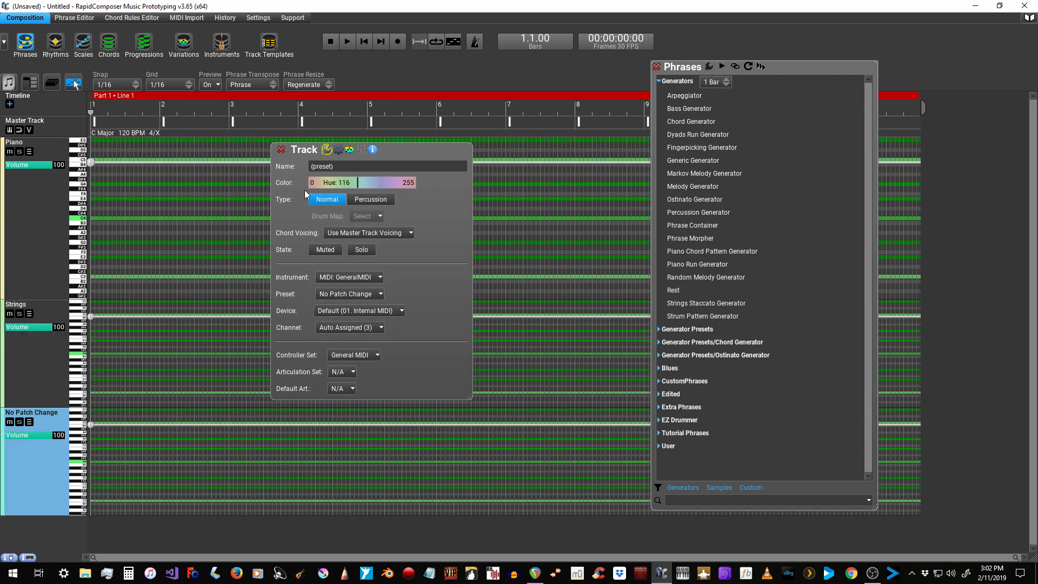
left_click(321, 167)
type("4")
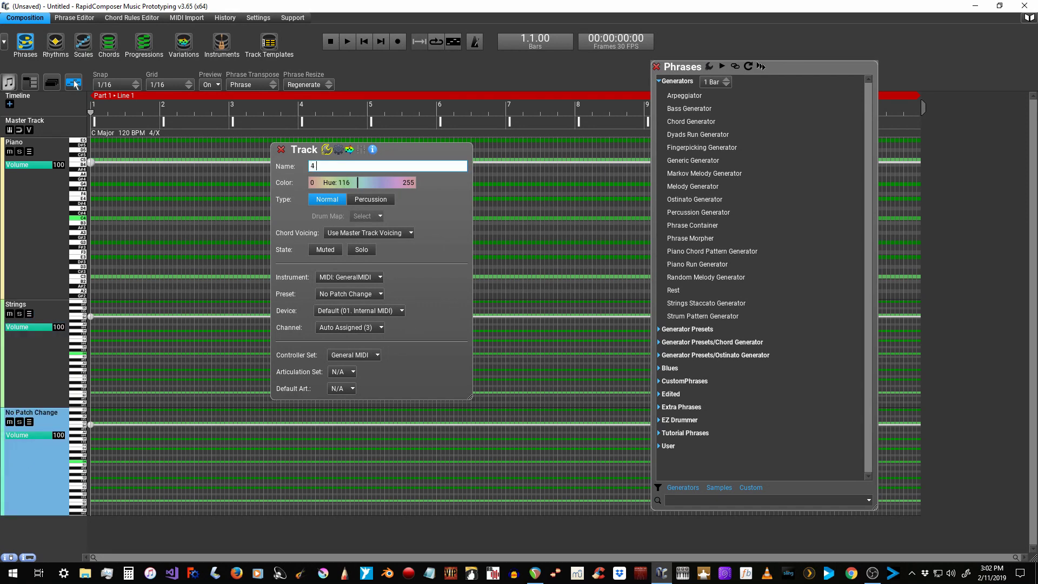
type(" Bass Multi")
key("Return")
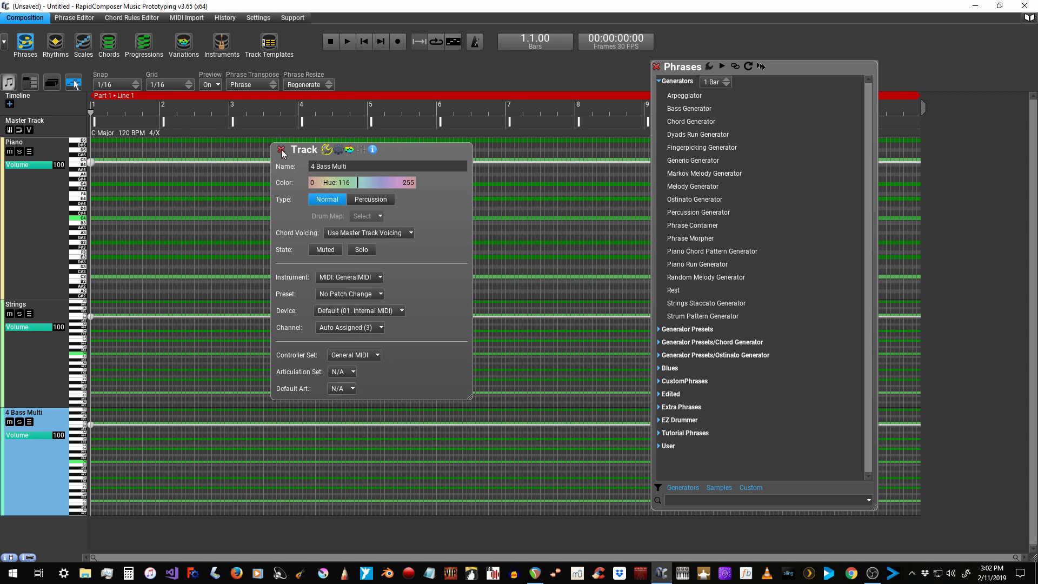
Step: Review the track settings of the Piano, Strings and 4 Bass Multi tracks in turn
left_click(15, 219)
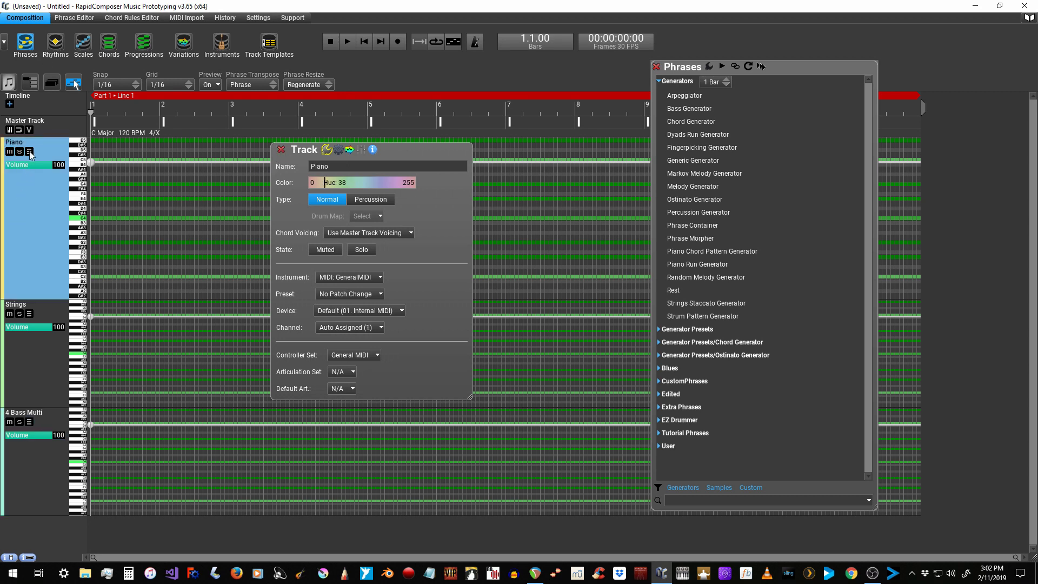
right_click(27, 156)
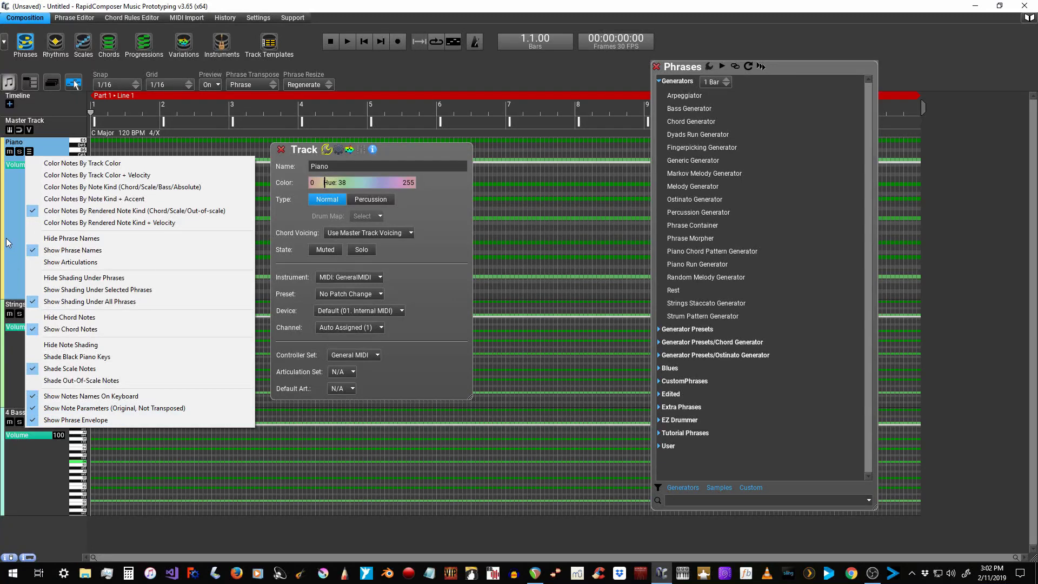
left_click(6, 241)
left_click(36, 384)
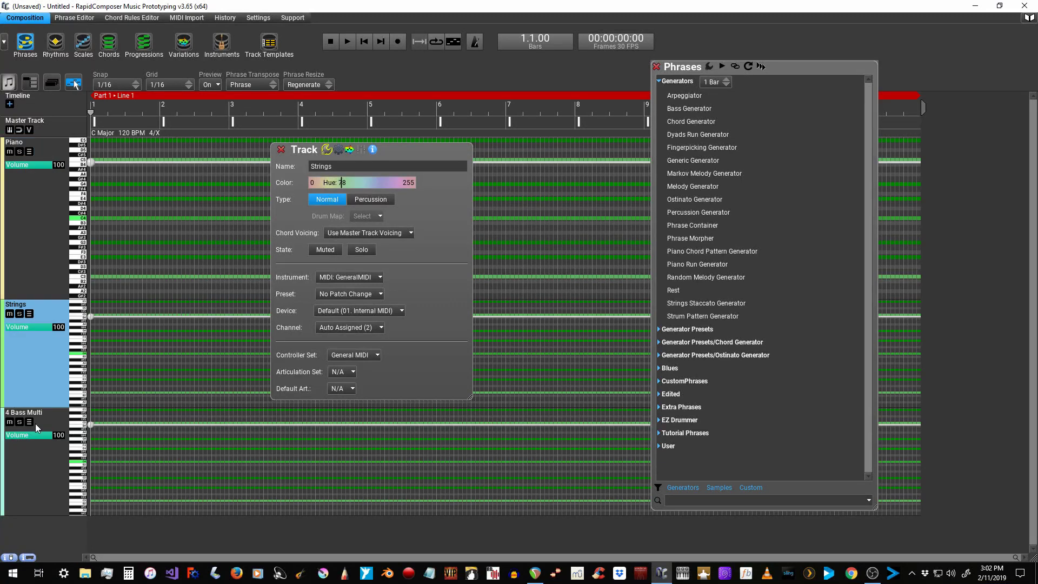
left_click(42, 468)
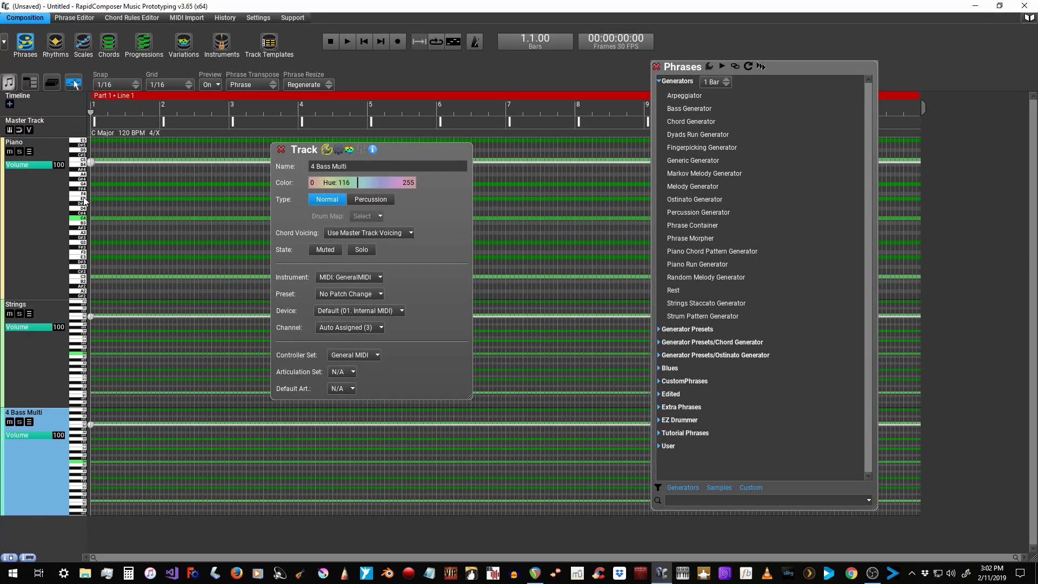
Step: Enlarge the note rows of the Piano, Strings and 4 Bass Multi tracks until the keyboard's note names are readable
scroll(84, 208, "up", 4)
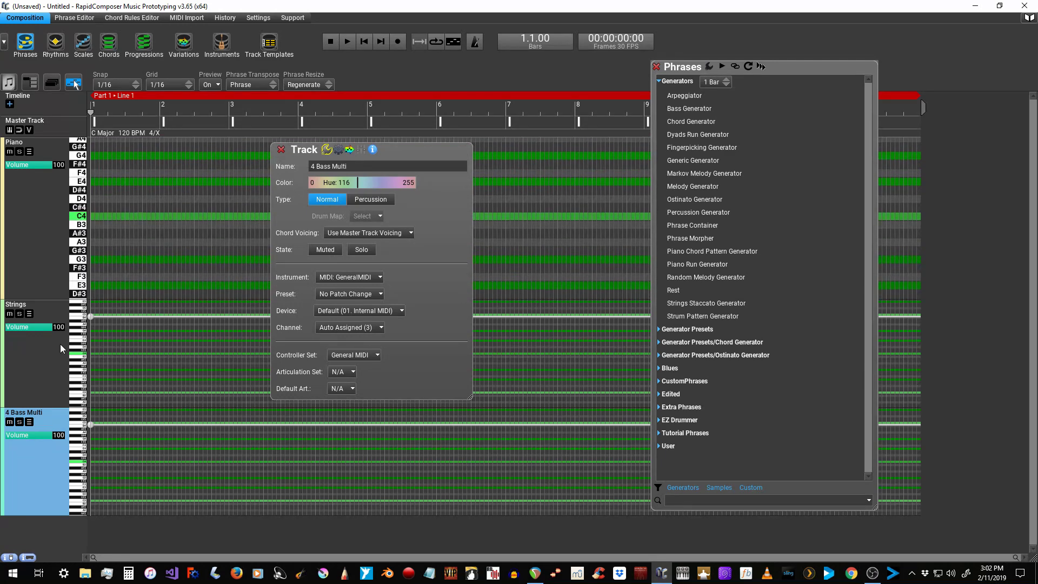
scroll(83, 339, "up", 4)
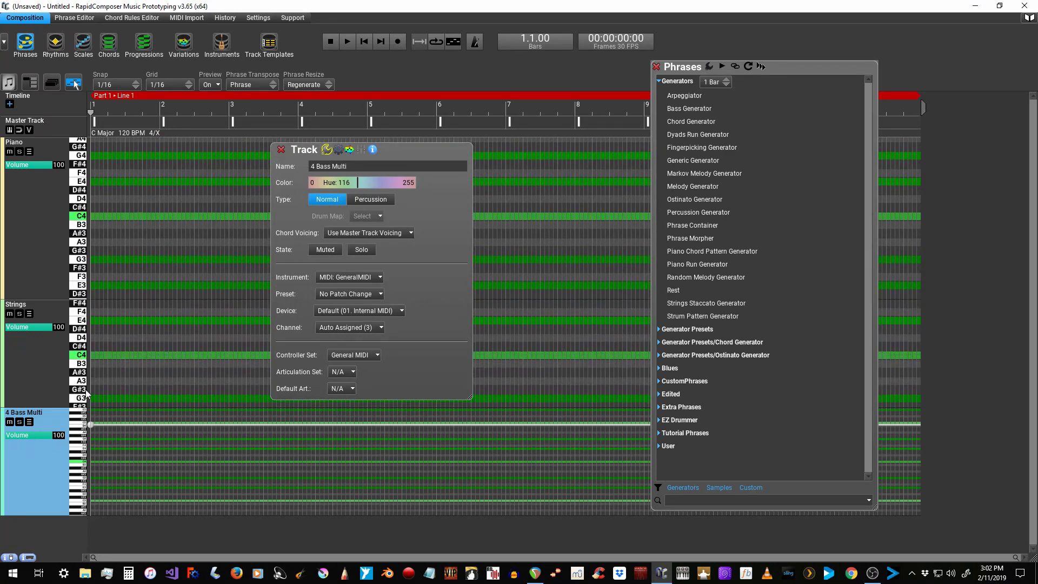
scroll(82, 437, "up", 4)
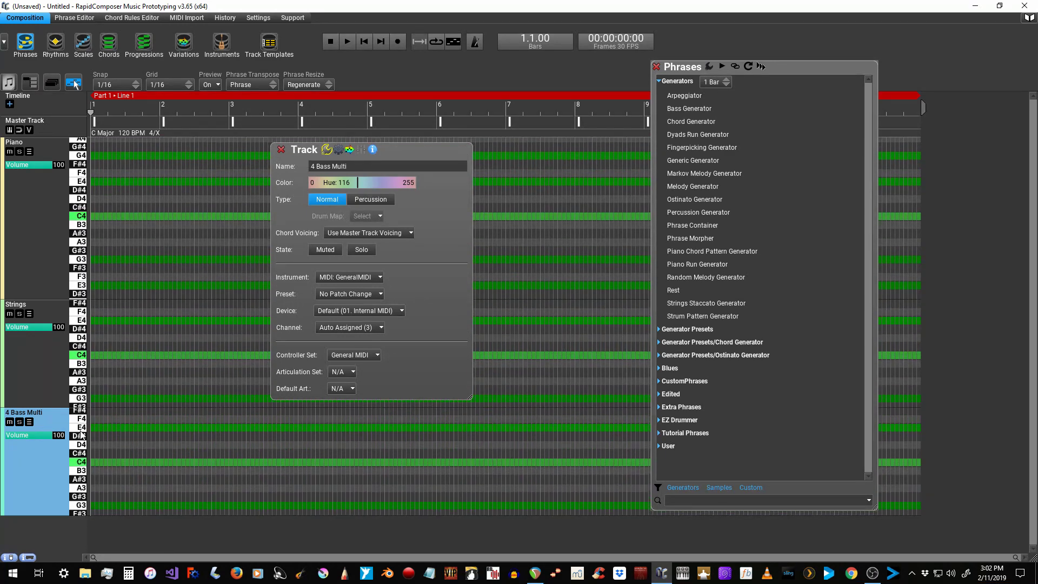
Step: Save the composition as "IdeaTool Example.rcCOMP", replacing the existing file, and close the Phrases, Track and File Import/Export windows
left_click(9, 81)
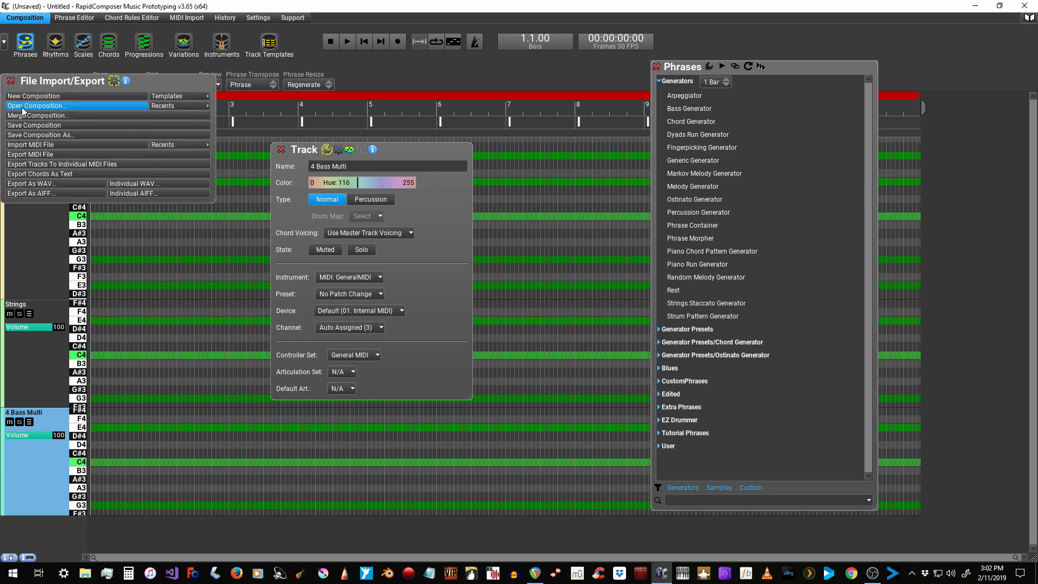
left_click(32, 136)
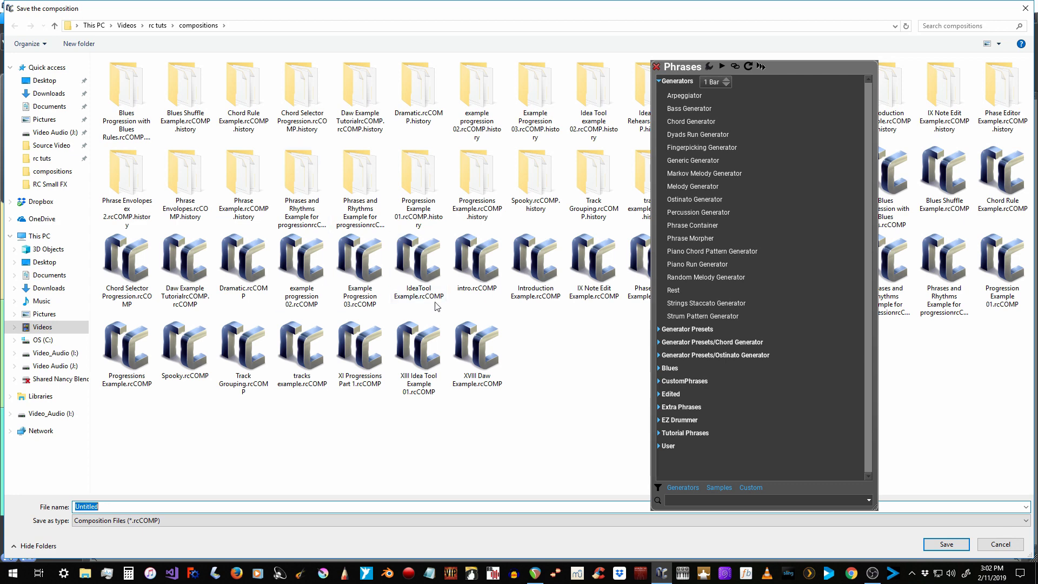
left_click(415, 270)
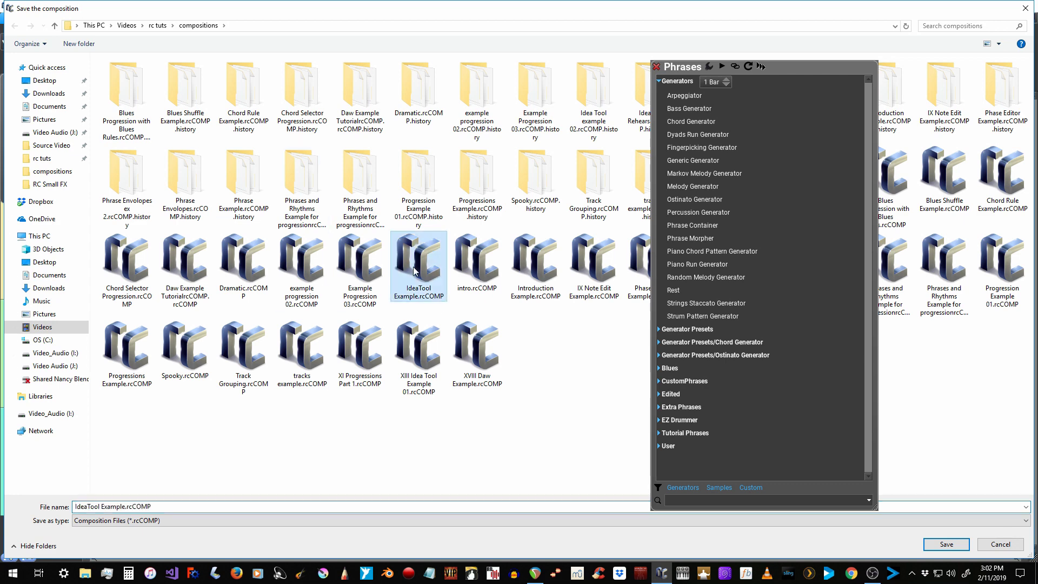
left_click(657, 67)
left_click(947, 544)
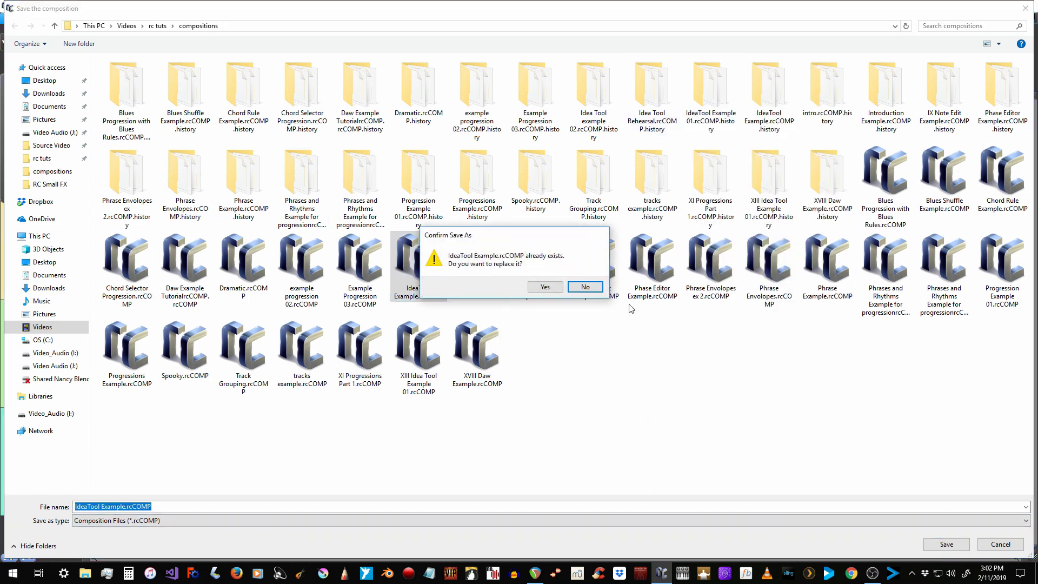
left_click(560, 287)
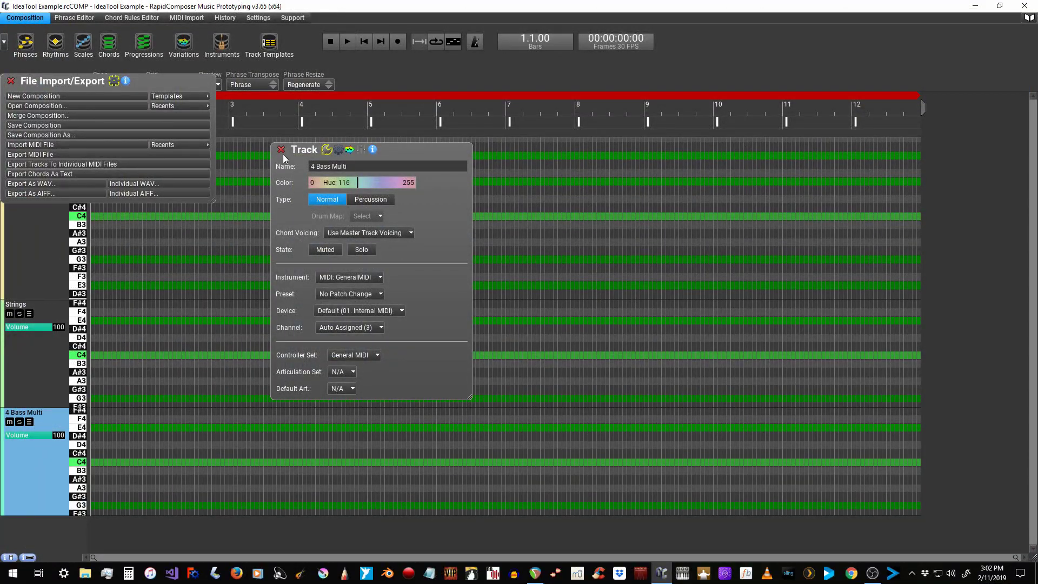
left_click(281, 150)
left_click(11, 81)
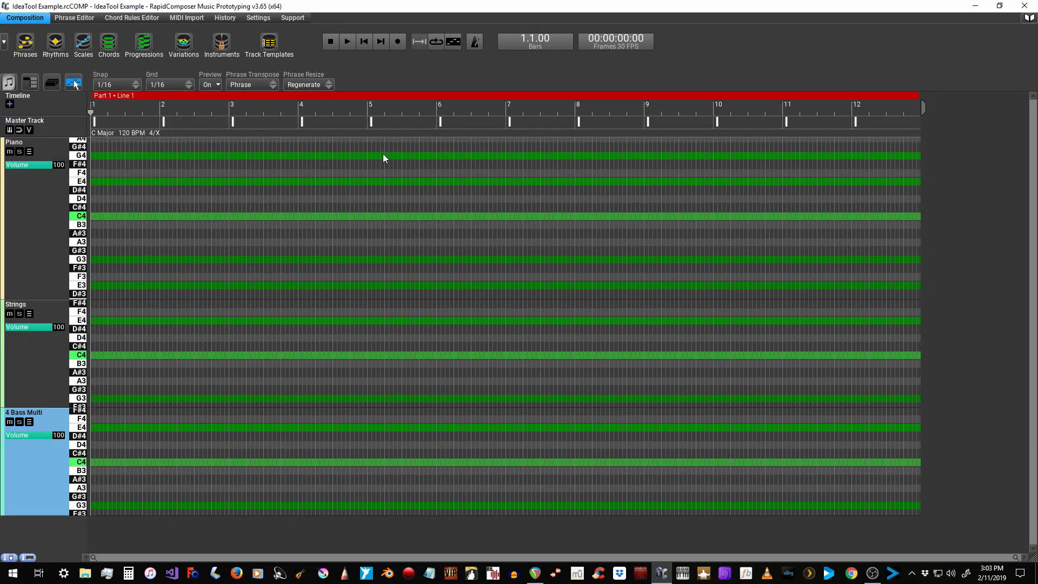
Step: Examine the master track settings with its chord rules options, and the rules in the Chord Rules Editor
left_click(56, 122)
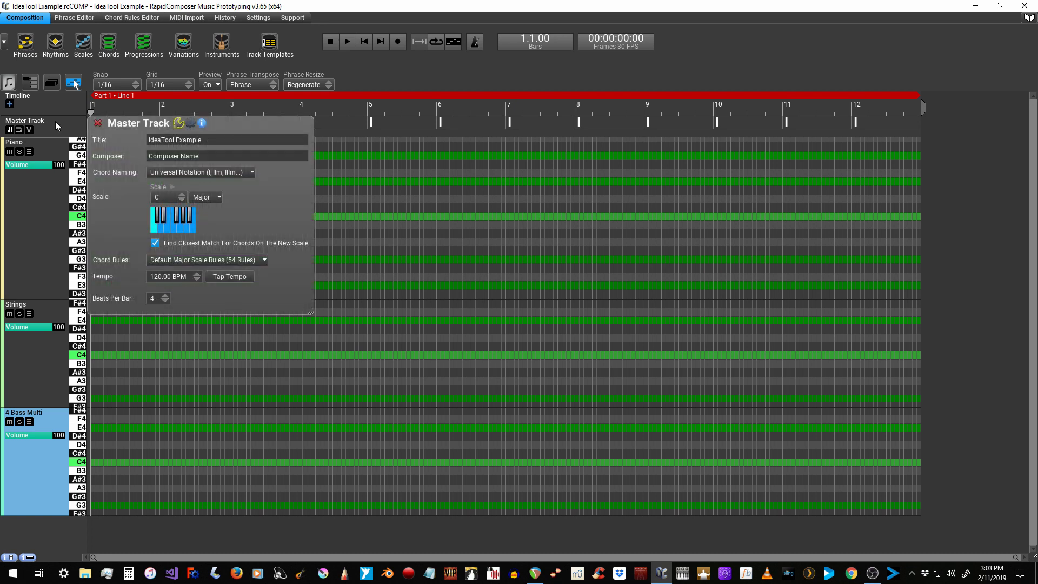
left_click_drag(272, 122, 468, 122)
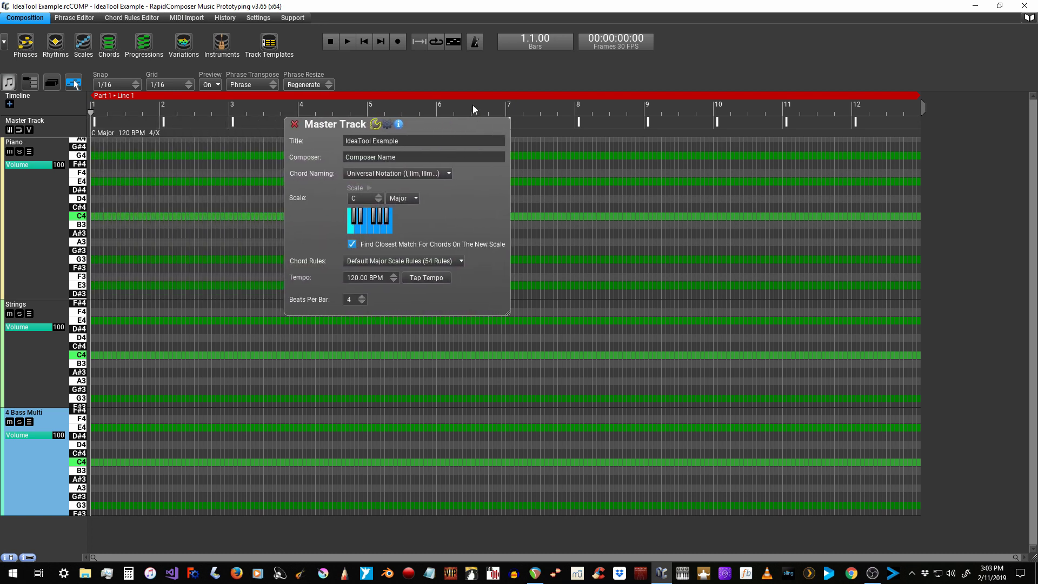
left_click(409, 261)
left_click(408, 274)
left_click(296, 126)
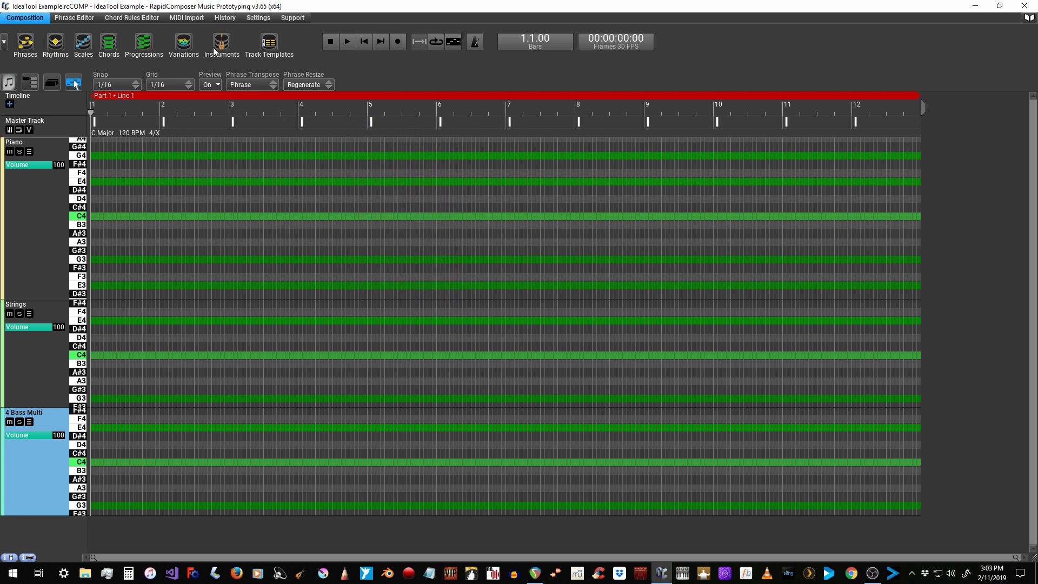
left_click(138, 18)
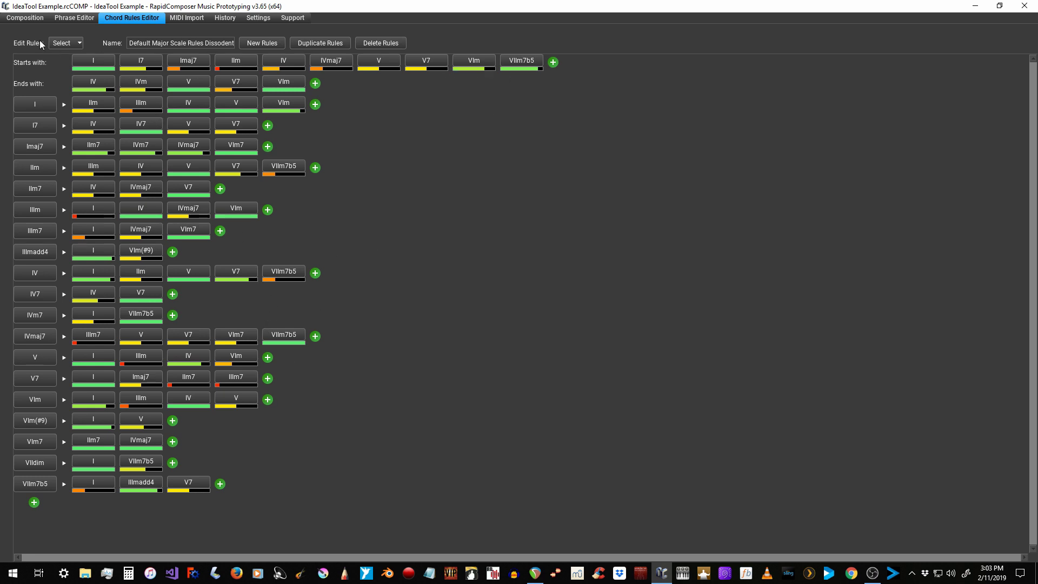
left_click(24, 18)
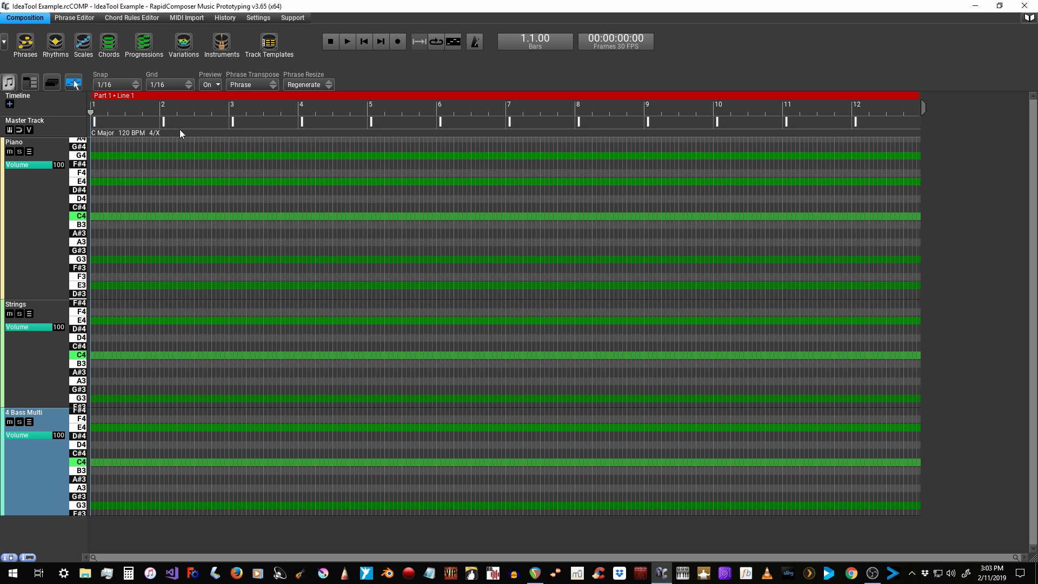
Step: Apply the master track's chord magnet to parts, starting from the first chord in each part
left_click(20, 131)
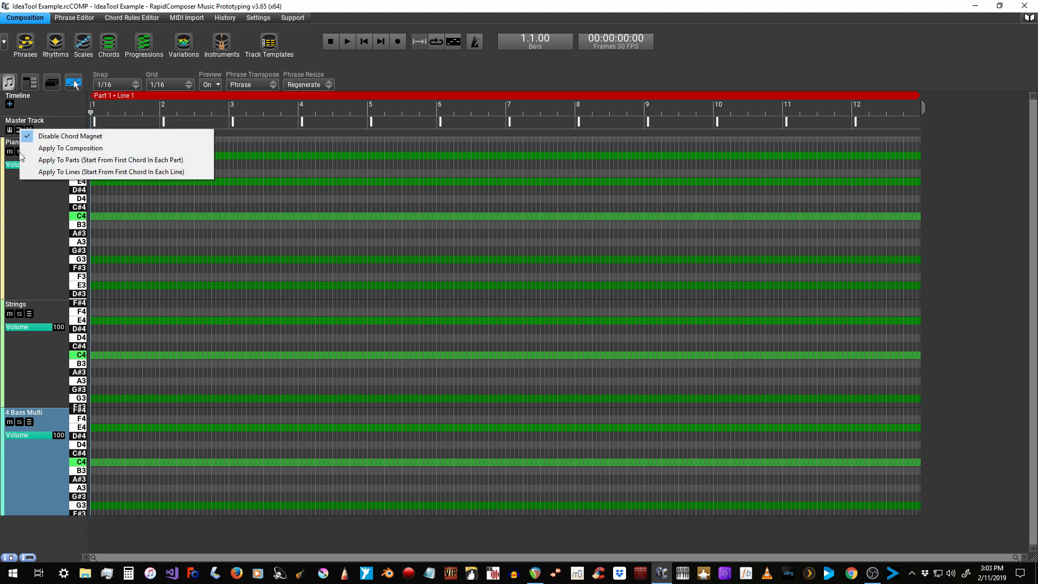
left_click(45, 160)
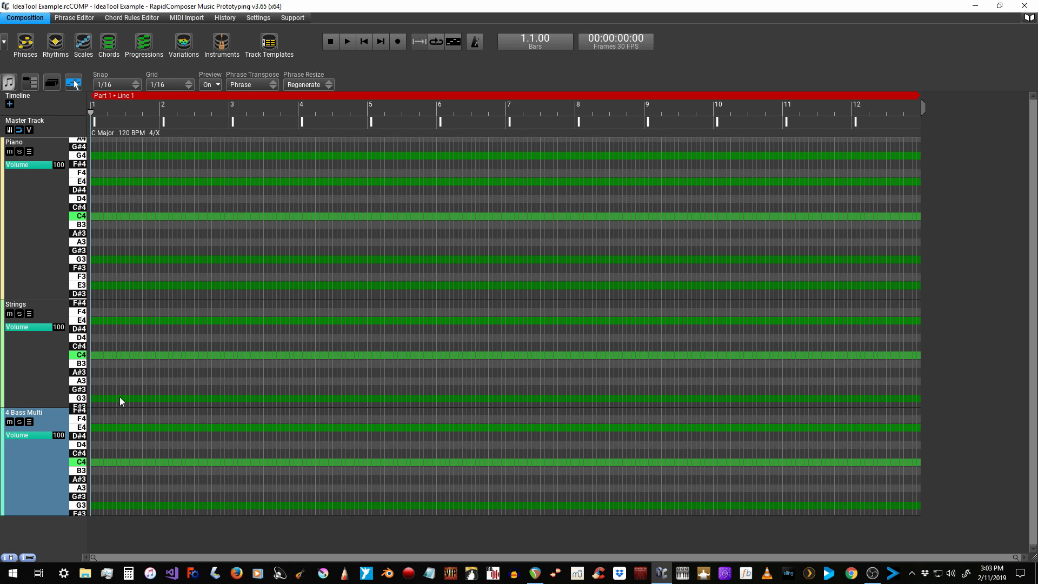
Step: Place a one-bar Chord Generator phrase at bar 1 and a Bass Generator phrase at bar 2 of the Piano track
left_click(45, 243)
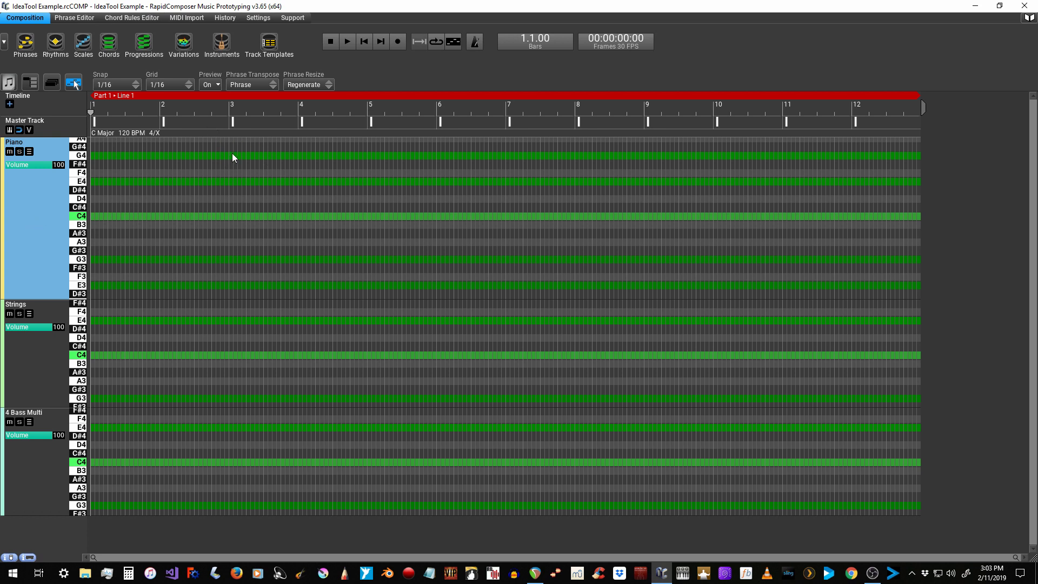
left_click(31, 42)
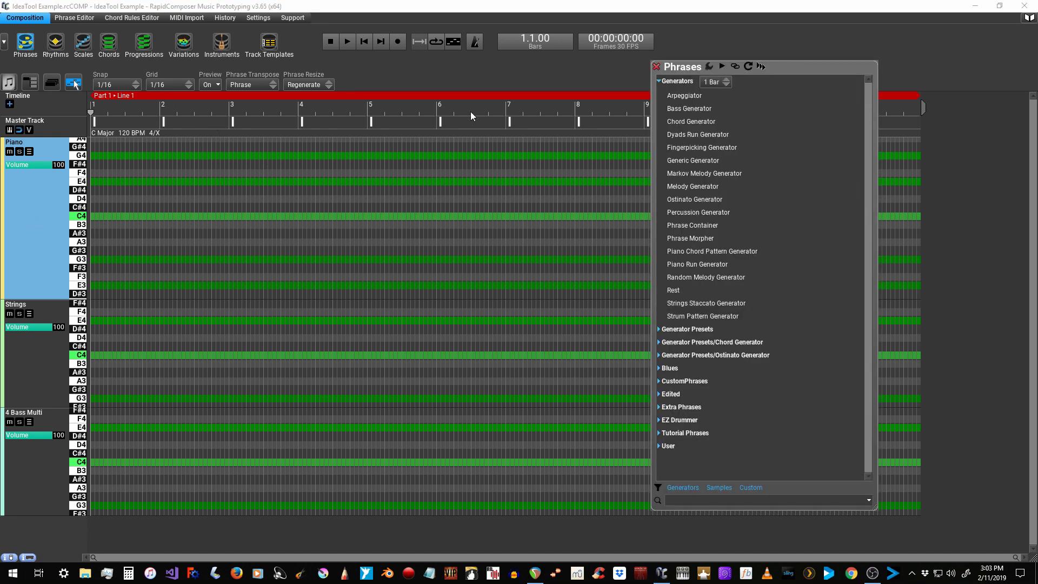
left_click(696, 122)
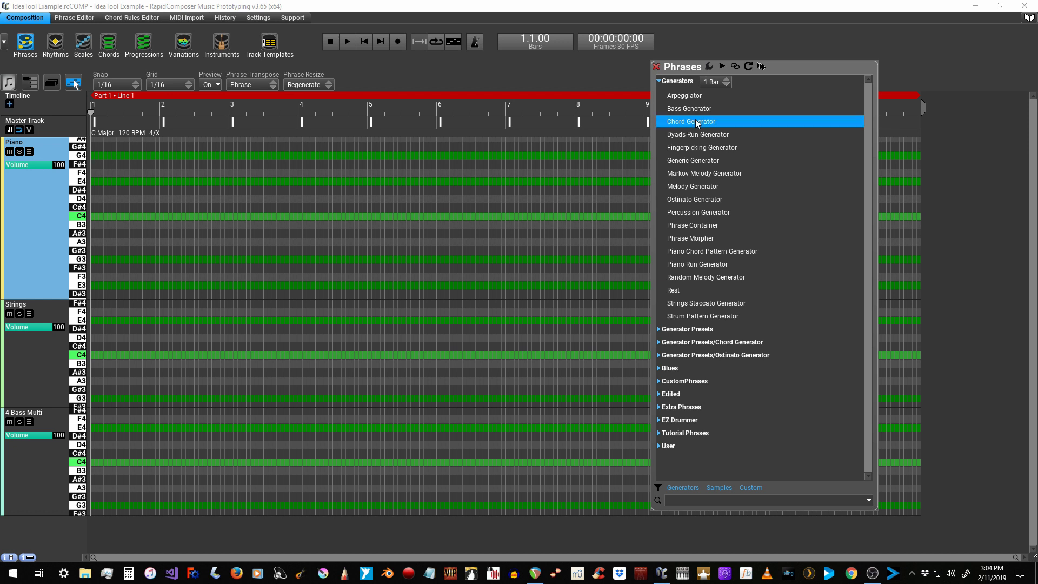
left_click_drag(702, 123, 94, 201)
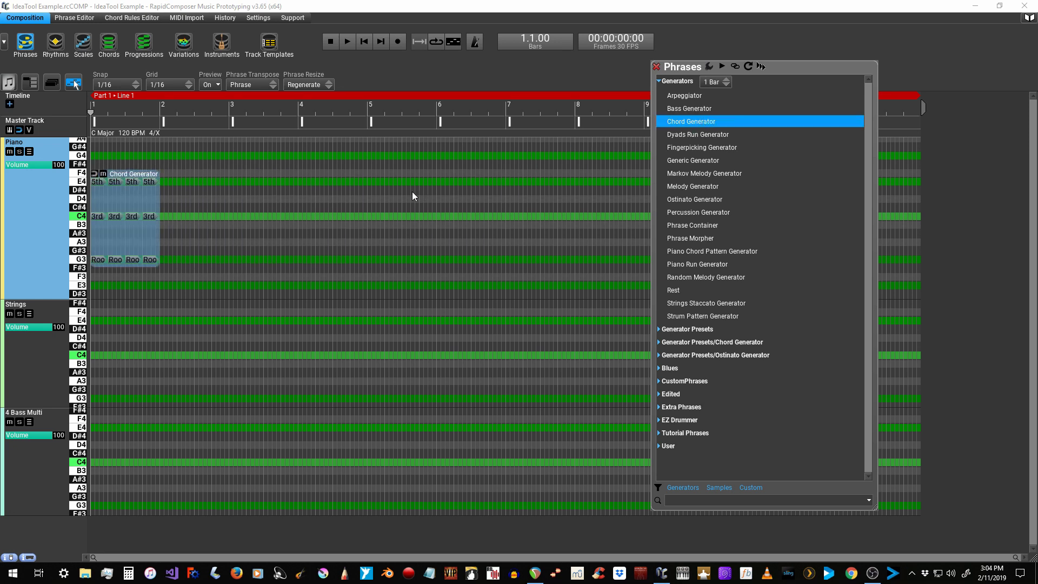
left_click(686, 109)
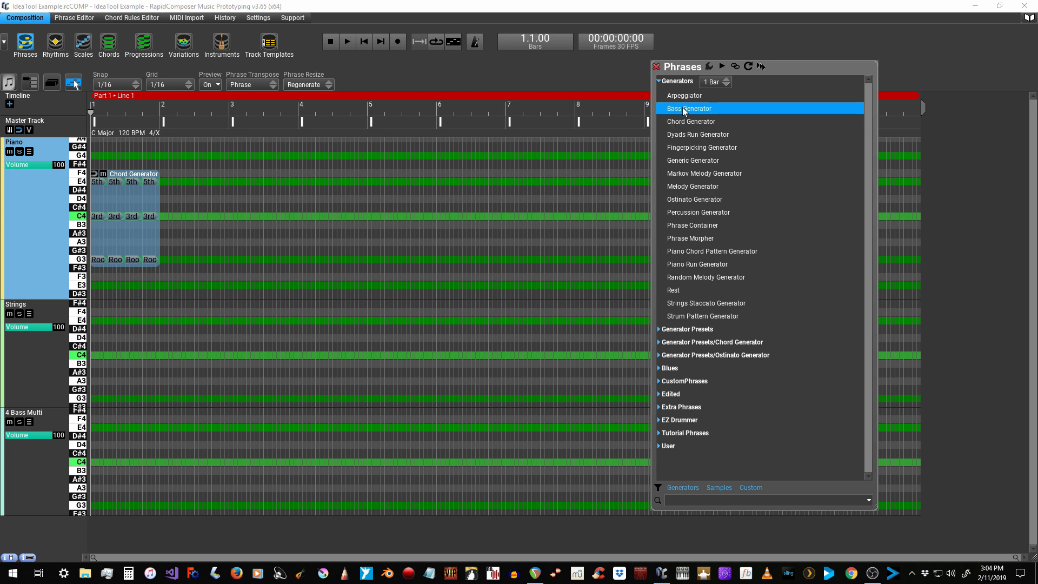
left_click_drag(685, 108, 173, 212)
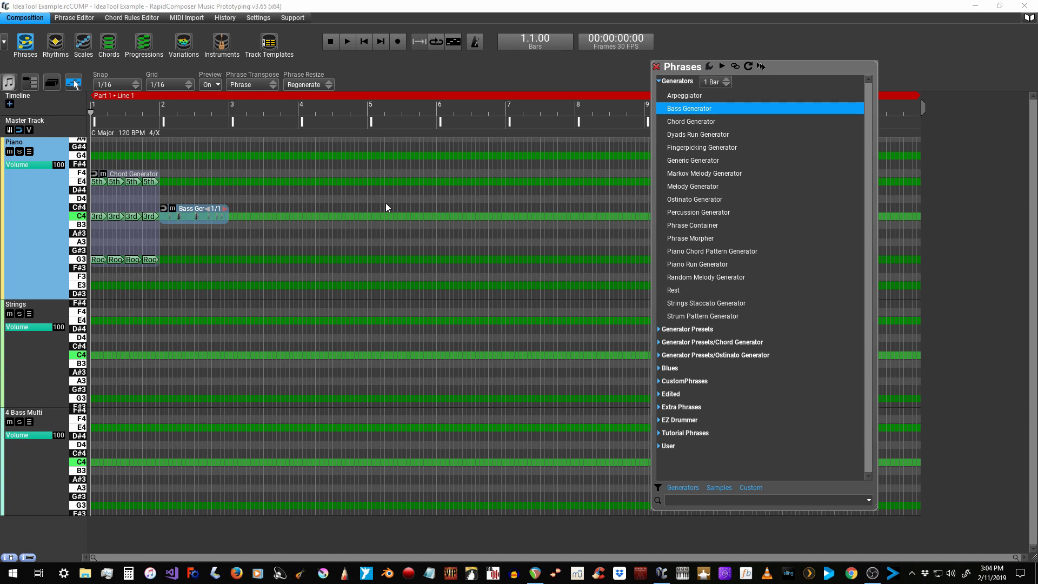
Step: Place a Fingerpicking Generator phrase at bar 3 and a Piano Chord Pattern Generator phrase at bar 5 of the Piano track
double_click(685, 148)
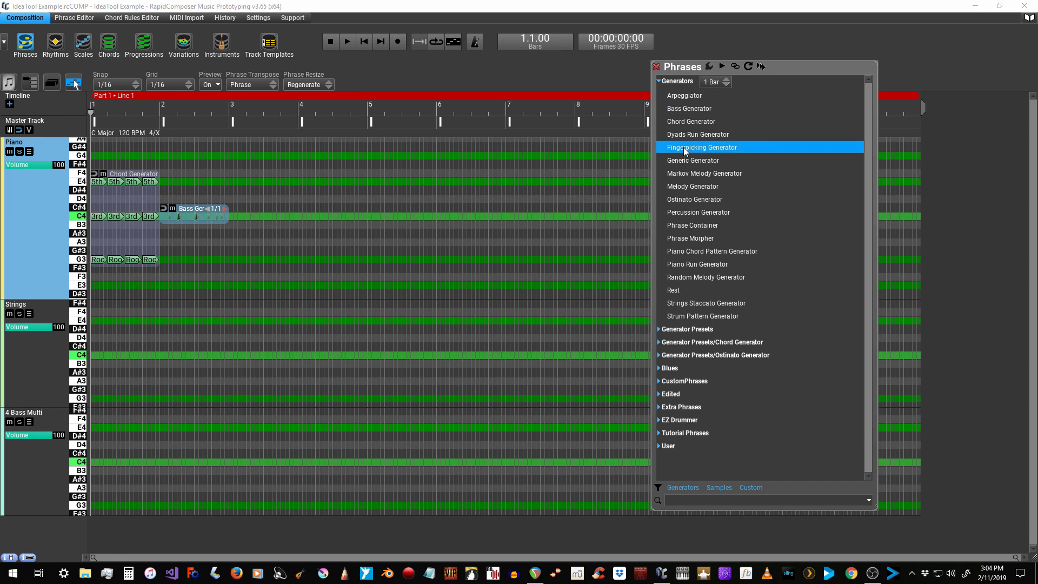
left_click(11, 16)
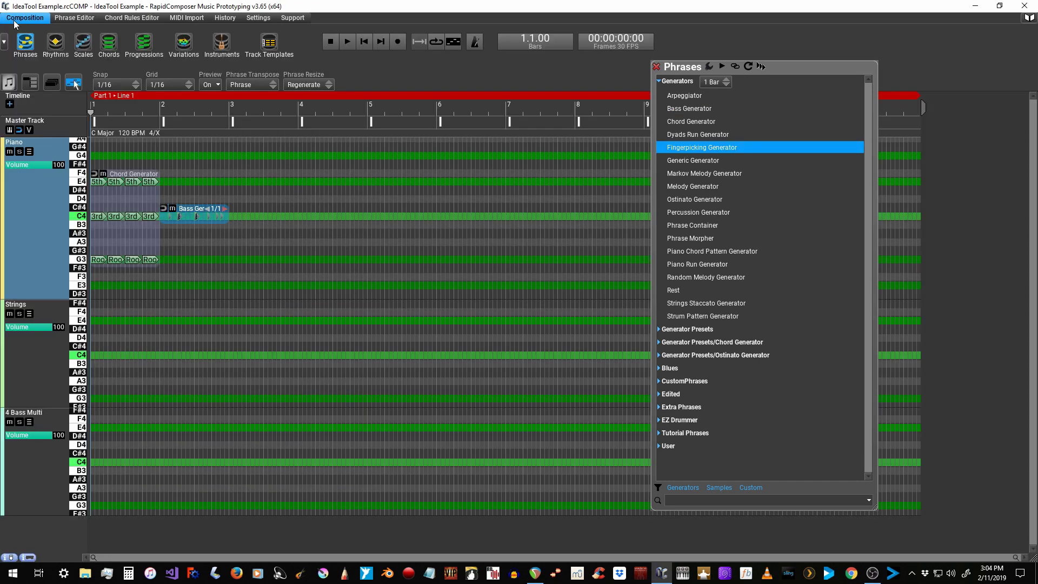
left_click_drag(682, 149, 226, 163)
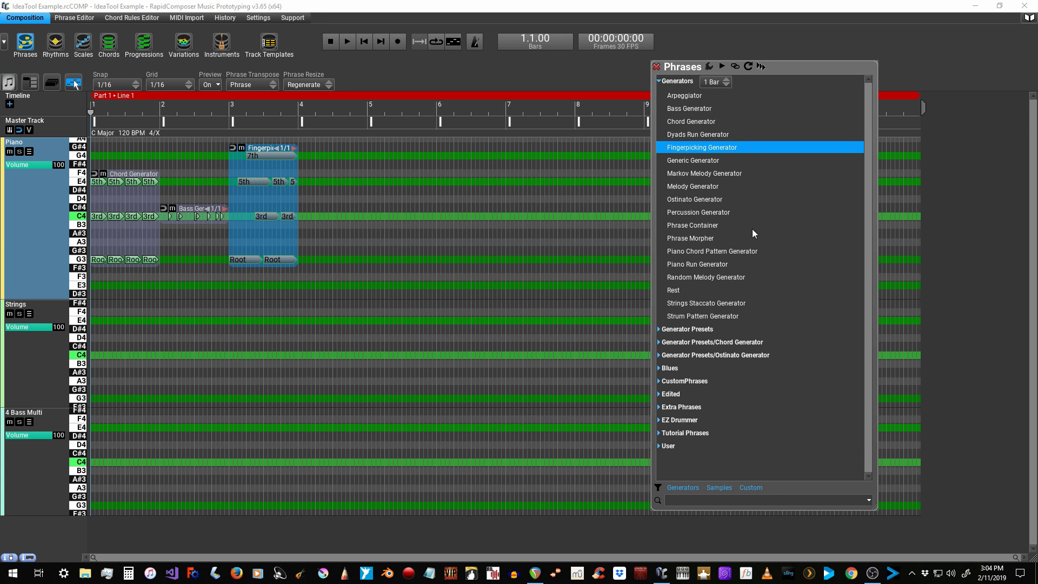
left_click(740, 252)
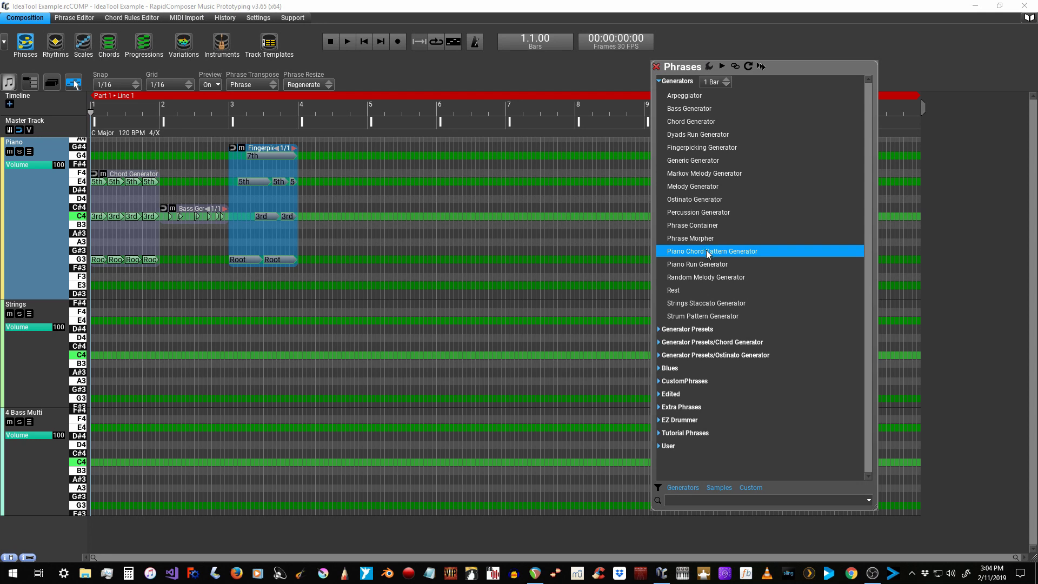
left_click_drag(706, 252, 355, 150)
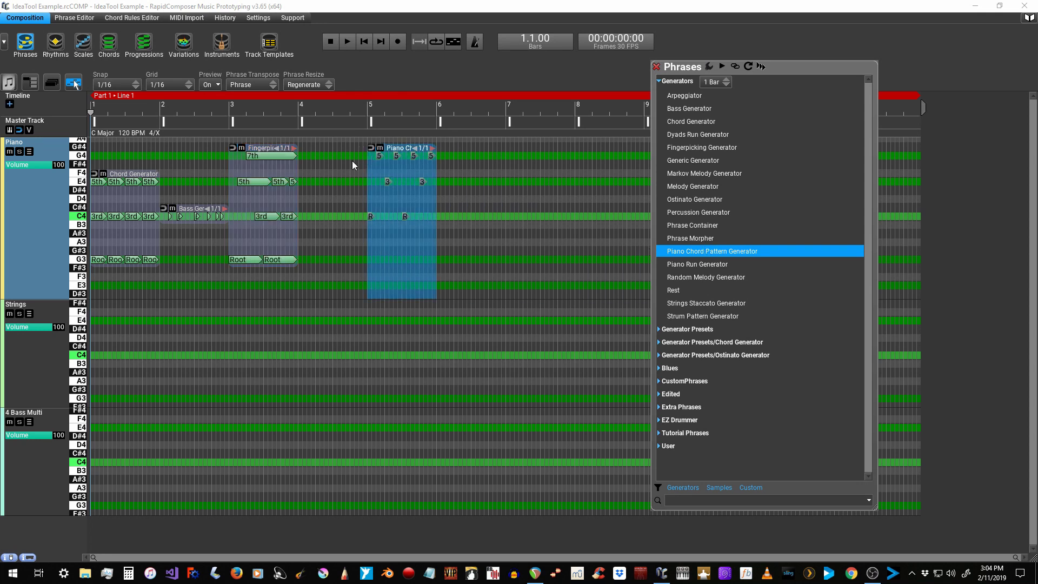
Step: Space out the Piano track's phrases by moving the piano chord pattern to bar 7, fingerpicking to bar 5 and bass to about bar 3
left_click_drag(413, 201, 551, 199)
left_click_drag(275, 204, 394, 204)
left_click_drag(195, 215, 268, 213)
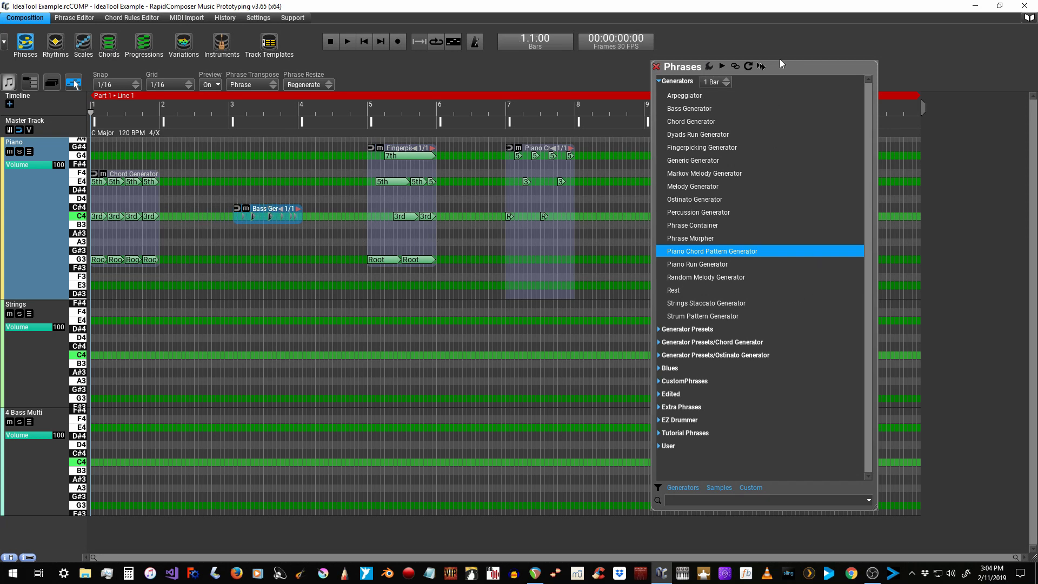
Step: Move the Phrases browser clear of bar 9, then place an Ostinato Generator phrase there on the Piano track and leave it selected
left_click_drag(781, 63, 940, 63)
left_click_drag(841, 198, 650, 203)
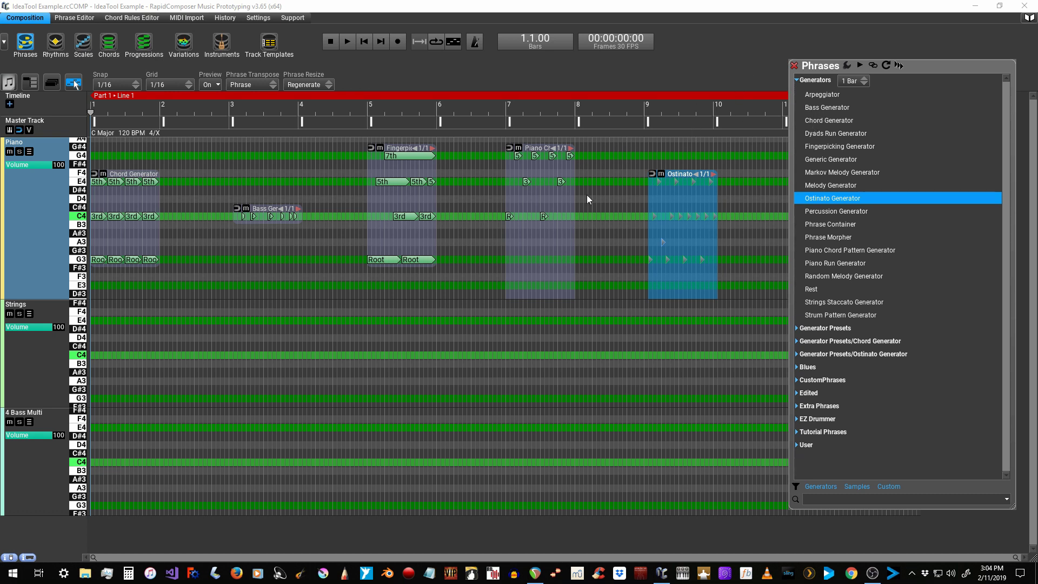
left_click(565, 203)
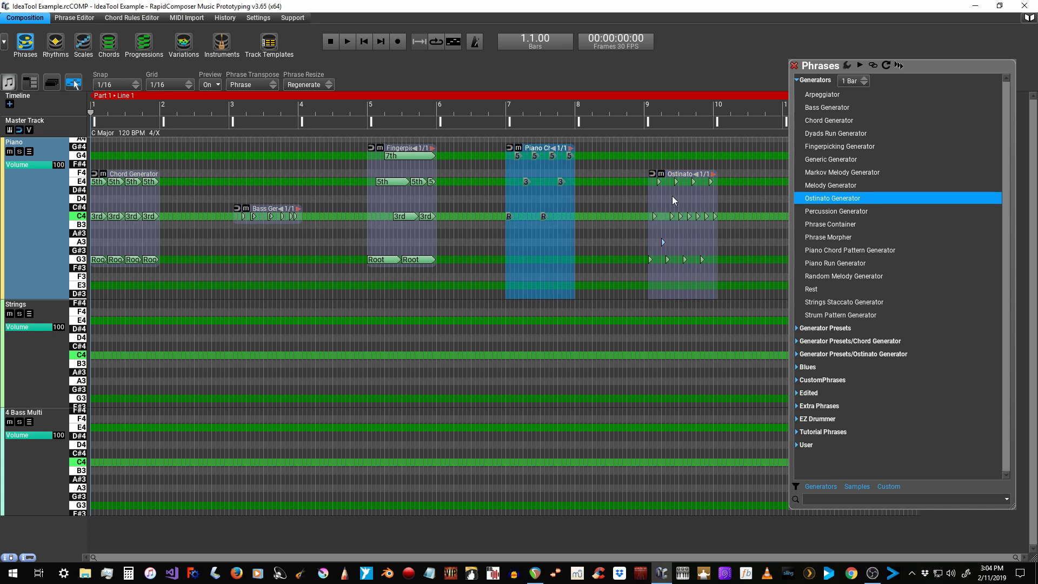
left_click(694, 185)
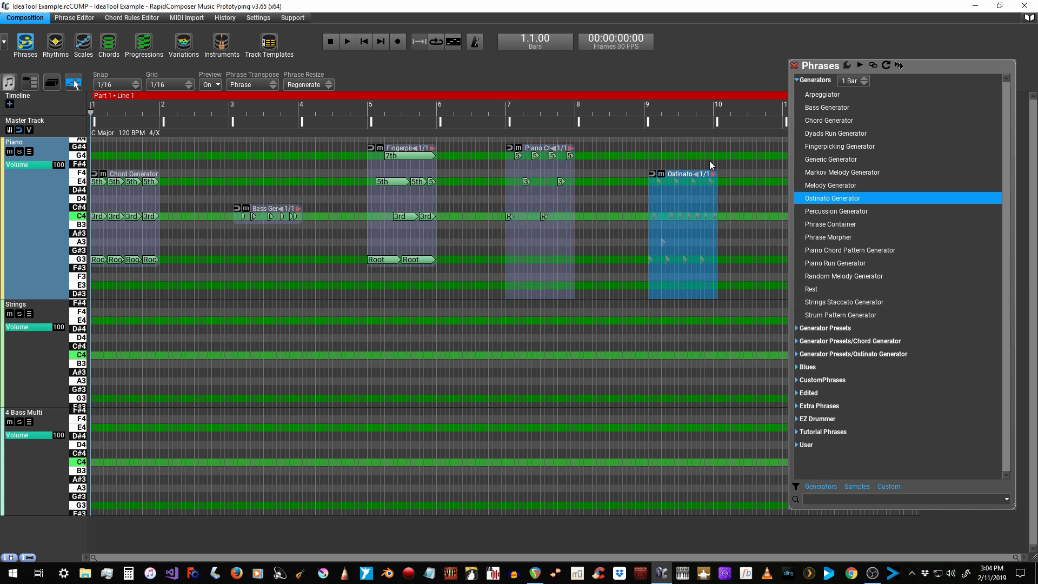
Step: Close the Phrases browser, open the bar 1 Chord Generator phrase's settings clear of the early bars, and set its division to Bar
left_click(794, 66)
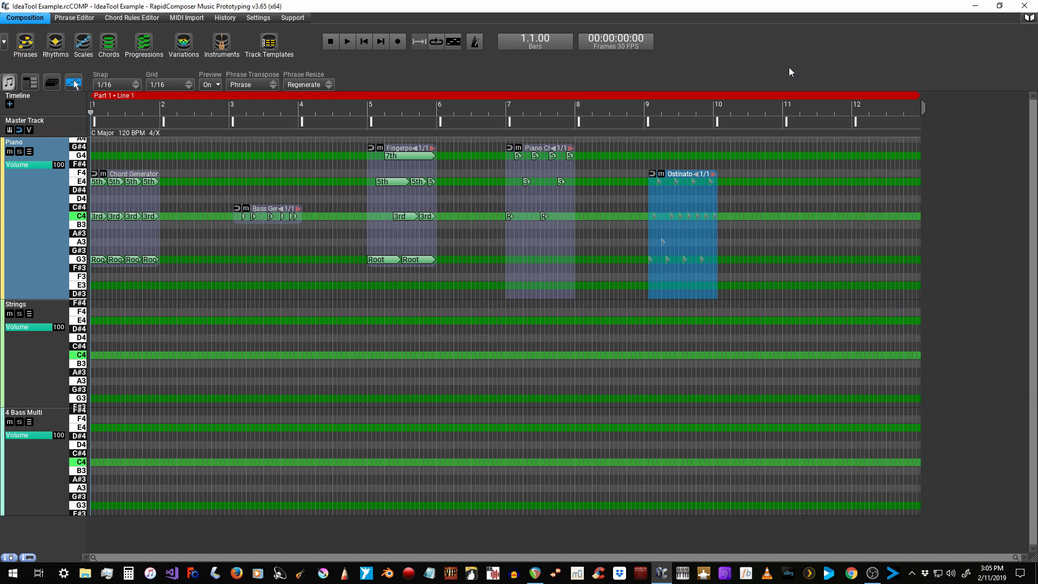
left_click(103, 201)
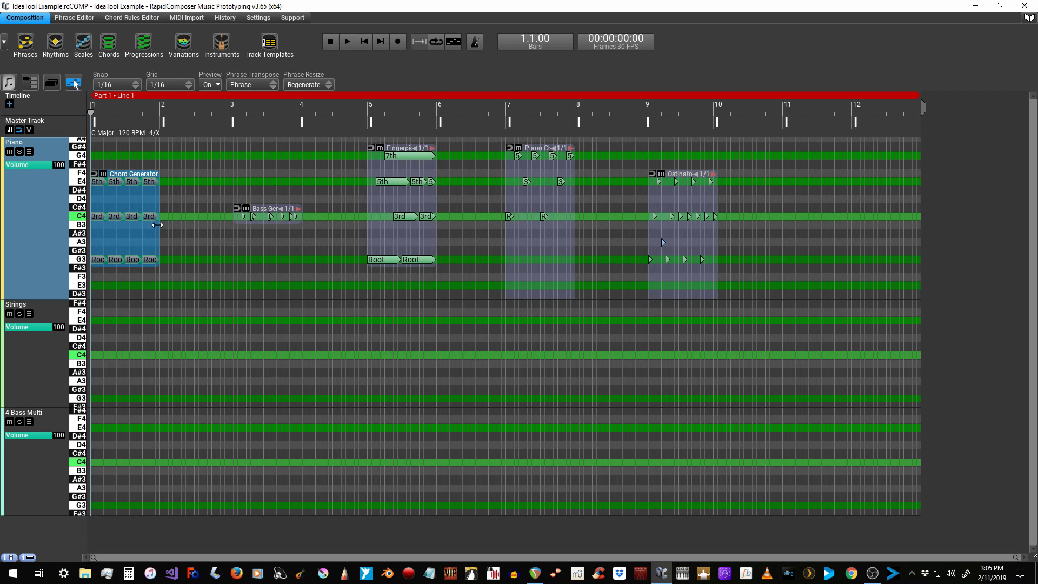
double_click(131, 211)
left_click_drag(205, 93, 527, 66)
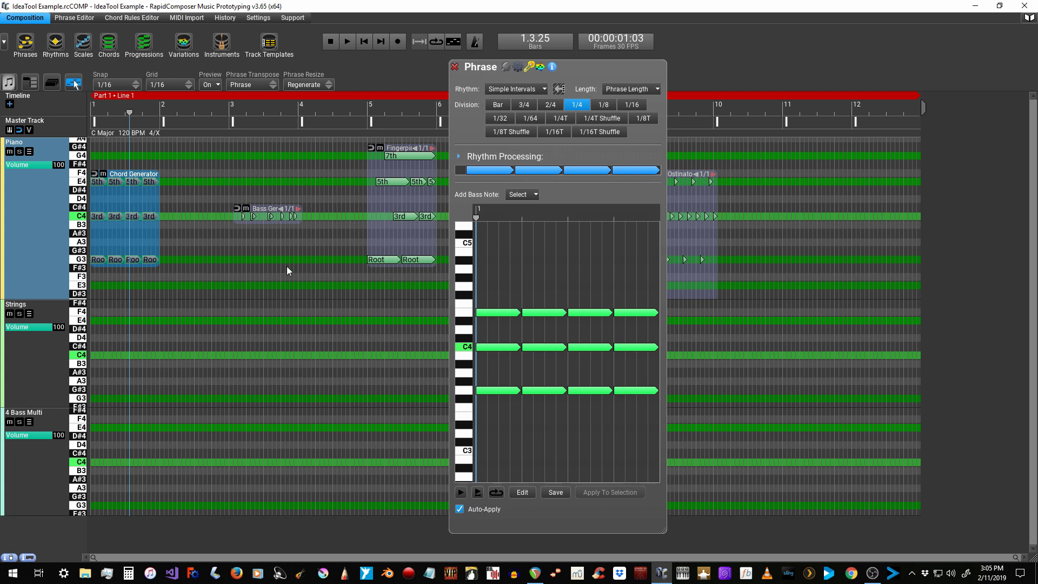
left_click(497, 106)
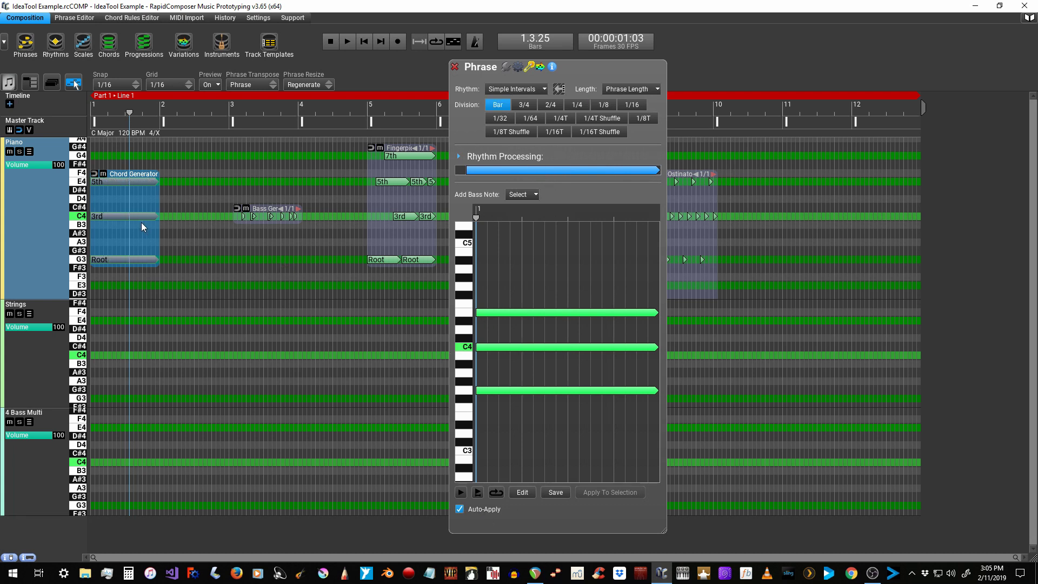
Step: Save the chord phrase to the library as Chord 01 in the Idea Tool group
left_click(555, 492)
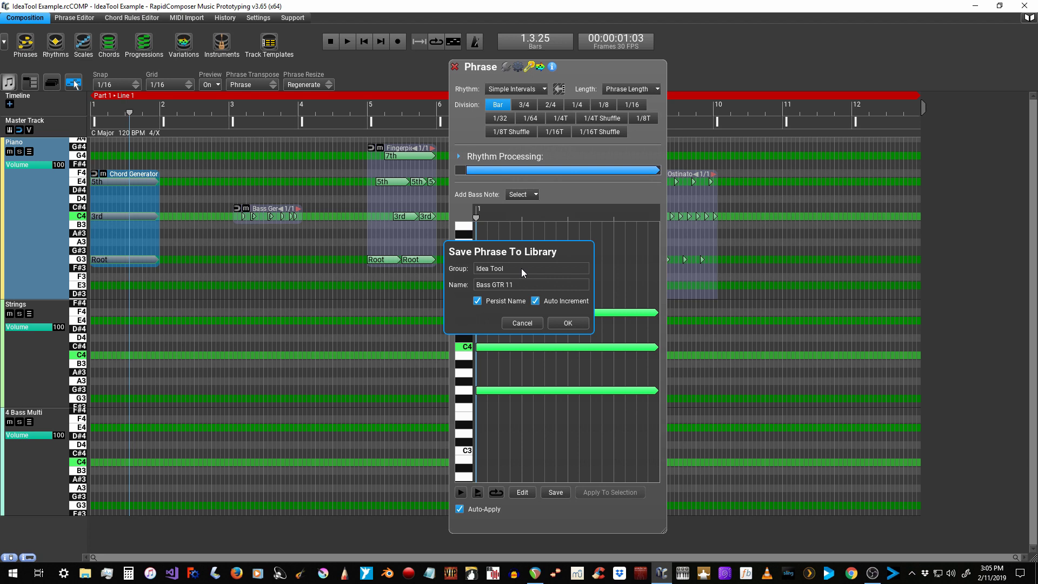
left_click(511, 283)
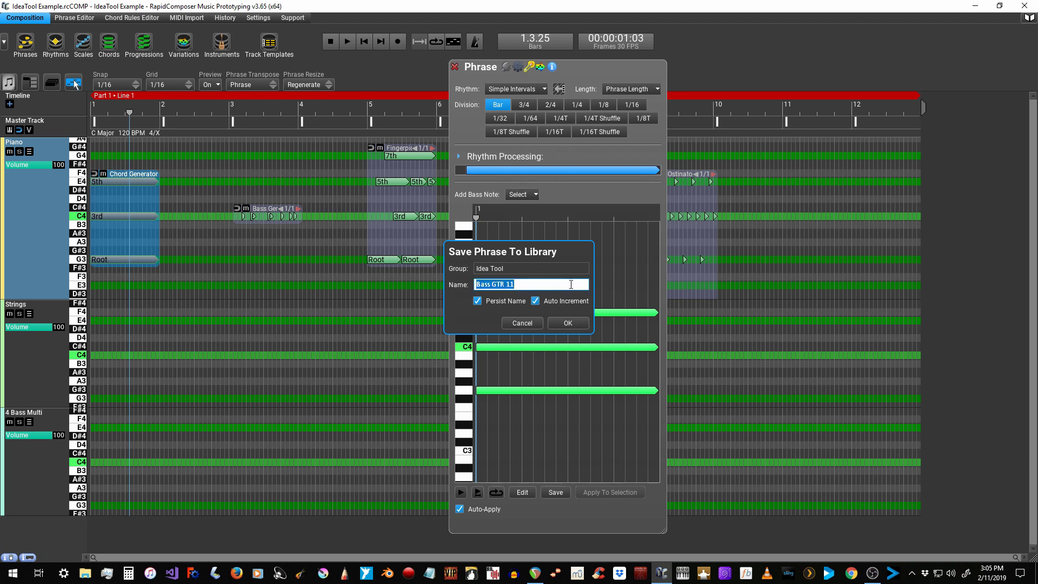
key("BackSpace")
type("Chord 01")
left_click(568, 323)
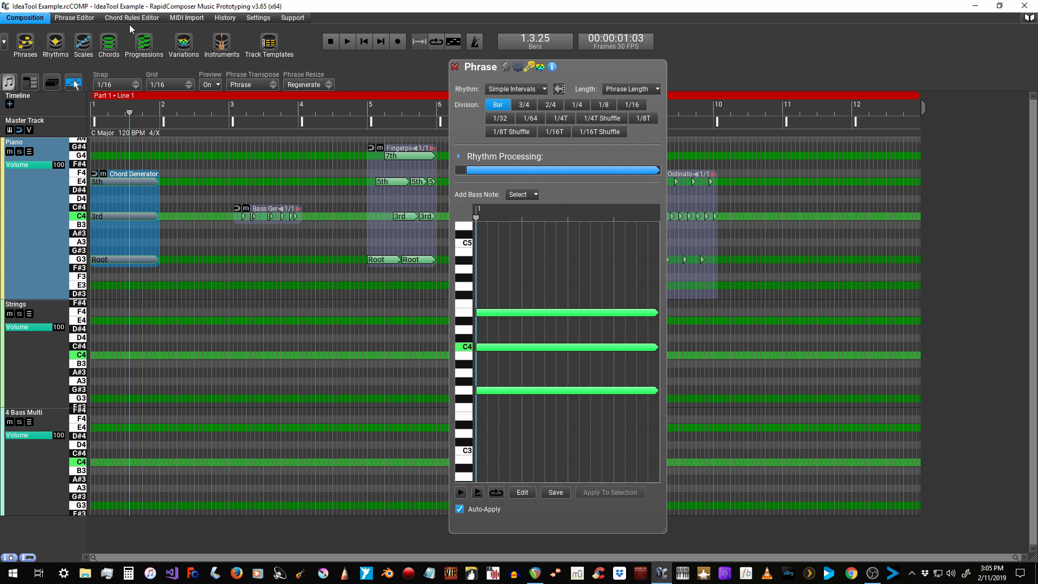
Step: Reopen the Phrases browser, expand its Idea Tool group and shift the browser up and slightly left
left_click(145, 43)
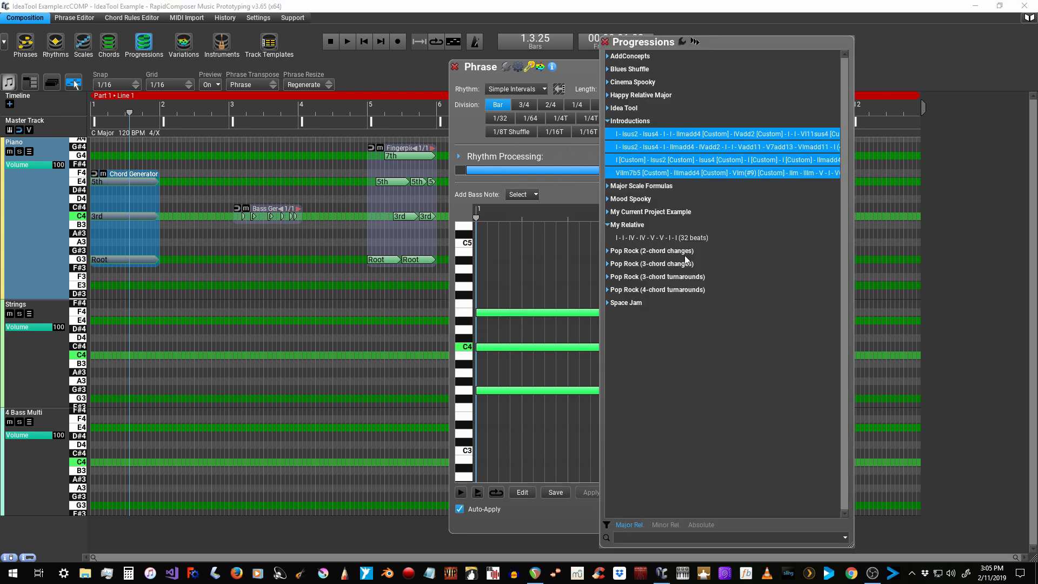
left_click(605, 41)
left_click(24, 48)
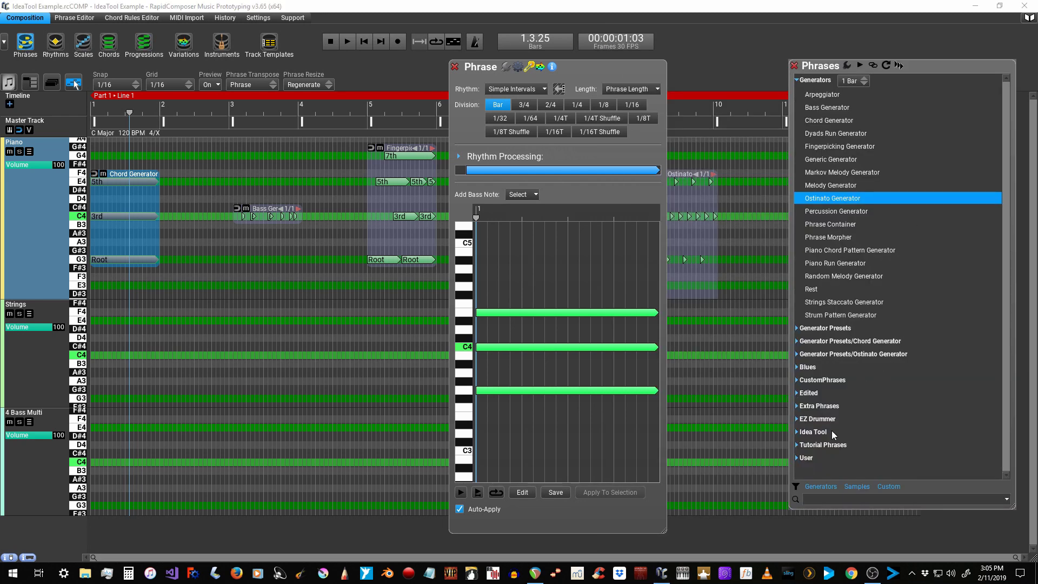
left_click(797, 432)
left_click_drag(905, 61, 890, 31)
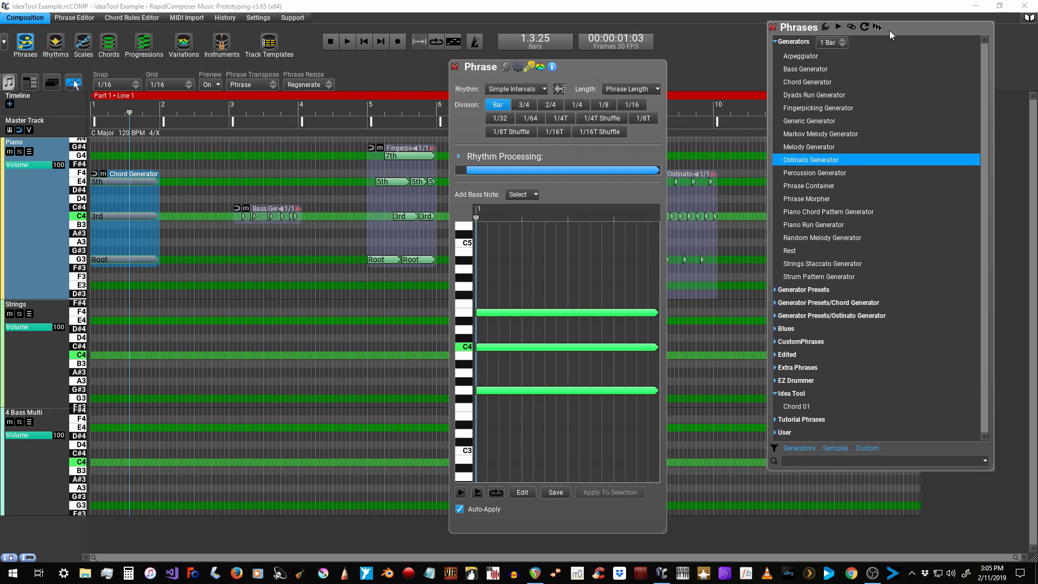
Step: Save 3/4 and 2/4 division versions of the chord phrase to the Idea Tool group as Chord 02 and Chord 03
left_click(534, 106)
left_click(557, 492)
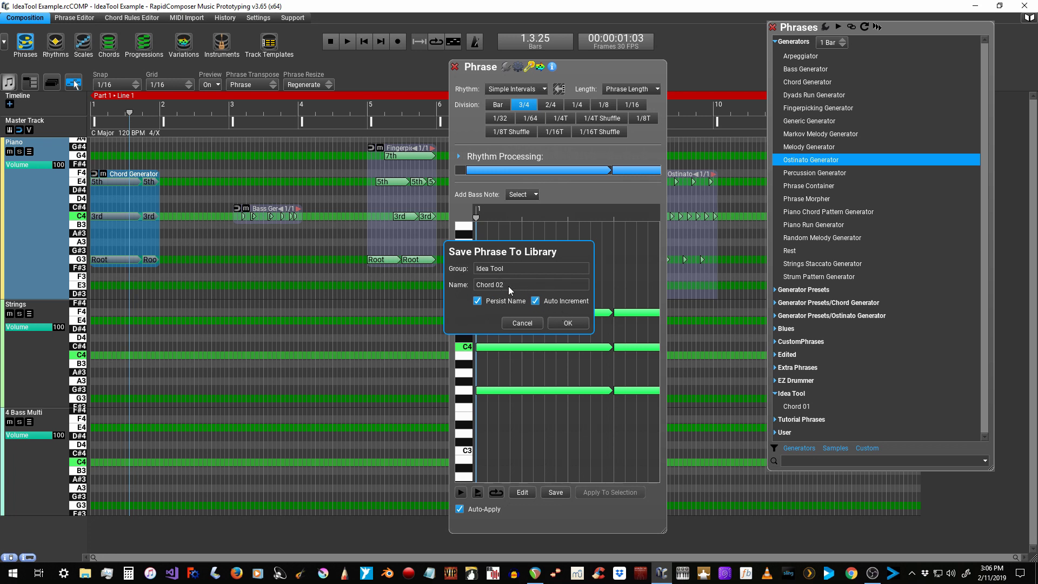
left_click(572, 322)
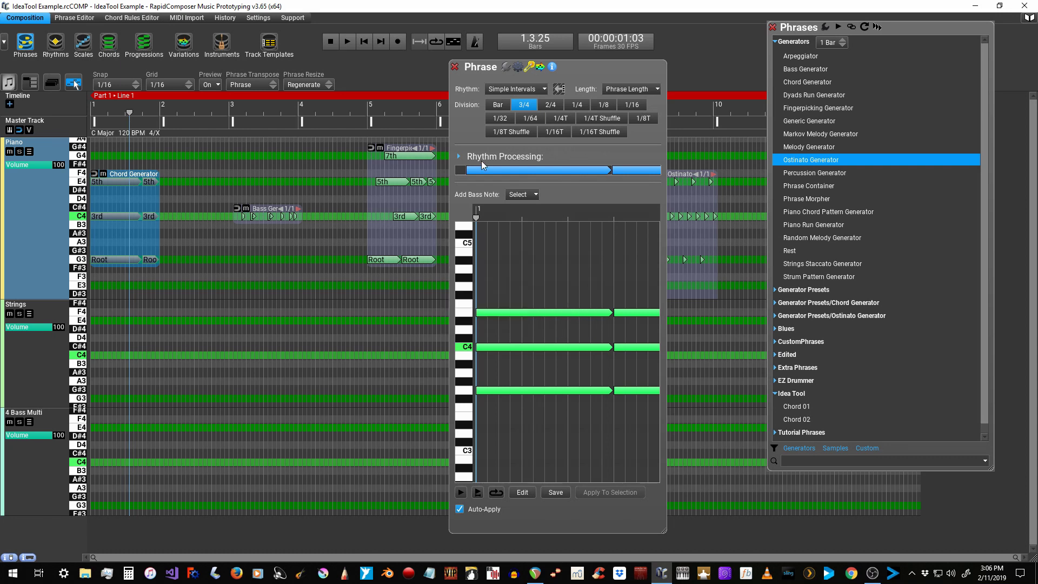
left_click(549, 106)
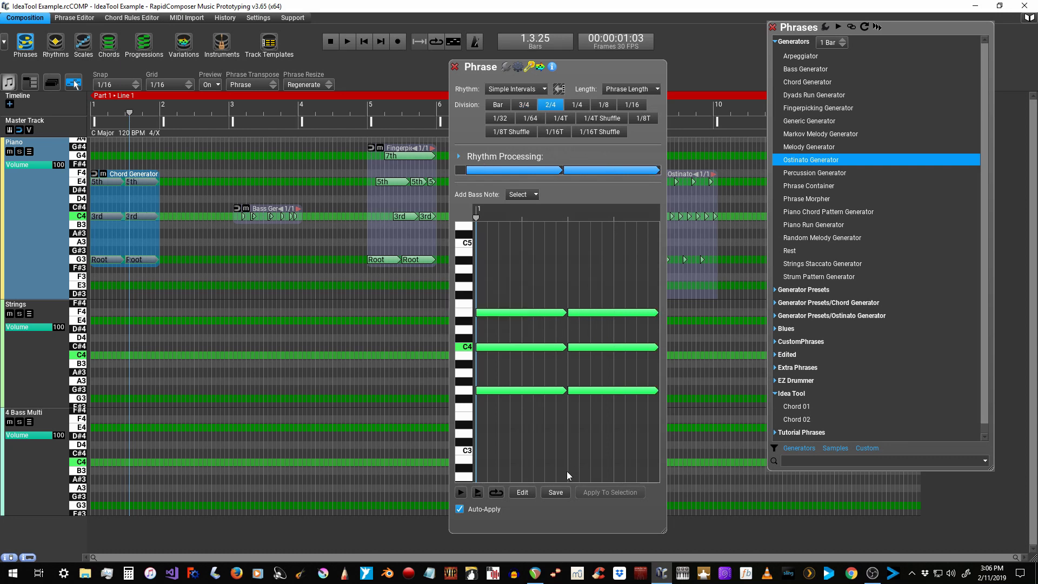
left_click(553, 492)
left_click(563, 324)
Step: Set the chord phrase's division to 1/4 and save it to the Idea Tool group as Chord 04
left_click(577, 104)
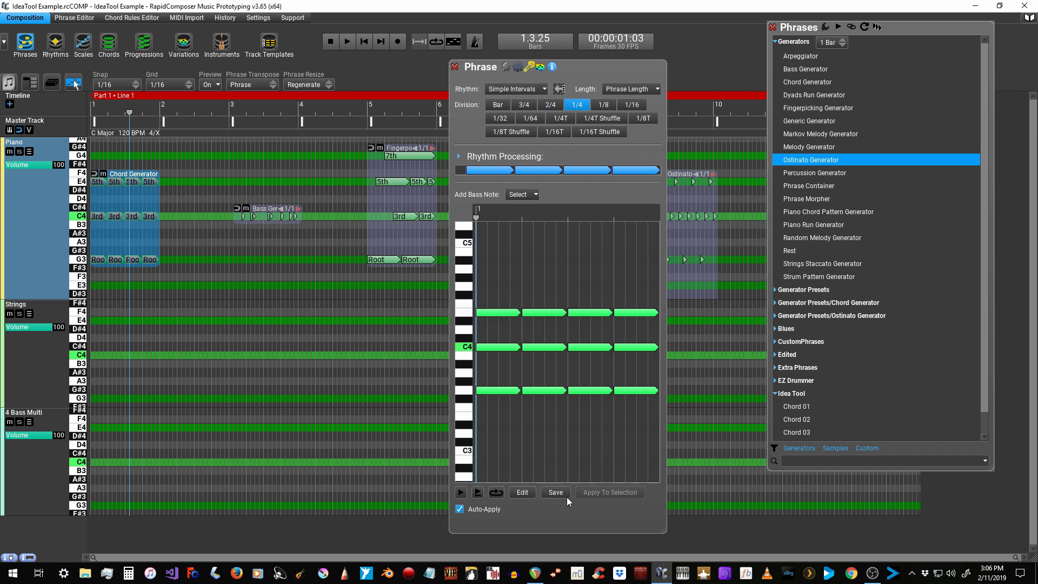
left_click(564, 492)
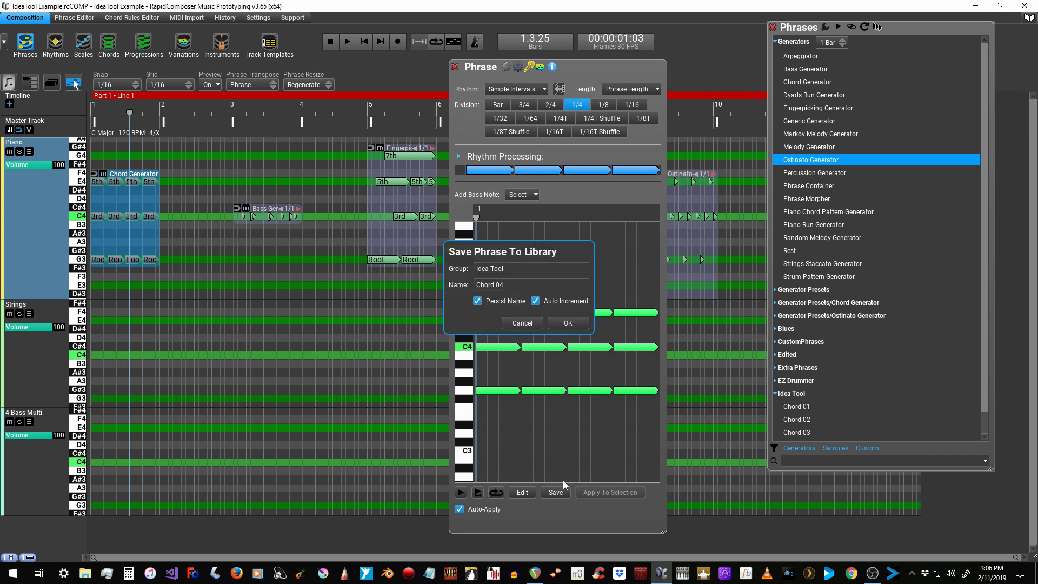
left_click(557, 323)
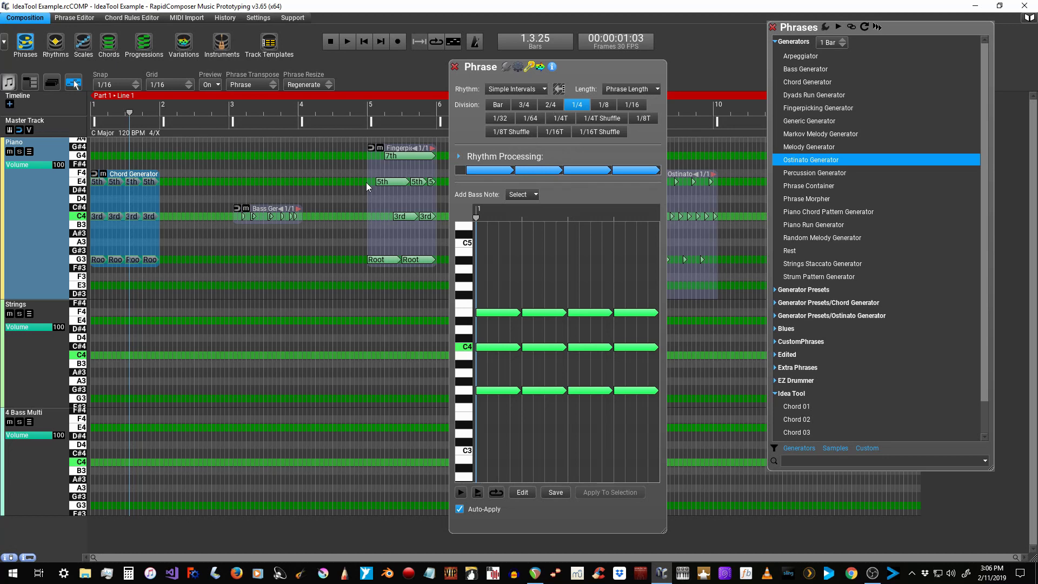
Step: Set the Bass Generator phrase's note usage to Use Bass Note+Octave and its connection to next phrase to One-note
left_click(281, 212)
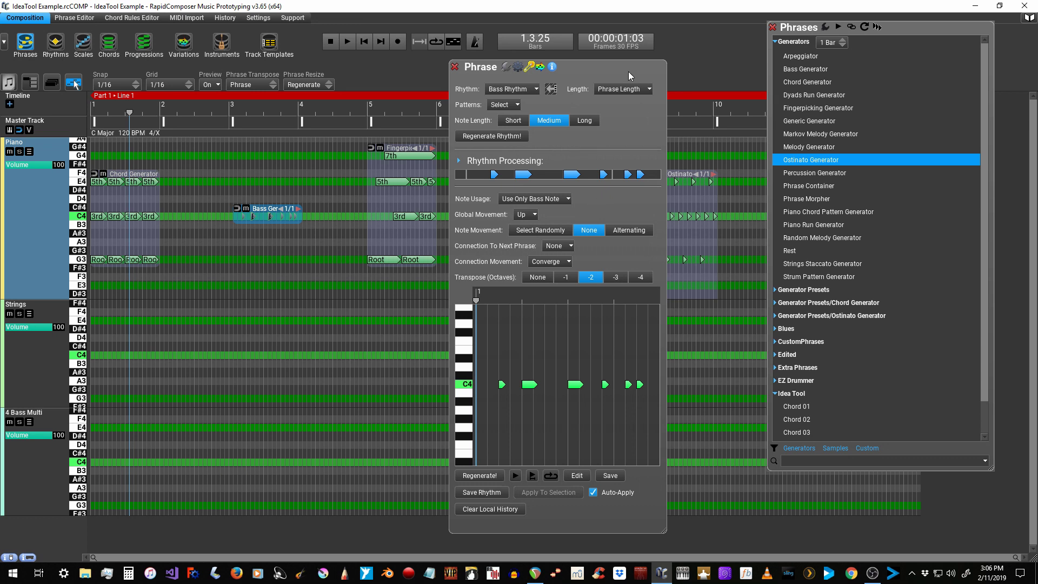
left_click_drag(628, 70, 575, 50)
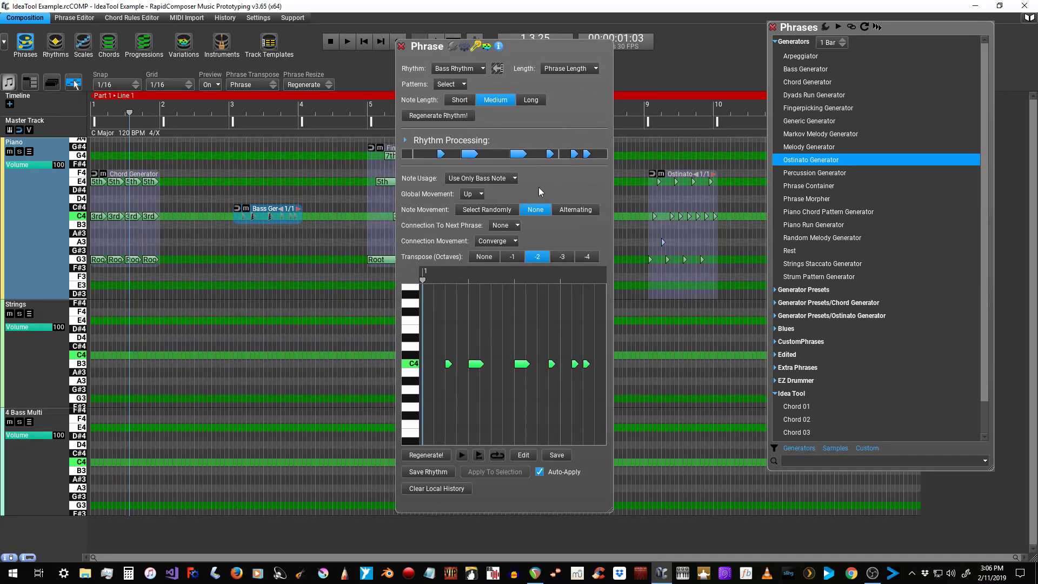
left_click(498, 181)
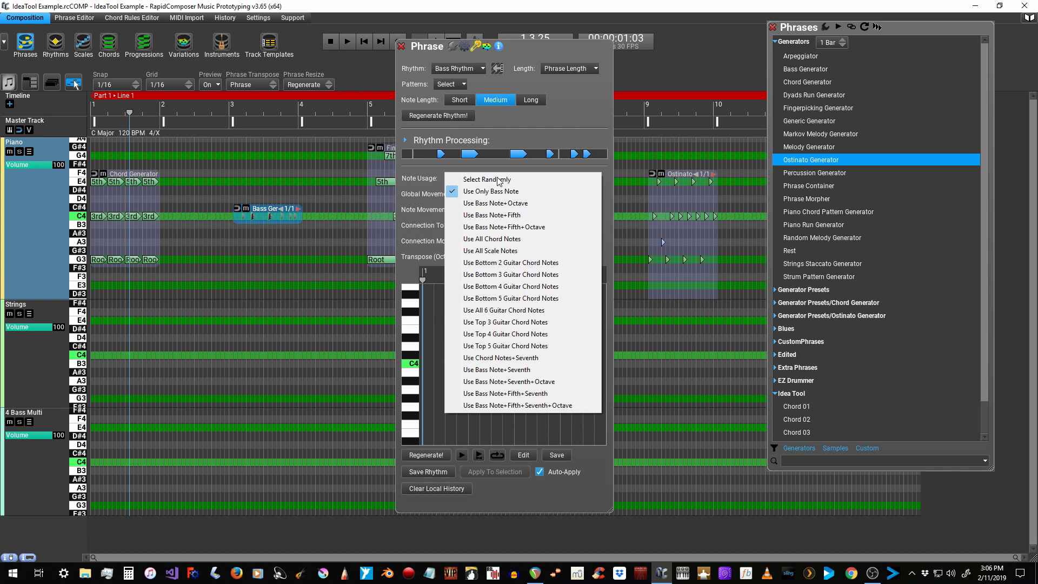
left_click(536, 204)
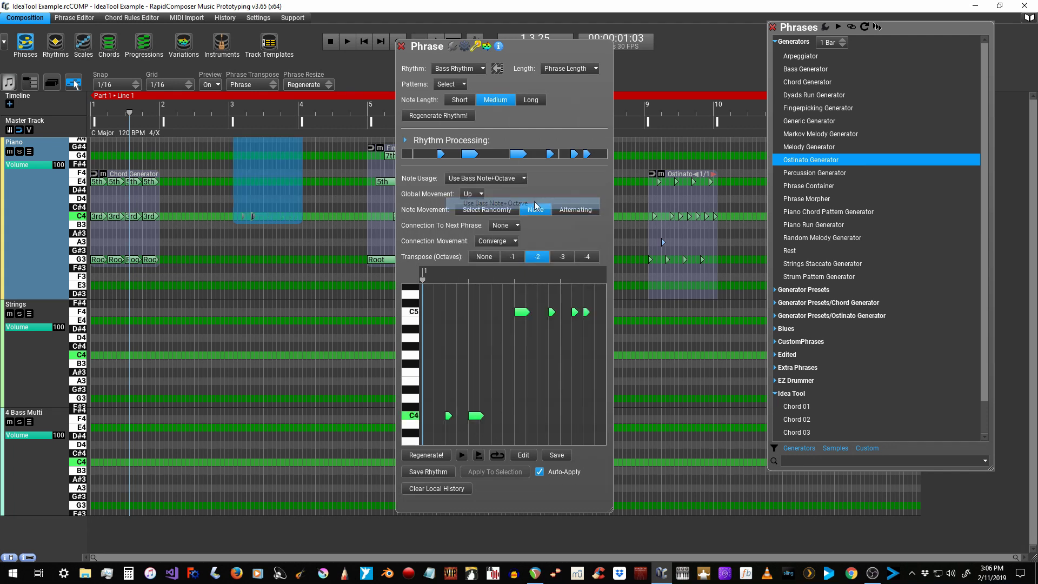
left_click(507, 227)
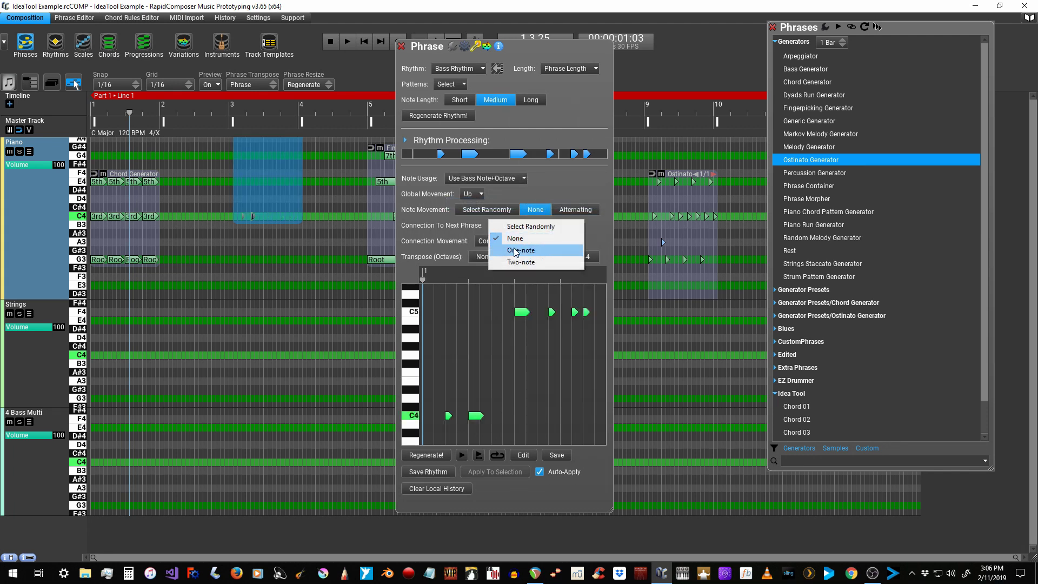
left_click(527, 252)
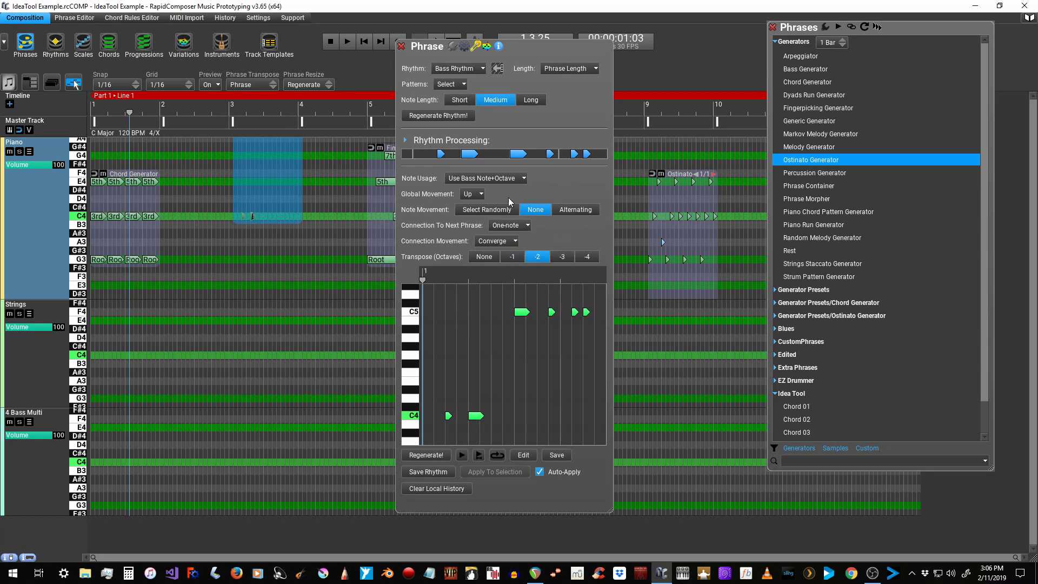
Step: Set the bass phrase's global movement to Up-Down and preview the phrase
left_click(492, 182)
left_click(541, 184)
left_click(474, 197)
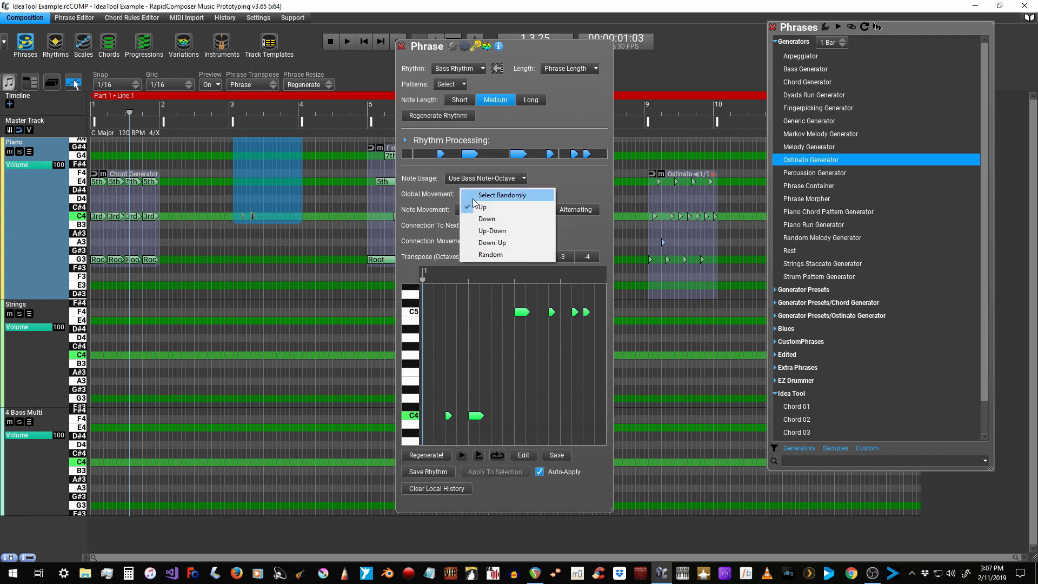
left_click(492, 231)
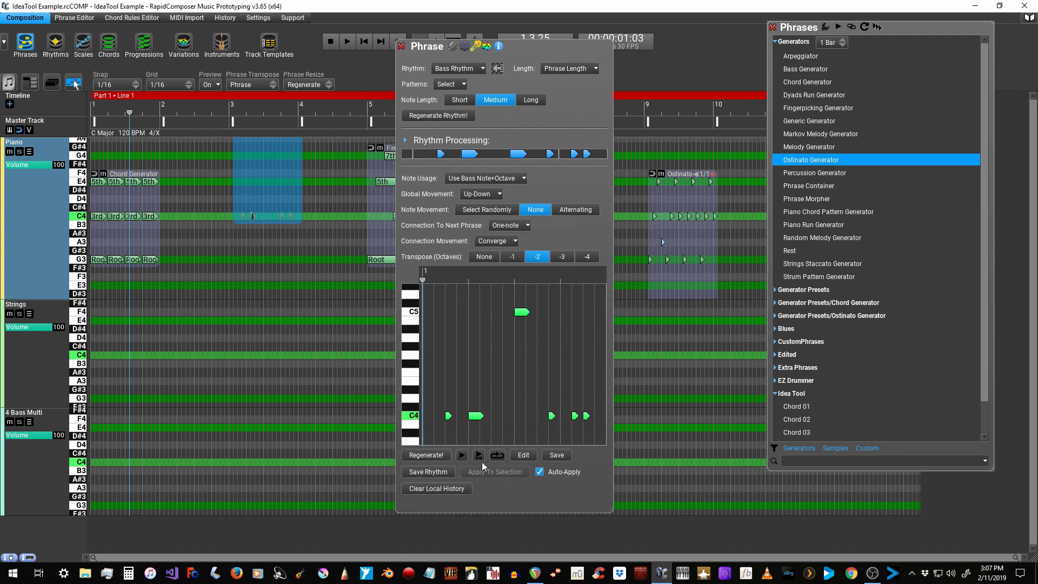
left_click(467, 456)
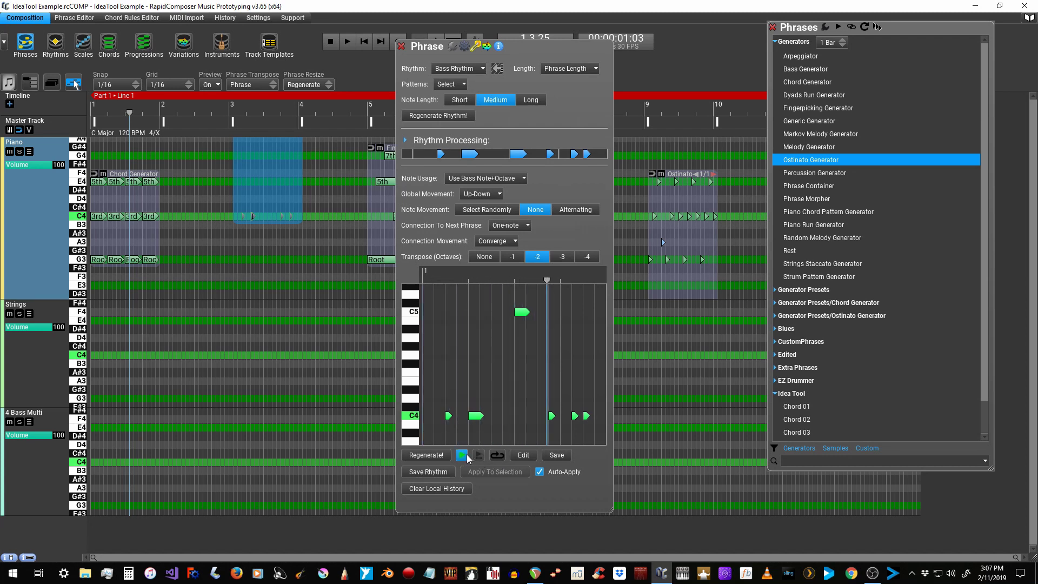
Step: Save the bass phrase to the library as Bass 01 in the Idea Tool group
left_click(560, 455)
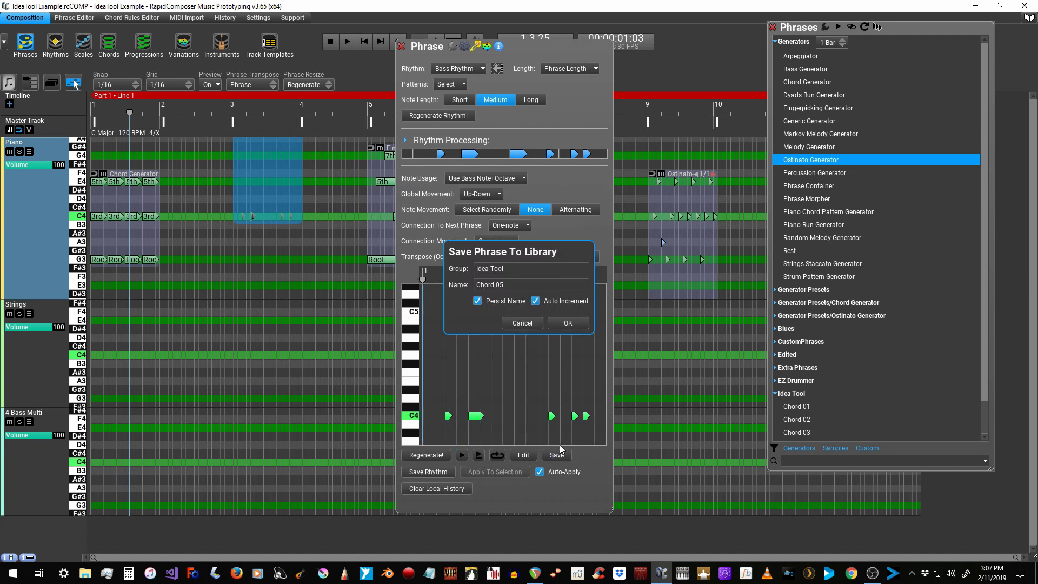
left_click(513, 284)
type("Bass 01")
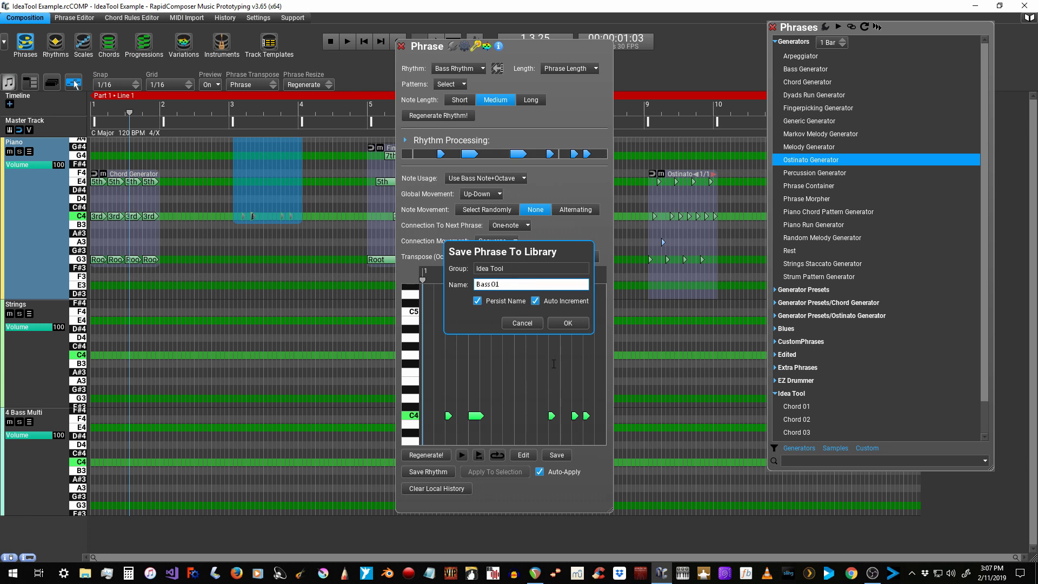
left_click(567, 323)
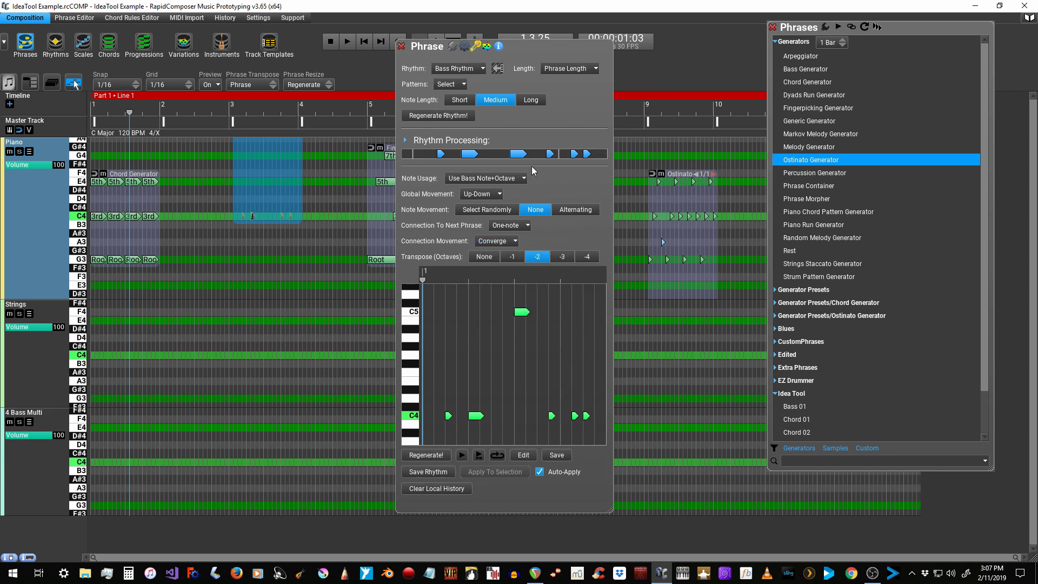
Step: Switch the bass phrase's rhythm to Simple Intervals with a Bar division and save it to the Idea Tool group as Bass 02
left_click(479, 70)
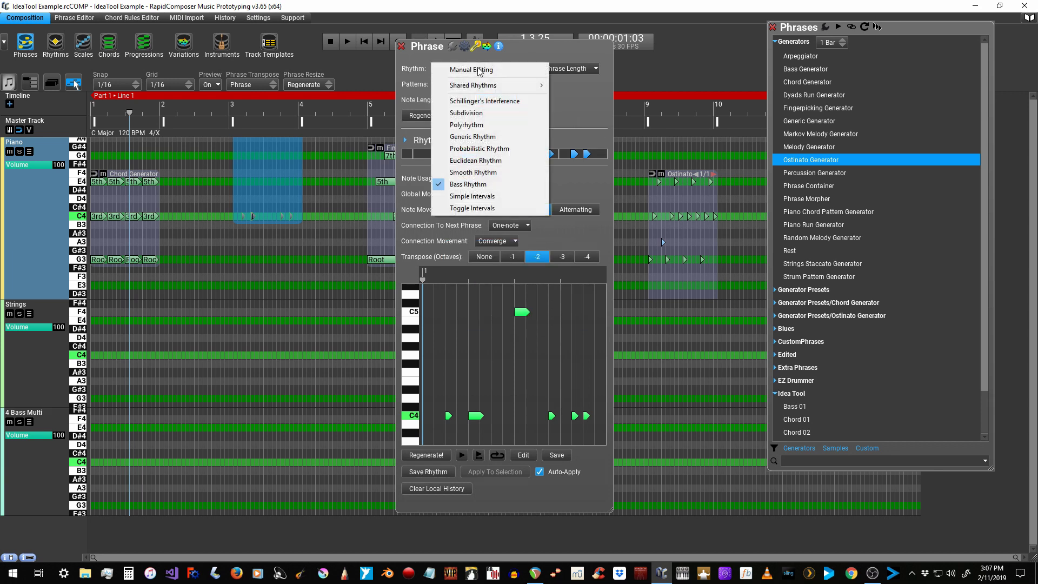
left_click(472, 196)
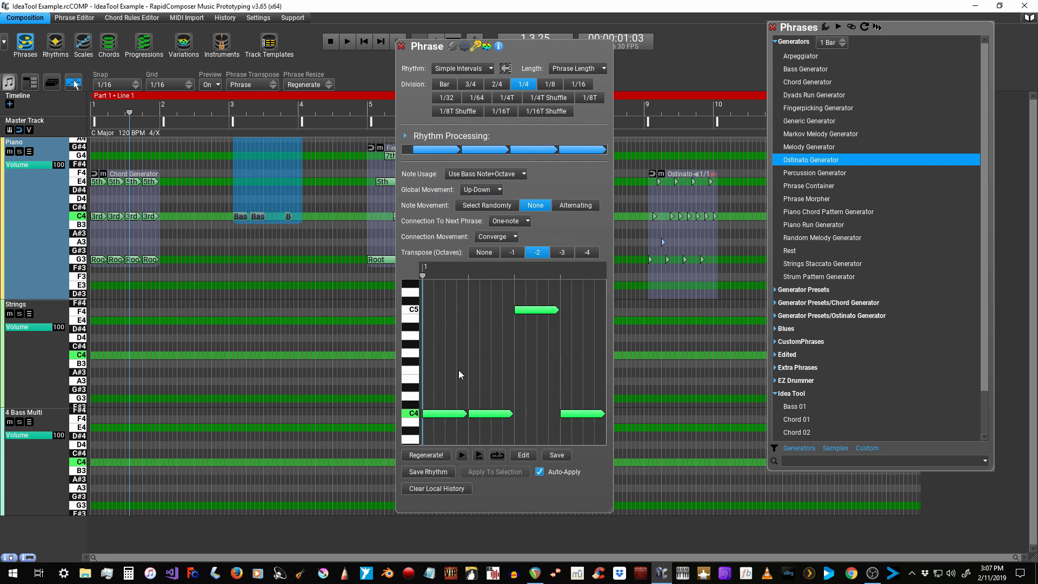
left_click(454, 86)
left_click(549, 458)
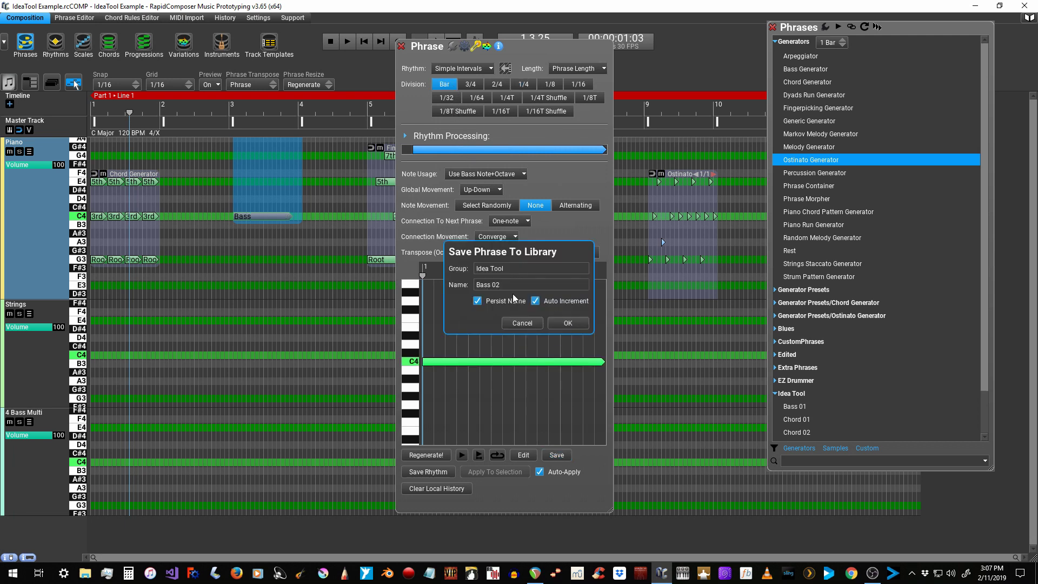
left_click(562, 323)
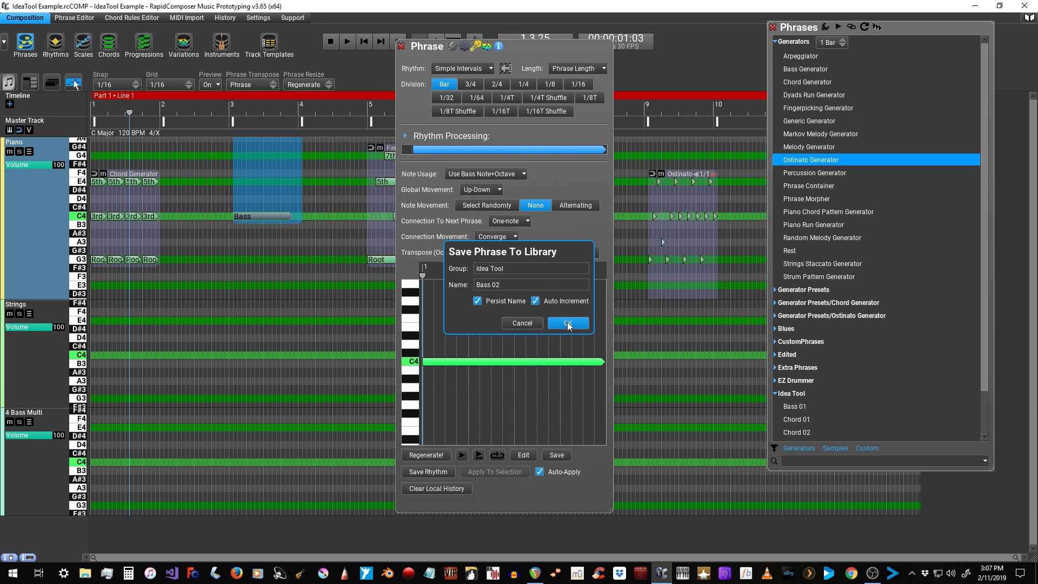
Step: Set the bass phrase's division to 3/4 and save it to the Idea Tool group as Bass 03
left_click(476, 87)
left_click(558, 457)
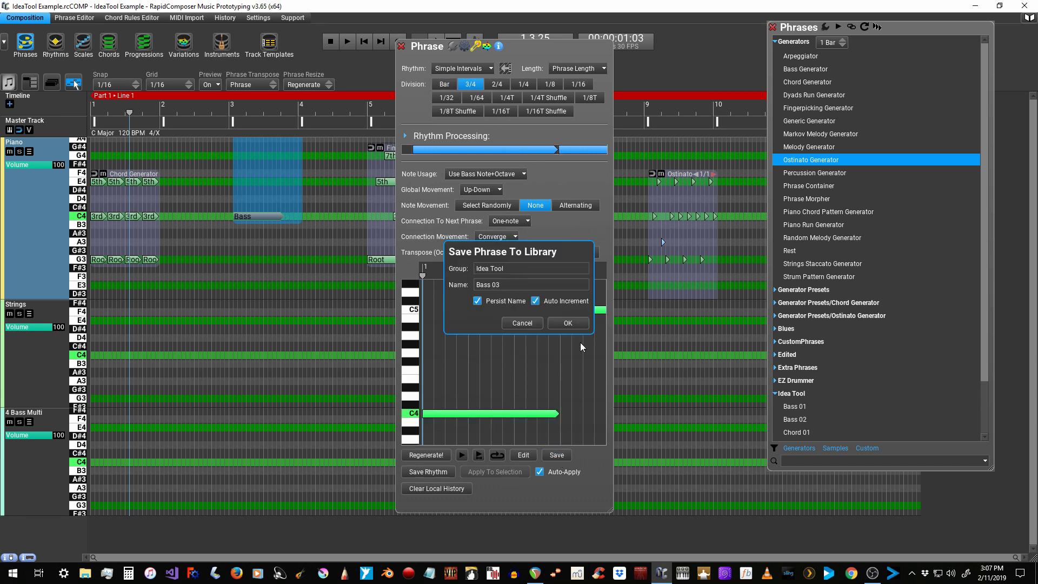
left_click(569, 324)
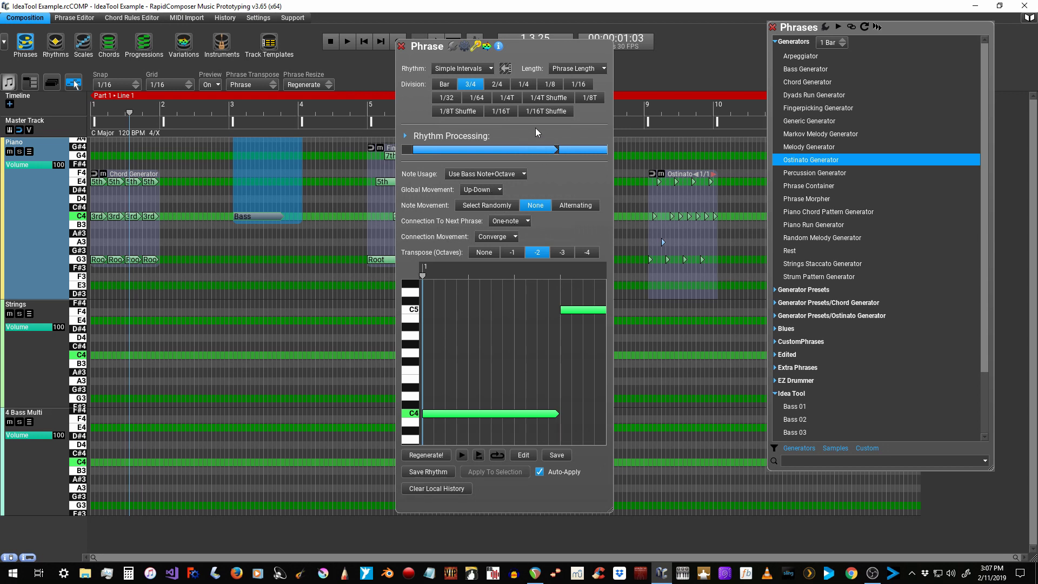
Step: Set the bass phrase's division to 2/4, save it to the Idea Tool group as Bass 04, and switch the division to 1/4
left_click(497, 84)
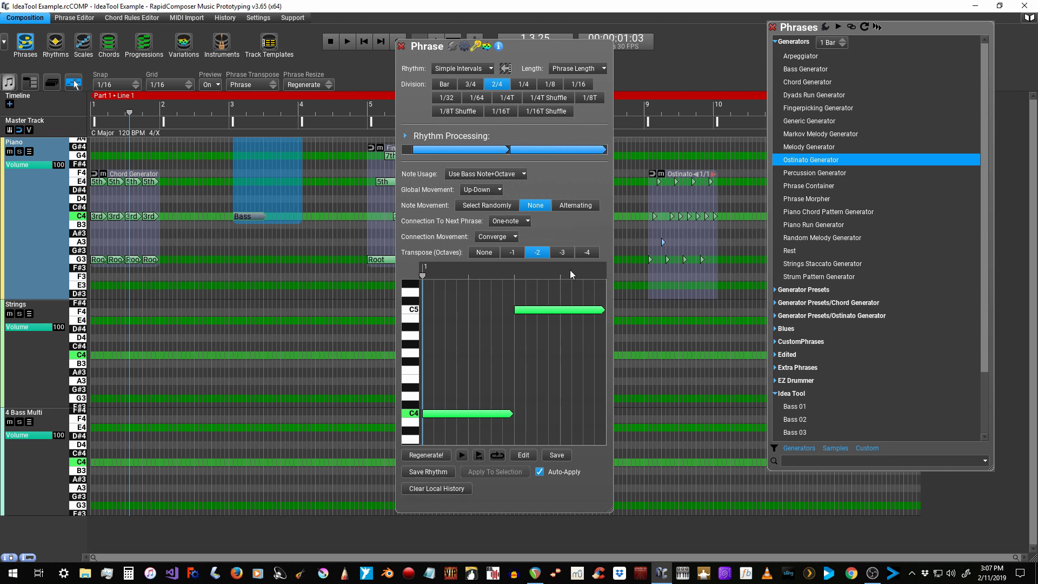
left_click(560, 455)
left_click(567, 323)
left_click(525, 84)
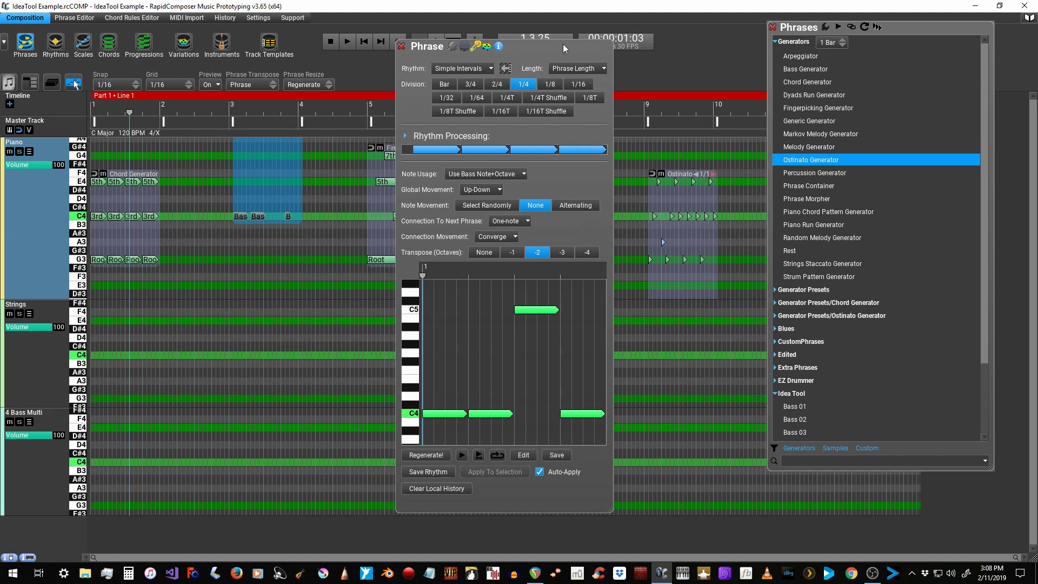
Step: Save the Piano track's Fingerpicking phrase at bar 5 to the Idea Tool group as Finger 01
left_click_drag(562, 46, 314, 75)
left_click(416, 227)
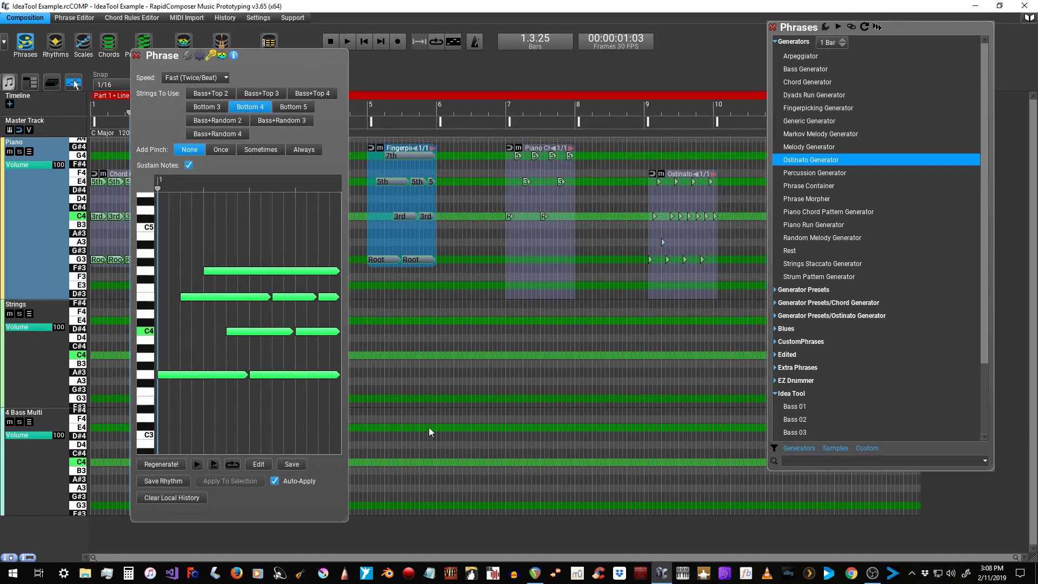
left_click(292, 465)
left_click(509, 285)
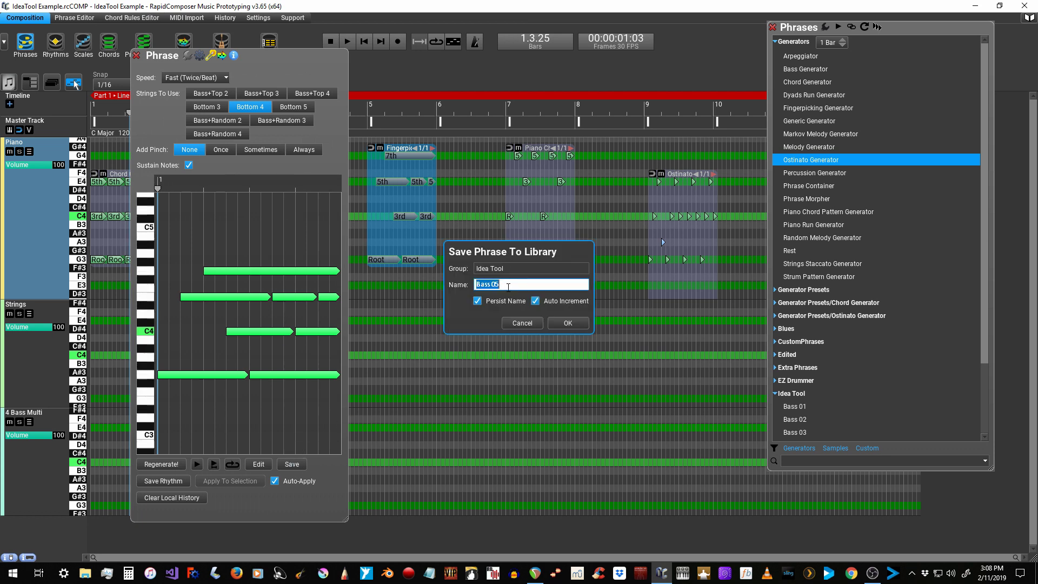
type("Finger 01")
left_click(567, 323)
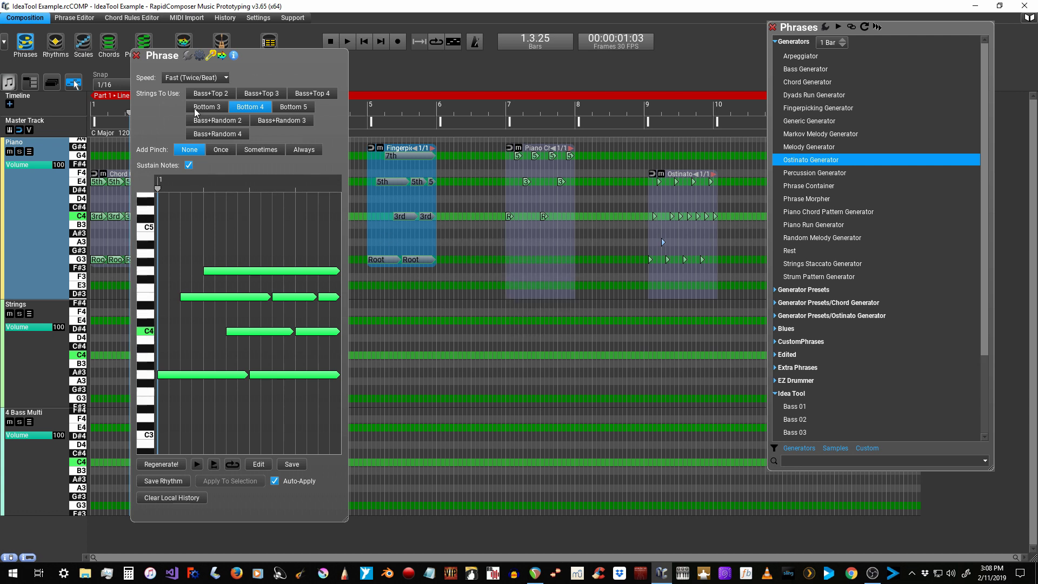
Step: Set the fingerpicking phrase to Bass+Top 2 strings at Slow (Once/Beat) speed and save it to the Idea Tool group as Finger 02
left_click(214, 95)
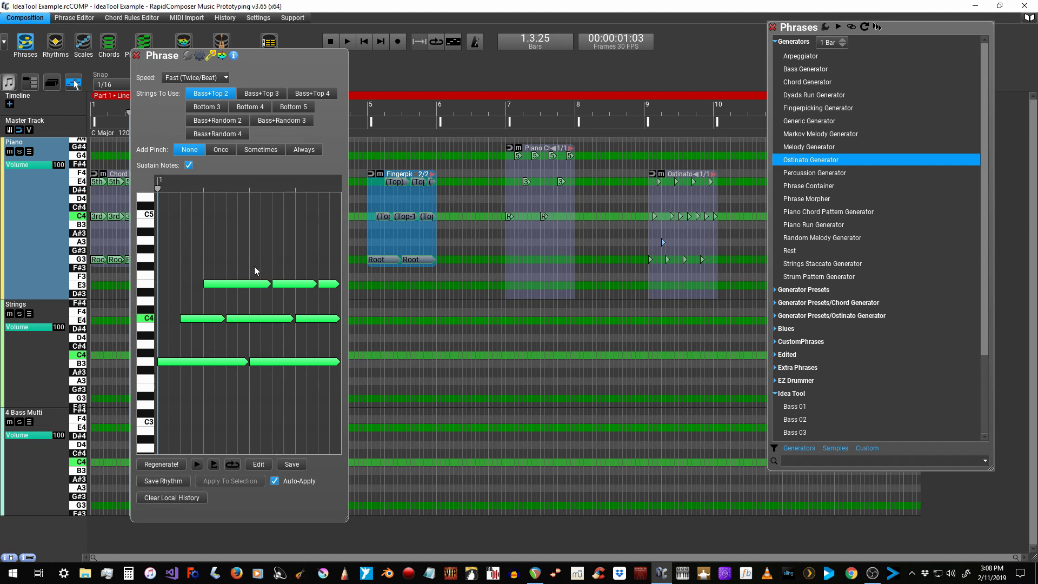
left_click(196, 77)
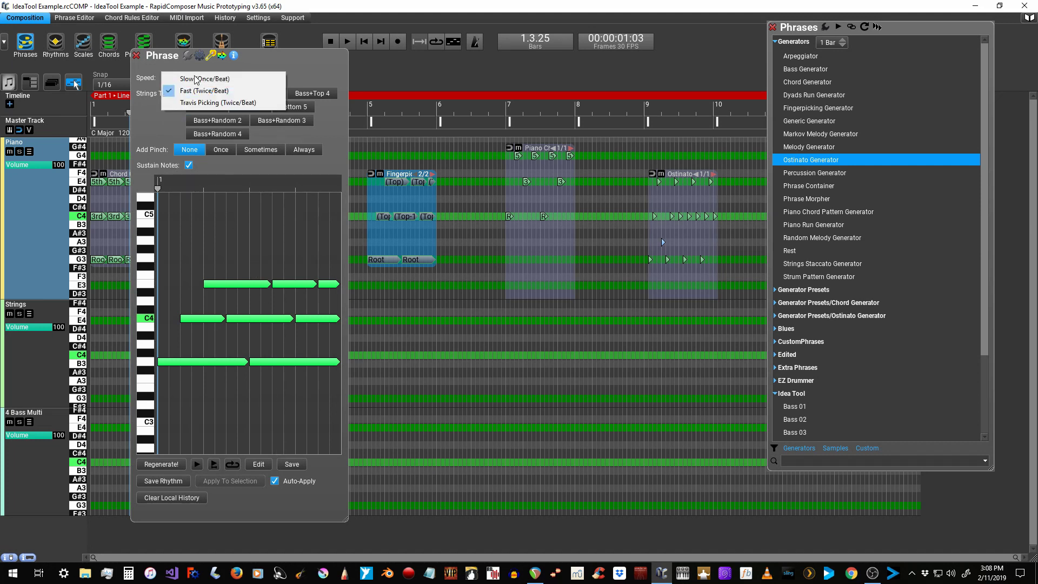
left_click(196, 80)
left_click(300, 466)
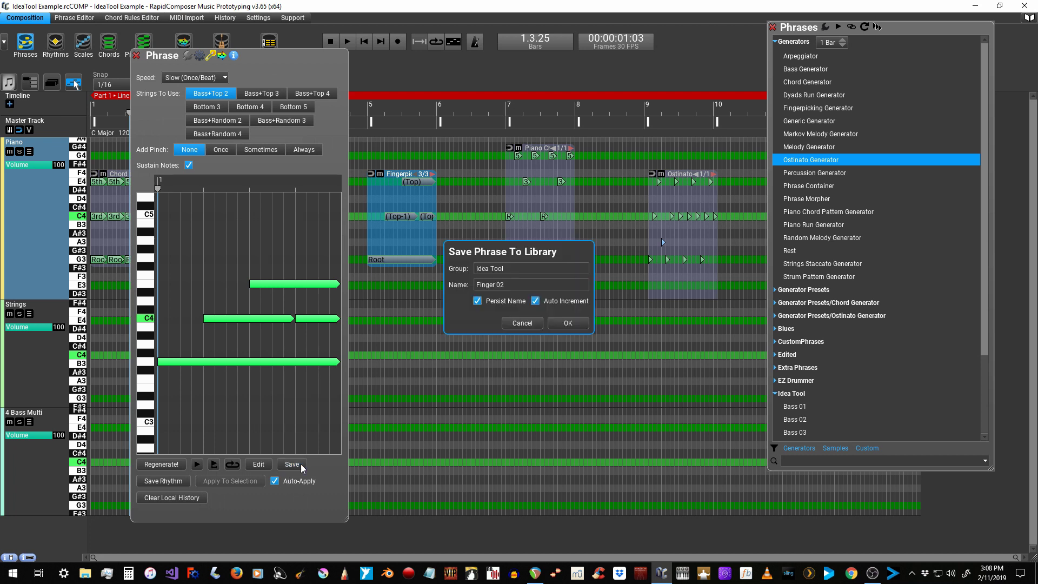
left_click(562, 323)
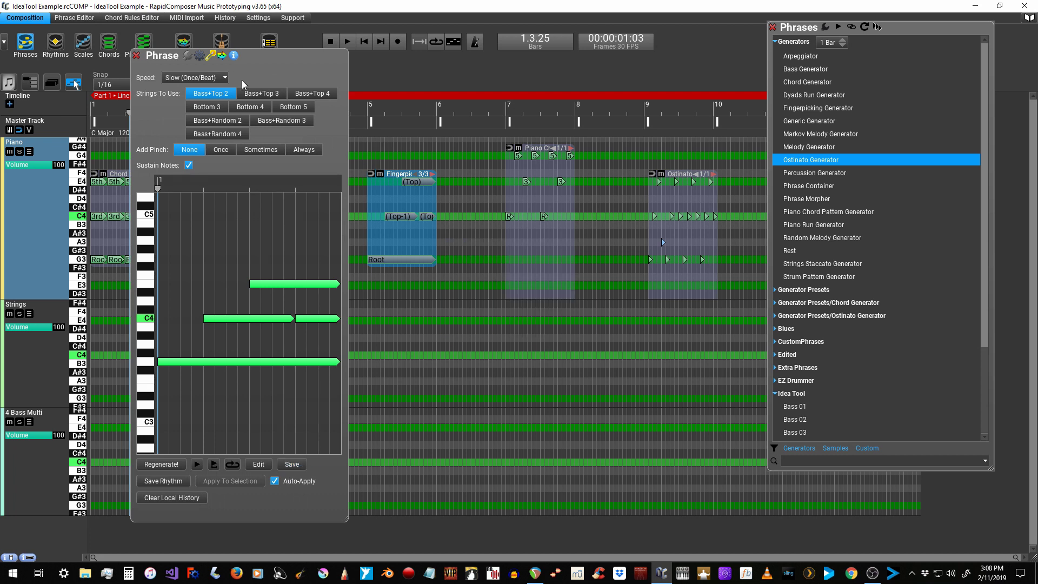
Step: Switch the fingerpicking phrase's strings to Bass+Top 3 and save it to the Idea Tool group as Finger 03
left_click(264, 94)
left_click(294, 465)
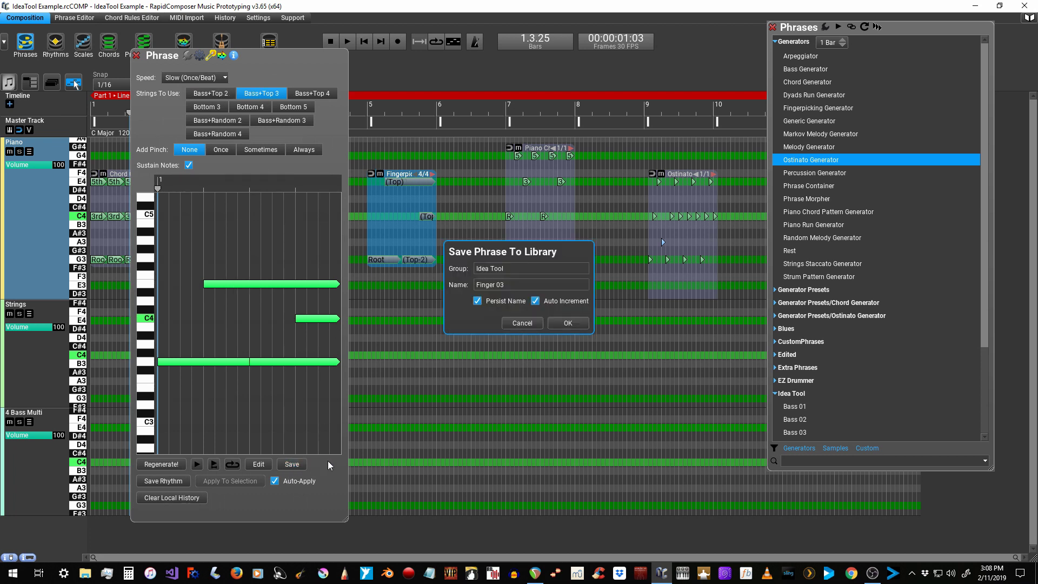
left_click(549, 325)
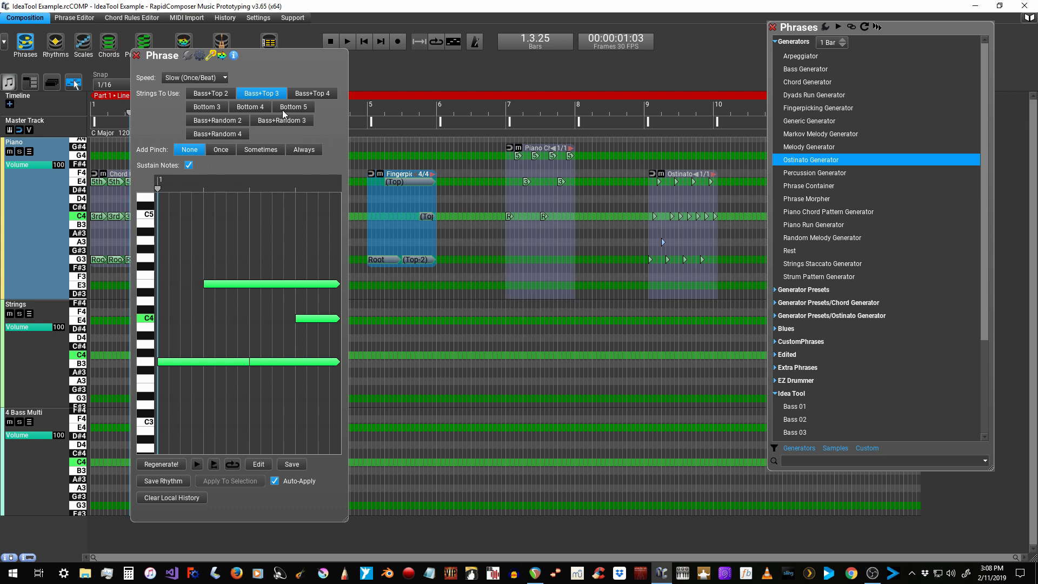
Step: Set the fingerpicking phrase to Travis Picking (Twice/Beat), preview it, choose Bass+Random 3 strings, and save it to the Idea Tool group as Finger 04
left_click(207, 79)
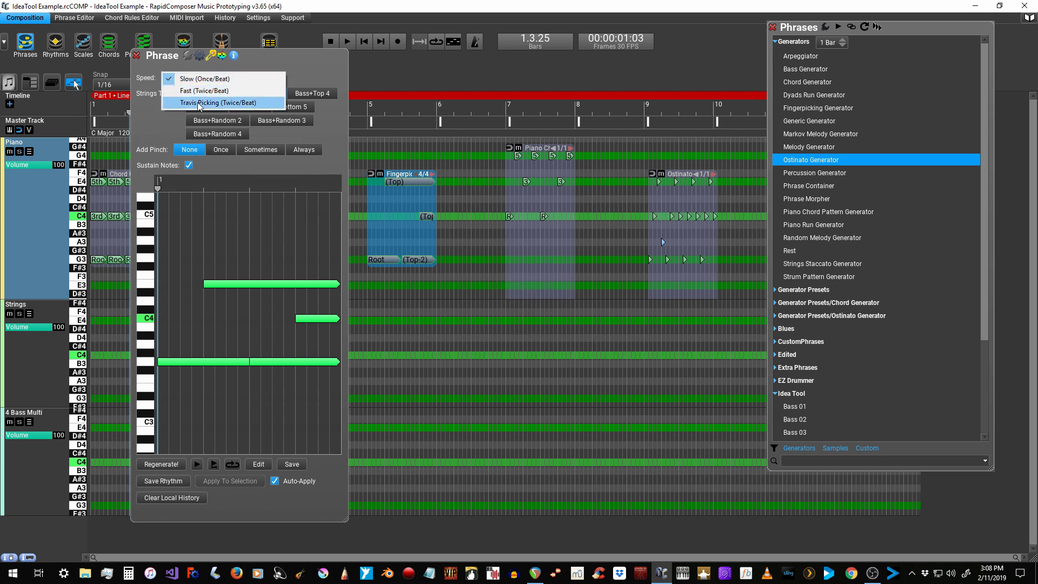
left_click(218, 102)
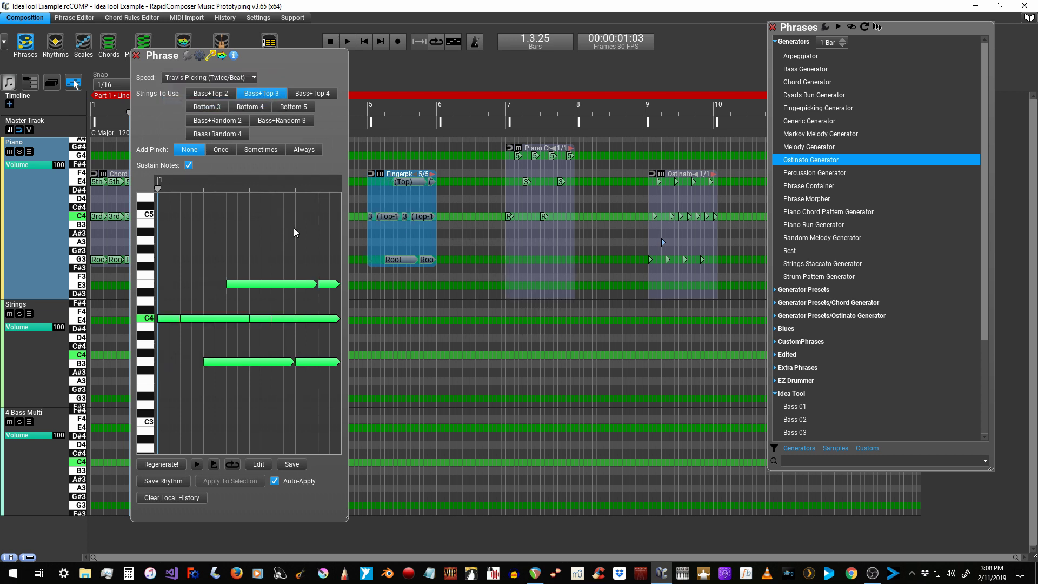
left_click(197, 465)
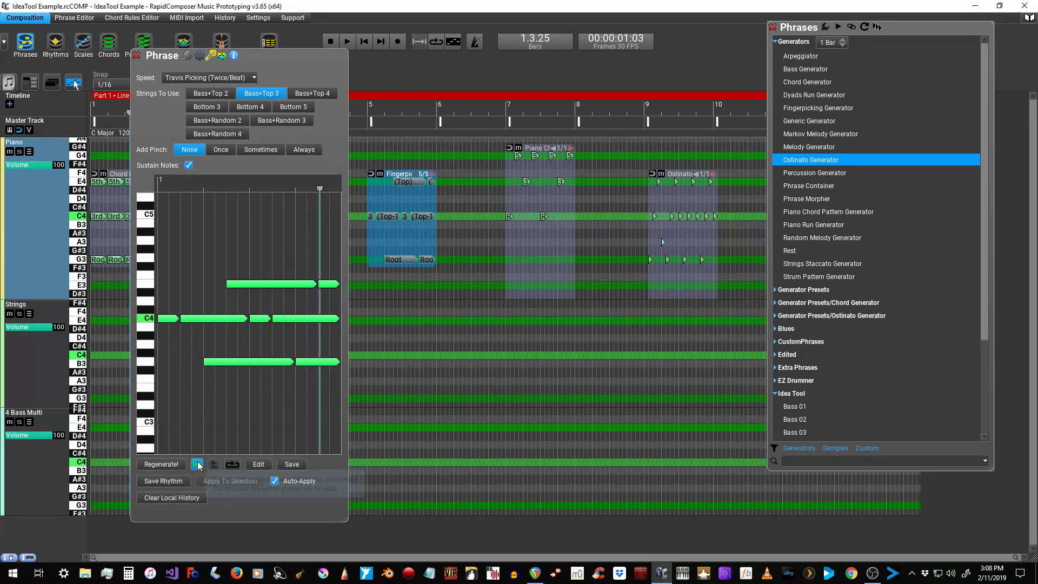
left_click(285, 121)
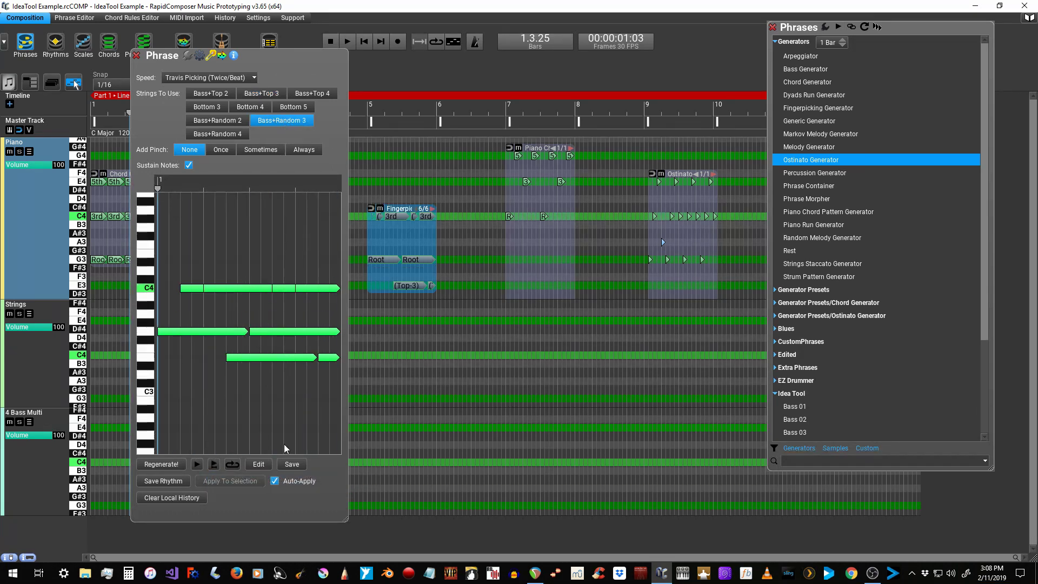
left_click(293, 465)
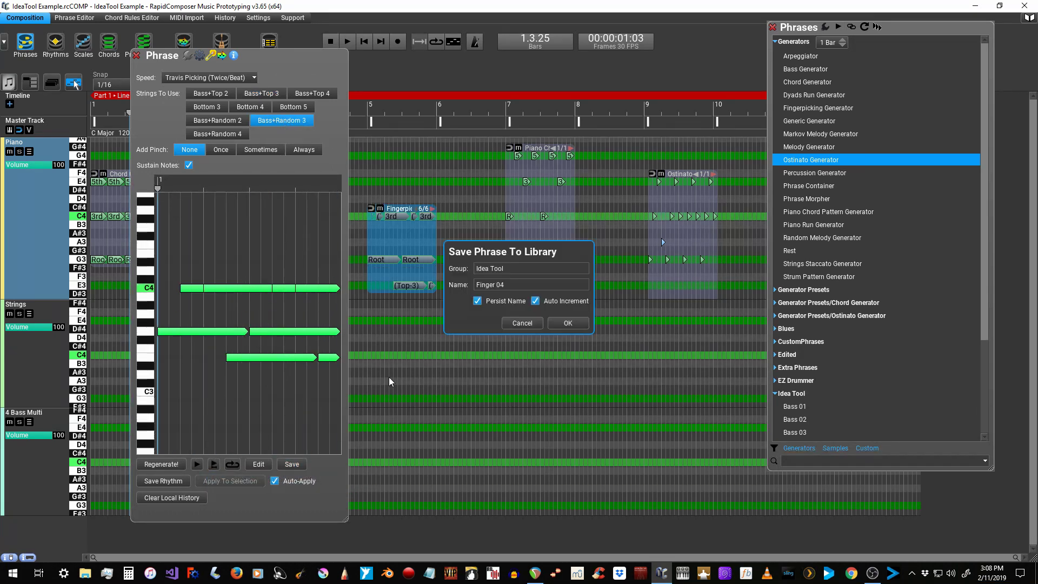
left_click(558, 323)
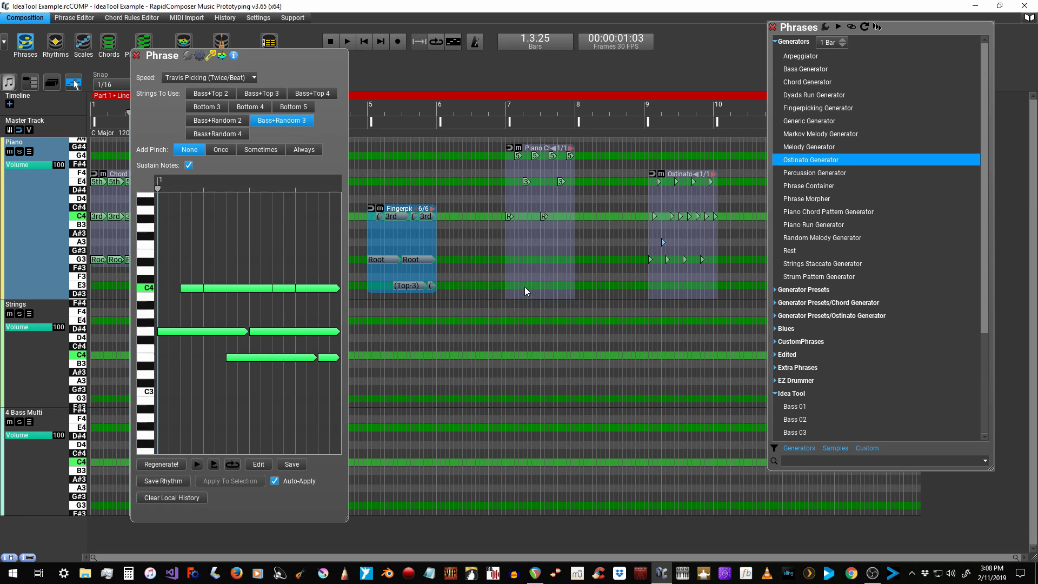
Step: Set the 7th option of the Piano Chord phrase at bar 7 to None and save it to the Idea Tool group as Piano Chord 01
left_click(543, 218)
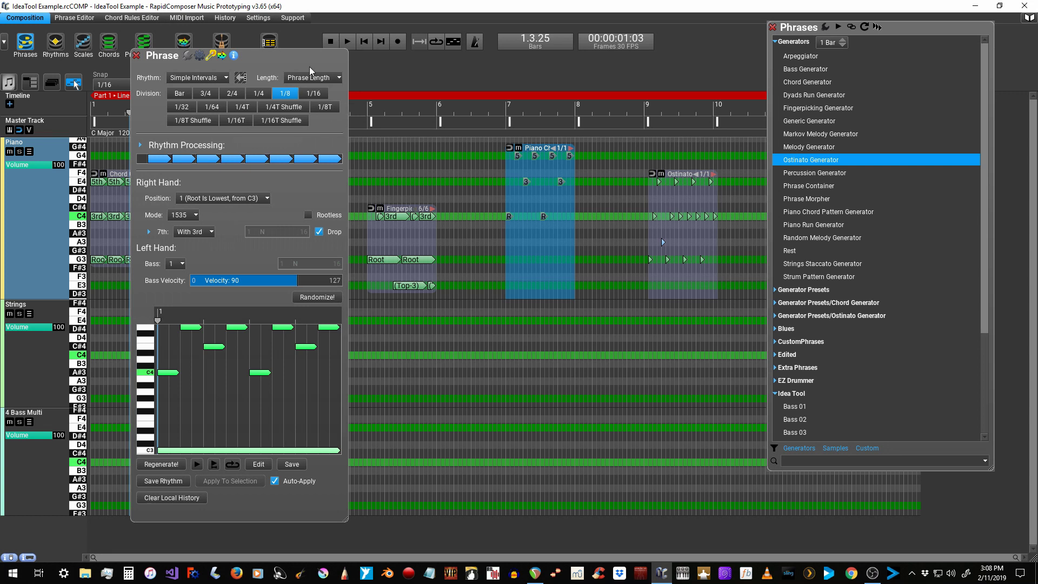
left_click_drag(312, 59, 388, 61)
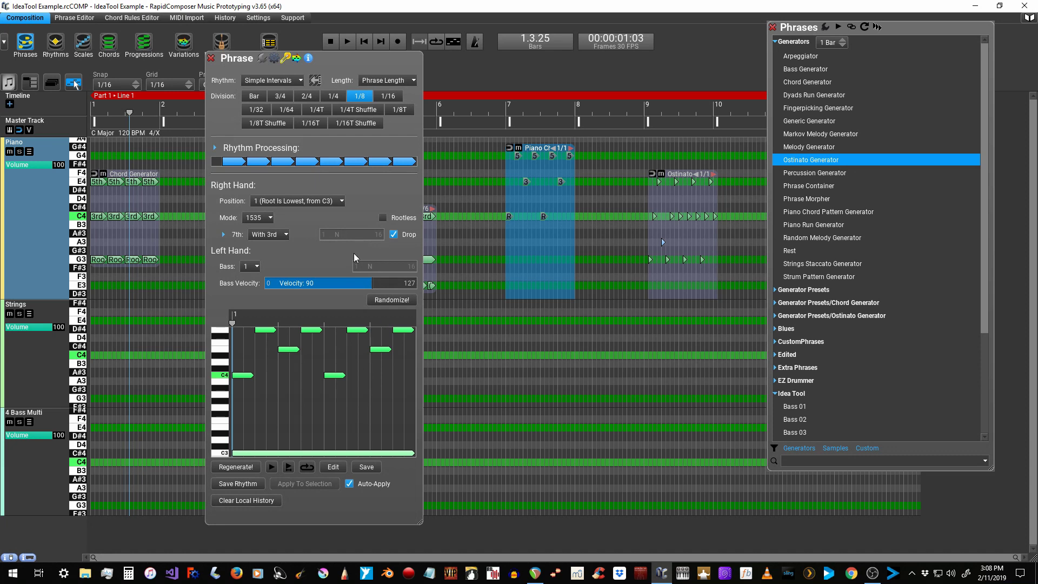
left_click(269, 234)
left_click(273, 232)
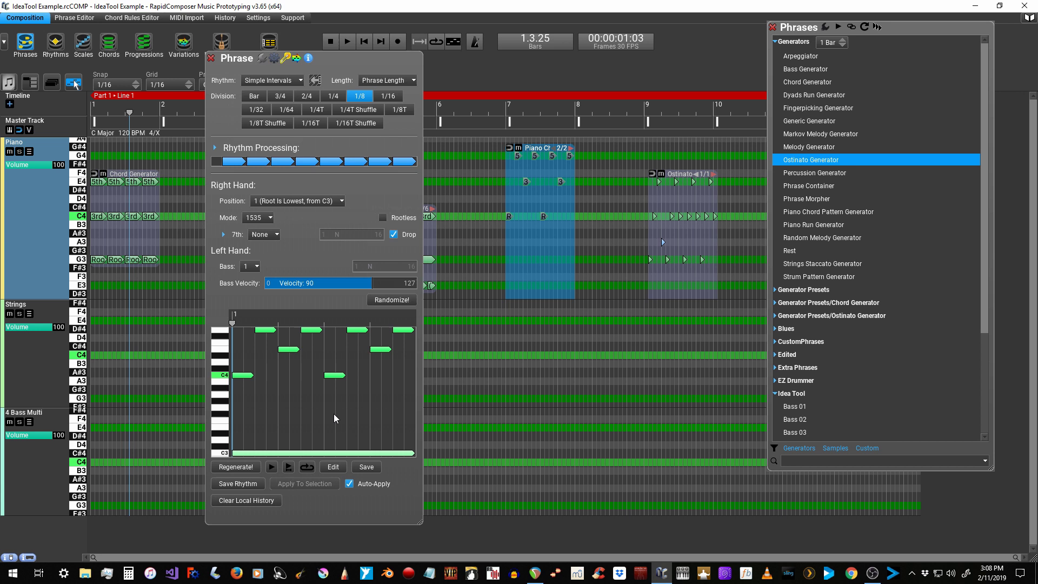
left_click(367, 466)
left_click(524, 285)
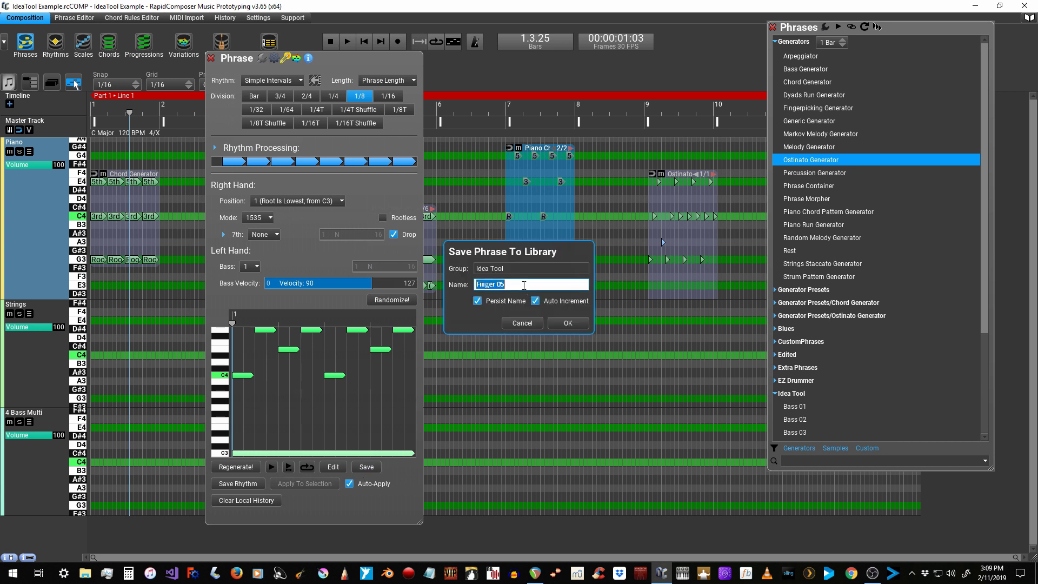
type("Piano Chord 01")
left_click(577, 322)
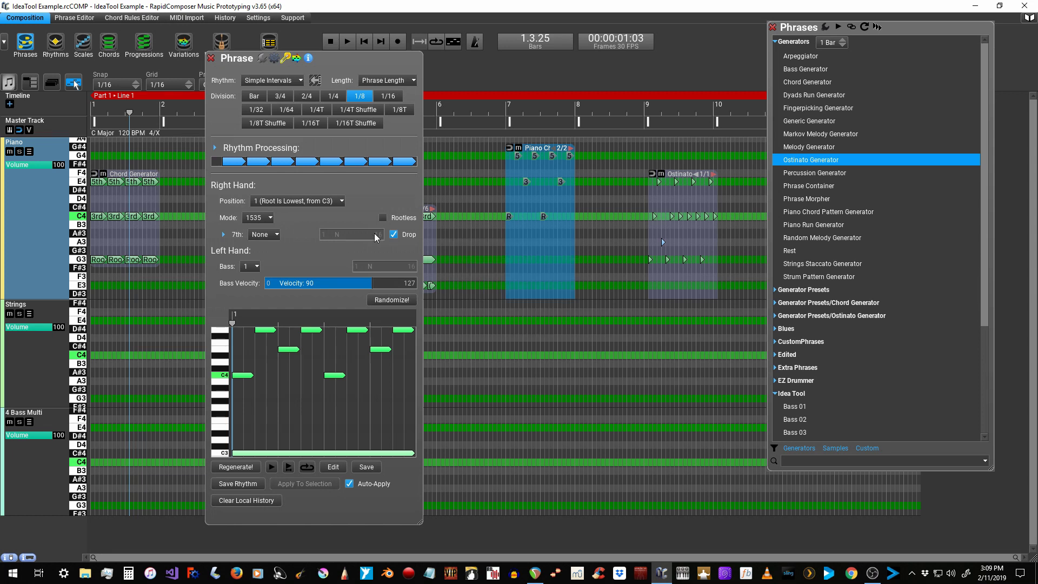
Step: Set the piano chord phrase's right-hand position to 2 (3rd Is Lowest) and save it to the Idea Tool group as Piano Chord 02
left_click(281, 205)
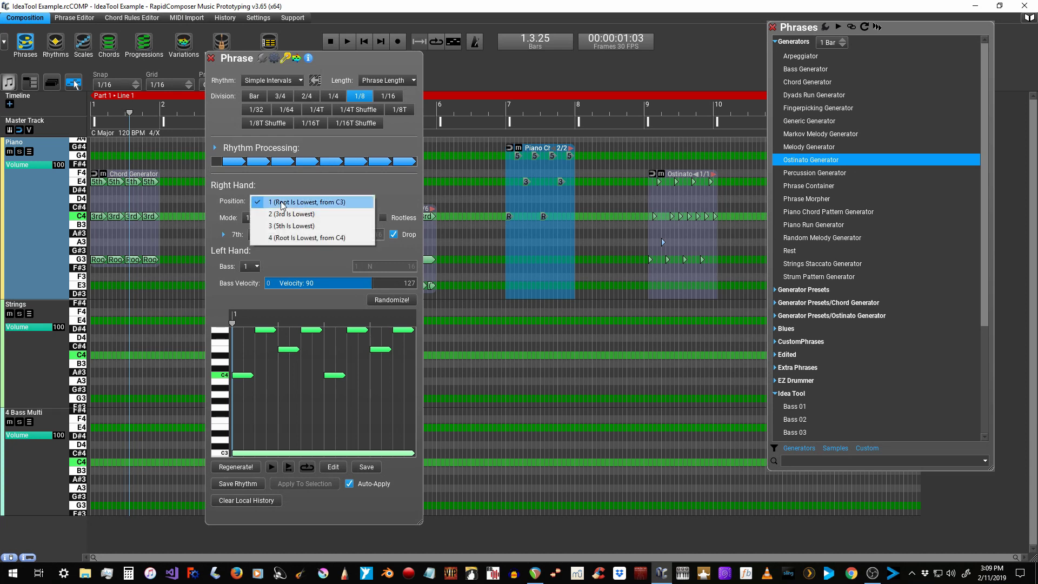
left_click(292, 215)
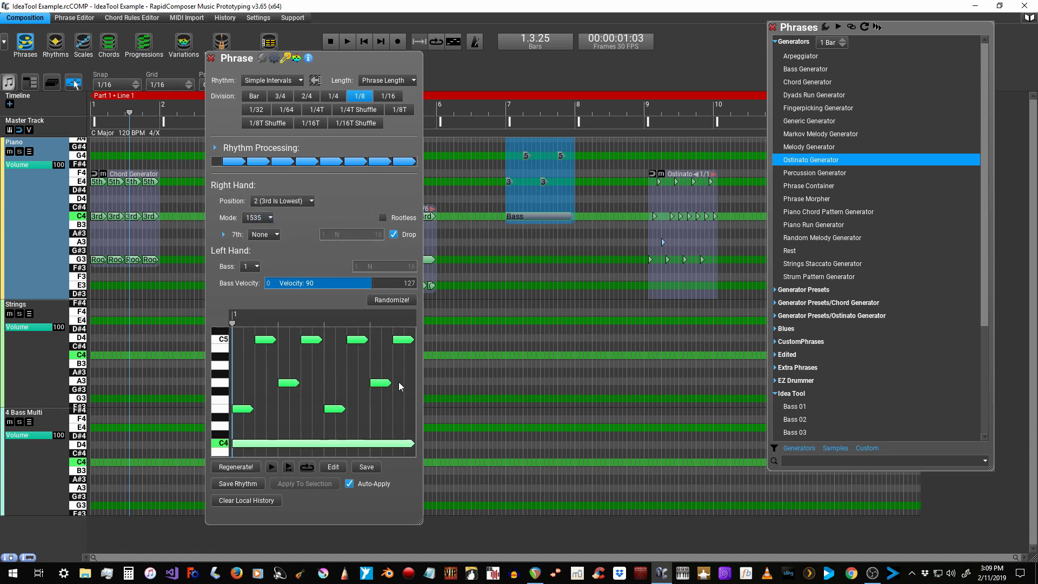
left_click(369, 467)
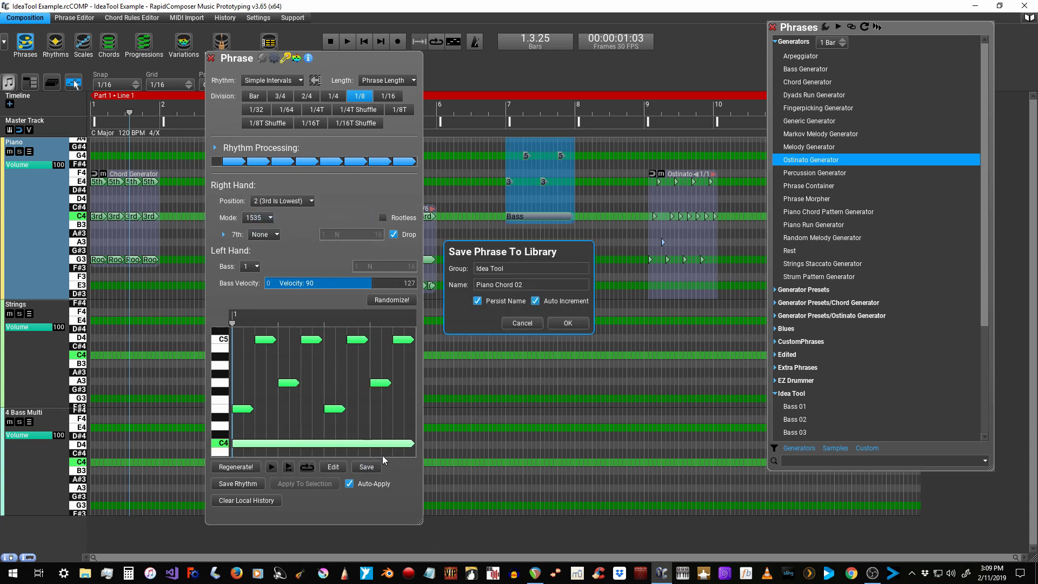
left_click(568, 322)
Step: Set the piano chord phrase's right-hand position to 3 (5th Is Lowest) and save it to the Idea Tool group as Piano Chord 03
left_click(282, 201)
left_click(292, 227)
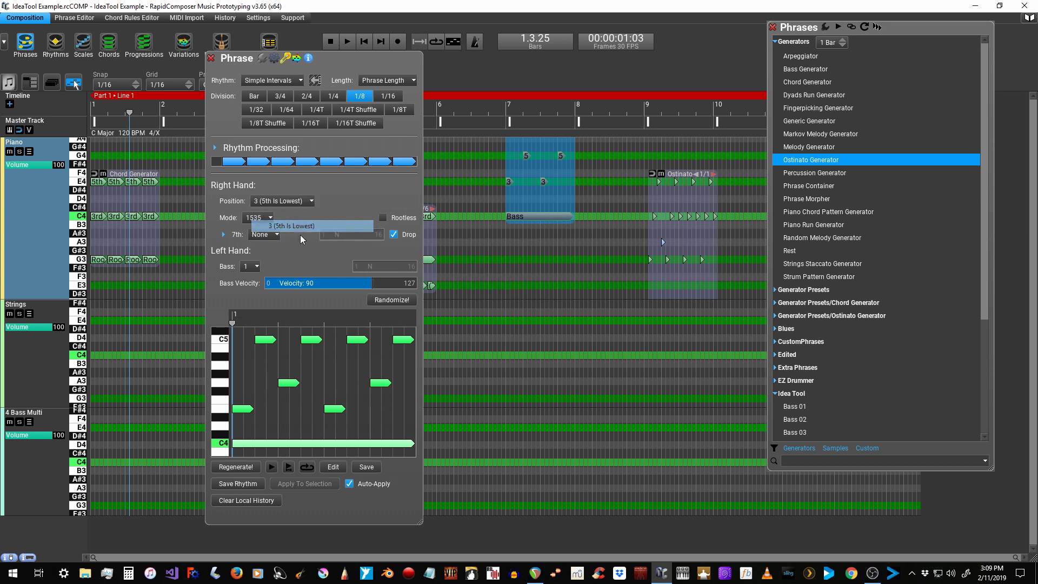
left_click(366, 467)
left_click(565, 322)
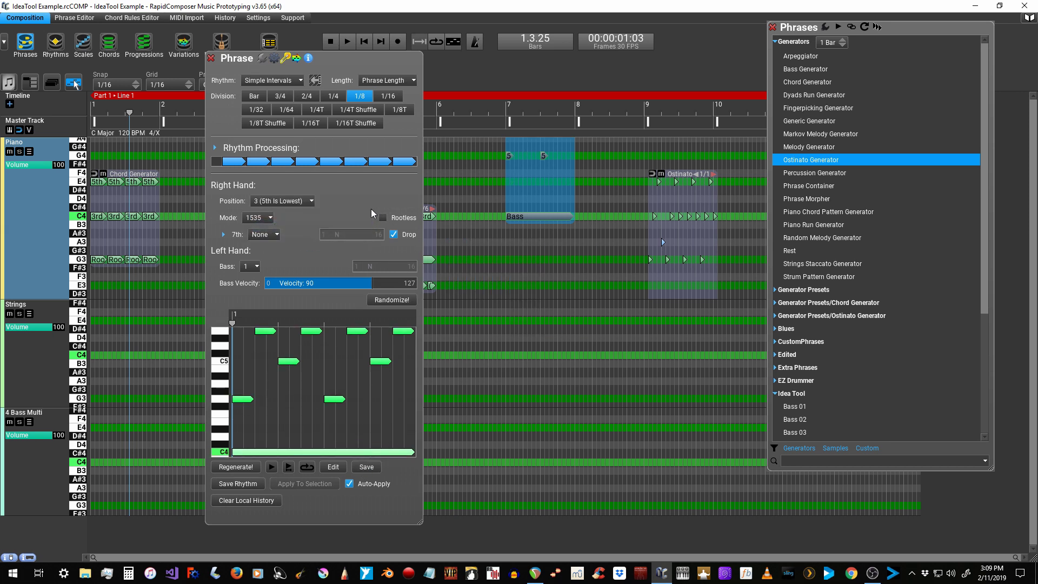
Step: Set the piano chord phrase's right-hand position to 4 (Root Is Lowest, from C4) and save it to the Idea Tool group as Piano Chord 04
left_click(310, 202)
left_click(301, 208)
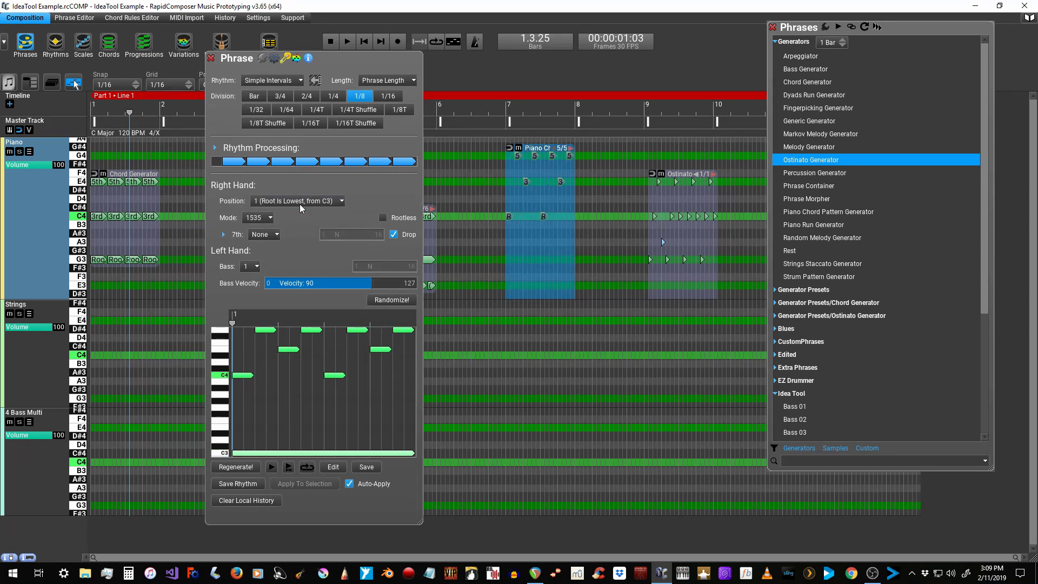
left_click(301, 205)
left_click(297, 240)
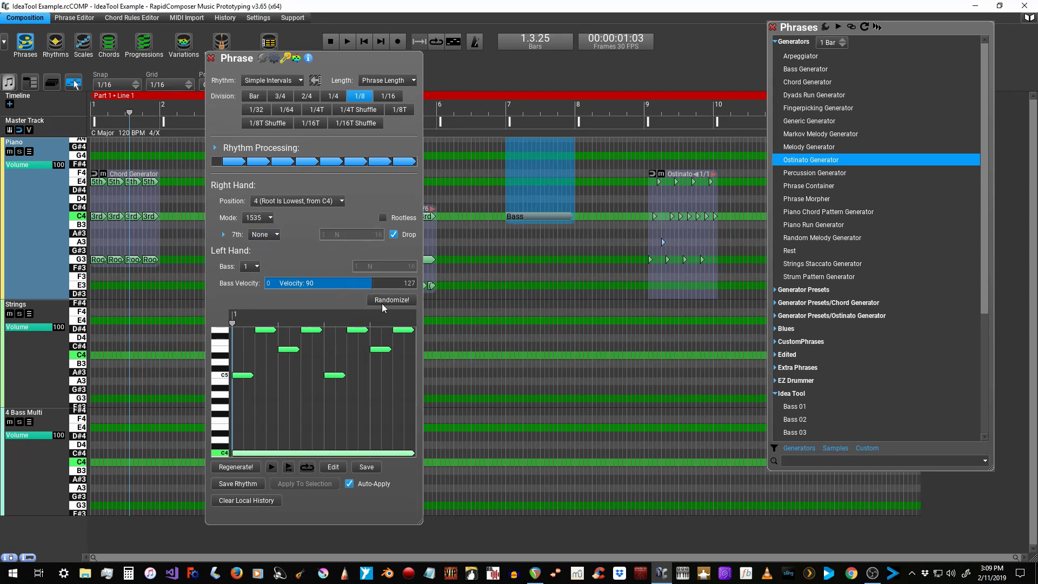
scroll(512, 248, "up", 4)
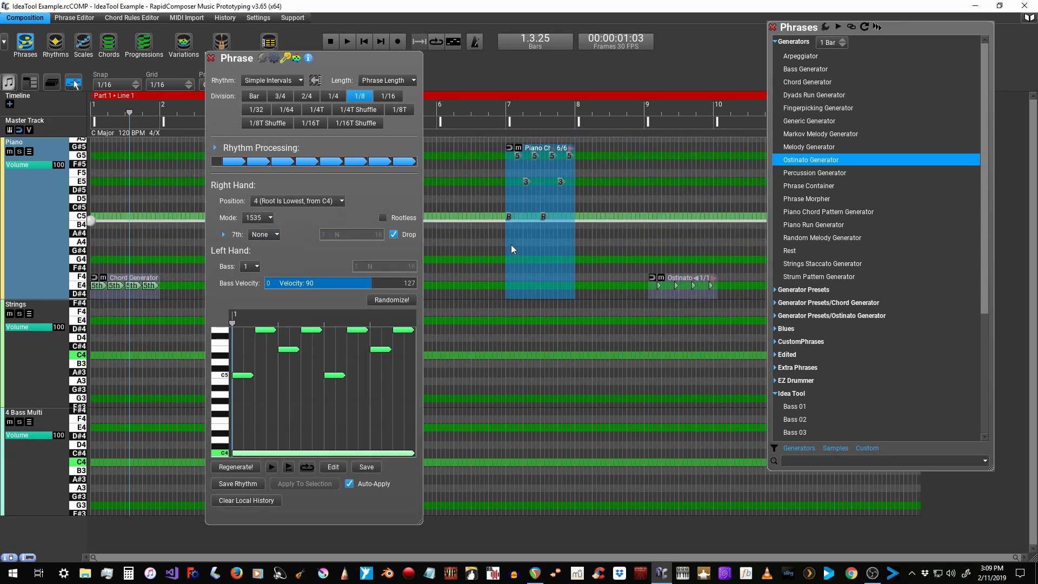
left_click(370, 467)
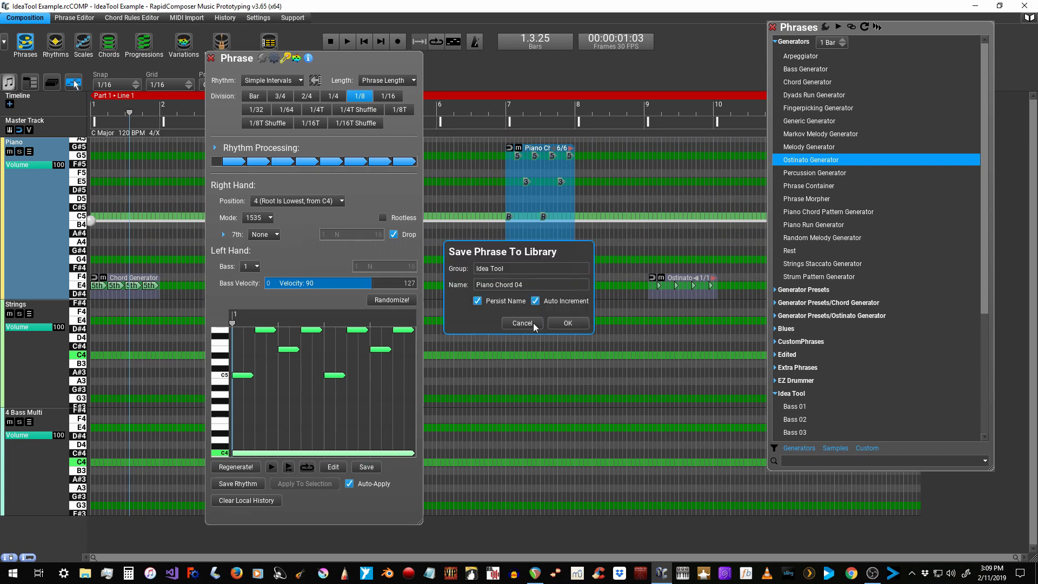
left_click(568, 324)
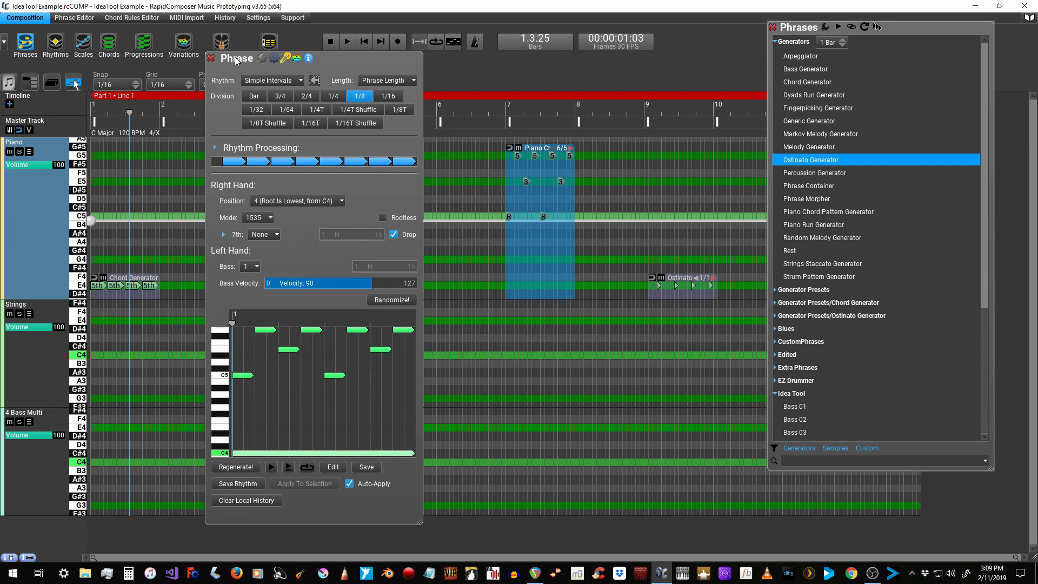
Step: Close the piano chord phrase's settings and open those of the Ostinato phrase at bar 9 on the Piano track
left_click(211, 58)
left_click(665, 282)
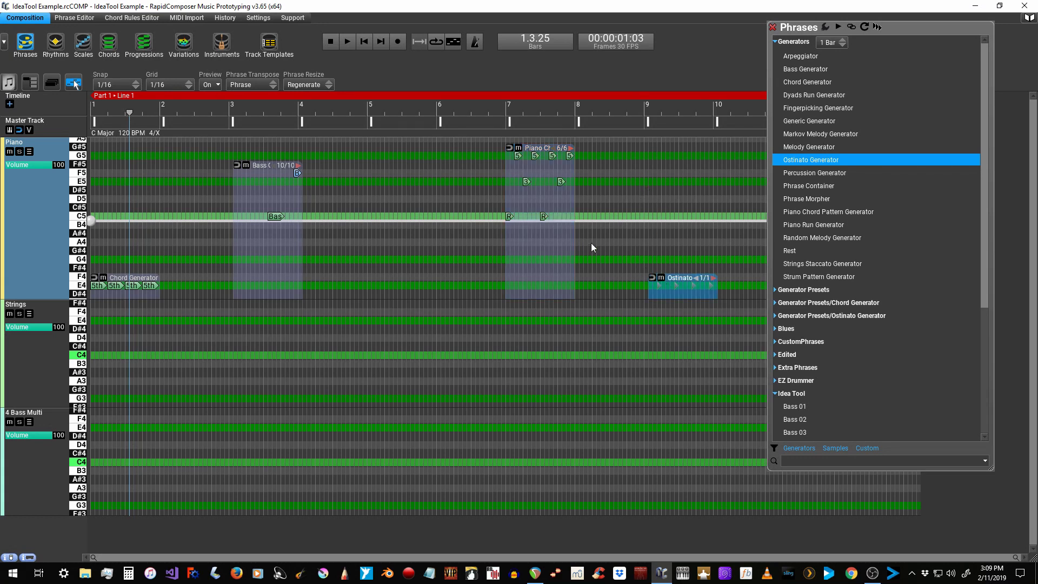
scroll(620, 240, "down", 4)
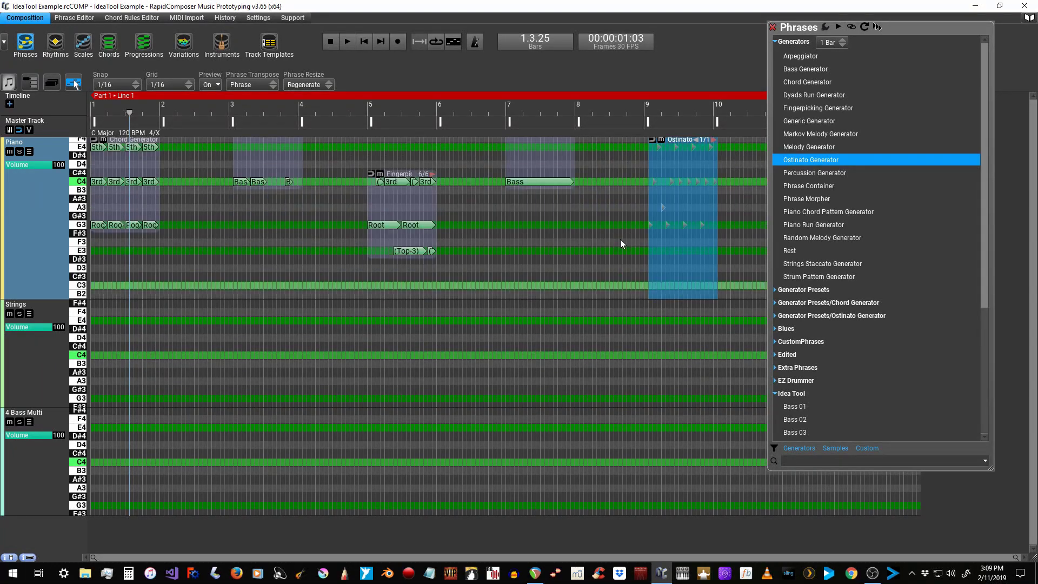
scroll(621, 239, "down", 1)
double_click(672, 229)
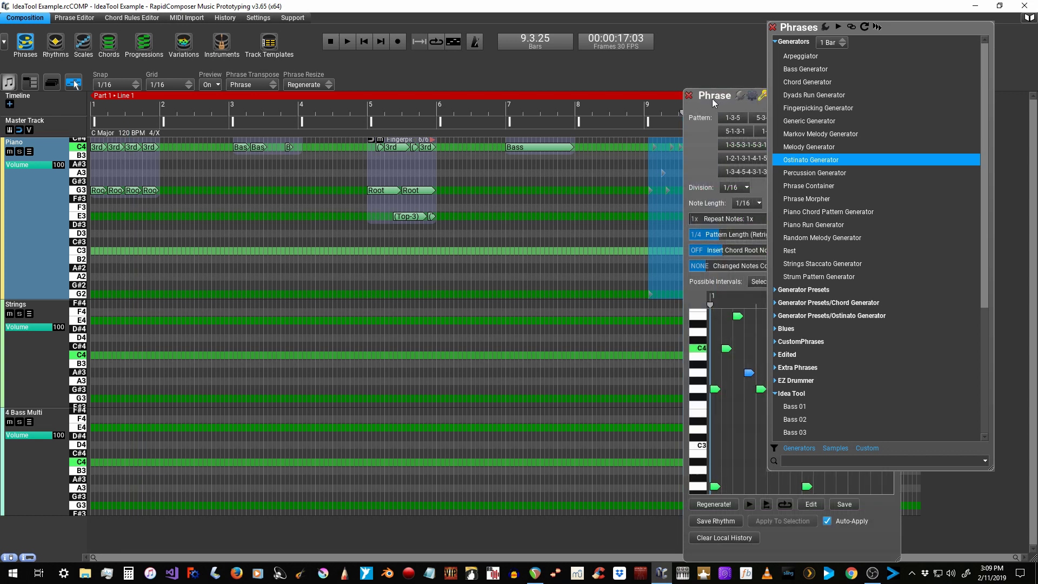
Step: Move the Ostinato phrase's settings clear of the Phrases browser and set the phrase's original length to 2
left_click_drag(713, 103, 257, 52)
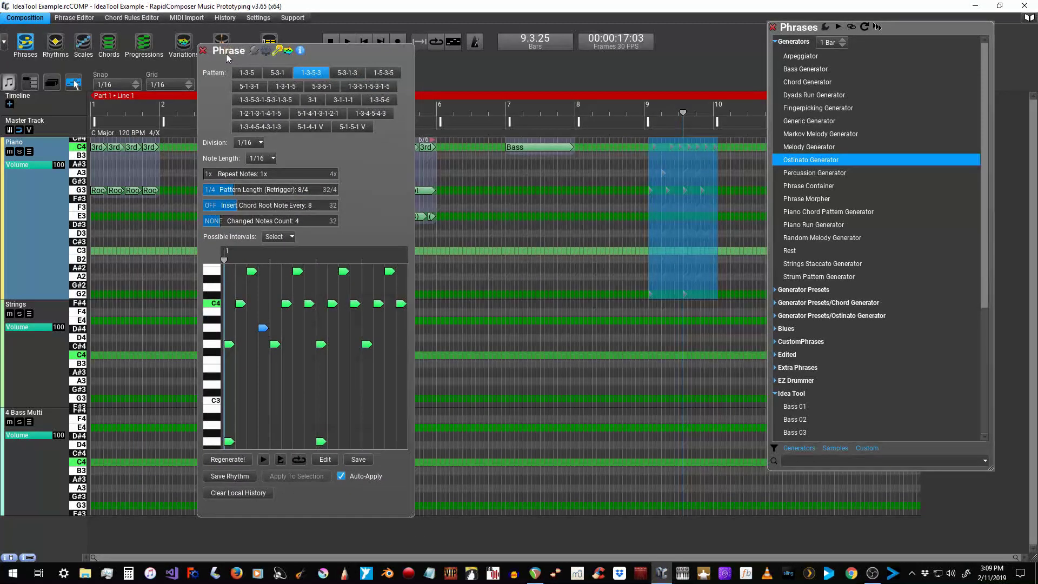
left_click(257, 52)
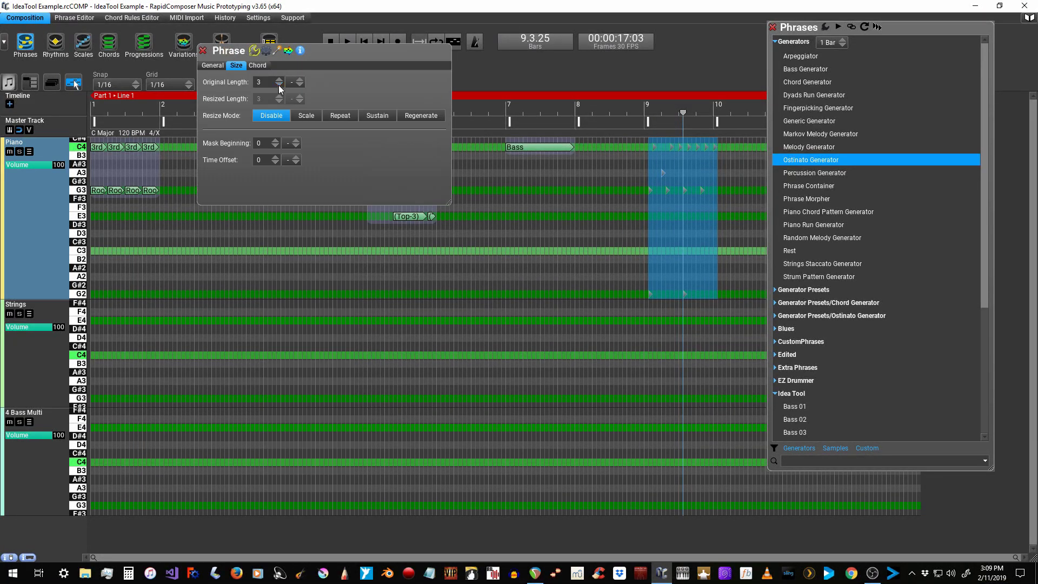
left_click(279, 85)
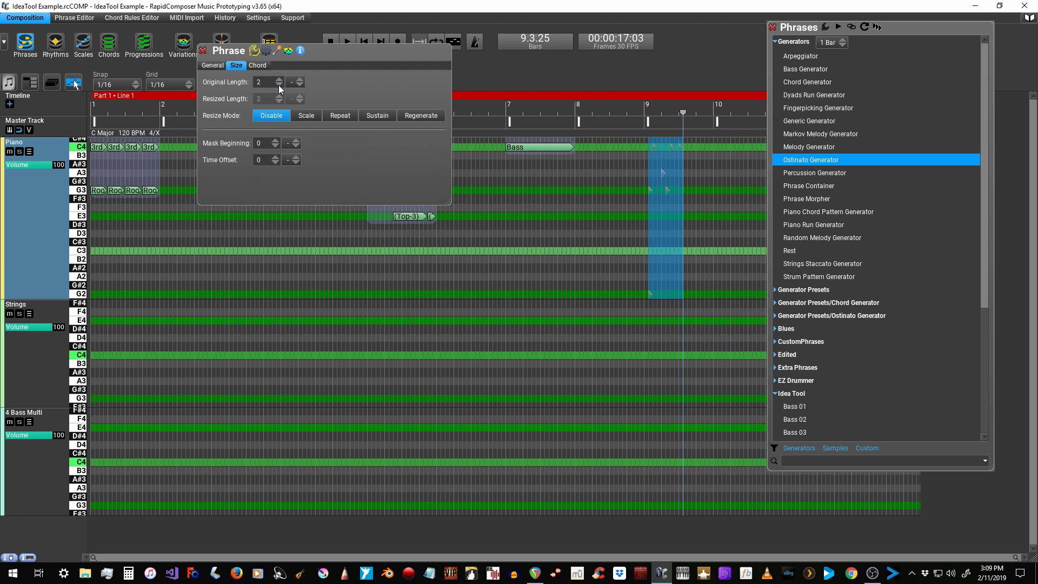
left_click(279, 52)
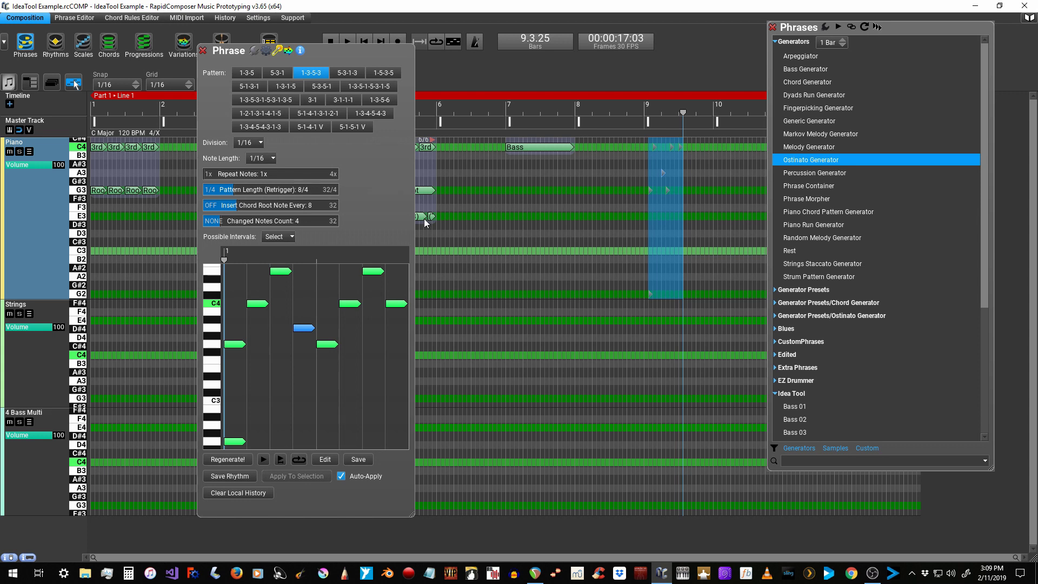
Step: Save the ostinato phrase with the 1-3-5-3 pattern to the Idea Tool group as Ost 01
left_click(364, 463)
left_click(513, 284)
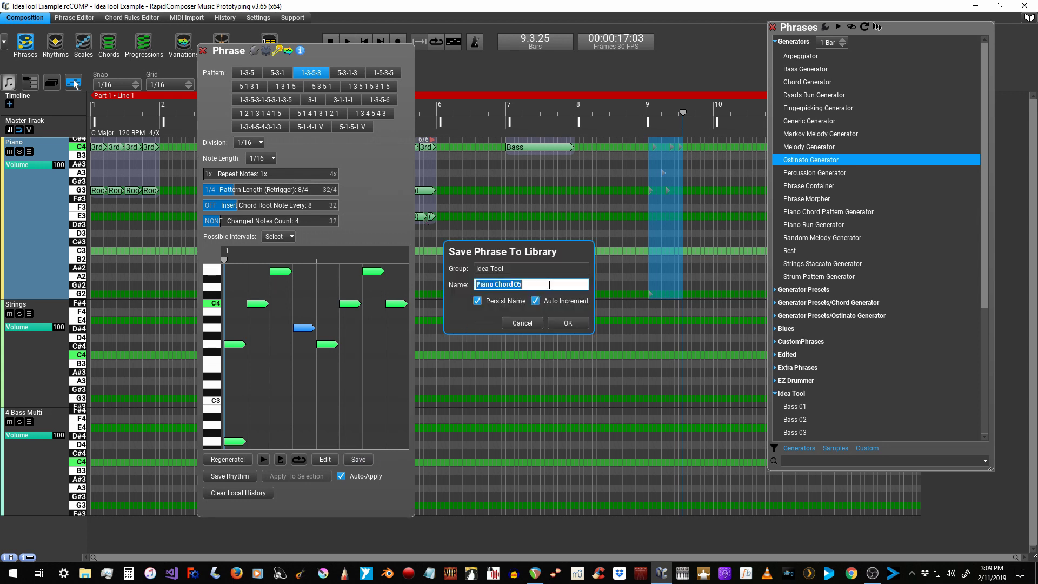
type("Ost 01")
left_click(567, 323)
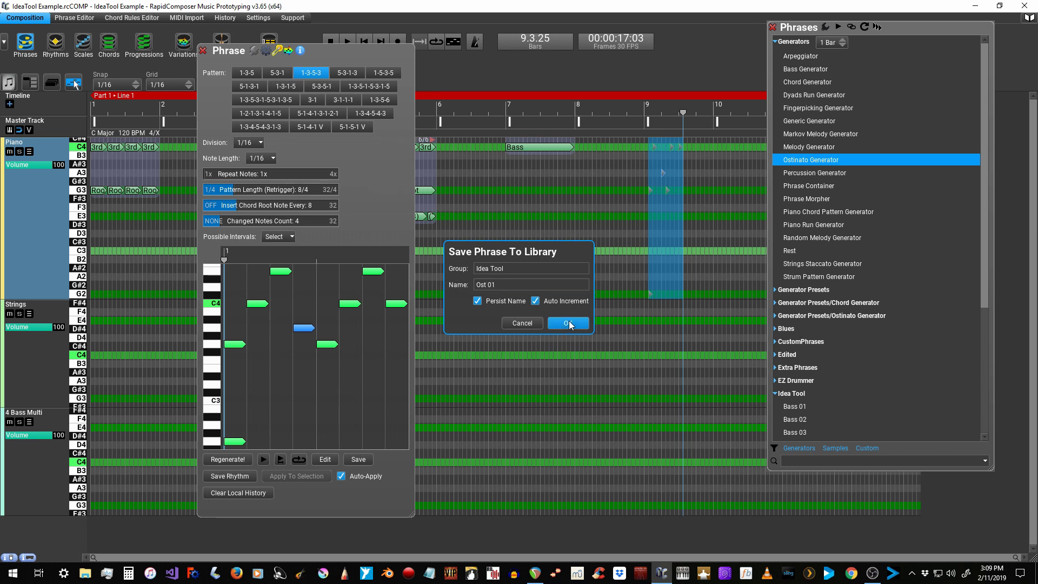
Step: Switch the ostinato pattern to 1-3-5-1-5-3-1-5 and save the phrase to the Idea Tool group as Ost 02
left_click(374, 88)
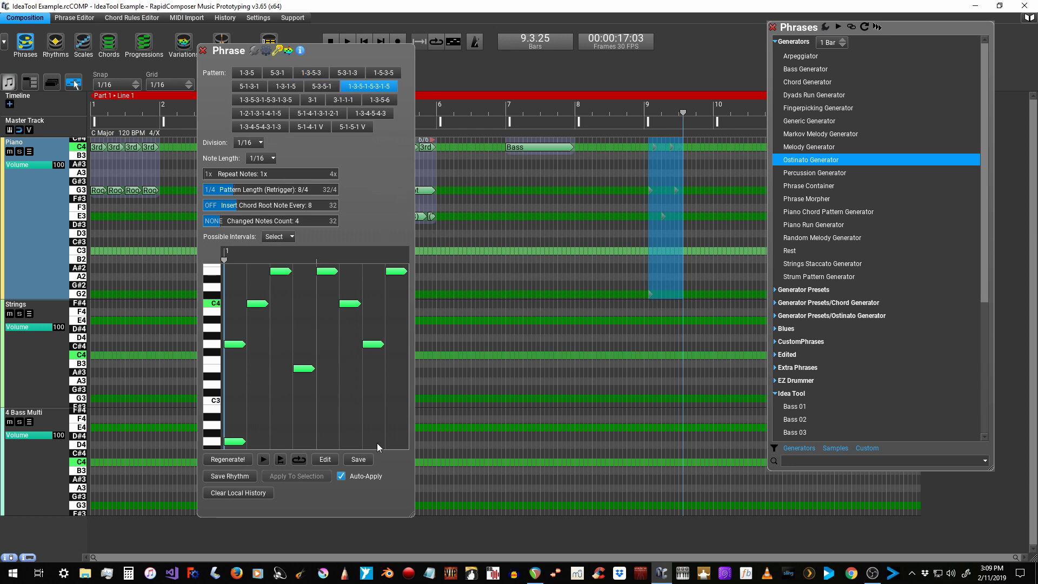
left_click(359, 460)
left_click(568, 323)
Step: Switch the ostinato pattern to 1-2-1-3-1-4-1-5 and save the phrase to the Idea Tool group as Ost 03
left_click(263, 459)
left_click(267, 114)
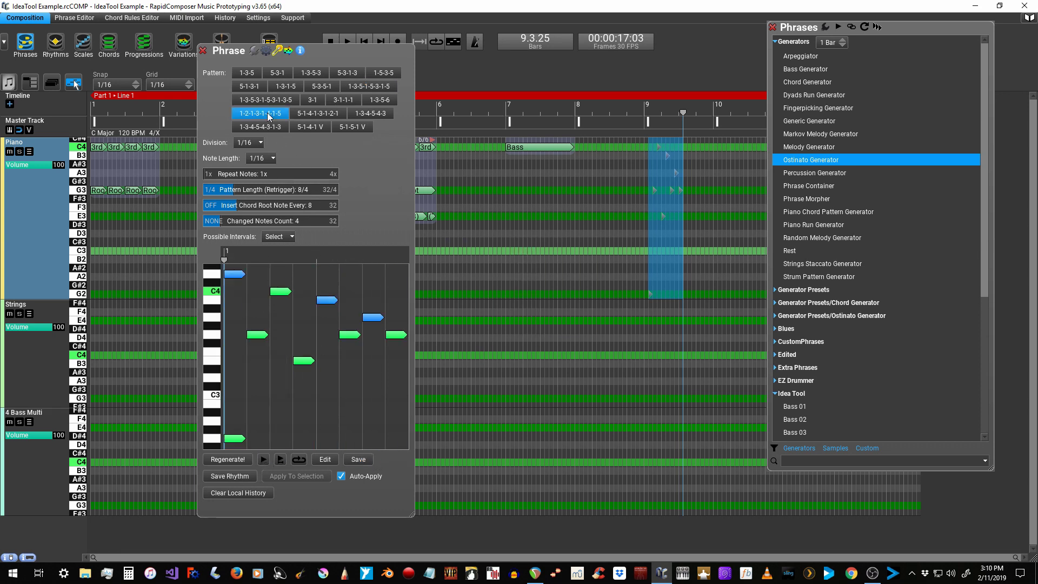
left_click(359, 459)
left_click(559, 323)
Step: Set the ostinato phrase's original length to 4 and return to its pattern settings
left_click(255, 52)
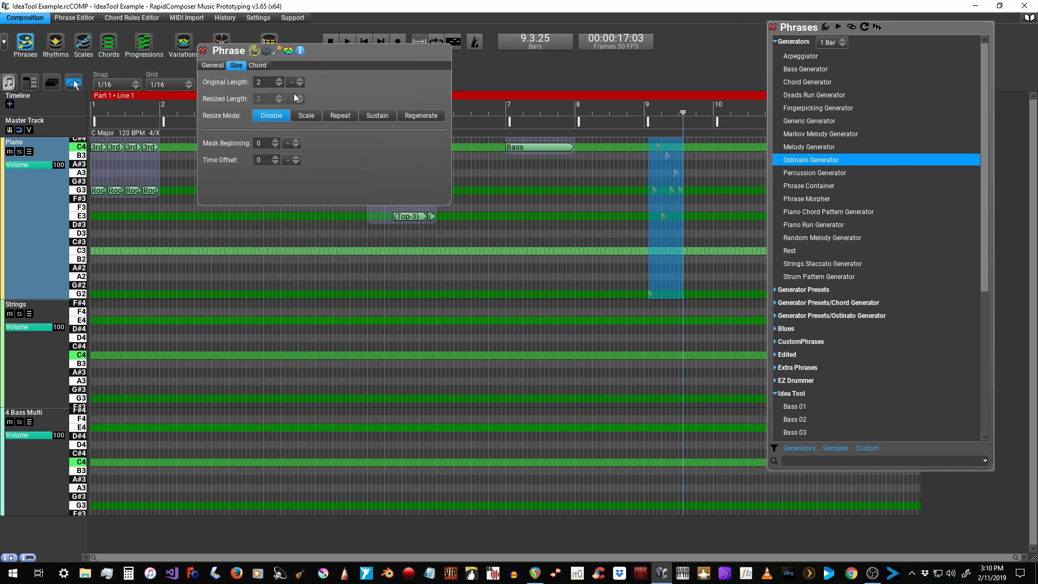
left_click(279, 80)
left_click(279, 80)
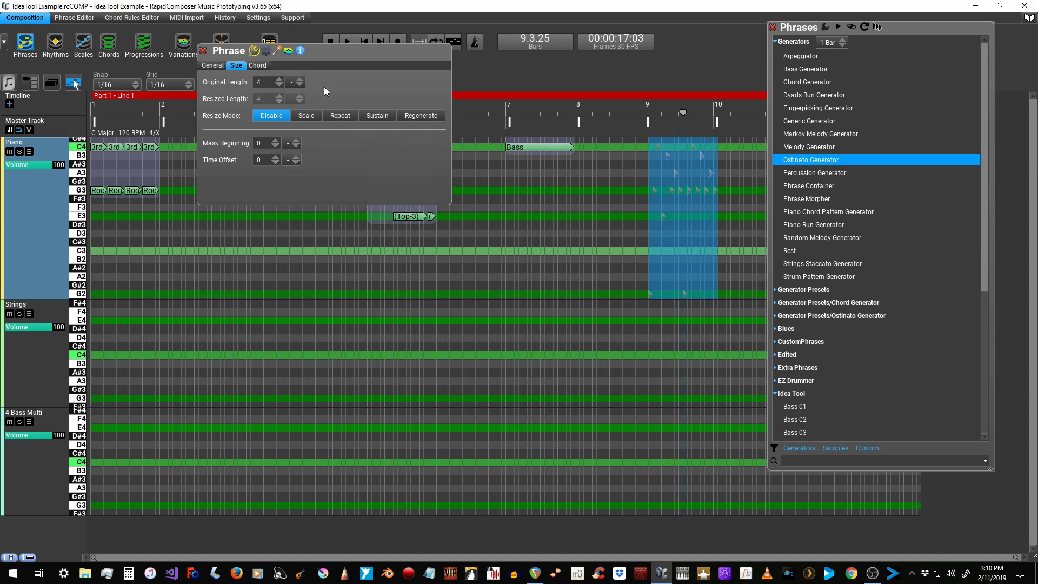
left_click(290, 52)
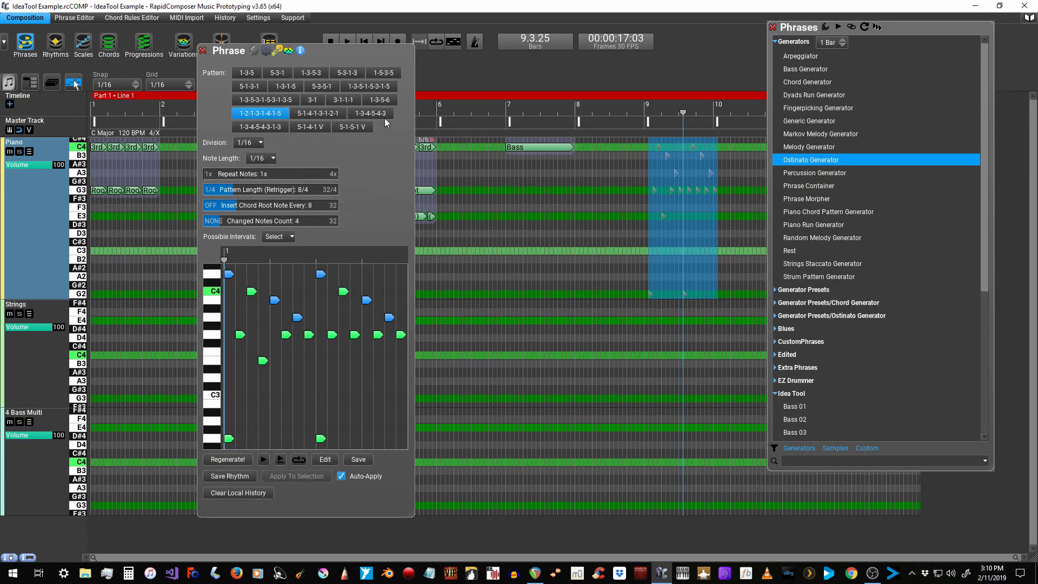
Step: Switch the ostinato pattern to 1-3-4-5-4-3 and save the phrase to the Idea Tool group as Ost 04
left_click(383, 115)
left_click(358, 459)
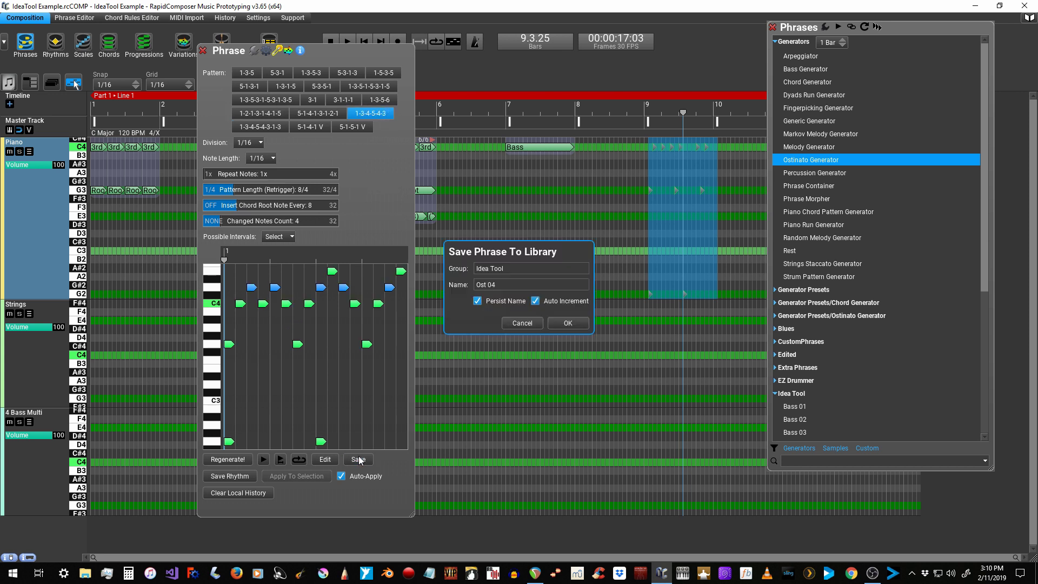
left_click(565, 322)
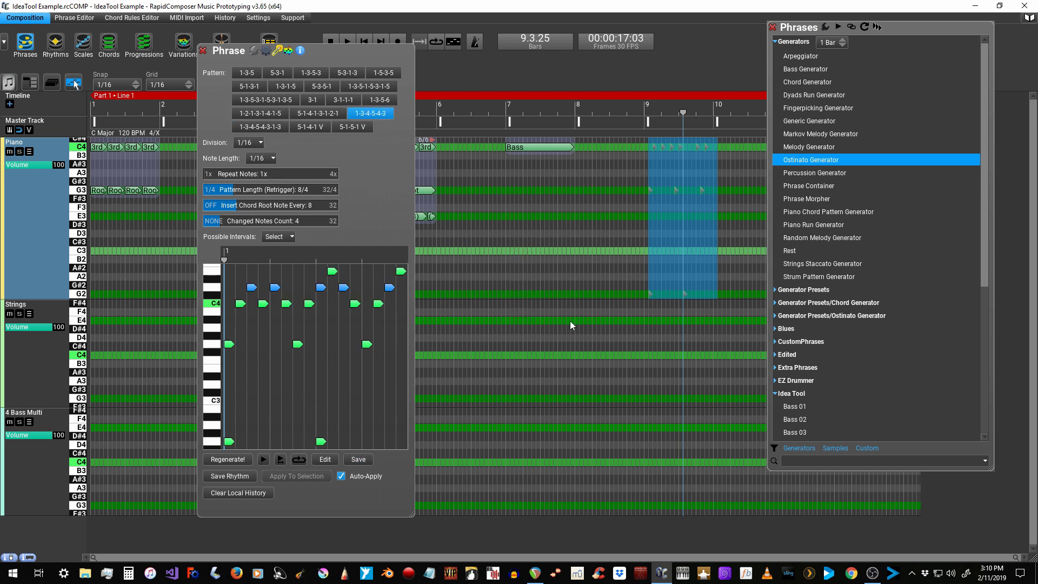
Step: Switch the ostinato pattern to 5-3-1, save the phrase to the Idea Tool group as Ost 05, and close its settings
left_click(277, 73)
left_click(358, 459)
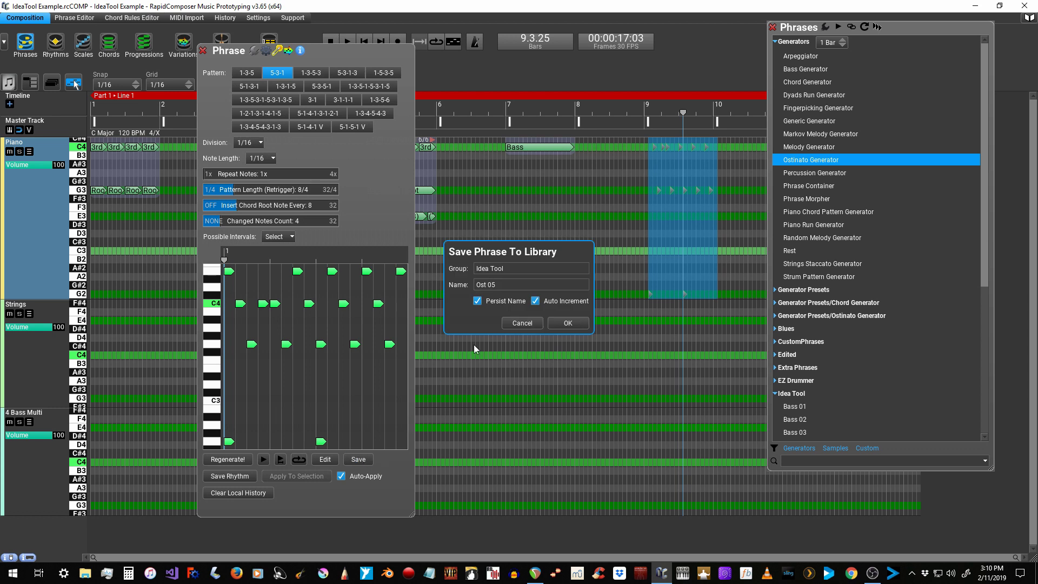
left_click(567, 323)
left_click(202, 50)
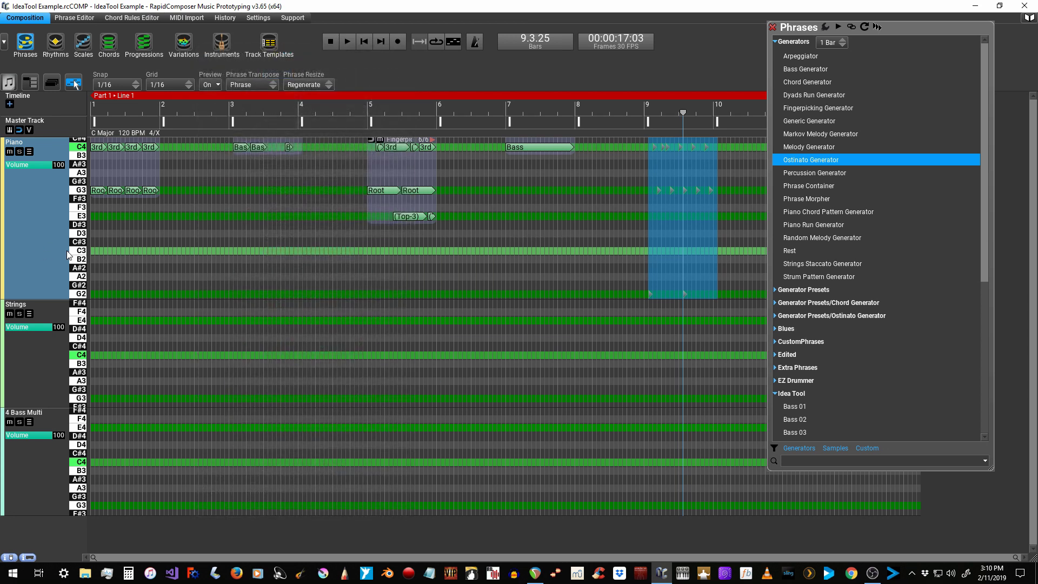
Step: Delete all phrases from the Piano track
left_click(33, 250)
right_click(115, 247)
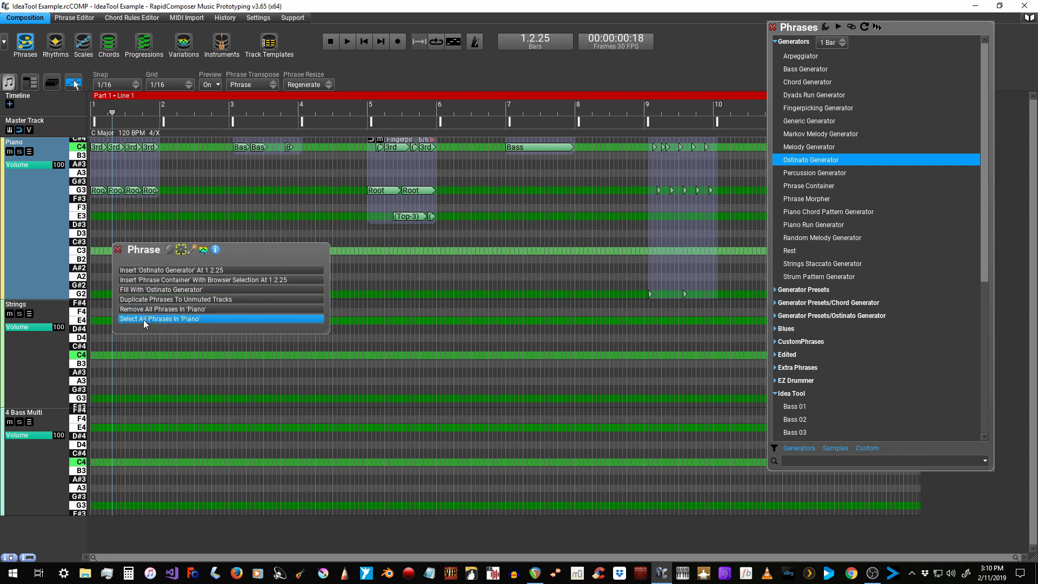
left_click(118, 249)
key("Delete")
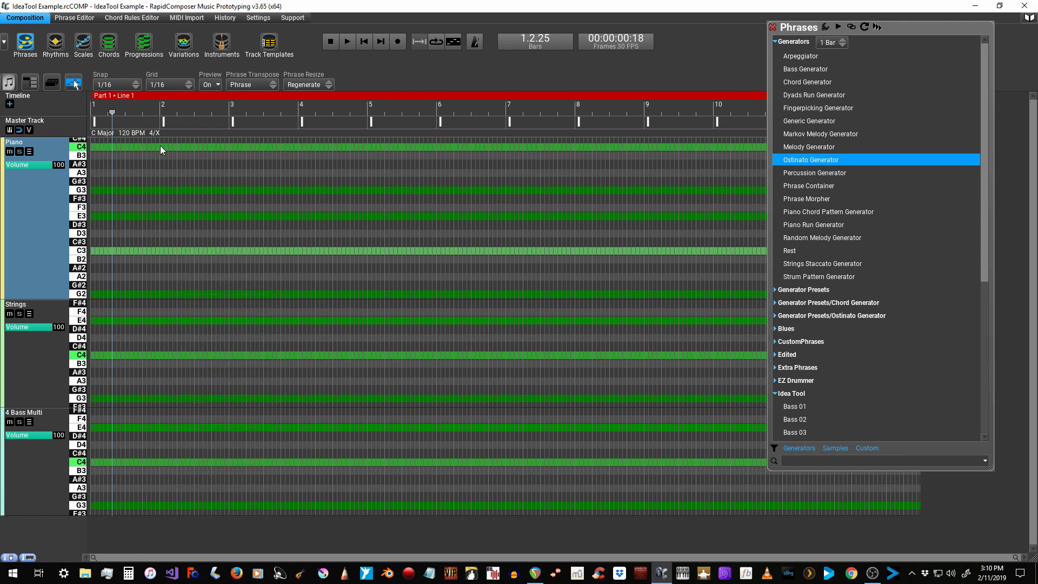
Step: Save the composition and return the playback position to the start of bar 1
left_click(8, 82)
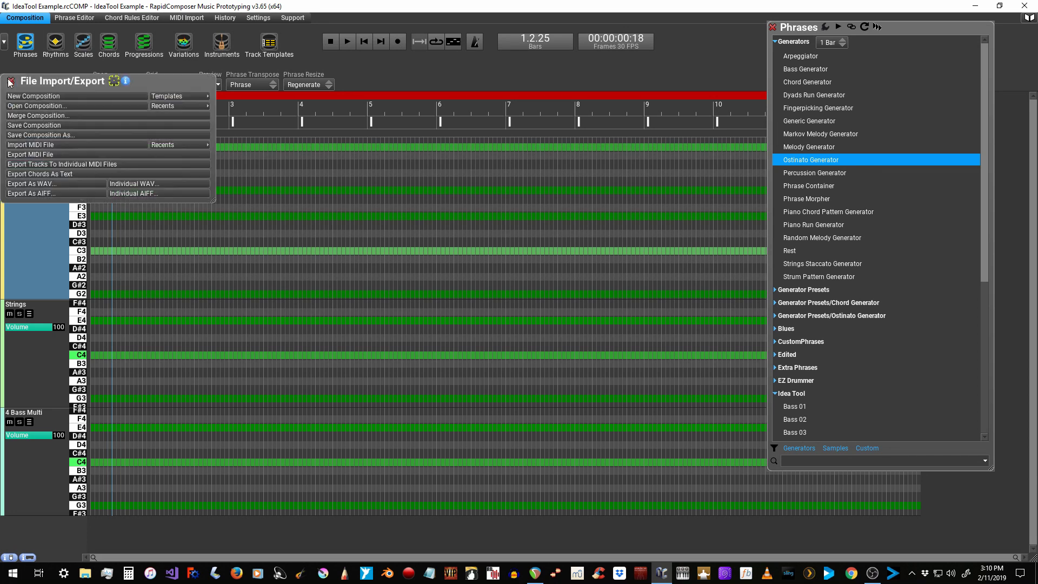
left_click(22, 130)
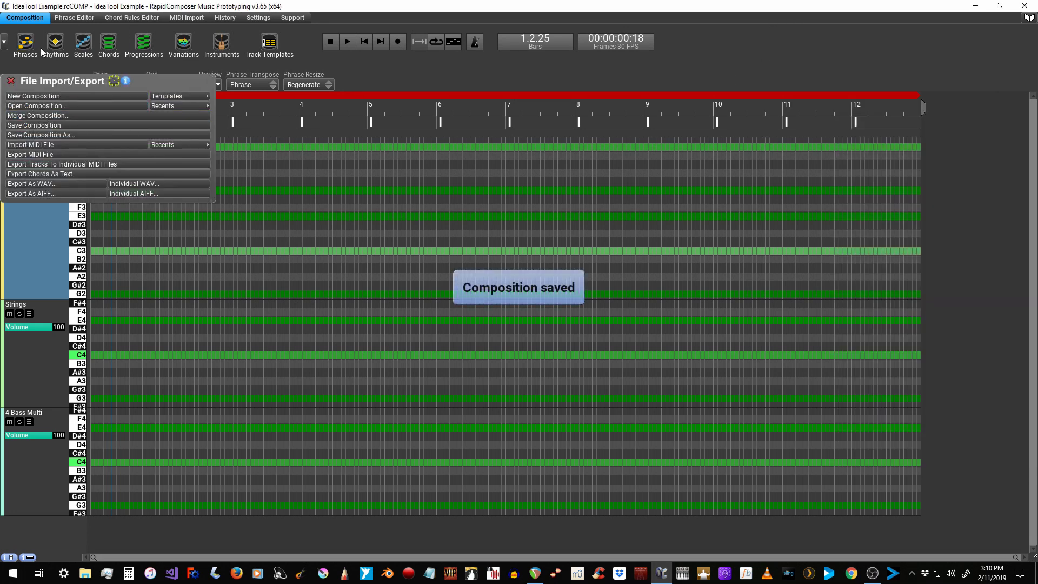
left_click(13, 81)
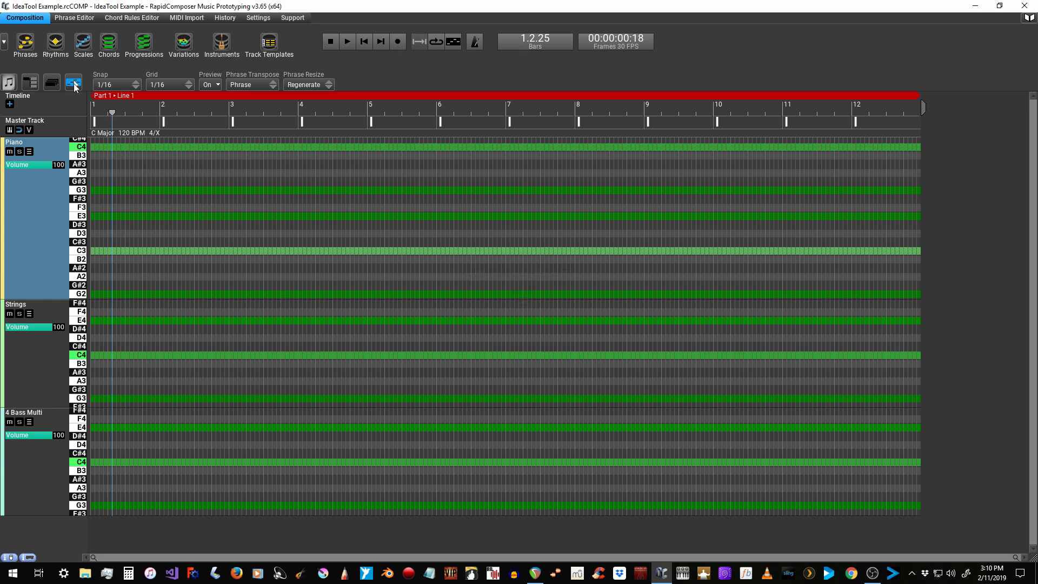
left_click(326, 46)
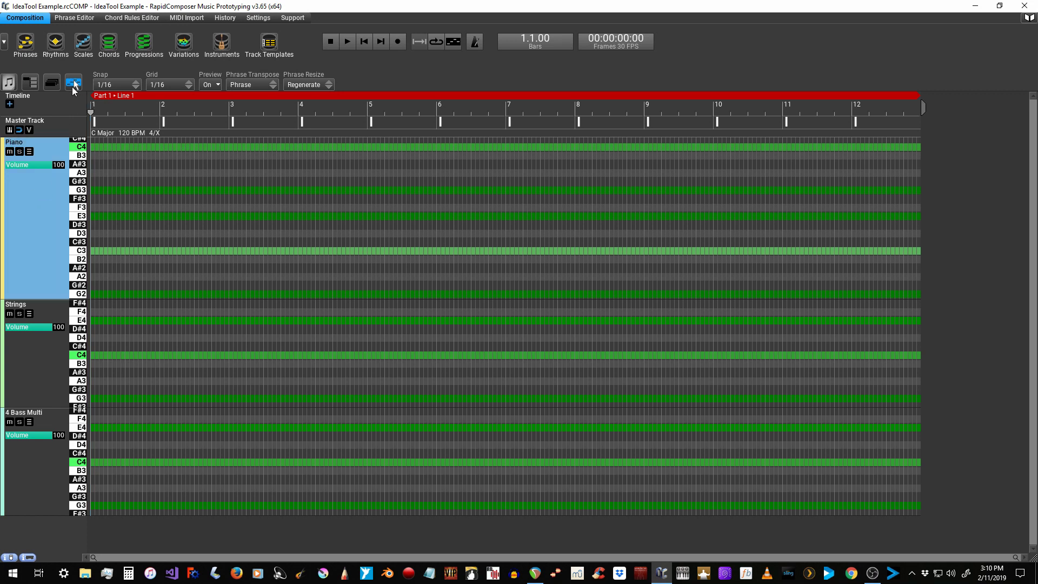
Step: Show the tracks' horizontal pitch curves and lower the Piano track's curve to about G4
left_click(74, 84)
left_click(108, 155)
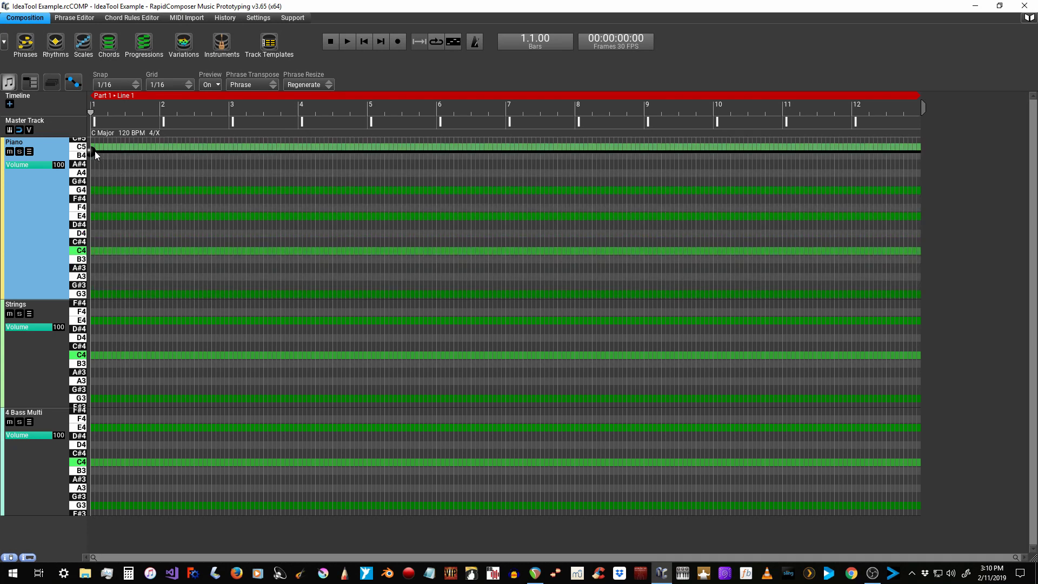
left_click_drag(96, 150, 93, 193)
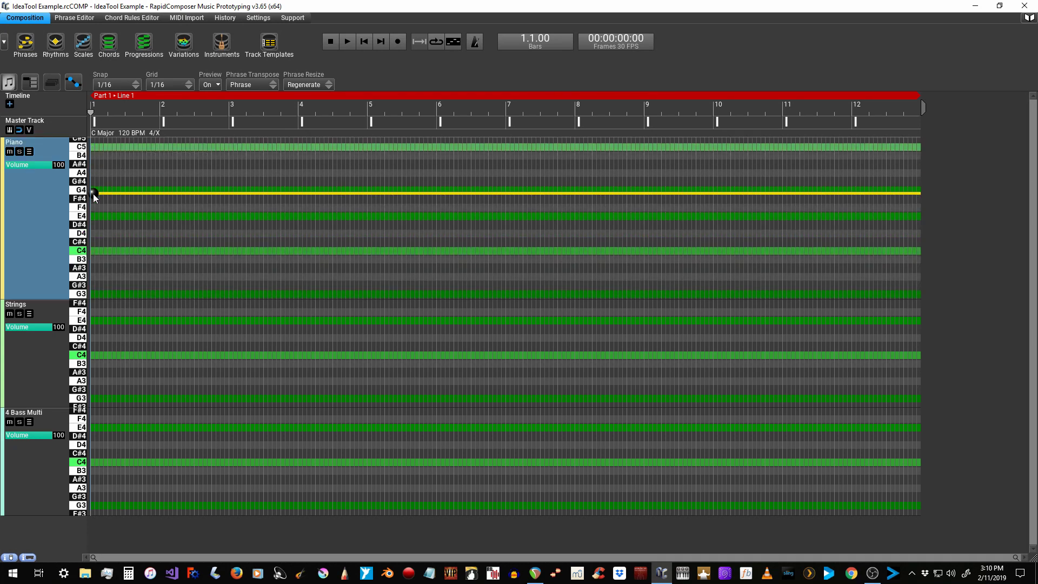
Step: Lower the pitch curves of the Strings and Piano tracks to C4
left_click(40, 356)
scroll(145, 348, "down", 3)
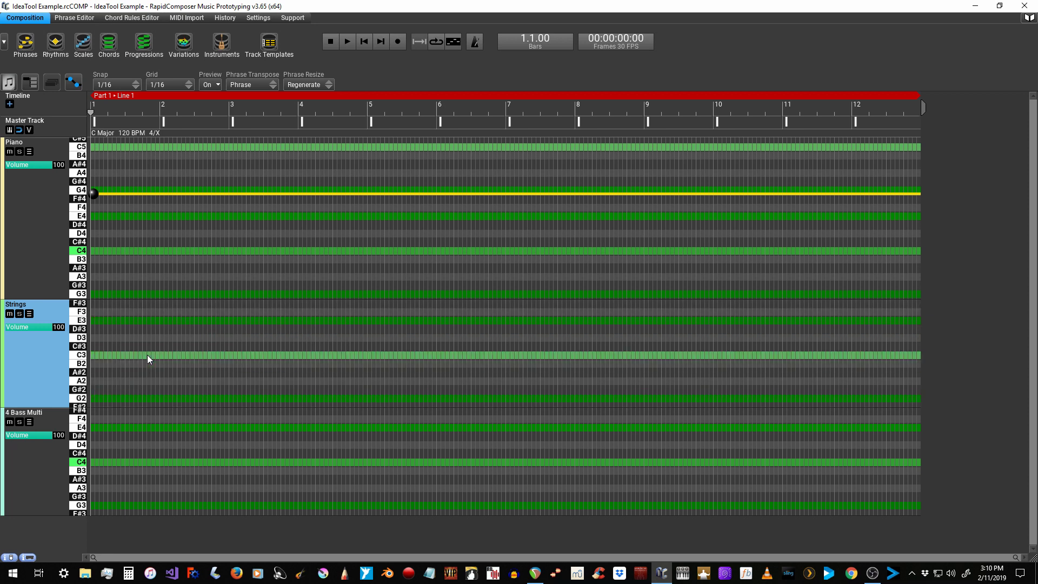
scroll(147, 355, "down", 10)
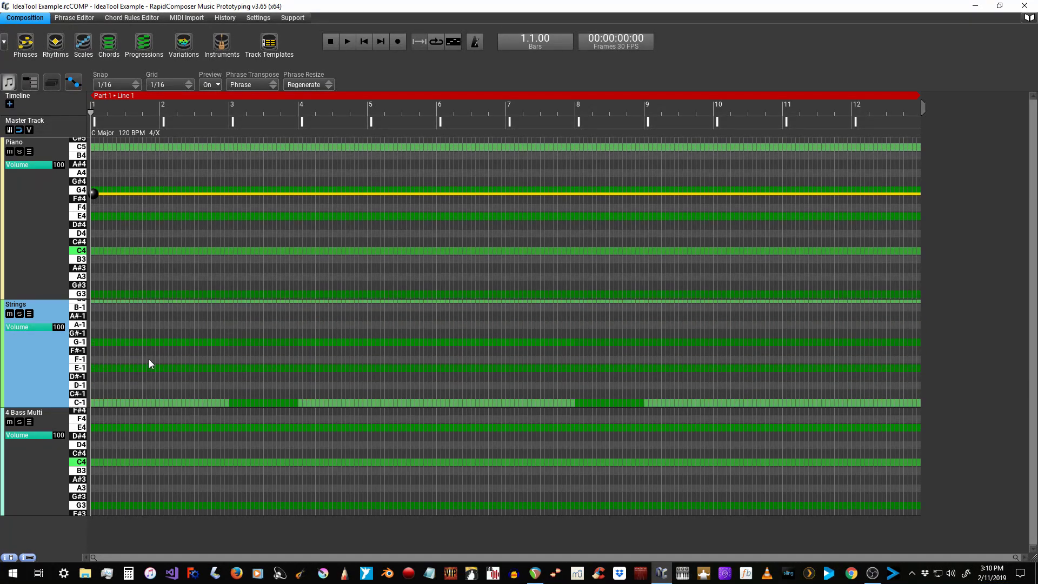
scroll(150, 361, "up", 18)
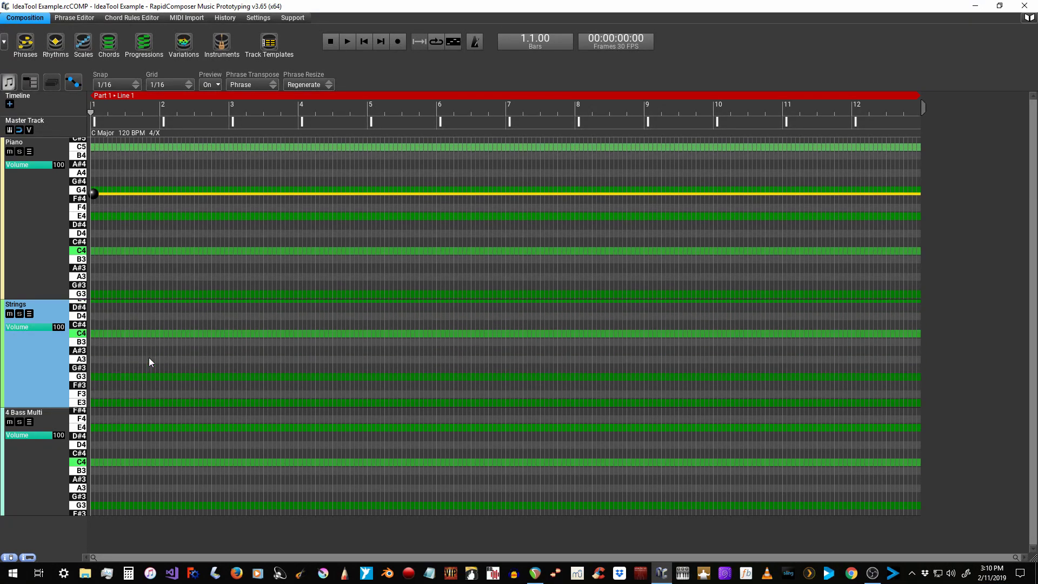
scroll(149, 361, "up", 1)
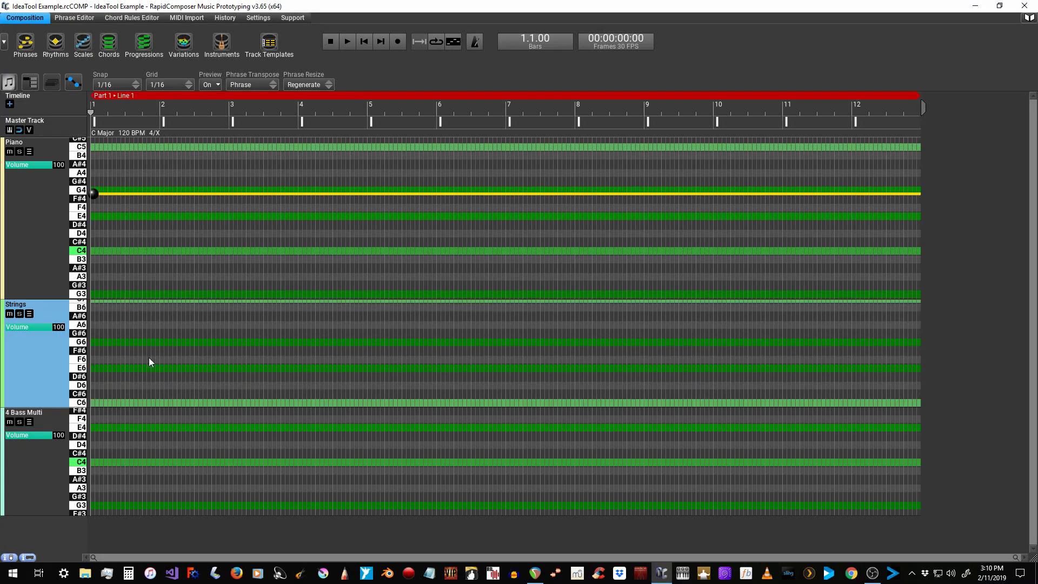
scroll(149, 362, "down", 4)
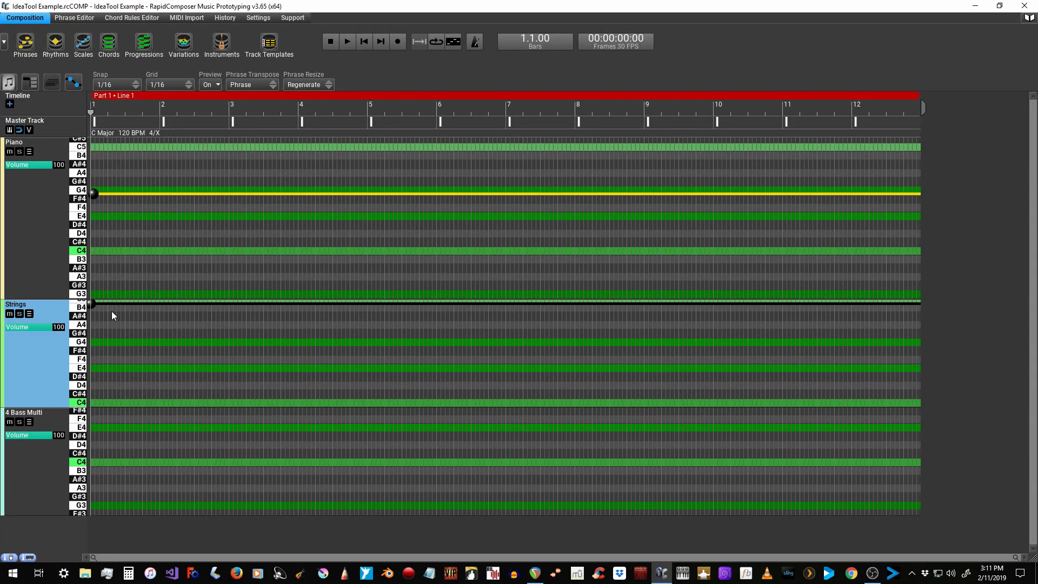
left_click_drag(92, 303, 93, 388)
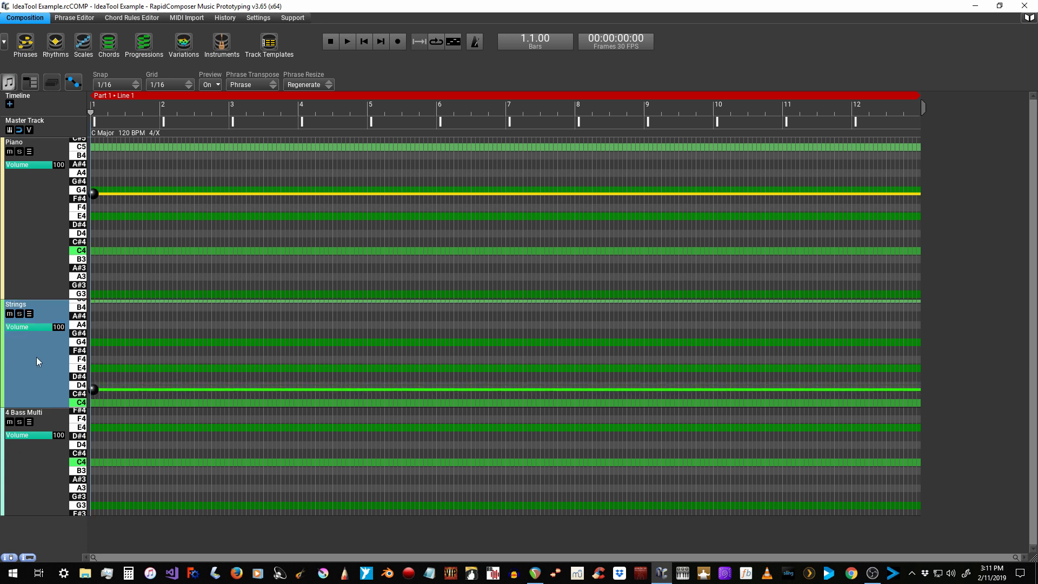
scroll(180, 355, "down", 2)
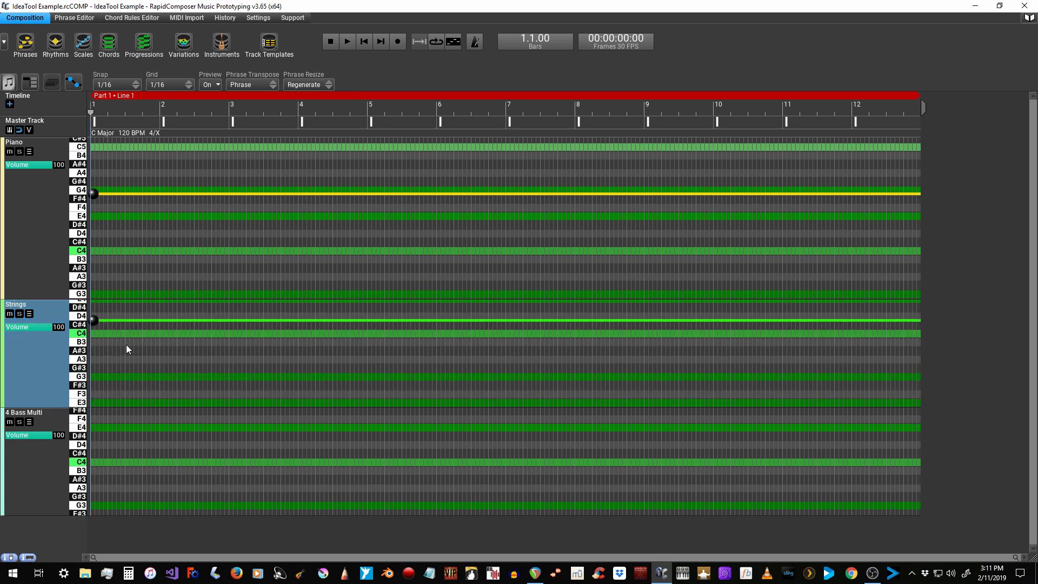
mouse_move(99, 319)
left_mouse_down()
mouse_move(93, 352)
mouse_move(92, 336)
left_mouse_up()
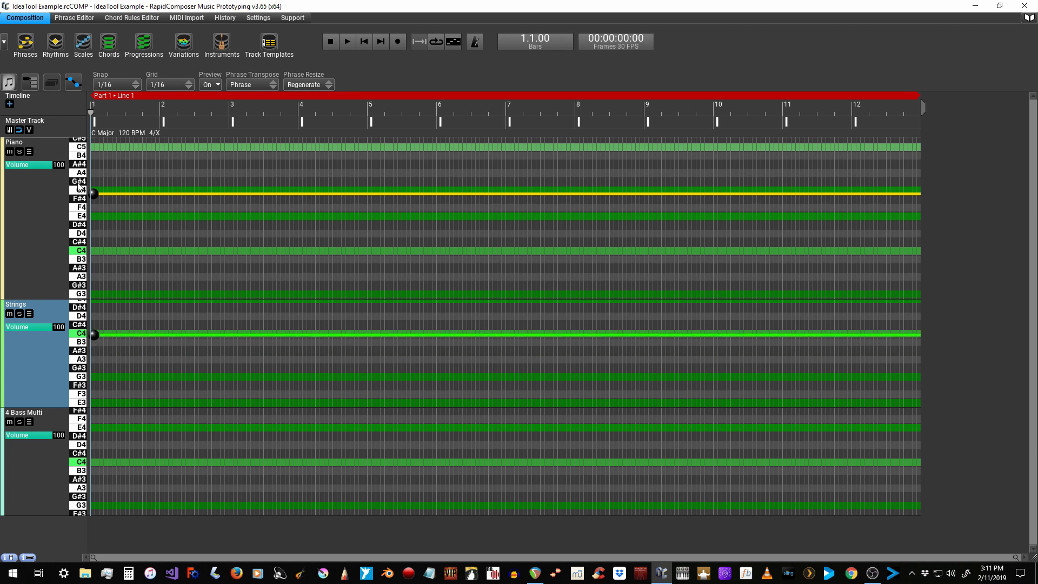
left_click_drag(96, 195, 89, 251)
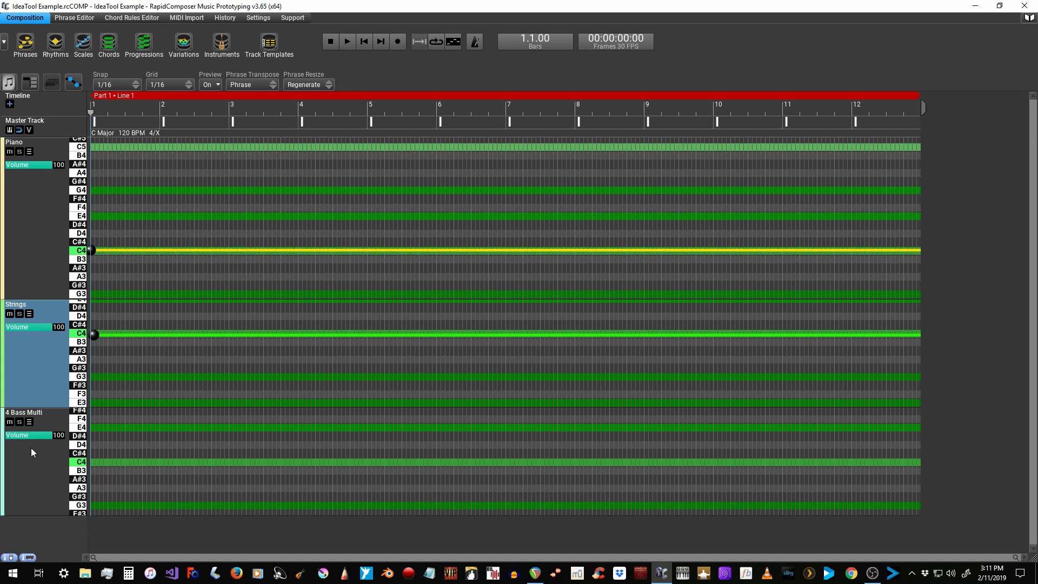
Step: Lower the 4 Bass Multi track's horizontal pitch curve to C3
left_click(121, 454)
scroll(187, 447, "down", 4)
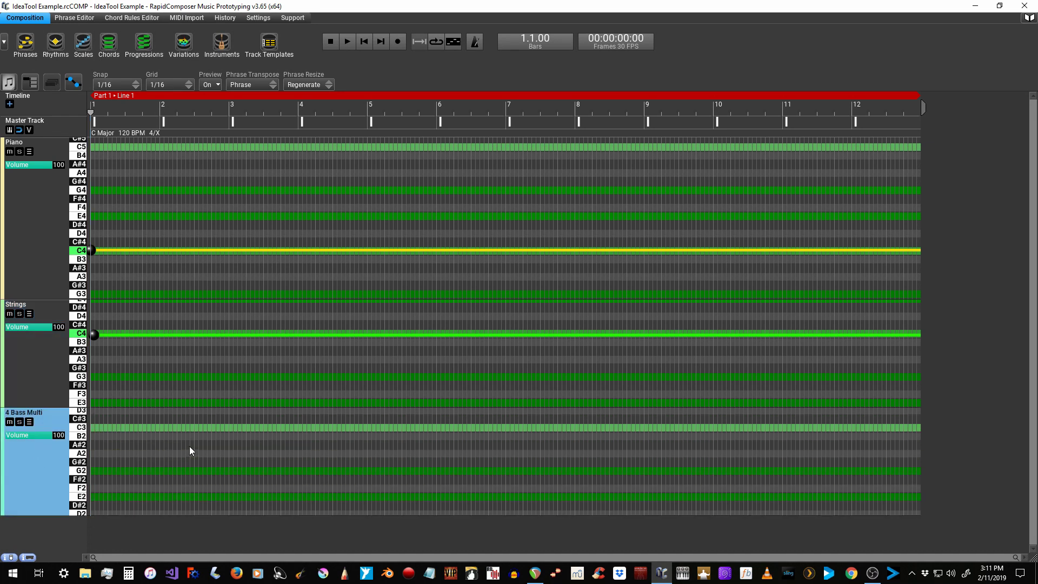
scroll(189, 446, "up", 10)
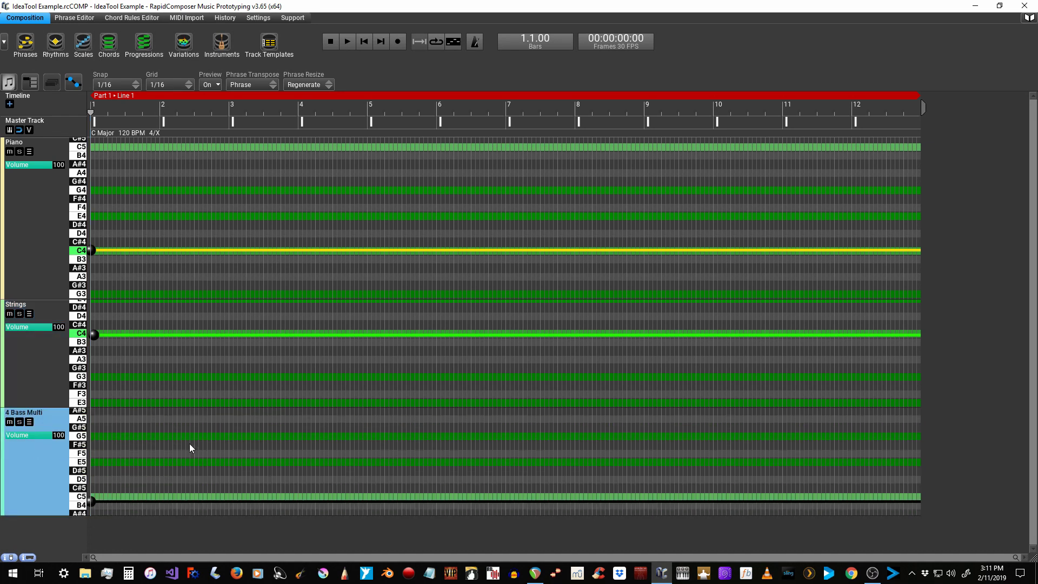
scroll(189, 444, "down", 1)
left_click_drag(93, 464, 98, 514)
scroll(176, 422, "down", 1)
scroll(157, 444, "down", 2)
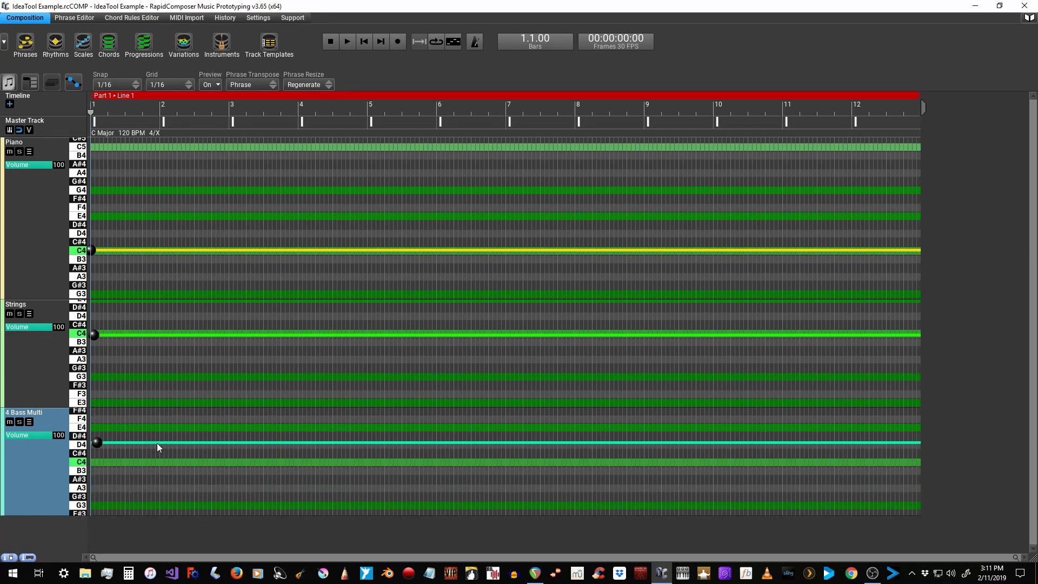
left_click_drag(99, 441, 90, 461)
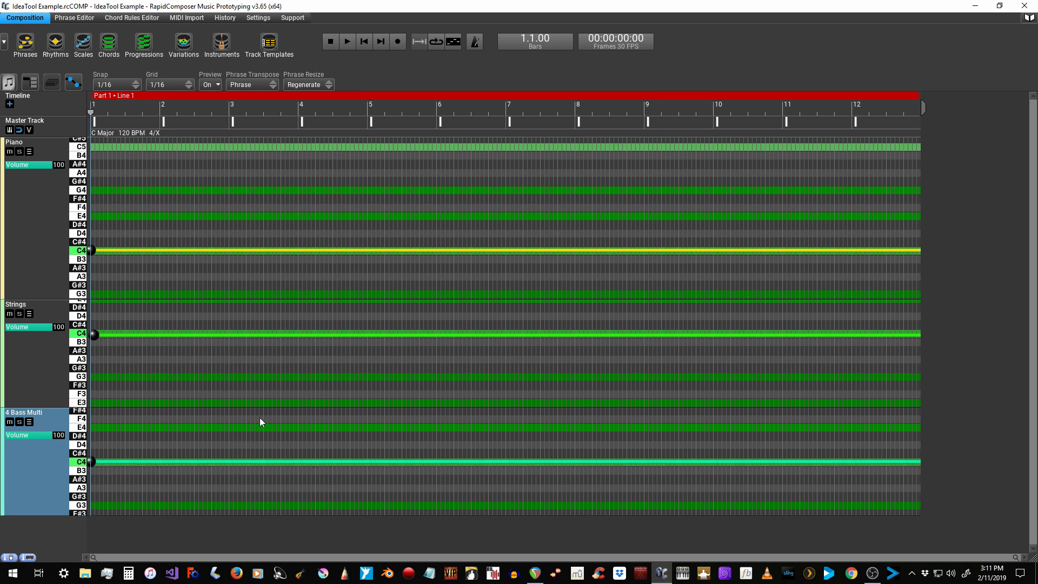
scroll(174, 479, "down", 2)
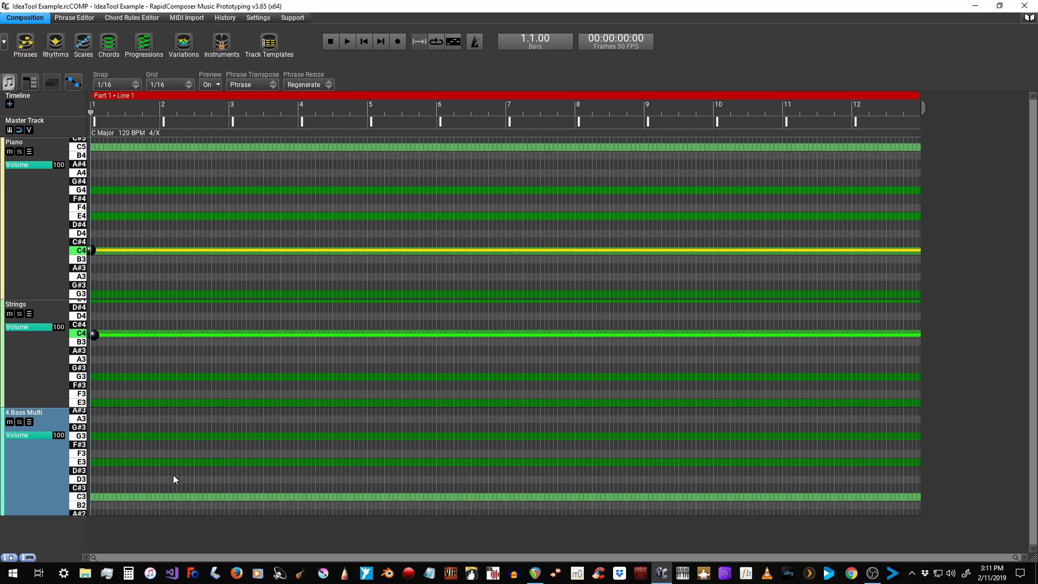
scroll(174, 480, "up", 1)
left_click_drag(91, 432, 89, 506)
scroll(170, 454, "down", 2)
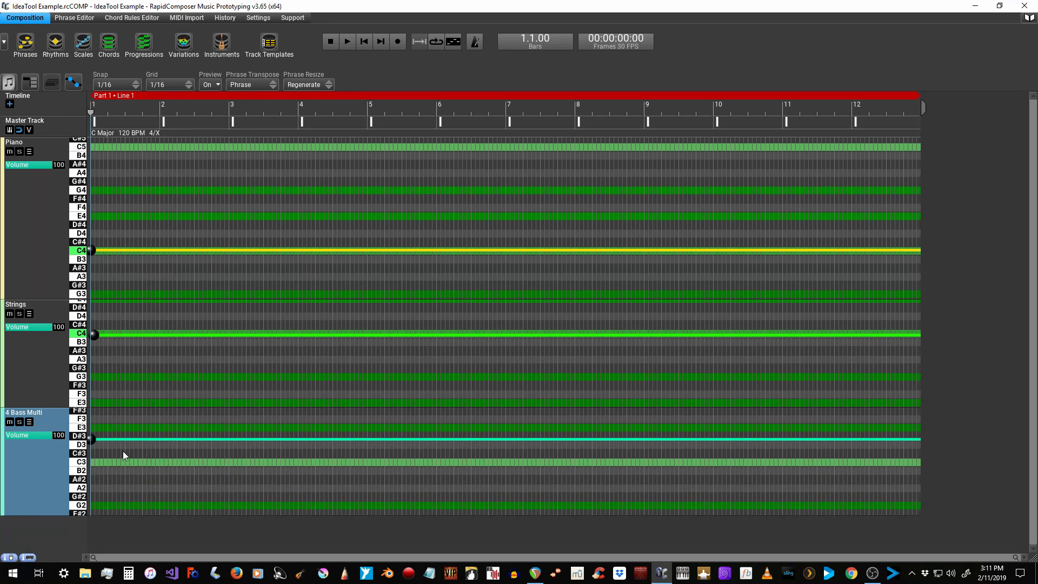
left_click_drag(96, 435, 91, 461)
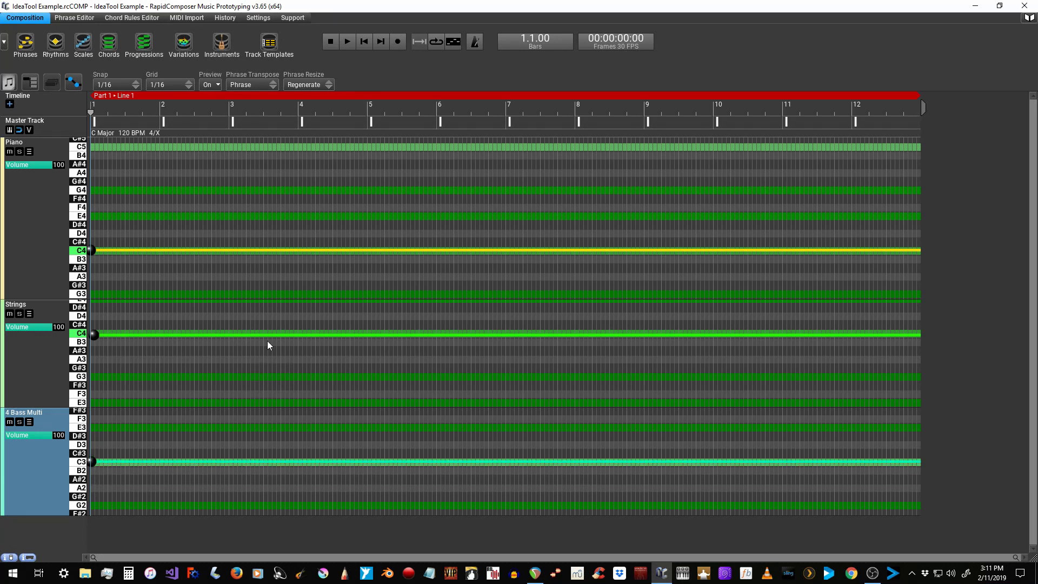
Step: Switch the composition view from envelope editing to the Idea Tool and save the composition
left_click(74, 81)
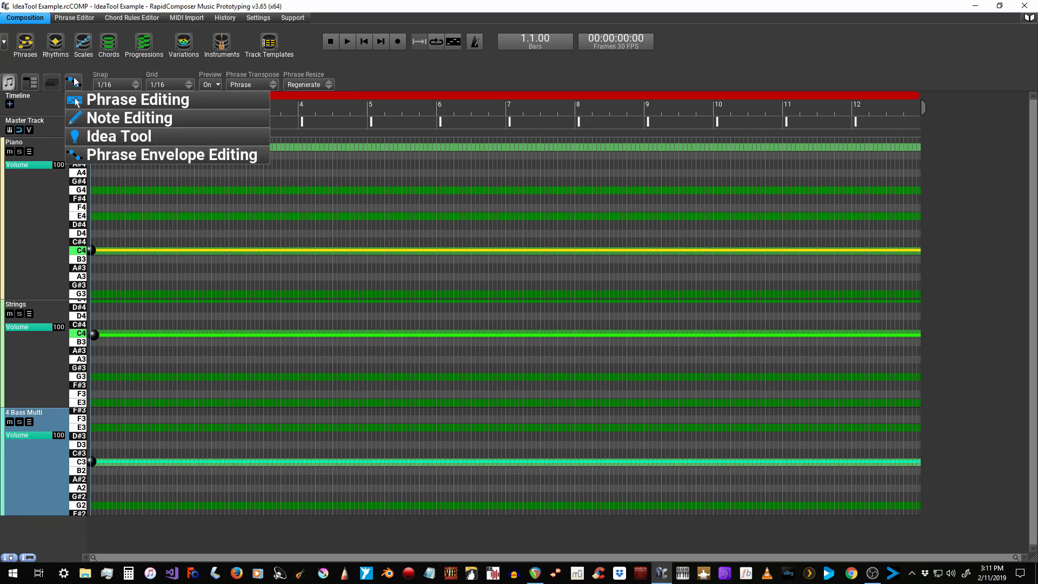
left_click(100, 134)
left_click(7, 81)
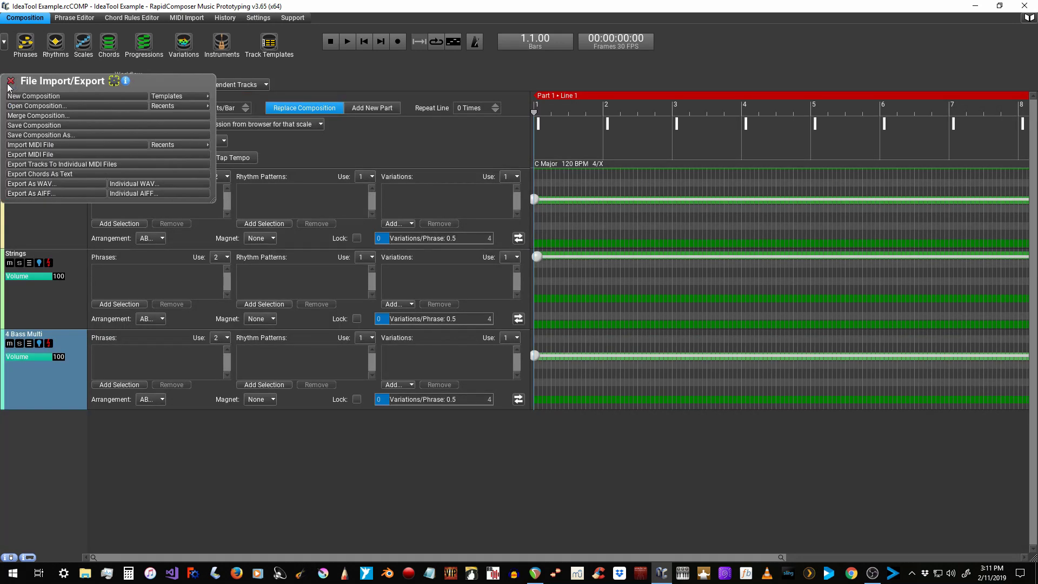
left_click(22, 125)
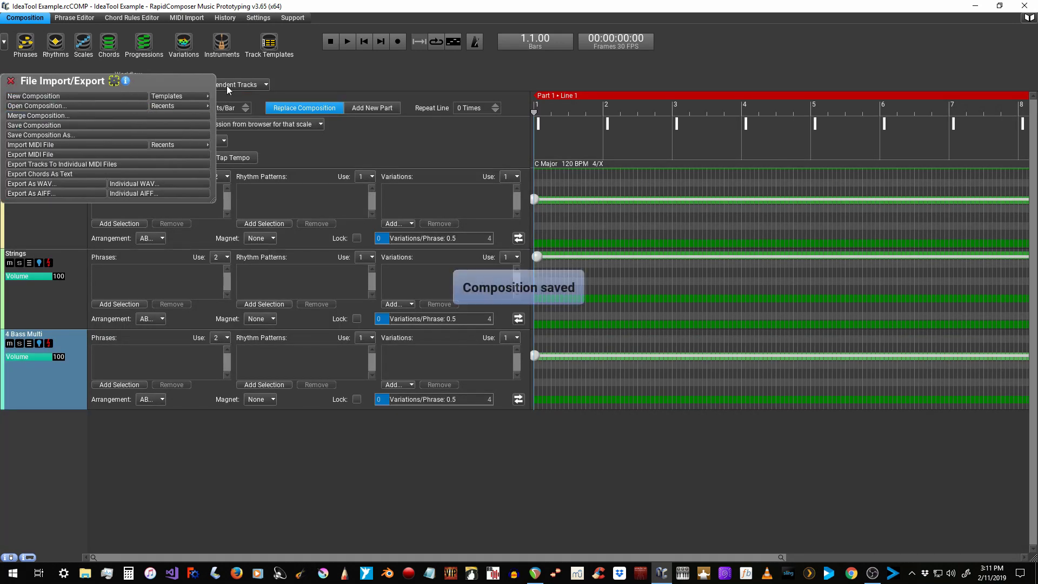
left_click(11, 82)
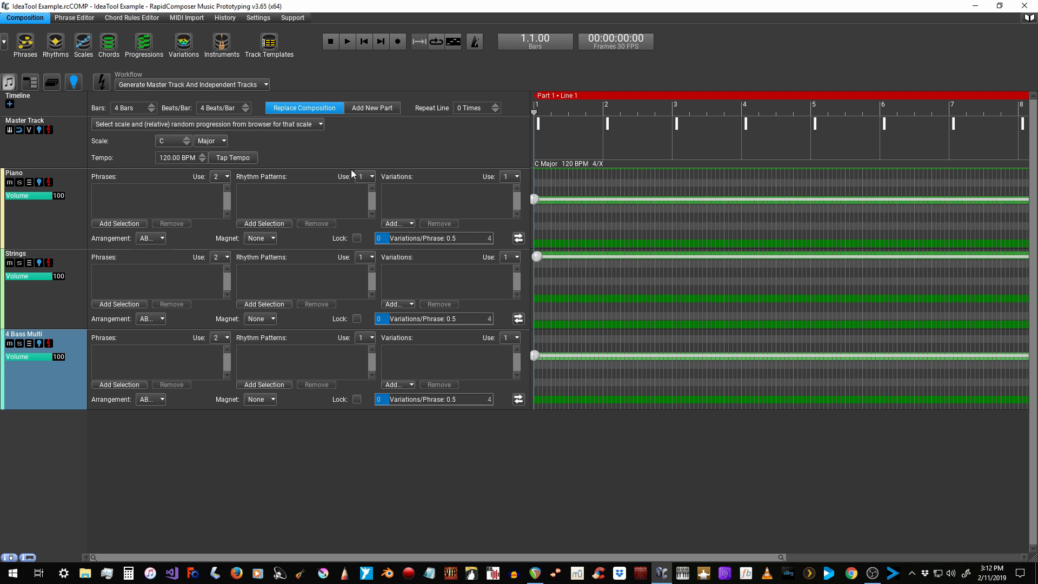
Step: Review the available Idea Tool workflows without changing Generate Master Track And Independent Tracks
left_click(209, 87)
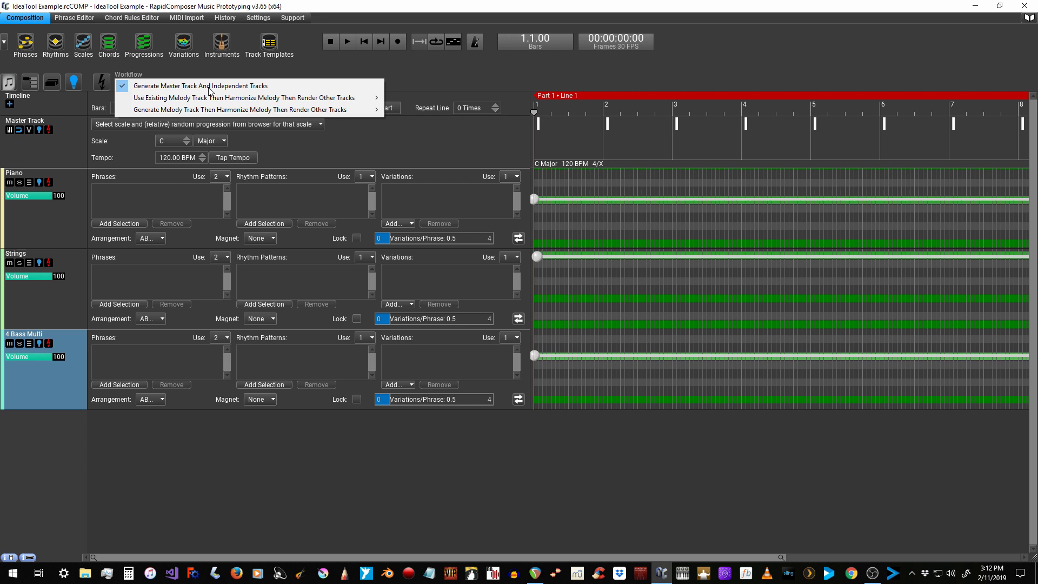
mouse_move(171, 102)
left_click(443, 79)
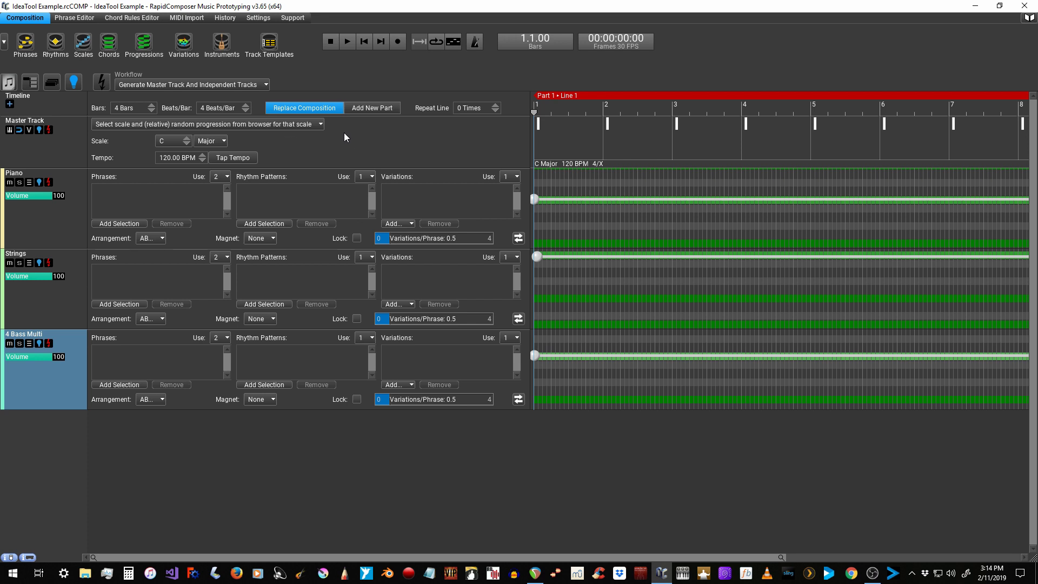
Step: Open the Progressions browser with minor relative and absolute progressions also shown, and move it clear of the Idea Tool settings
left_click(145, 46)
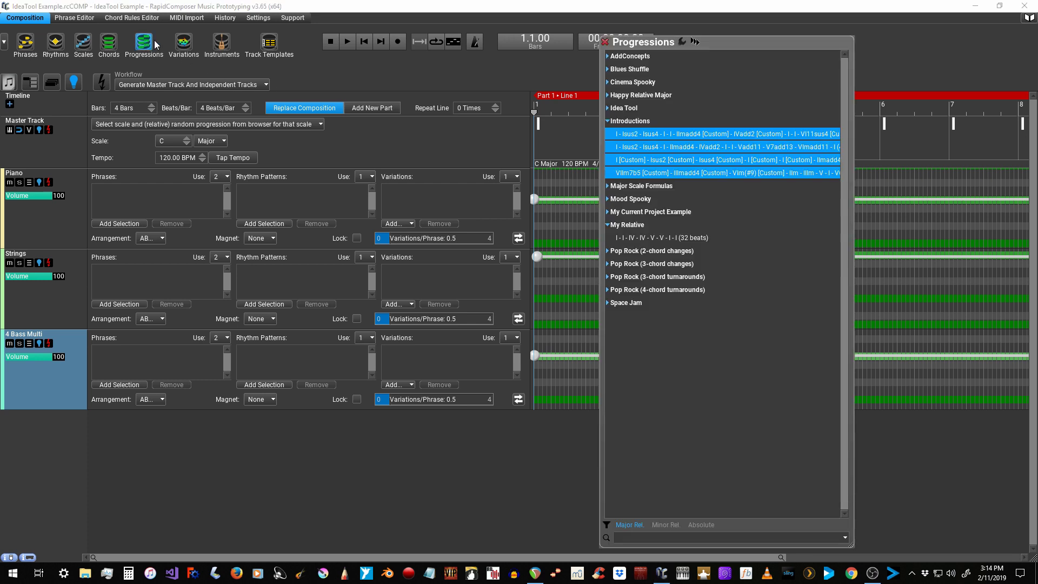
left_click(662, 525)
left_click(701, 525)
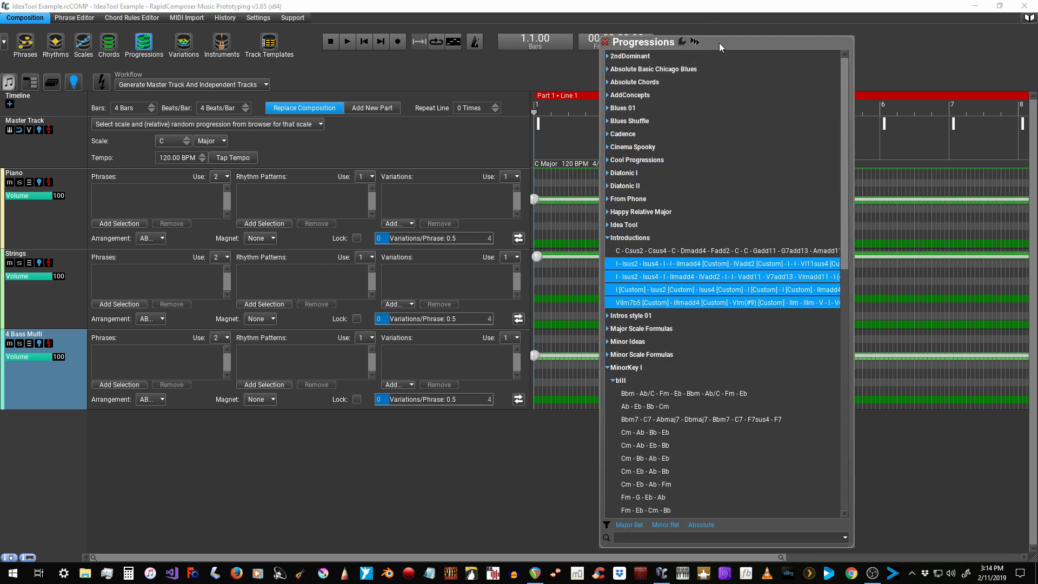
left_click_drag(719, 42, 760, 27)
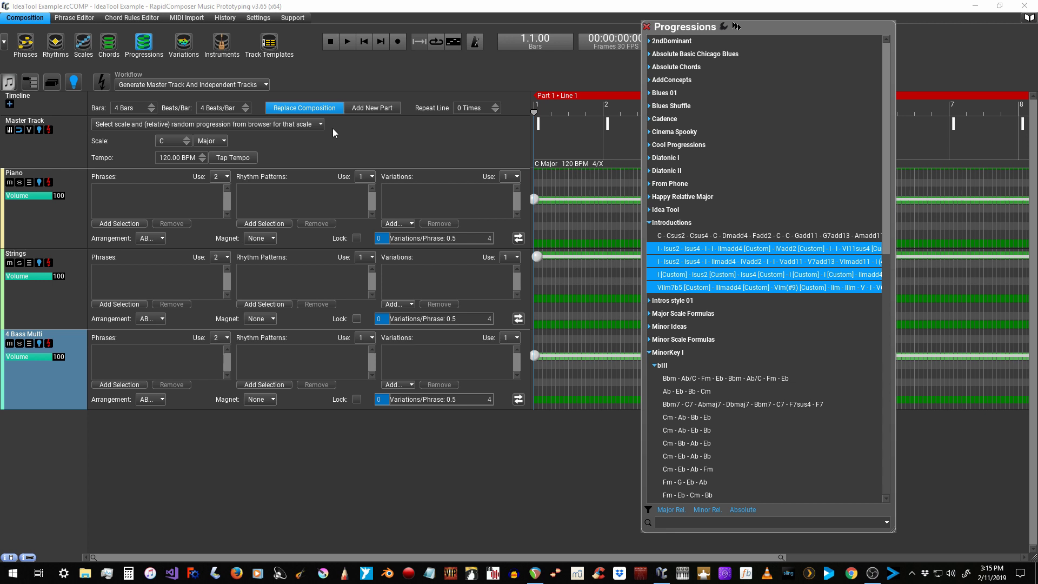
Step: Review the master track's progression source options and compare the absolute Cm - Ab - Bb - Eb progression with a relative one under Introductions
left_click(293, 127)
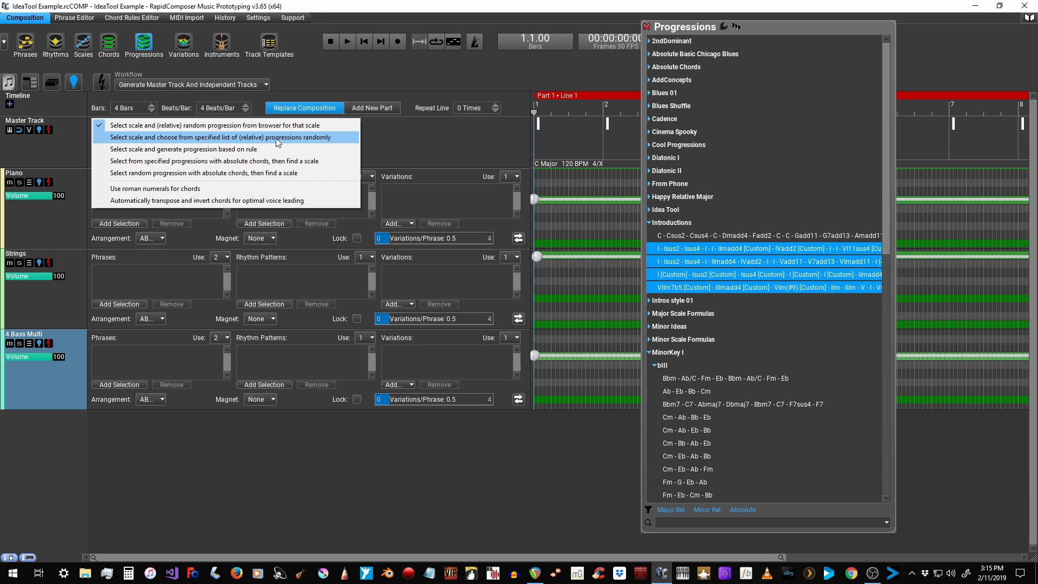
left_click(414, 140)
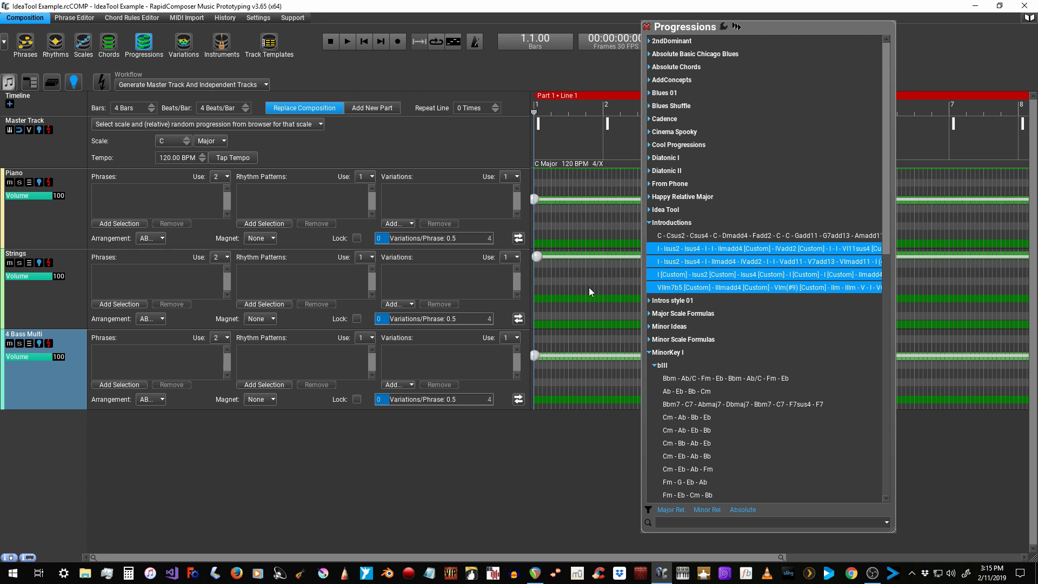
left_click(695, 418)
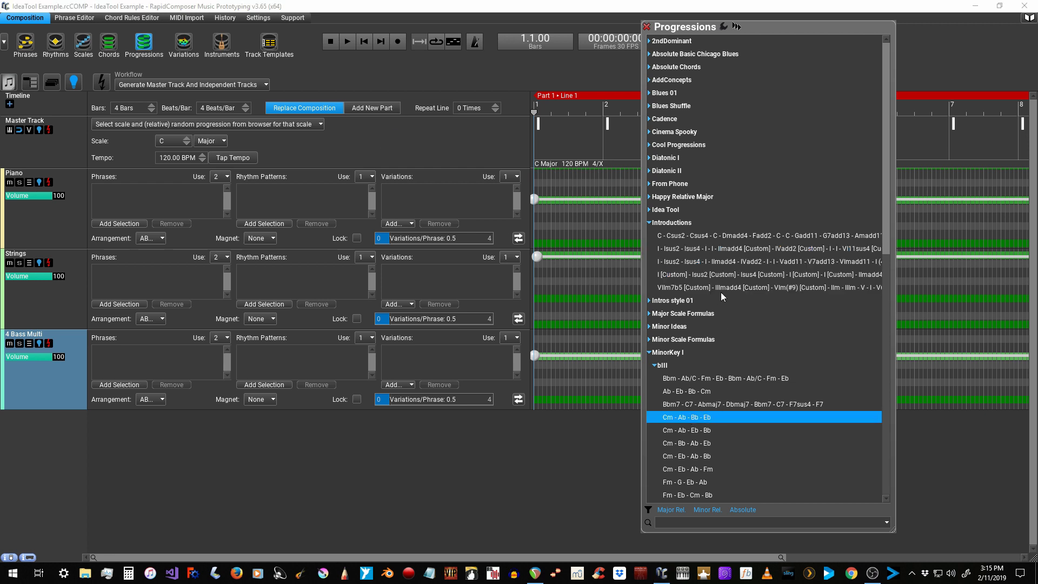
left_click(655, 251)
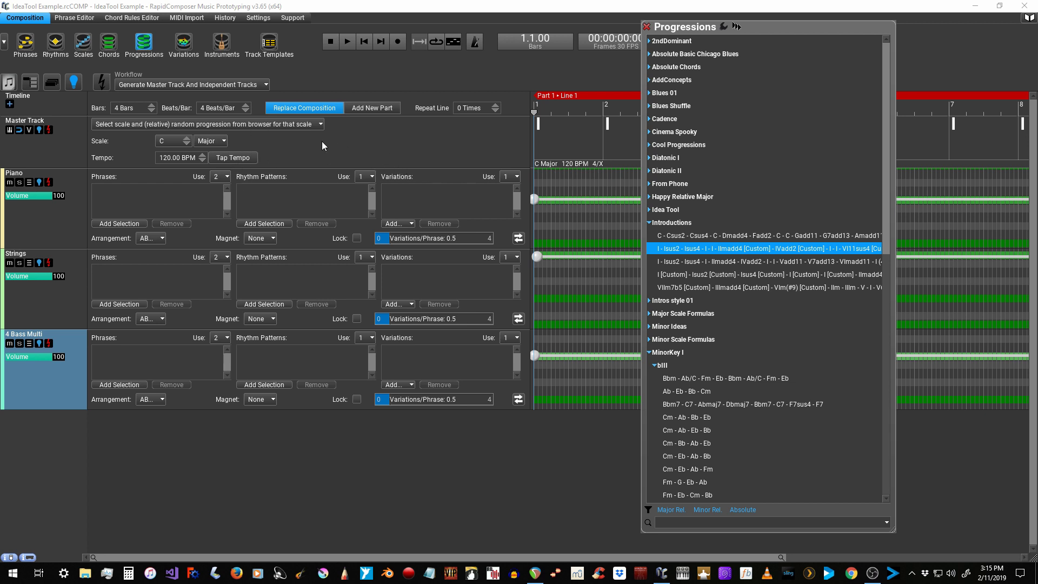
Step: Examine the rule-based progression option and the Default Major Scale Rules in the Chord Rules Editor, and return to the composition
left_click(302, 125)
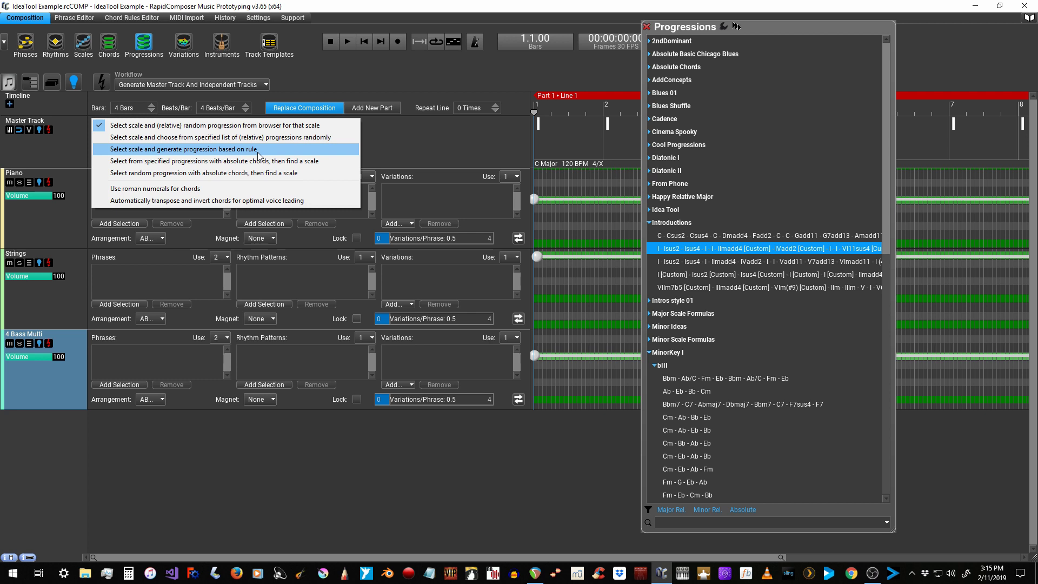
left_click(421, 145)
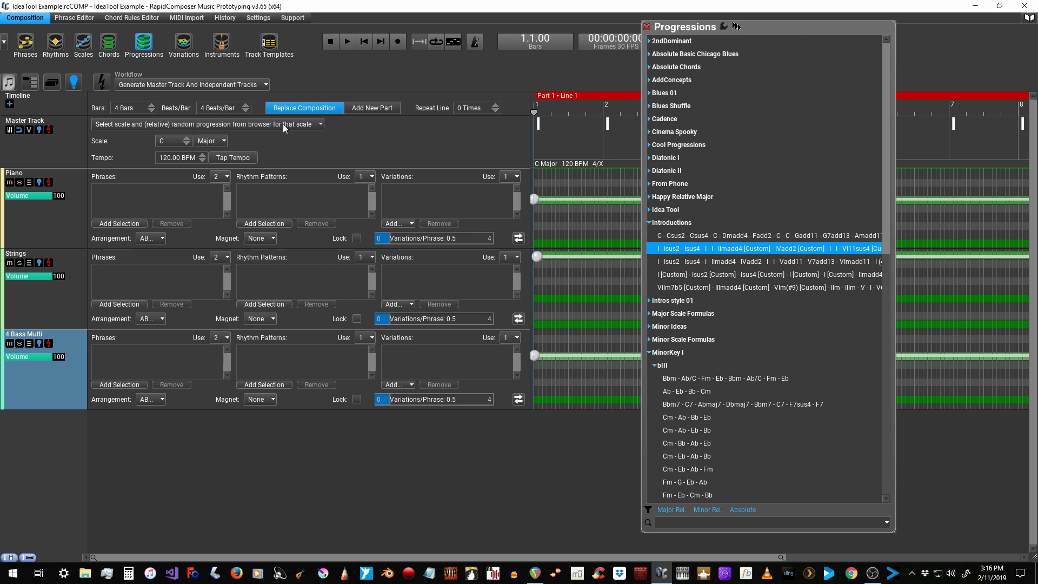
left_click(132, 18)
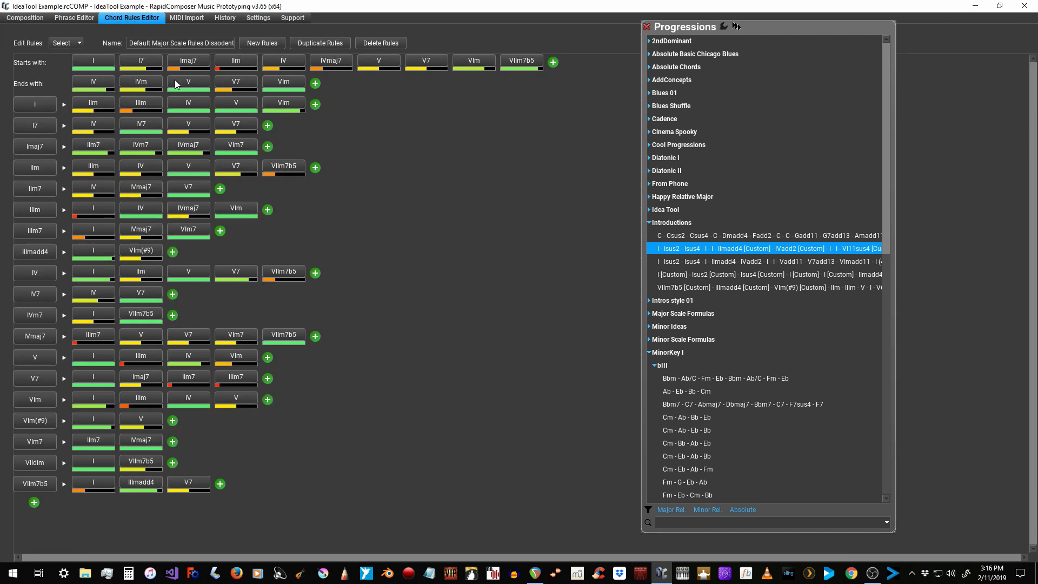
left_click(27, 16)
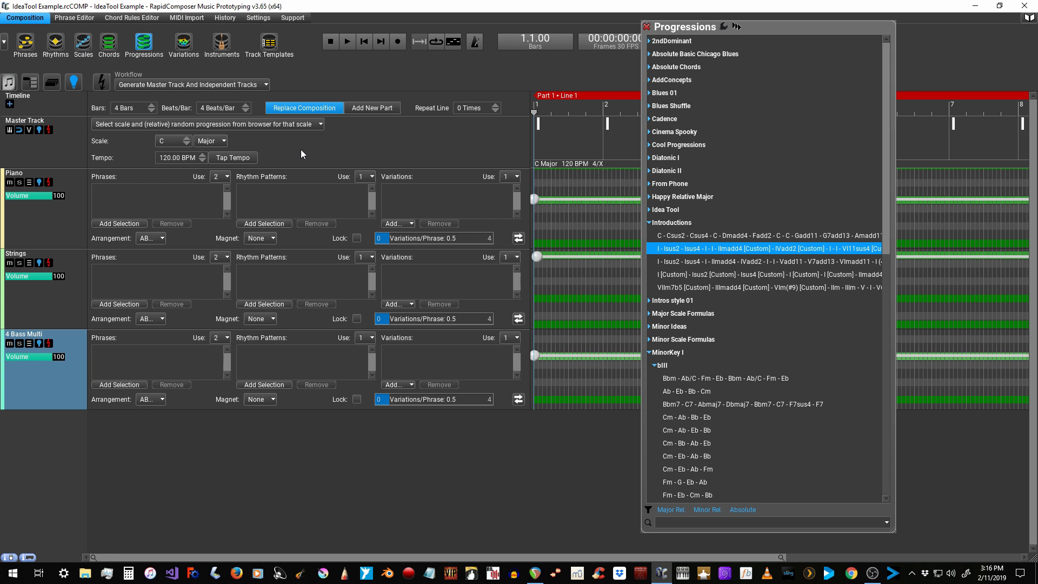
Step: Filter the Progressions browser to absolute progressions only and examine the Eb - Bb - Fm - Cm progression
left_click(232, 124)
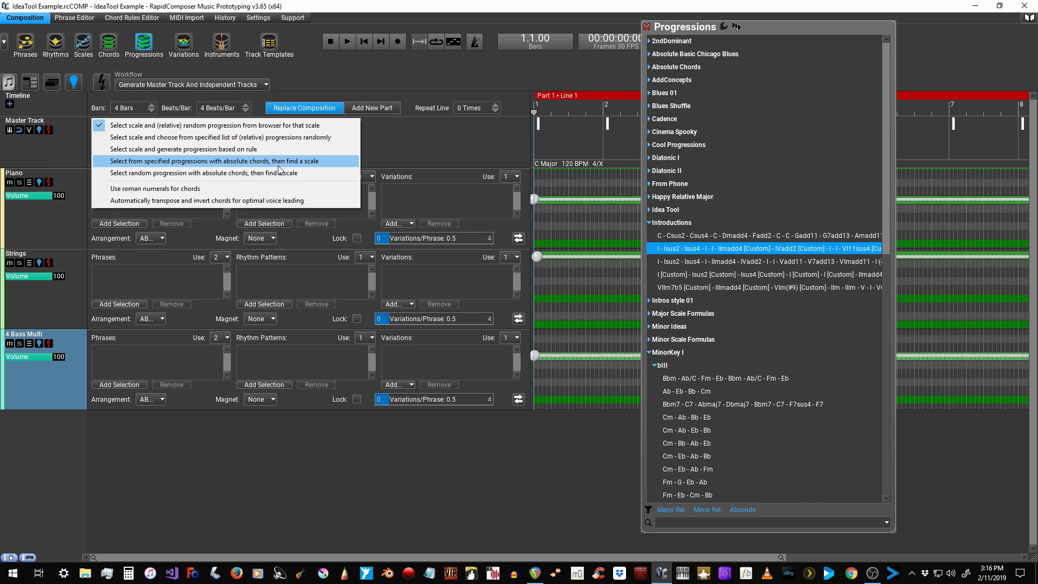
left_click(787, 36)
left_click(706, 510)
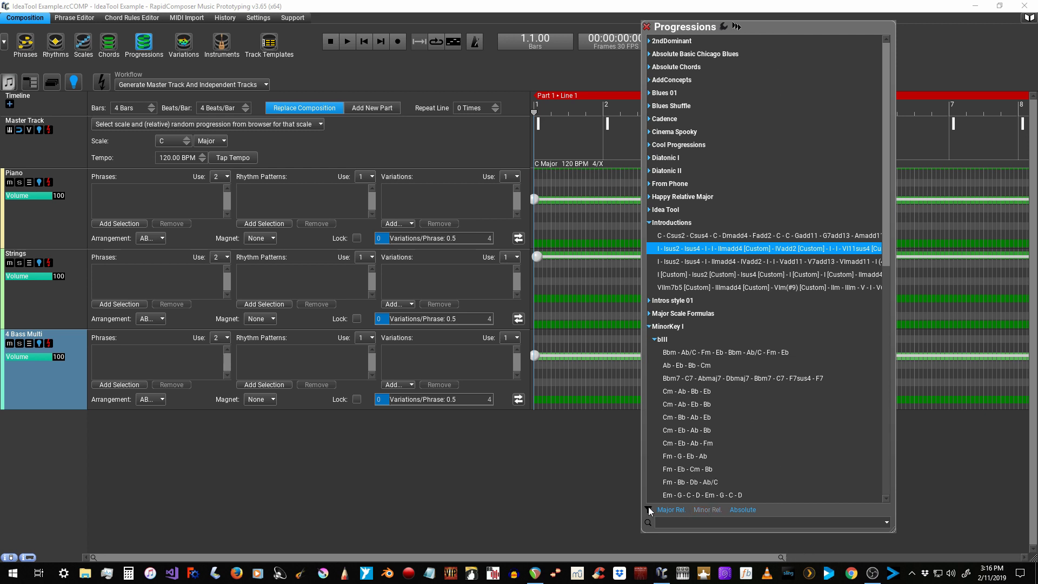
left_click(669, 510)
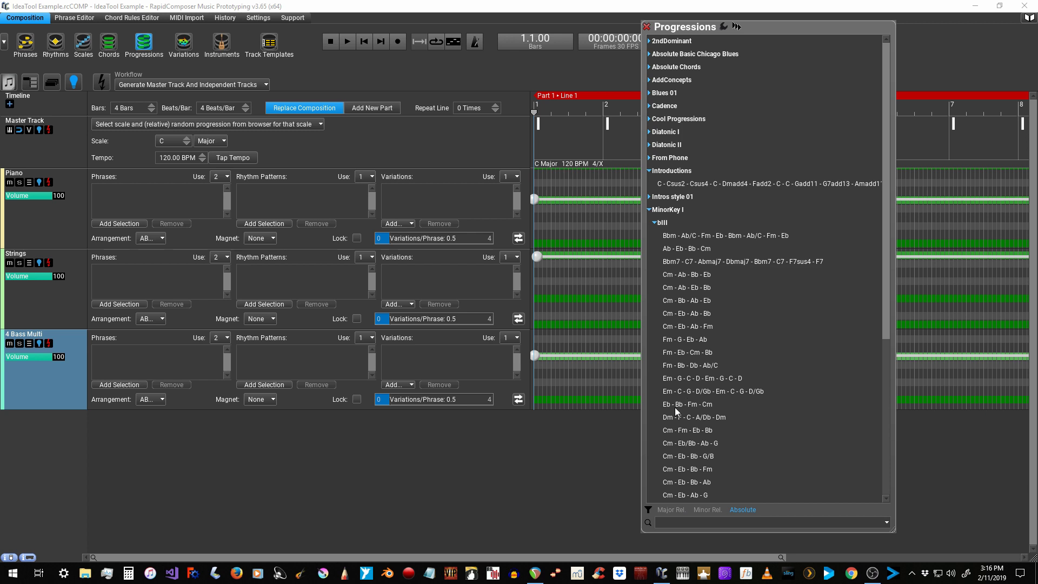
left_click_drag(675, 407, 742, 414)
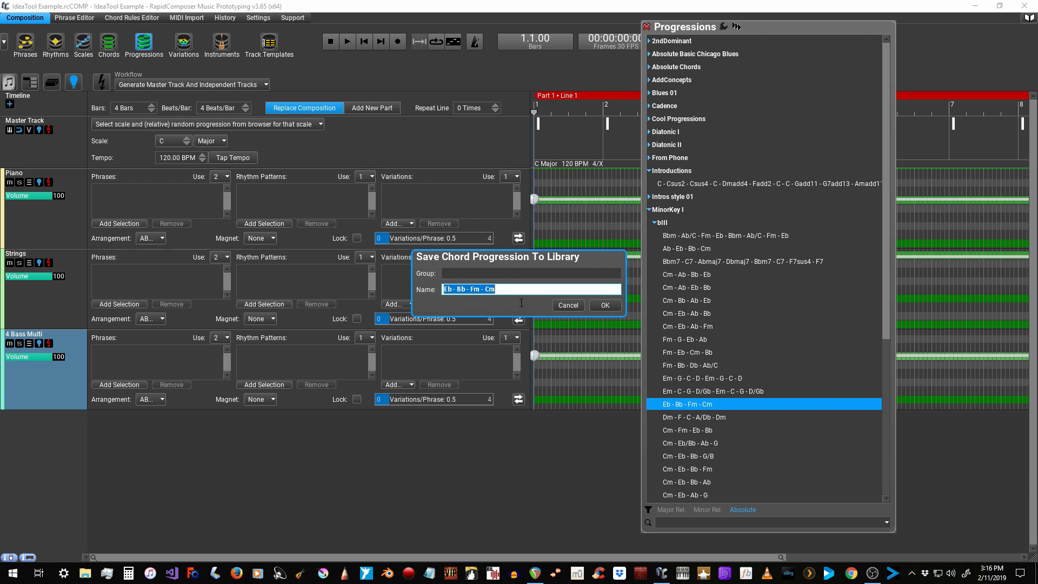
left_click(569, 305)
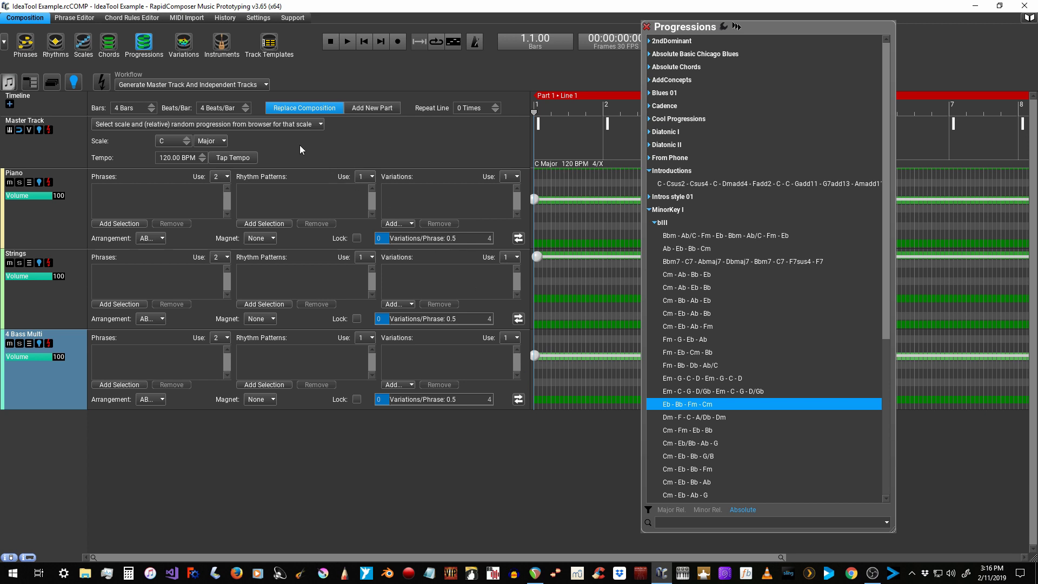
Step: Enable roman numerals for chords in the master track's progression options
left_click(167, 141)
left_click(150, 143)
left_click(250, 126)
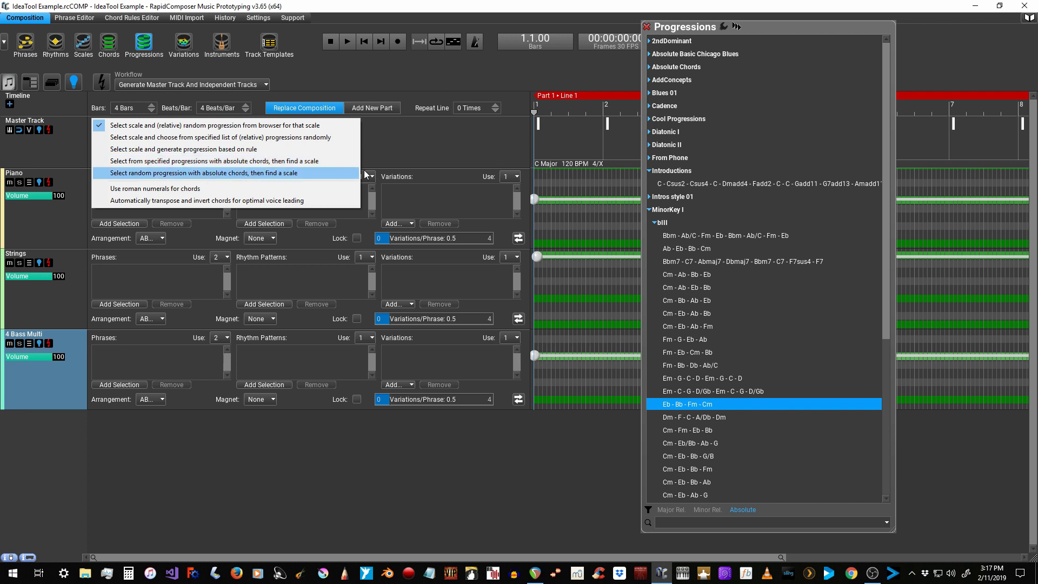
left_click(169, 190)
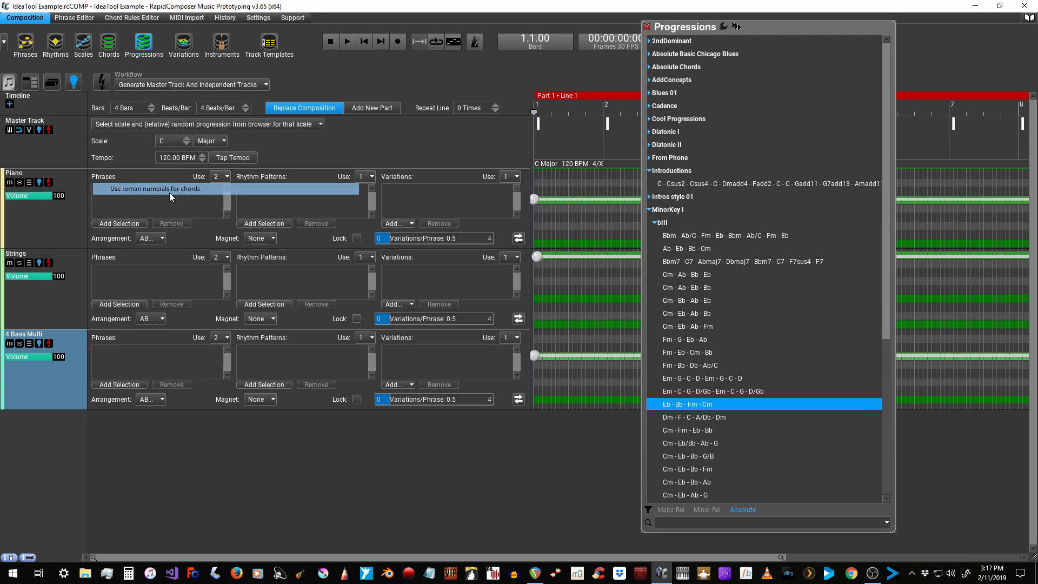
left_click(255, 128)
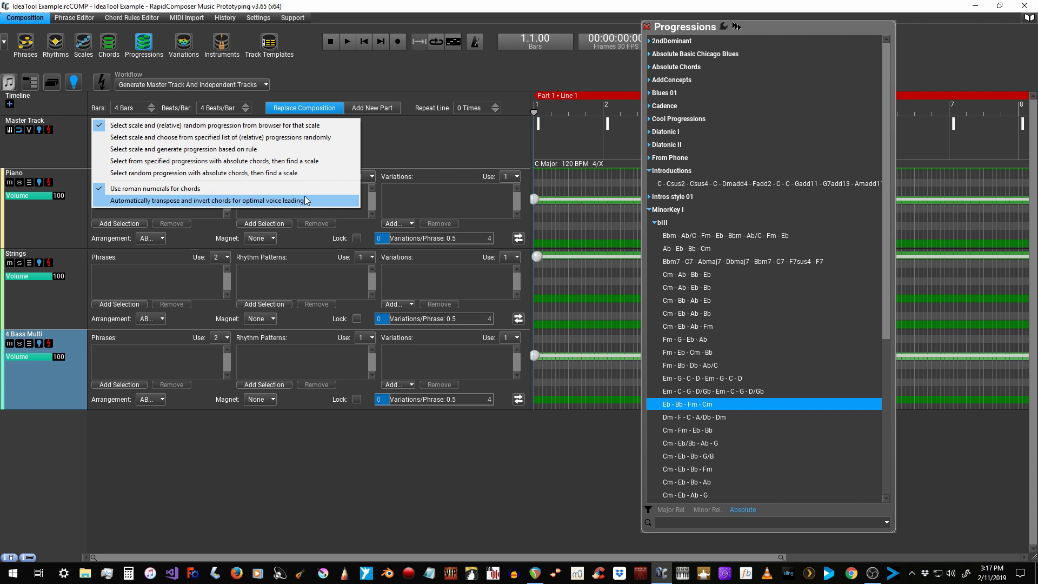
left_click(424, 153)
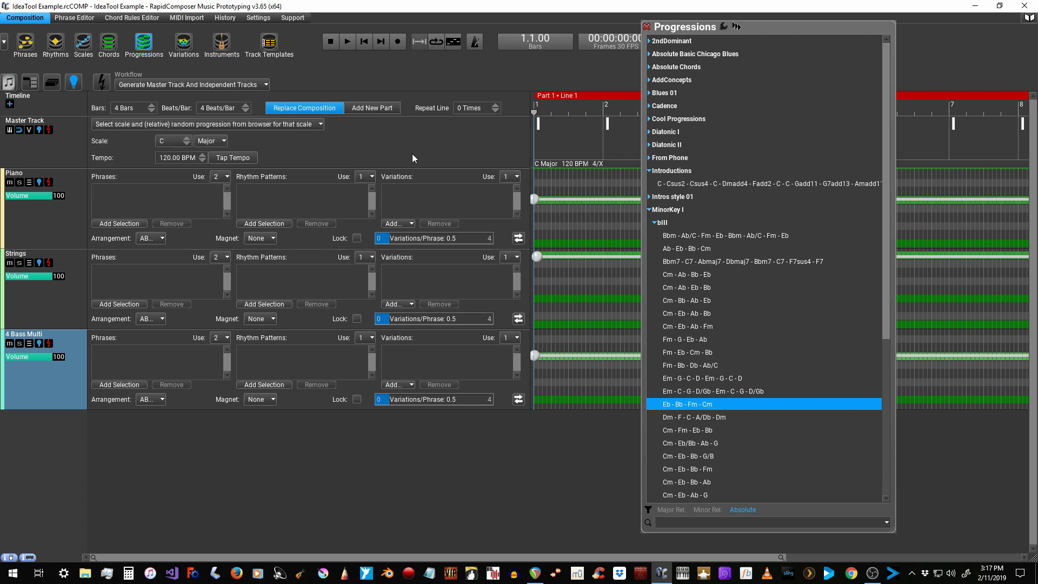
Step: Set the master track to choose randomly from a specified list of relative progressions for the scale, and close the Progressions browser
left_click(278, 126)
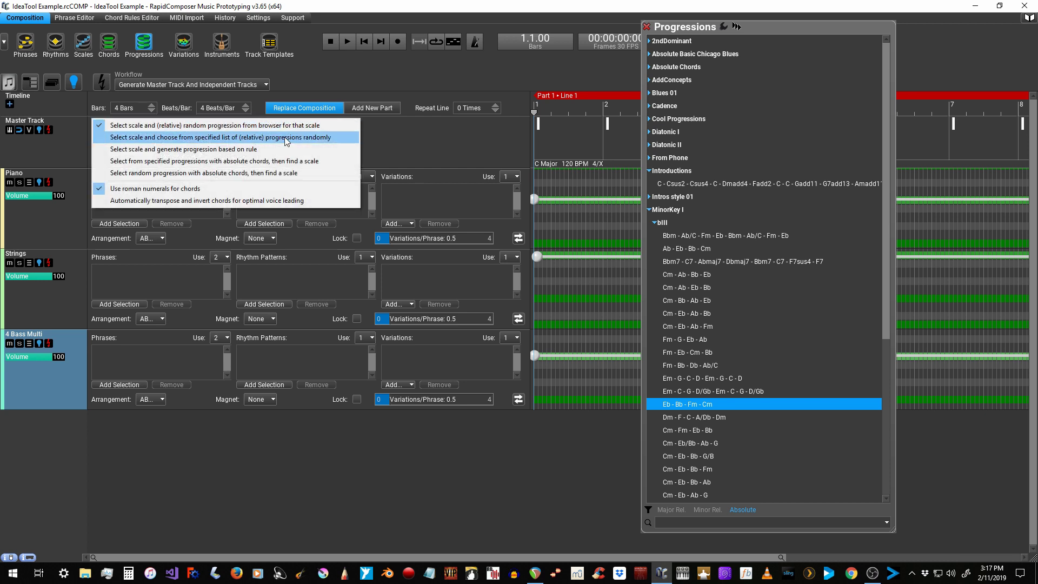
left_click(286, 138)
left_click(646, 26)
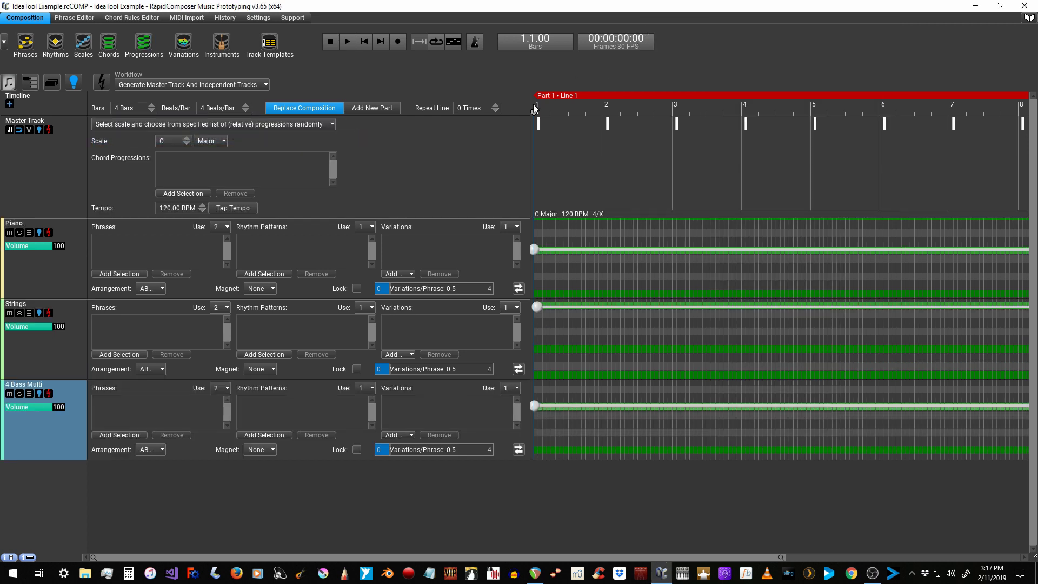
Step: Open the Progressions, Phrases, Rhythms and Variations browsers from their Idea Tool lists, and close all four
left_click(228, 172)
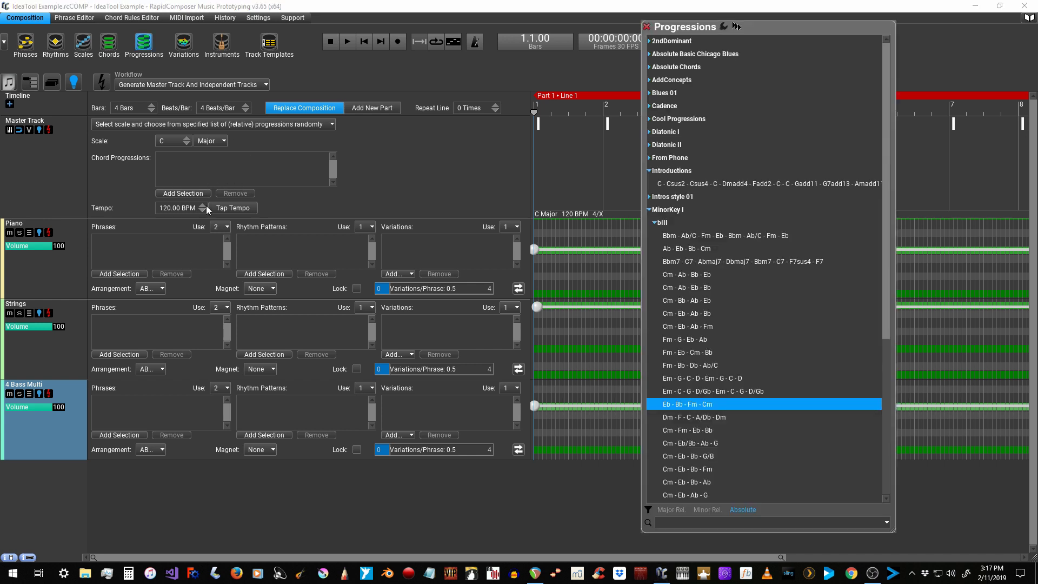
left_click(153, 248)
left_click(286, 245)
left_click(419, 247)
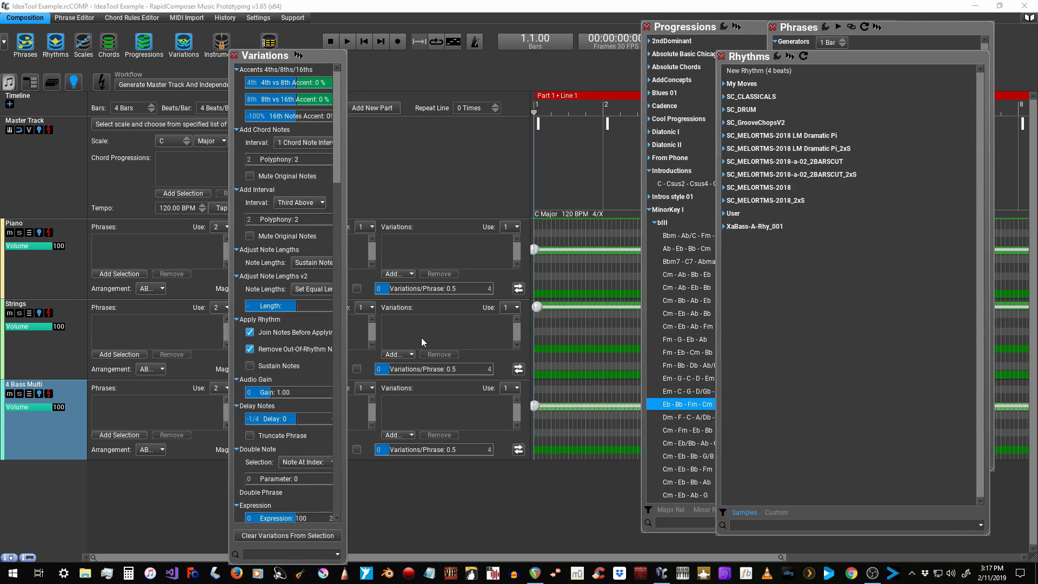
left_click(235, 55)
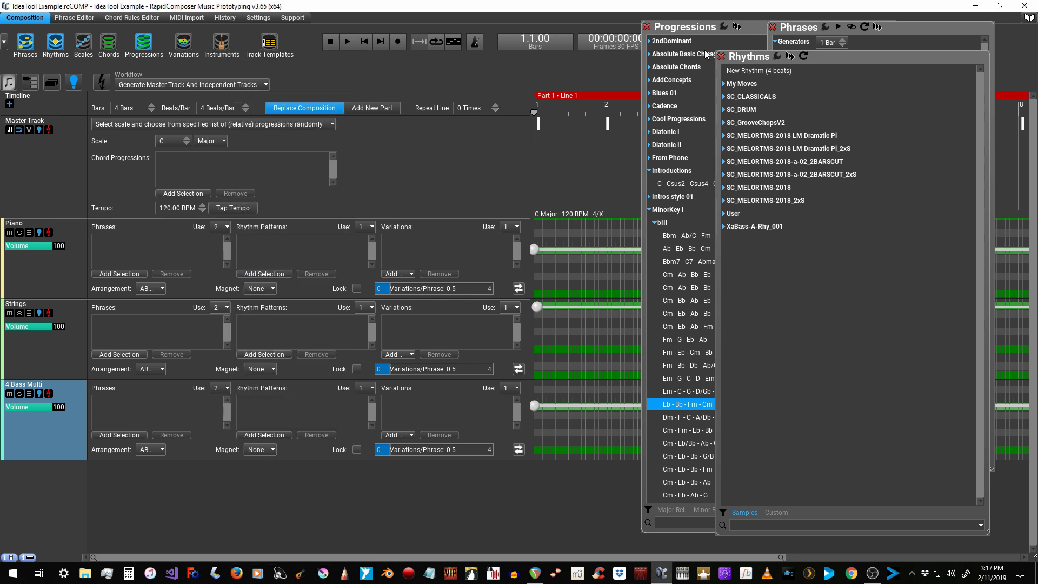
left_click(721, 57)
left_click(772, 26)
left_click(647, 27)
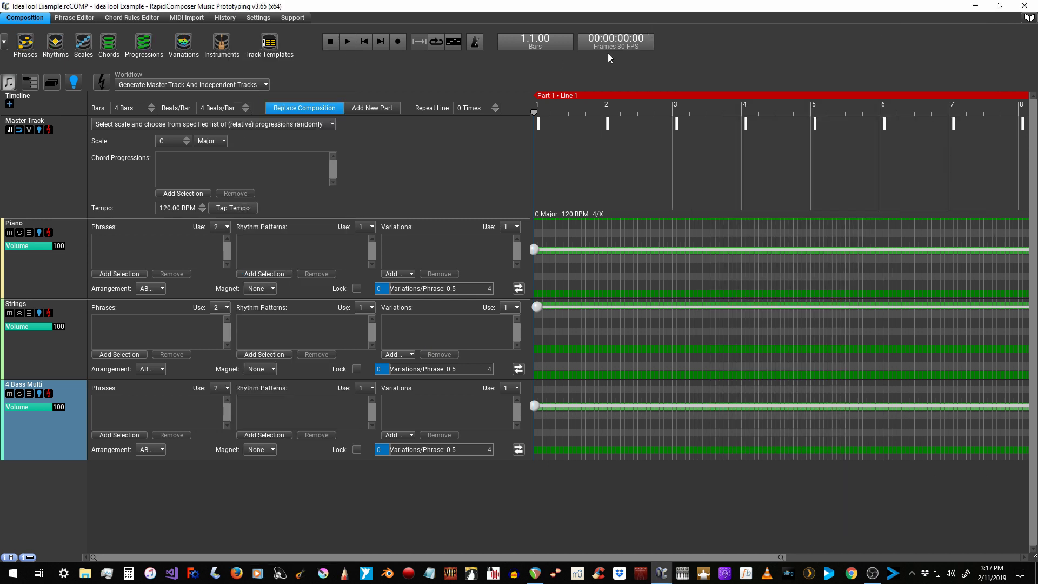
Step: Reopen the Progressions browser, collapse its categories, expand Introductions, and filter to major relative progressions only
left_click(235, 174)
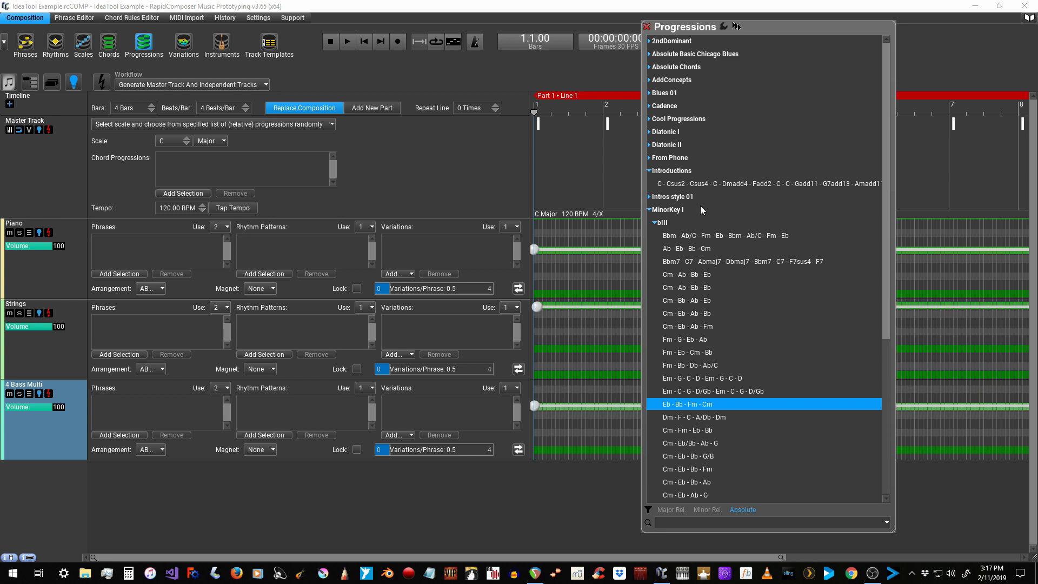
left_click(737, 26)
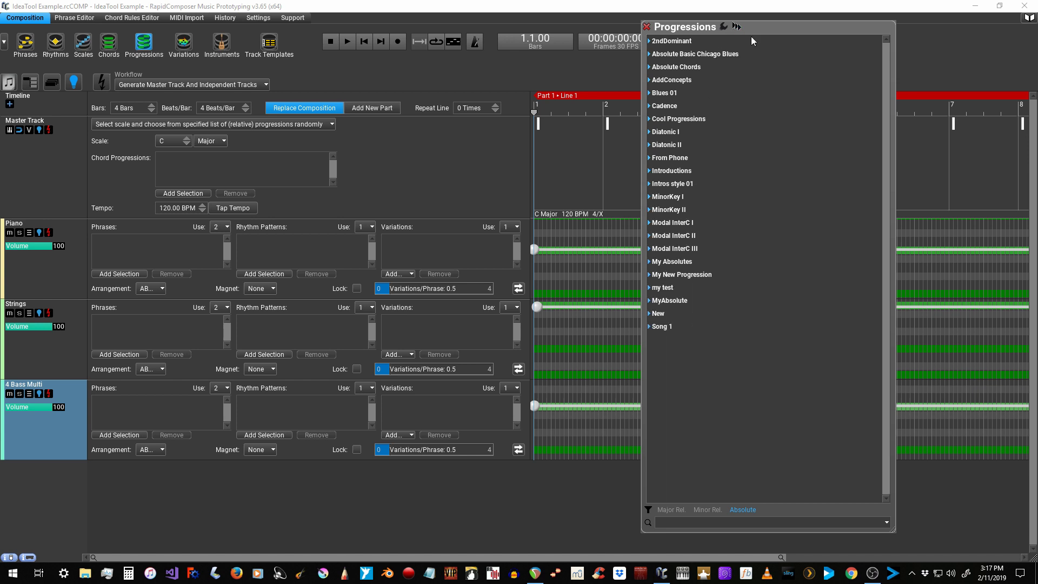
left_click(652, 170)
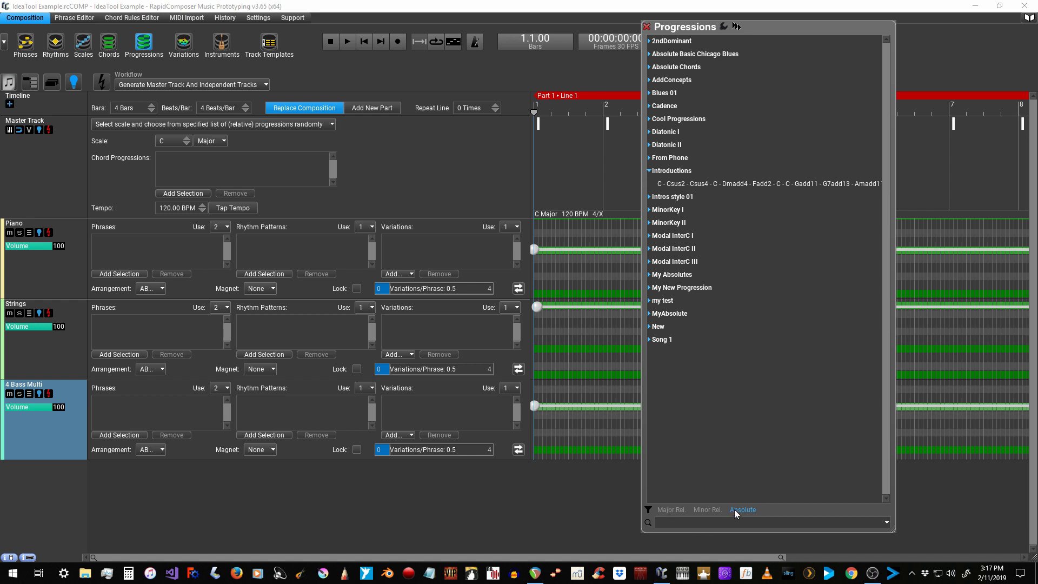
left_click(715, 511)
left_click(671, 511)
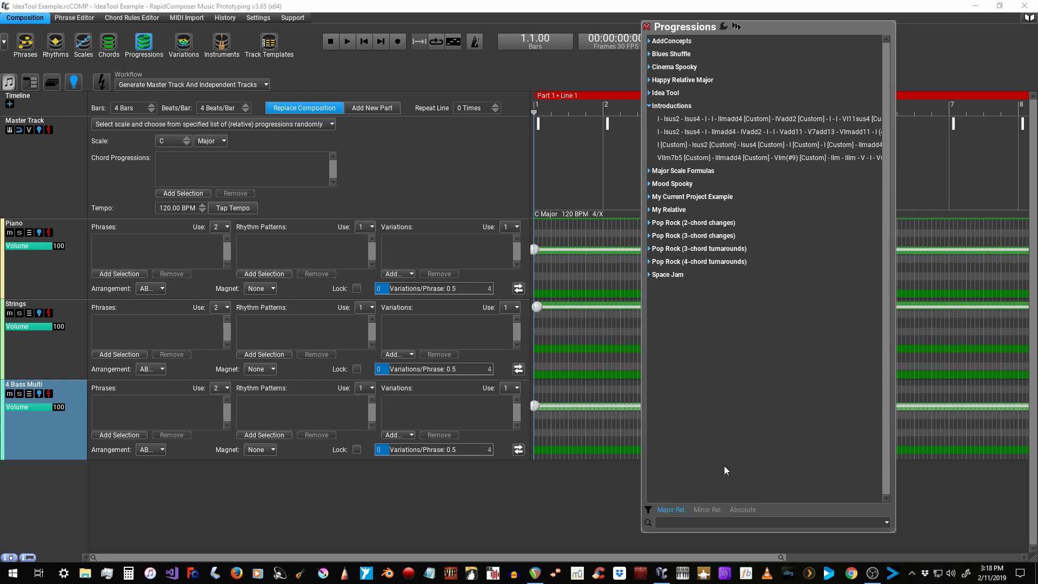
Step: Add all four major relative Introductions progressions to the master track's chord progression list, and close the Progressions browser
left_click(679, 118)
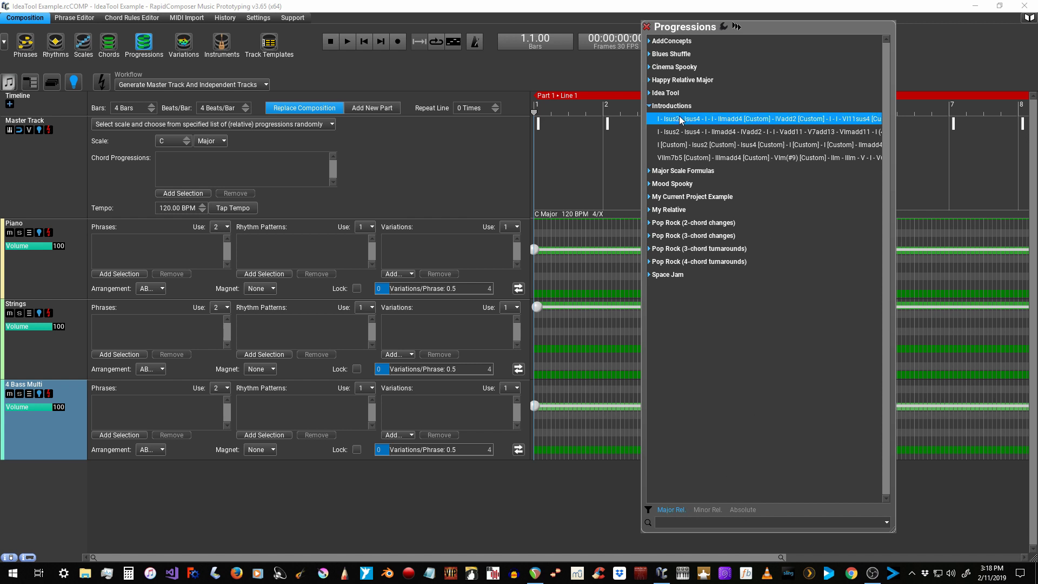
left_click(686, 158, "shift")
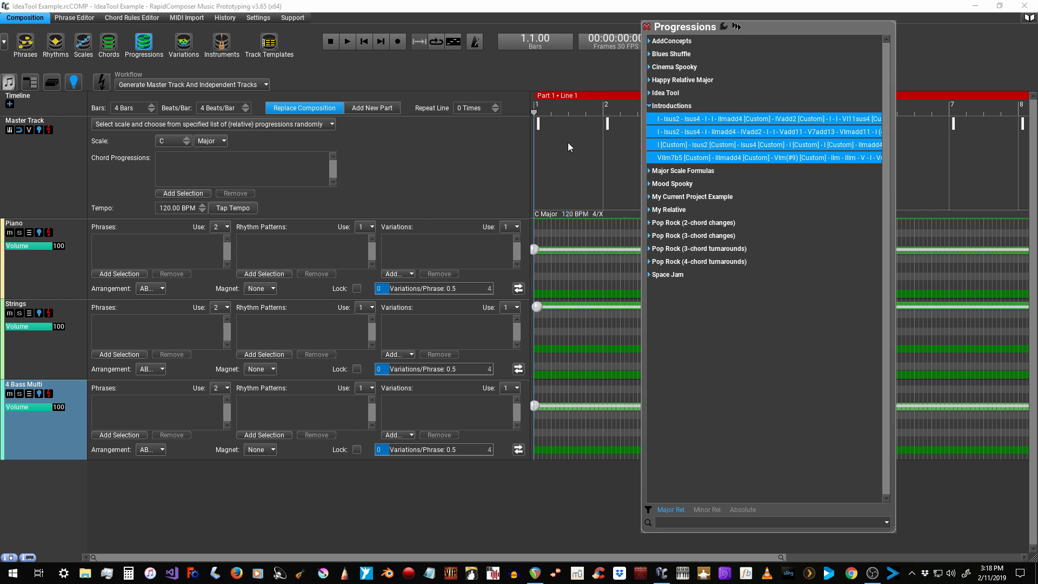
left_click_drag(658, 120, 438, 199)
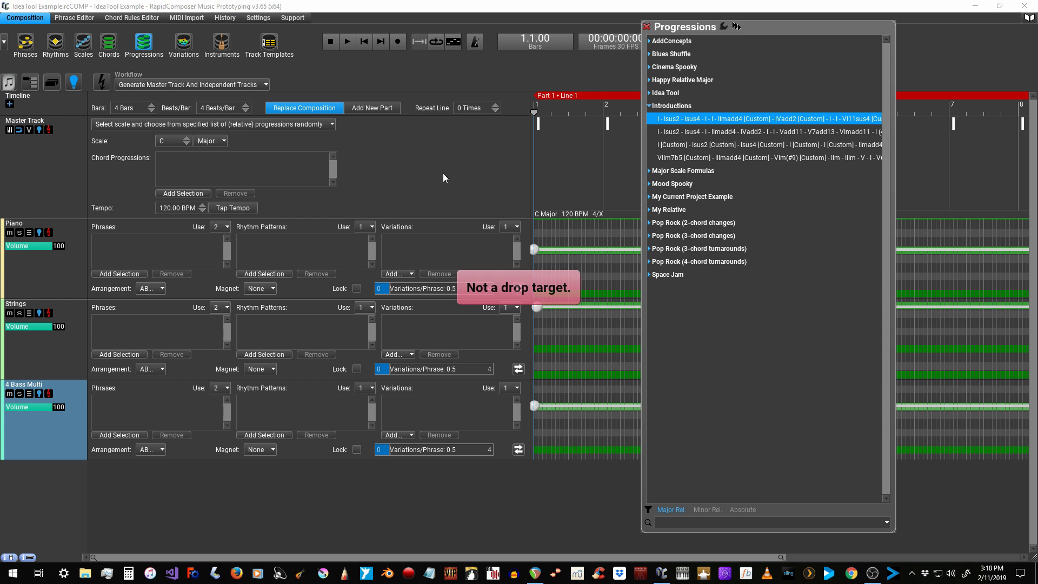
left_click(693, 160, "shift")
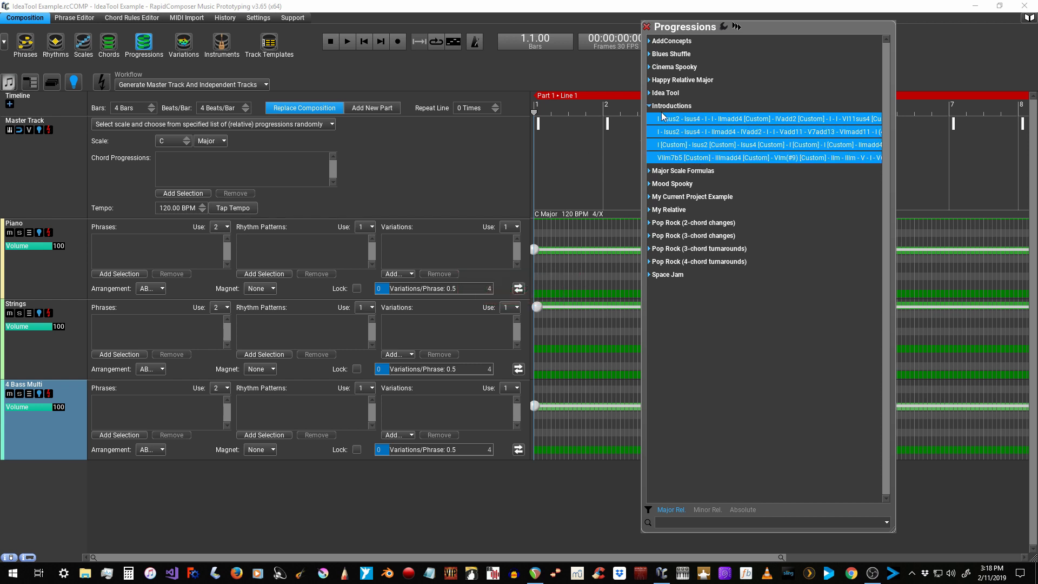
left_click(169, 195)
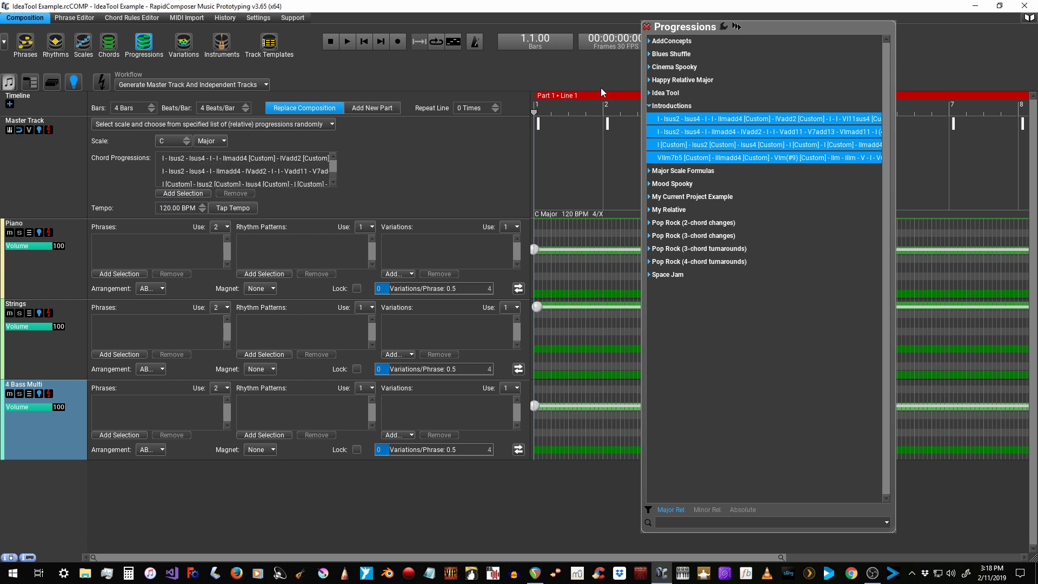
left_click(647, 26)
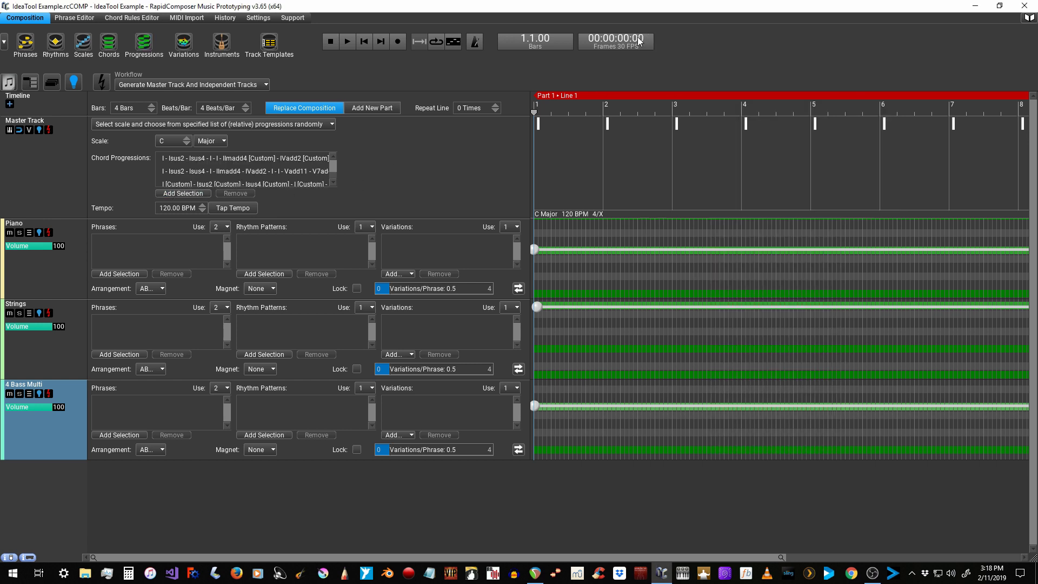
Step: Generate master track chords from the listed progressions, and regenerate with the length set to 12 bars
left_click(48, 130)
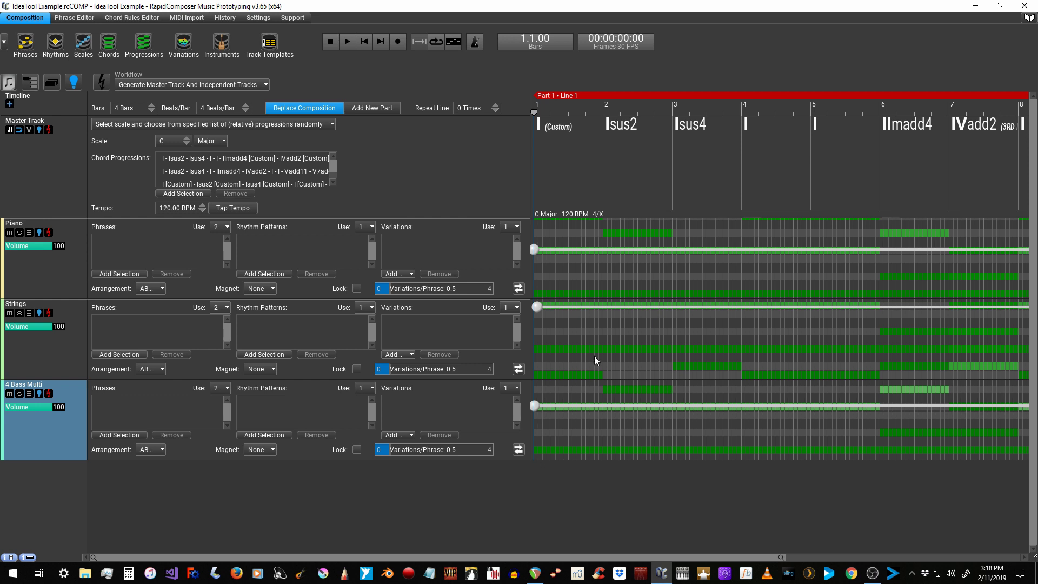
left_click_drag(235, 558, 189, 563)
left_click(152, 106)
left_click(100, 83)
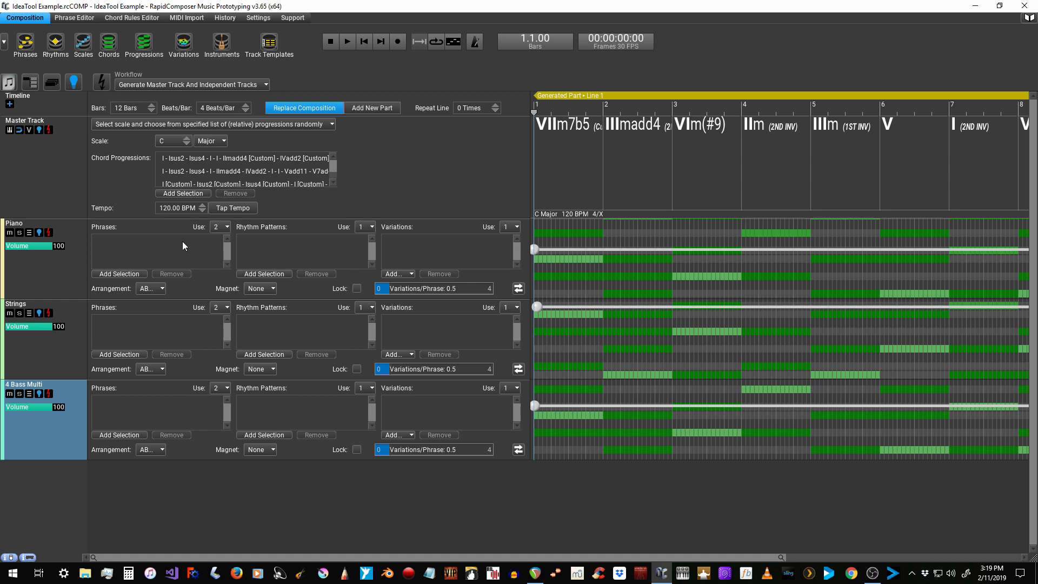
Step: Open the Phrases browser from the Piano track and collapse the Generators category to reach the Idea Tool phrases
double_click(122, 248)
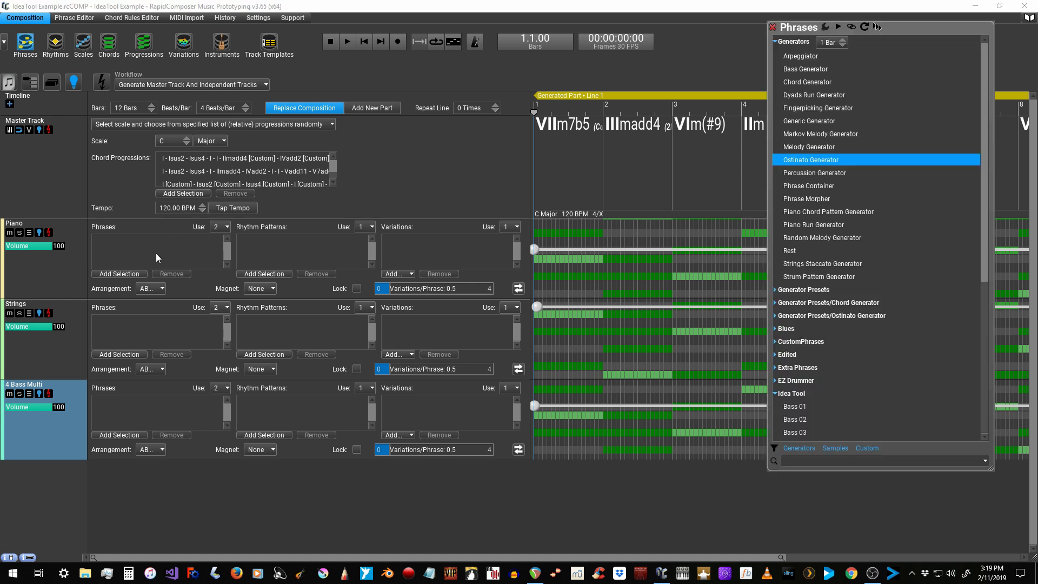
left_click(779, 46)
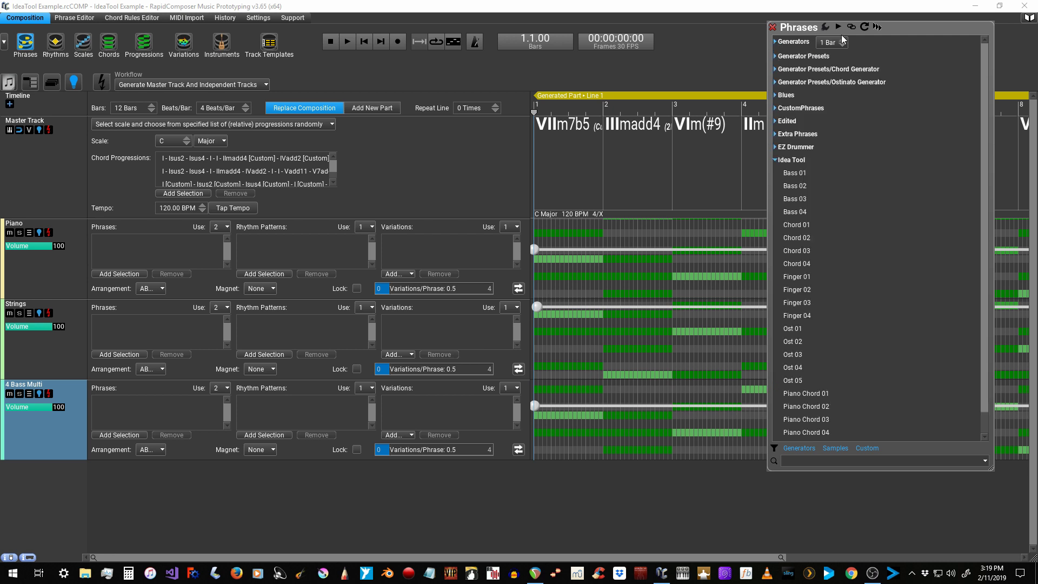
left_click(779, 162)
left_click(779, 162)
scroll(891, 244, "down", 2)
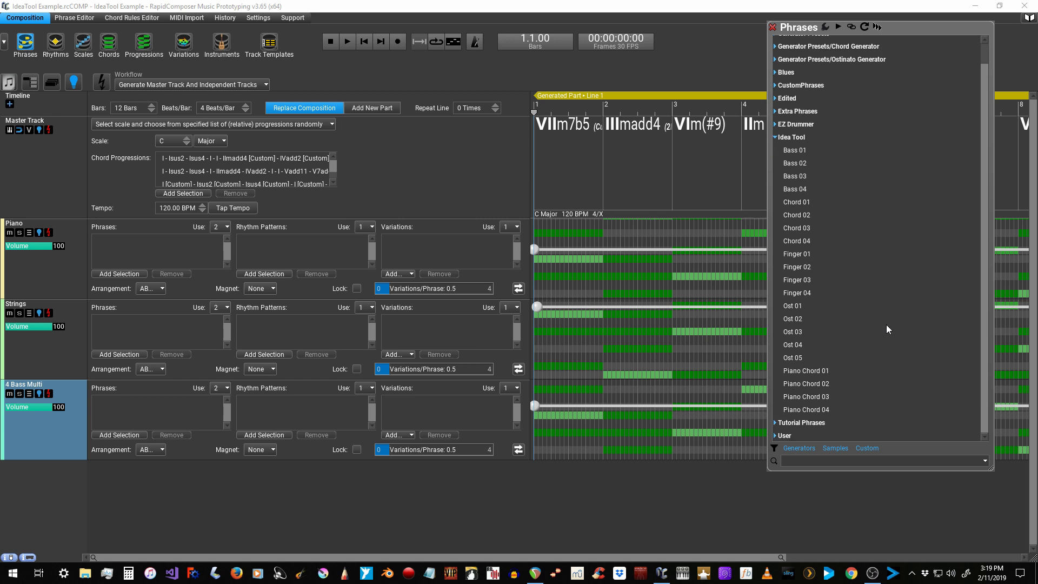
Step: Add the phrases Piano Chord 01 through Piano Chord 04 to the Piano track's phrase list
left_click(811, 373, "shift")
left_click(823, 372)
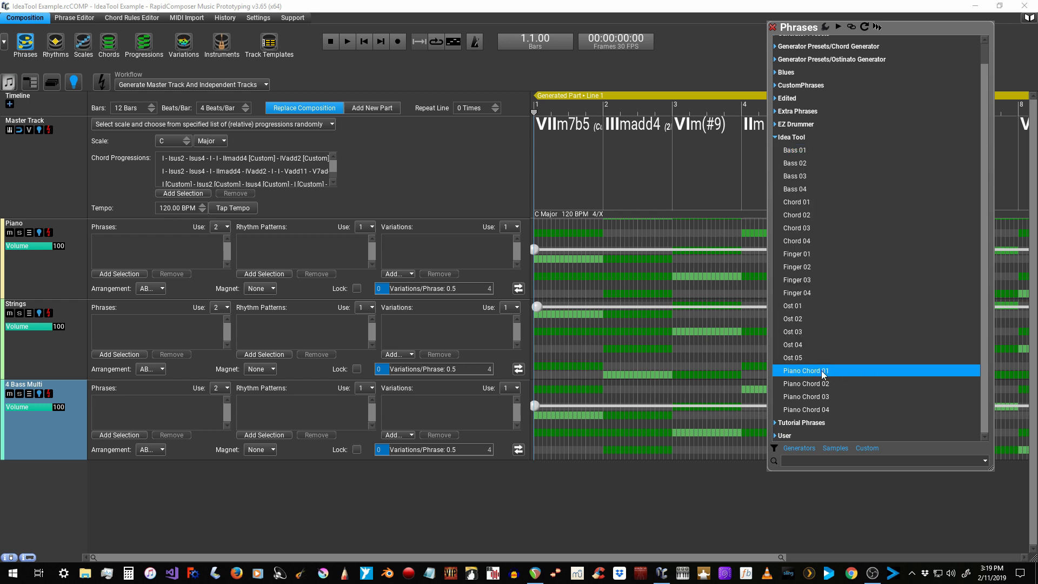
left_click(811, 408, "shift")
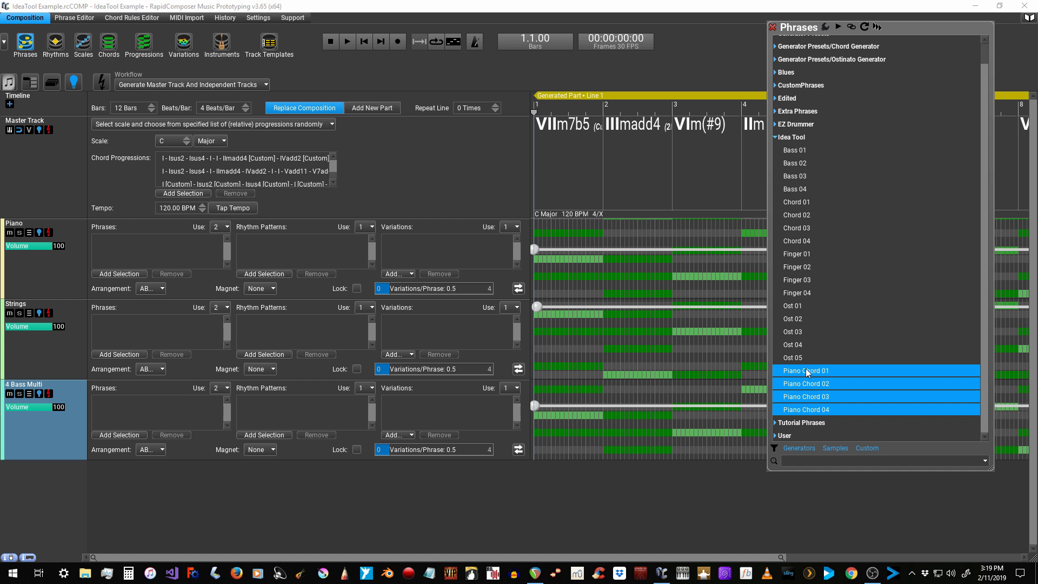
left_click_drag(806, 373, 118, 245)
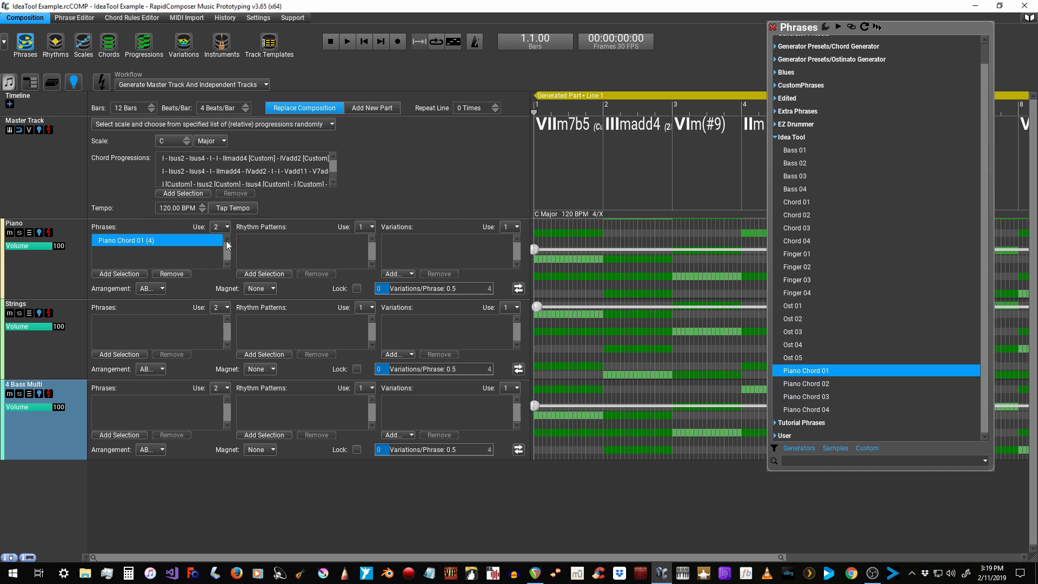
left_click(171, 274)
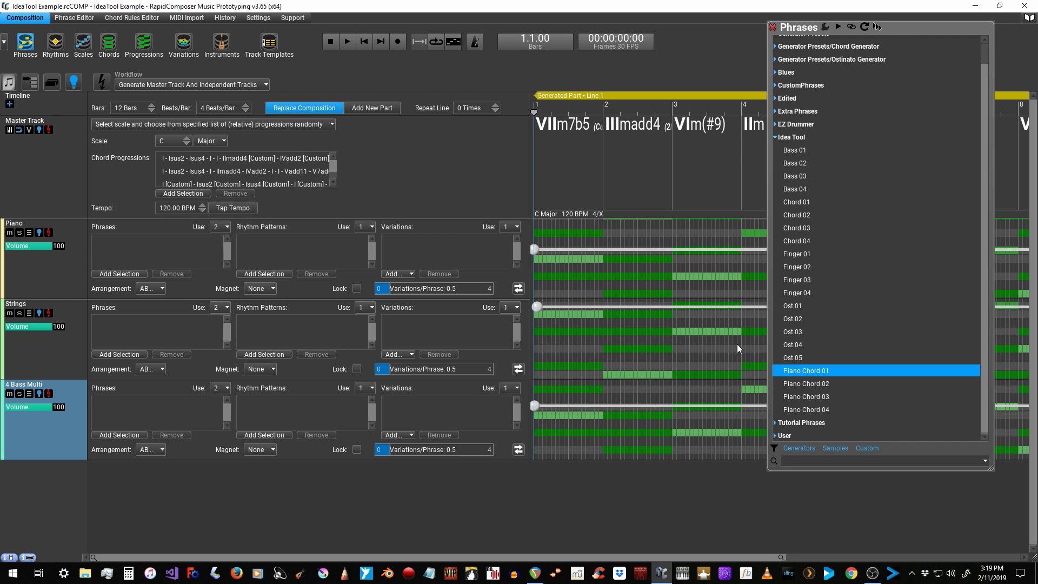
left_click(807, 410, "shift")
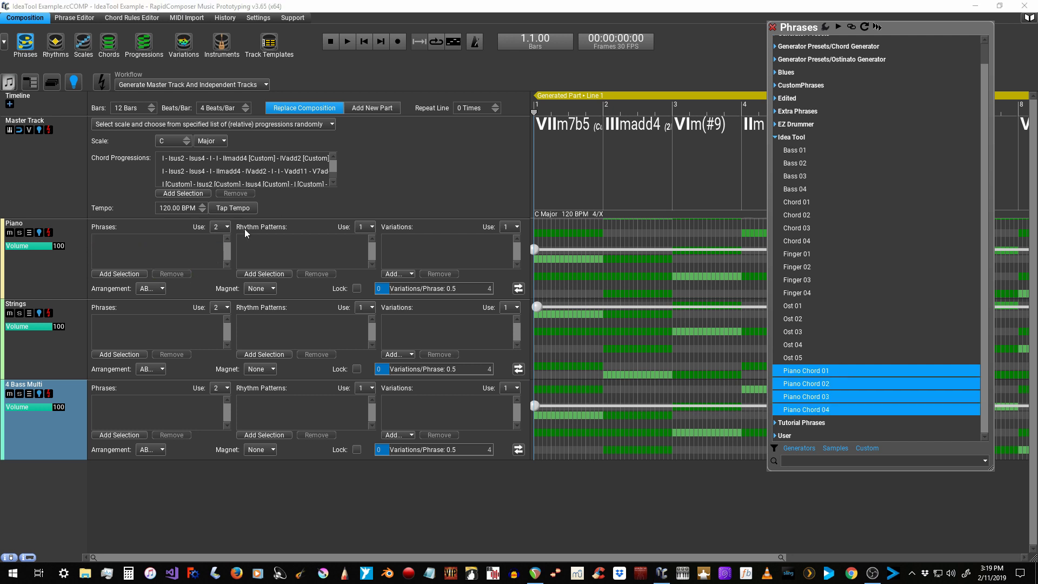
left_click(134, 275)
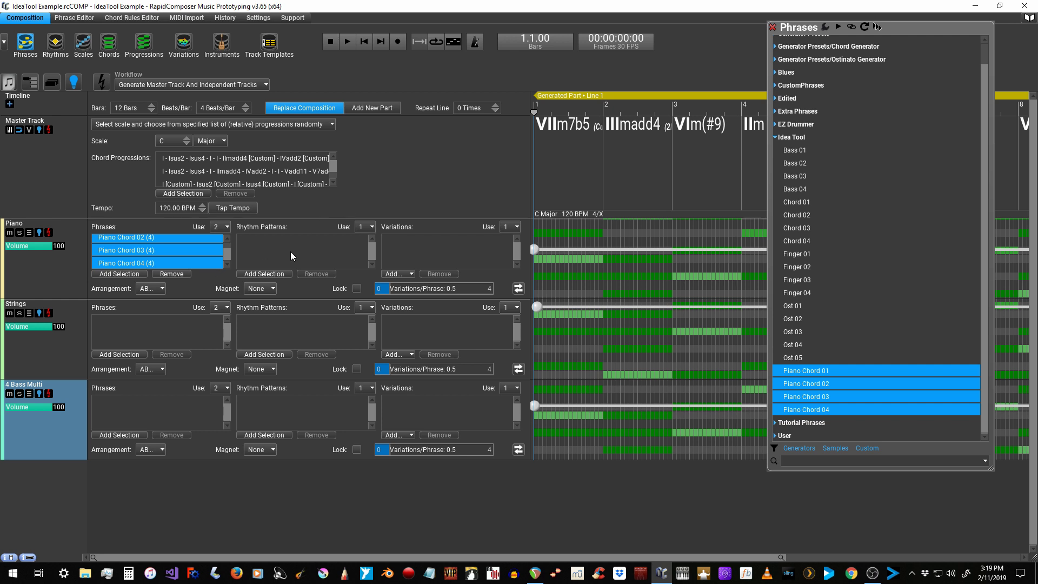
Step: Examine the Rhythms and Variations browsers from the Piano track, and the list of variations that can be added
double_click(270, 248)
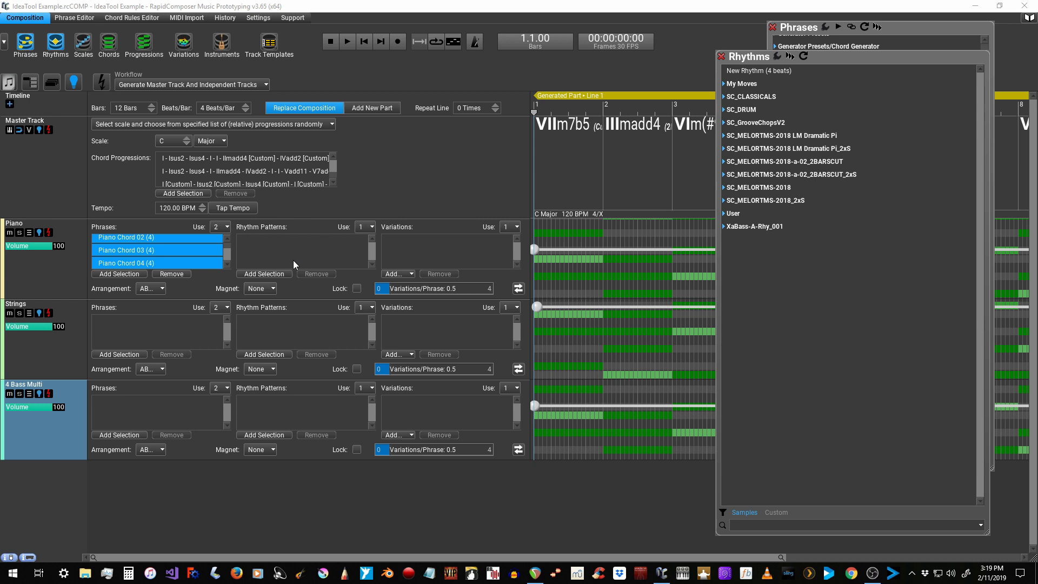
left_click(722, 56)
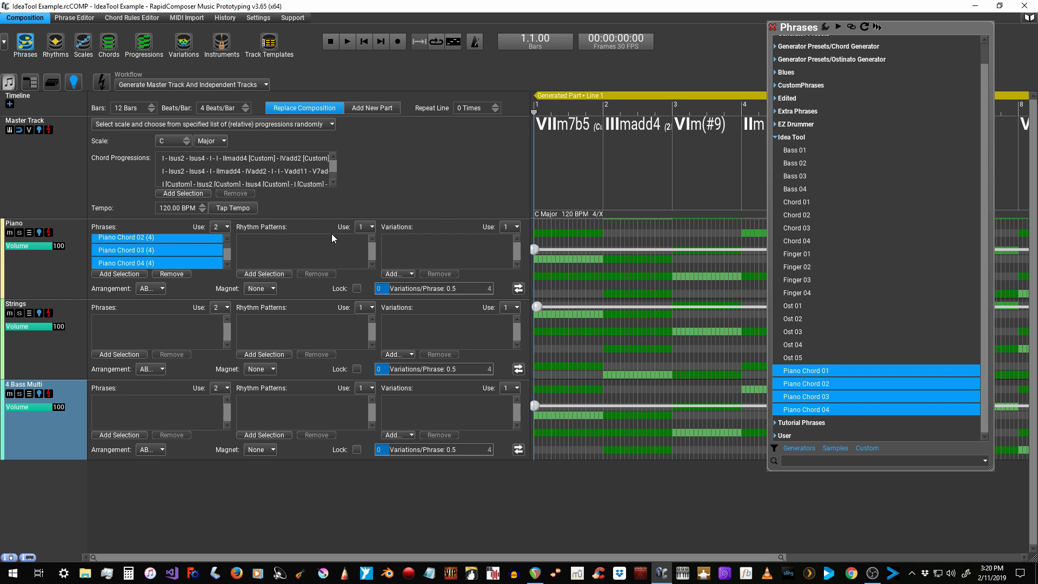
double_click(428, 259)
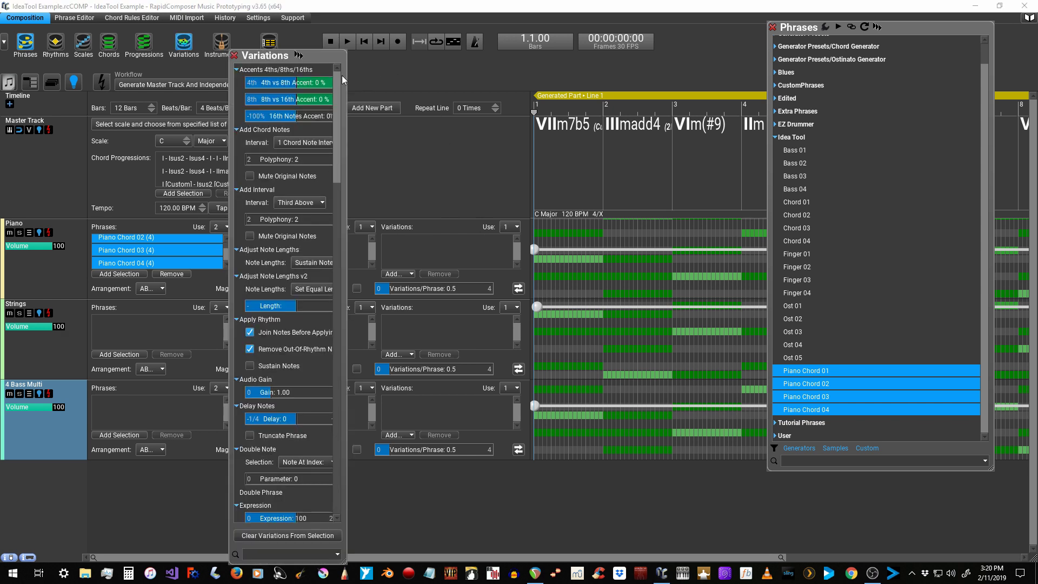
left_click(235, 56)
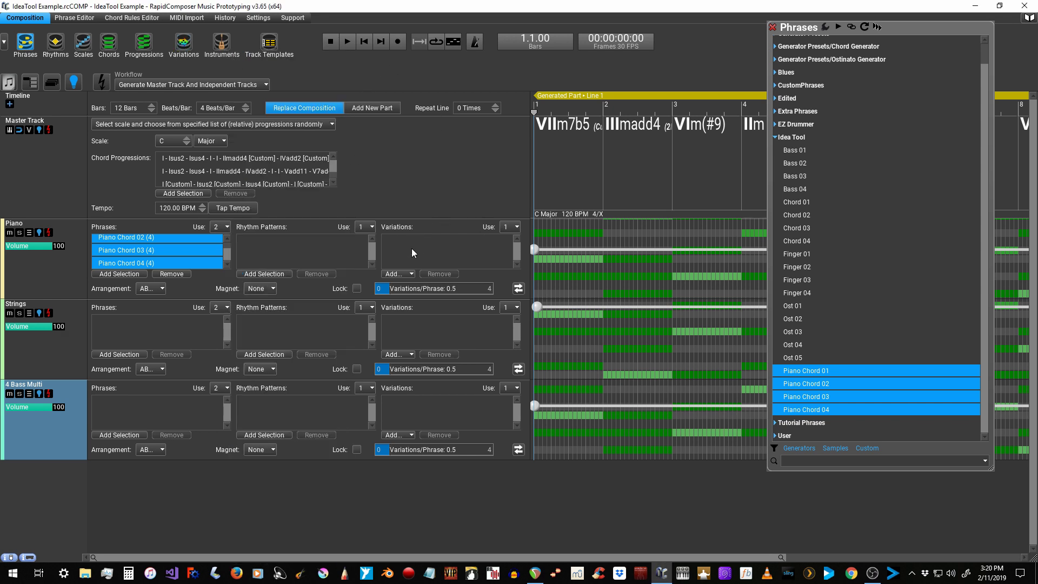
double_click(437, 252)
left_click(234, 54)
left_click(403, 274)
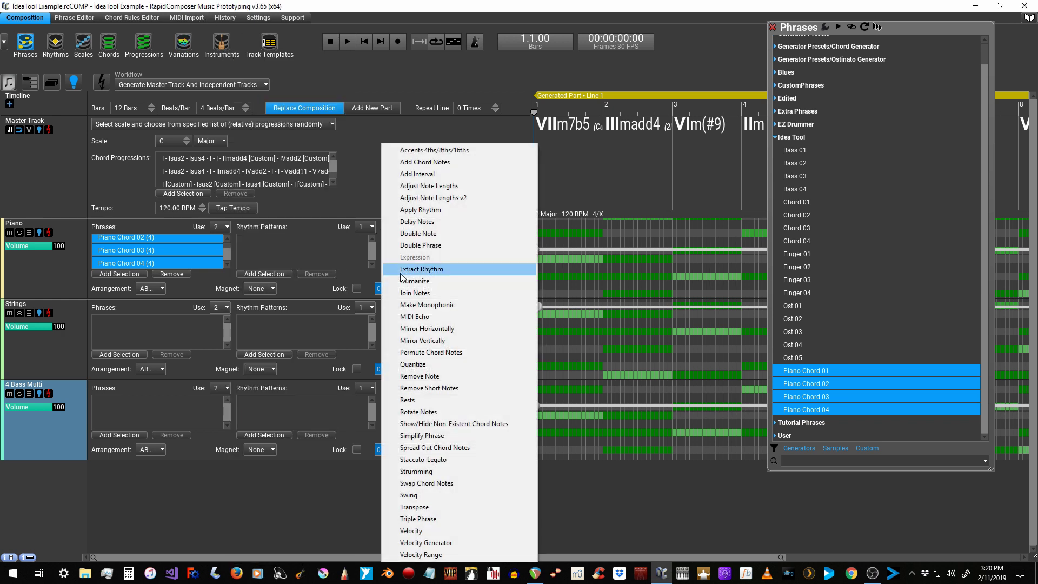
left_click(449, 131)
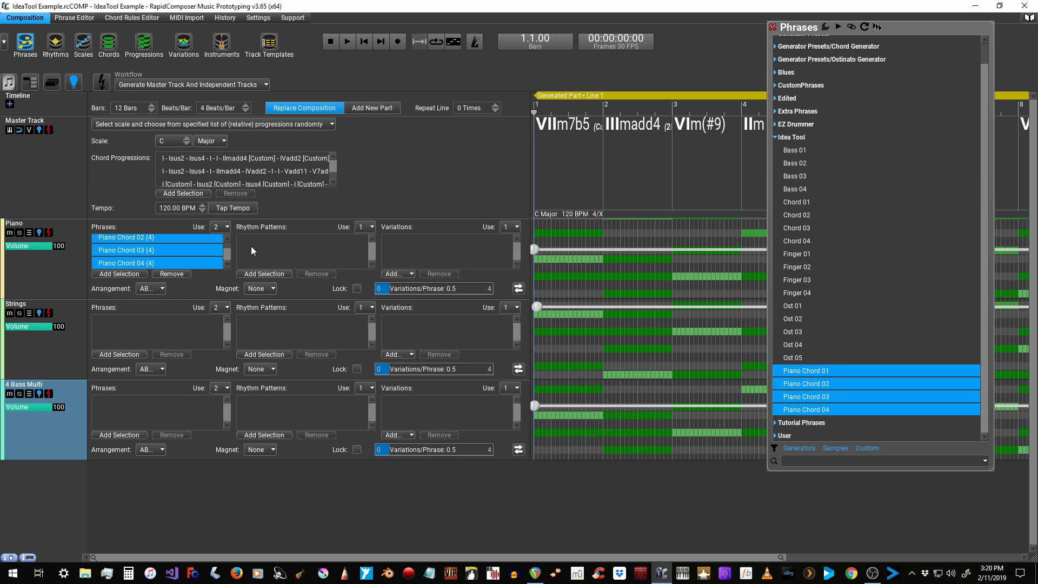
Step: Open the Piano track's settings and display its track variations
double_click(43, 288)
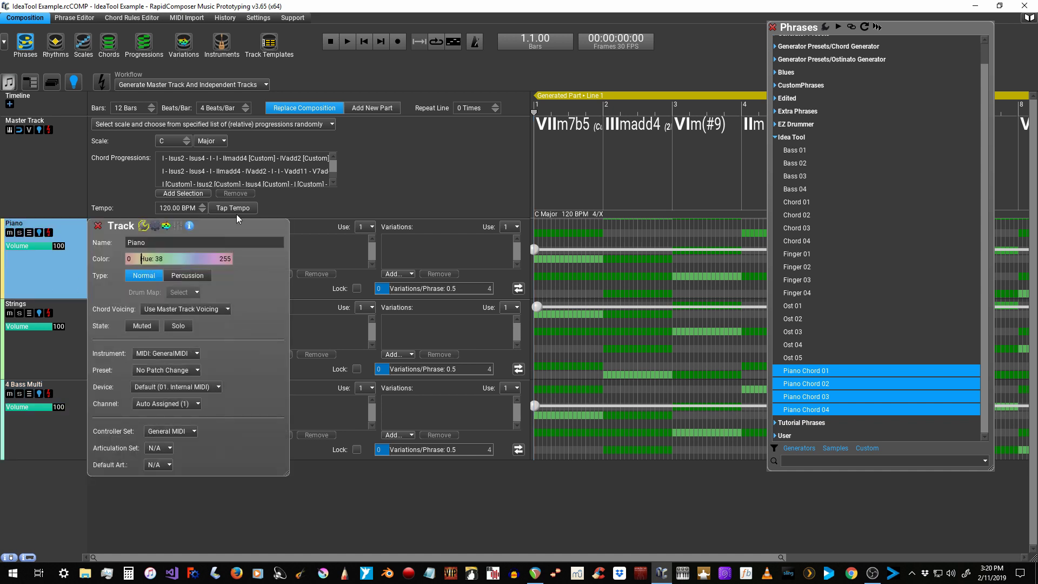
left_click(194, 151)
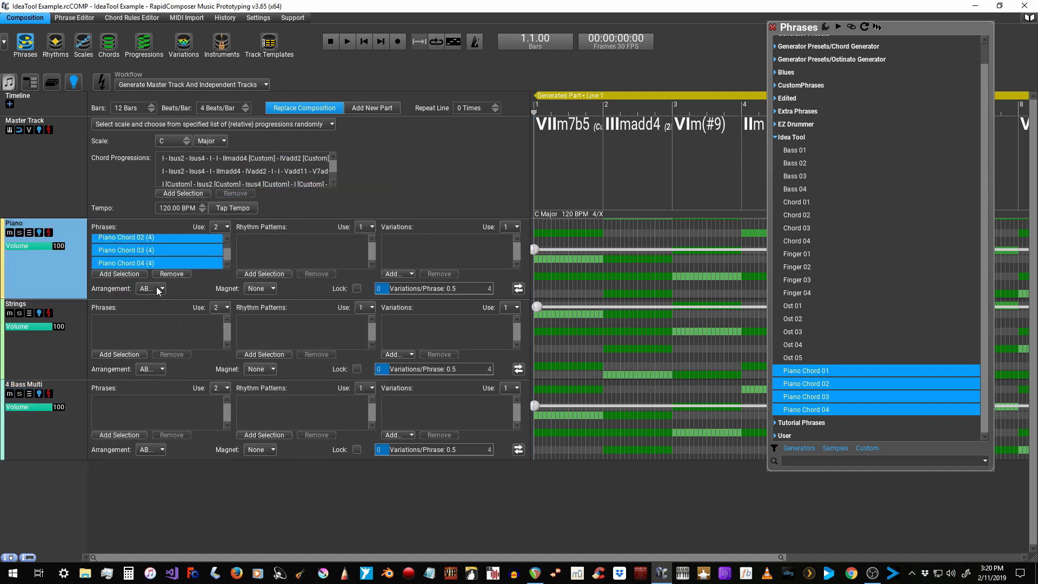
double_click(45, 275)
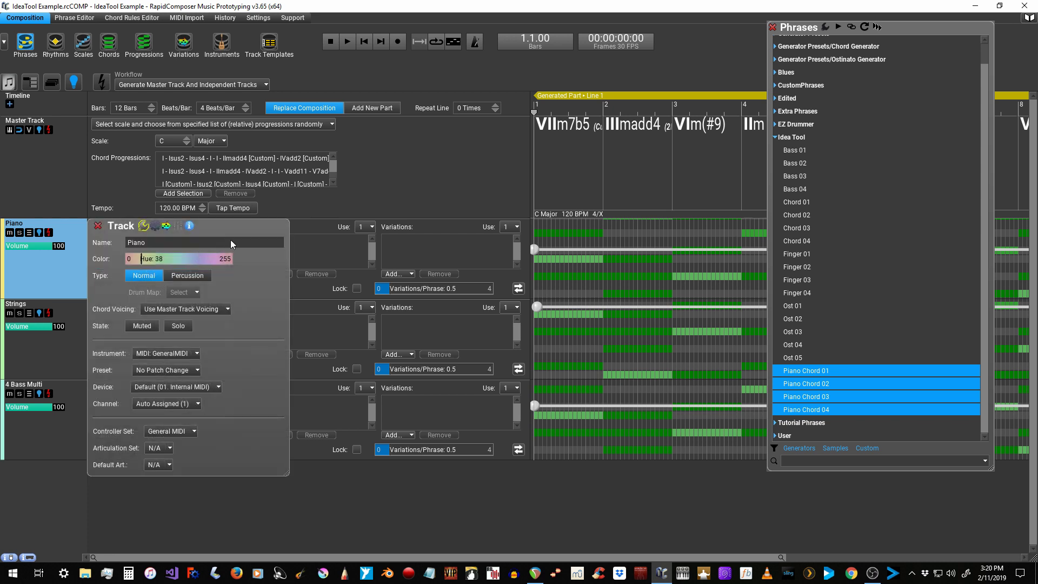
left_click(406, 62)
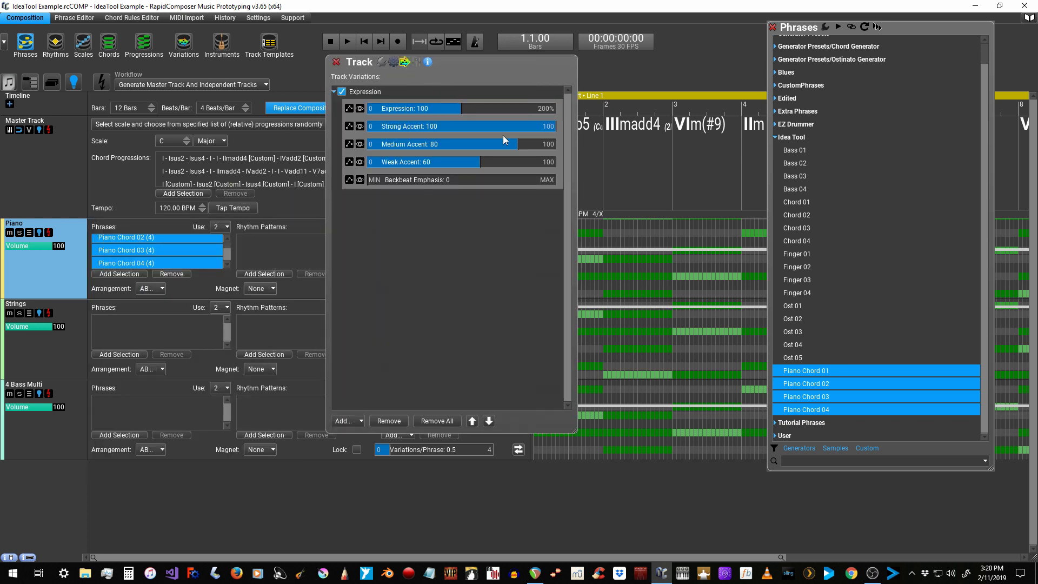
Step: Add the Velocity Range variation to the Piano, Strings and 4 Bass Multi tracks, and close the track settings
left_click(347, 421)
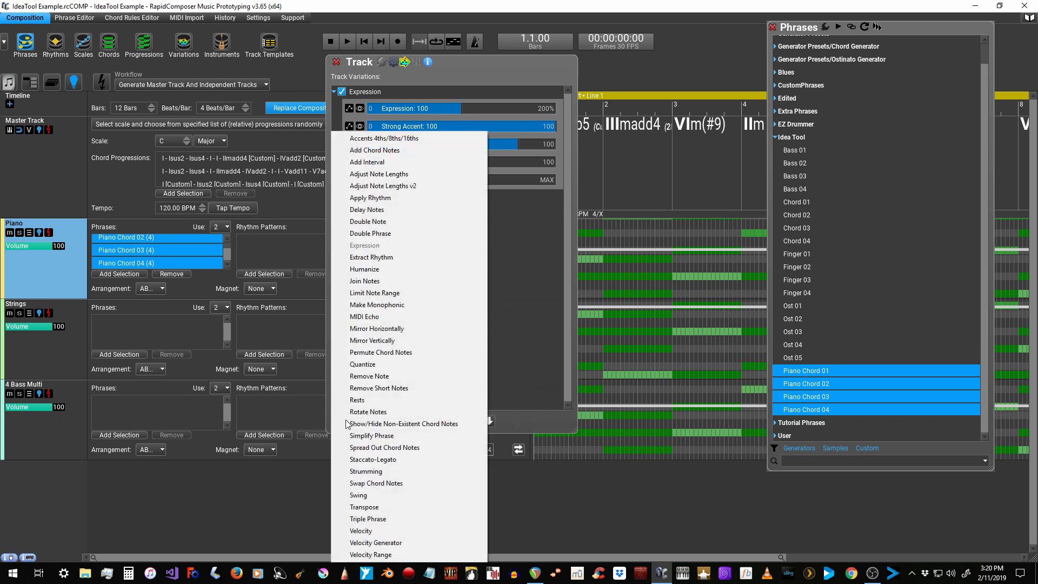
left_click(362, 555)
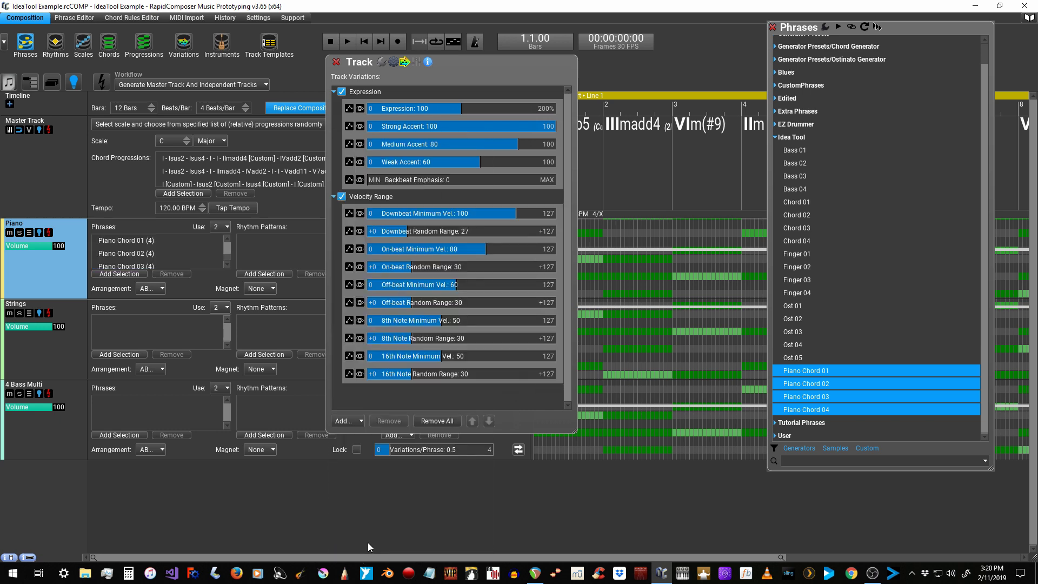
left_click(71, 357)
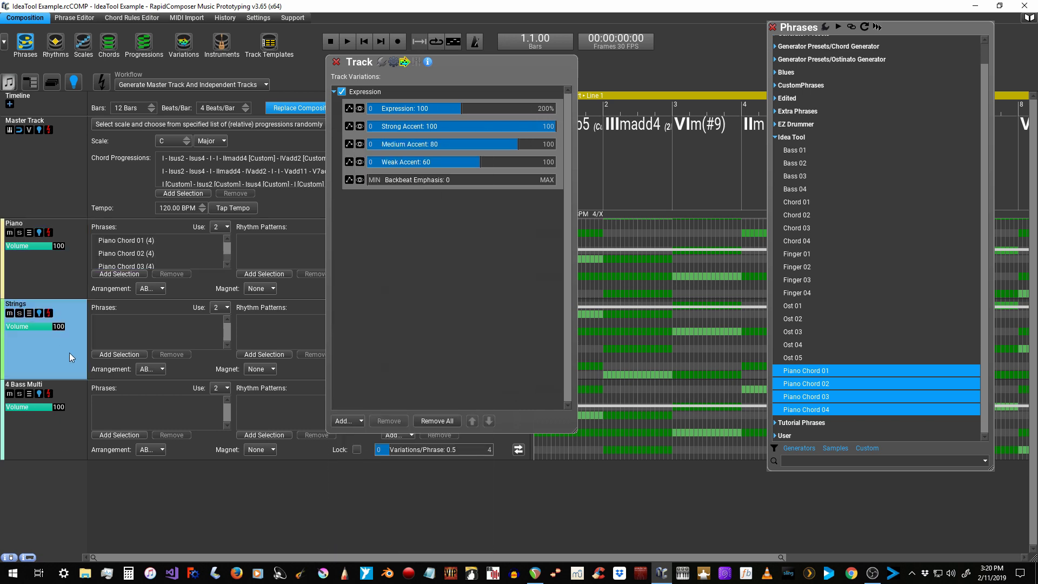
left_click(361, 421)
left_click(364, 556)
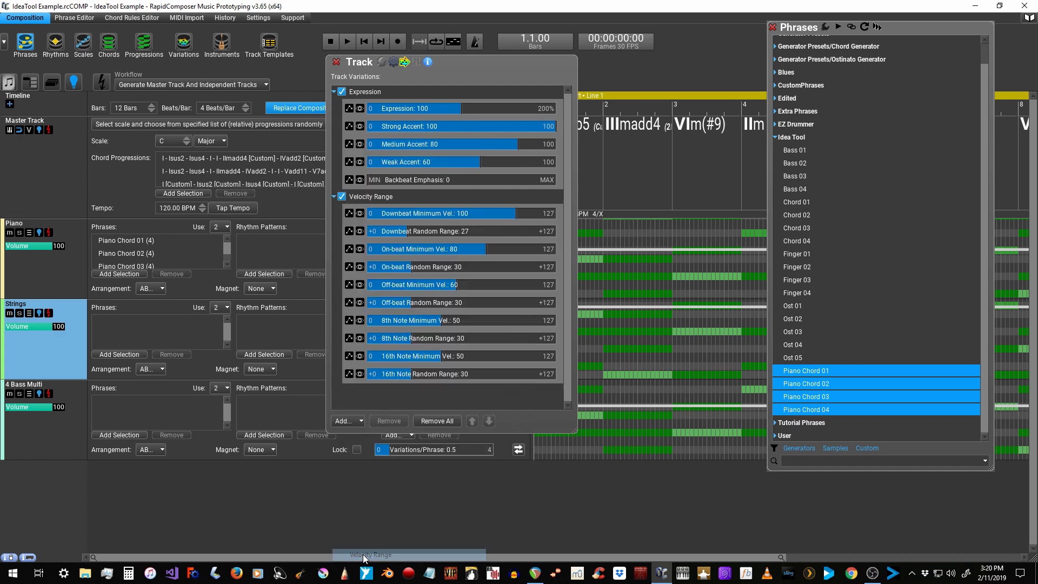
left_click(69, 426)
left_click(361, 422)
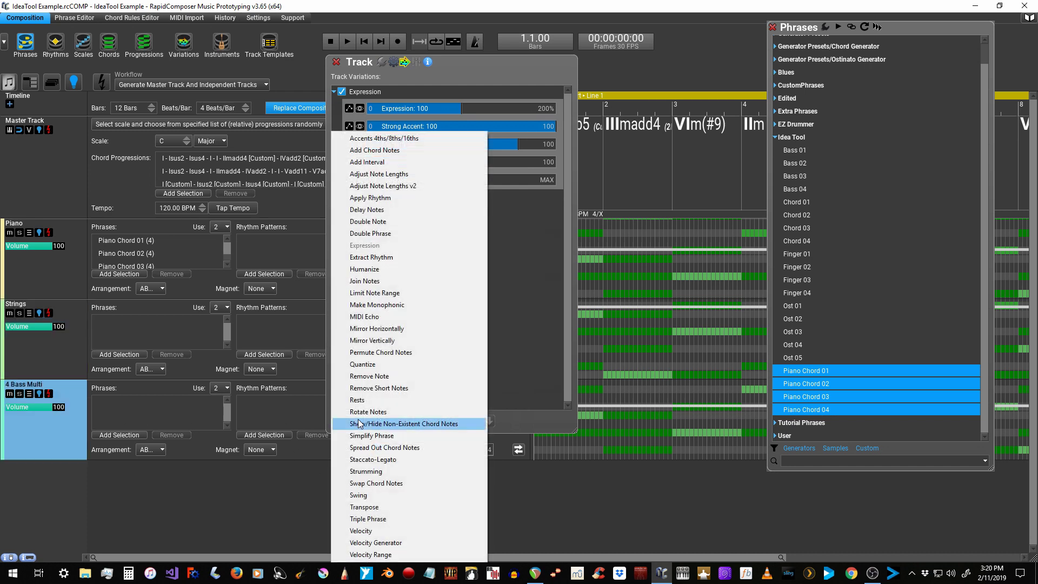
left_click(368, 556)
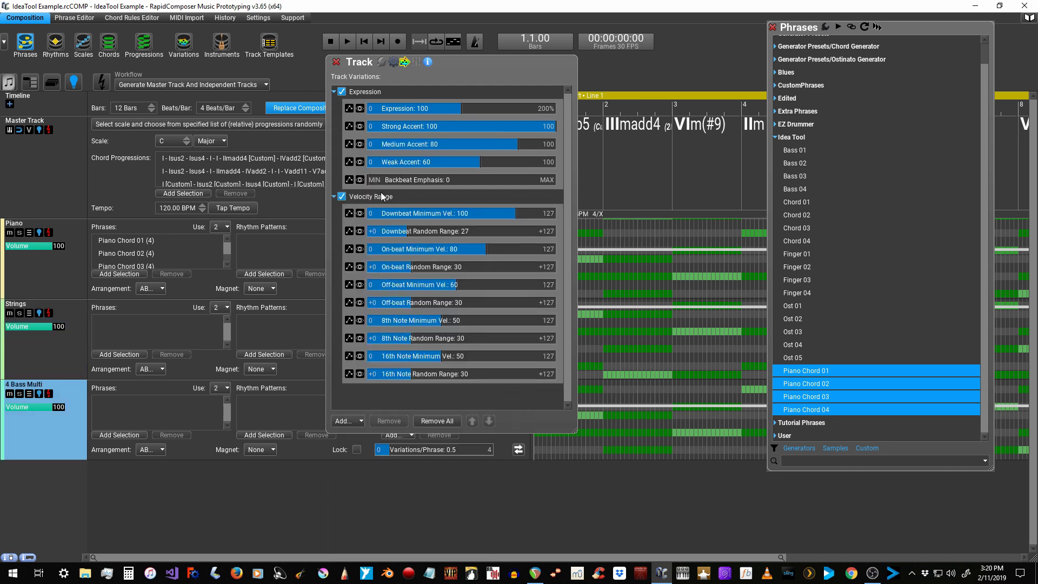
left_click(337, 62)
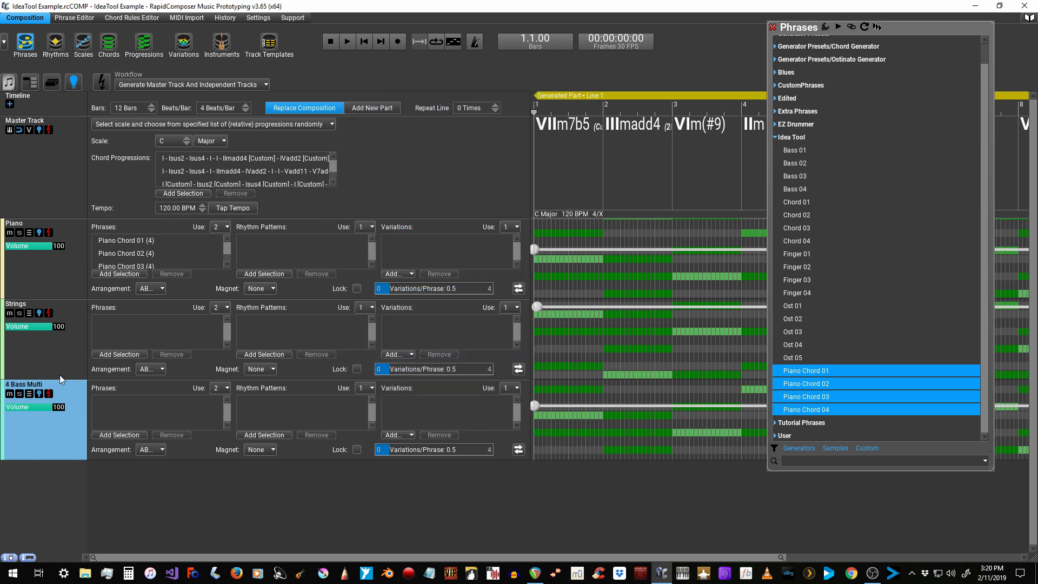
Step: Add the Idea Tool phrase Chord 01 to the Strings track's phrase list and check it in the Phrase Generator
left_click(41, 357)
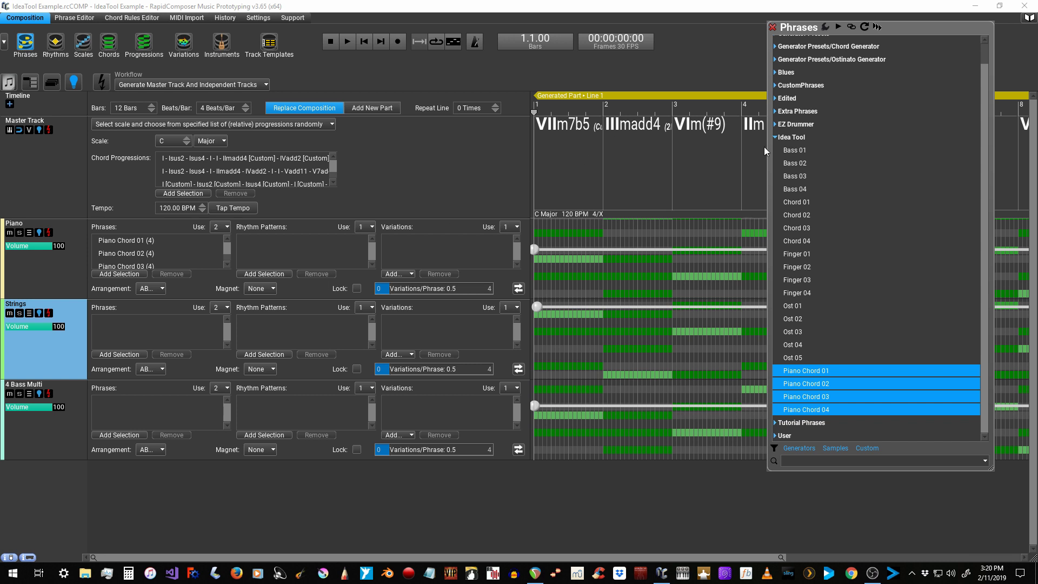
left_click(805, 203)
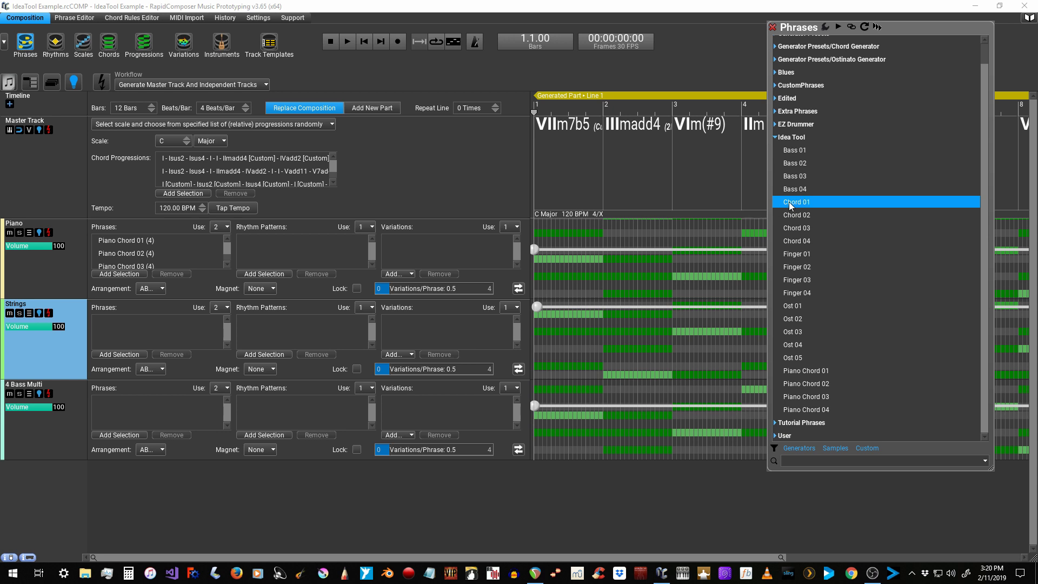
left_click_drag(791, 205, 124, 326)
double_click(124, 326)
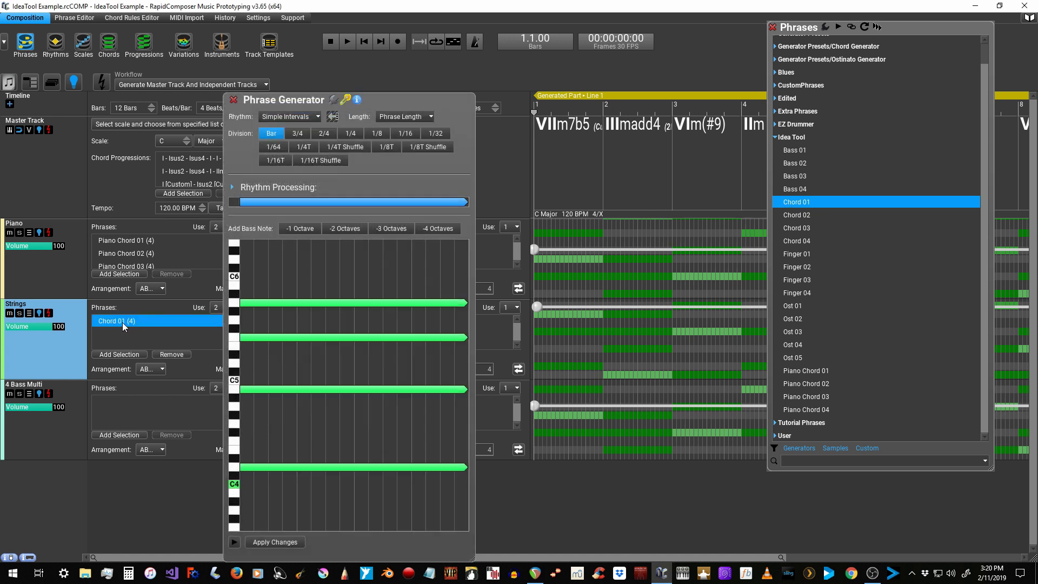
left_click(234, 100)
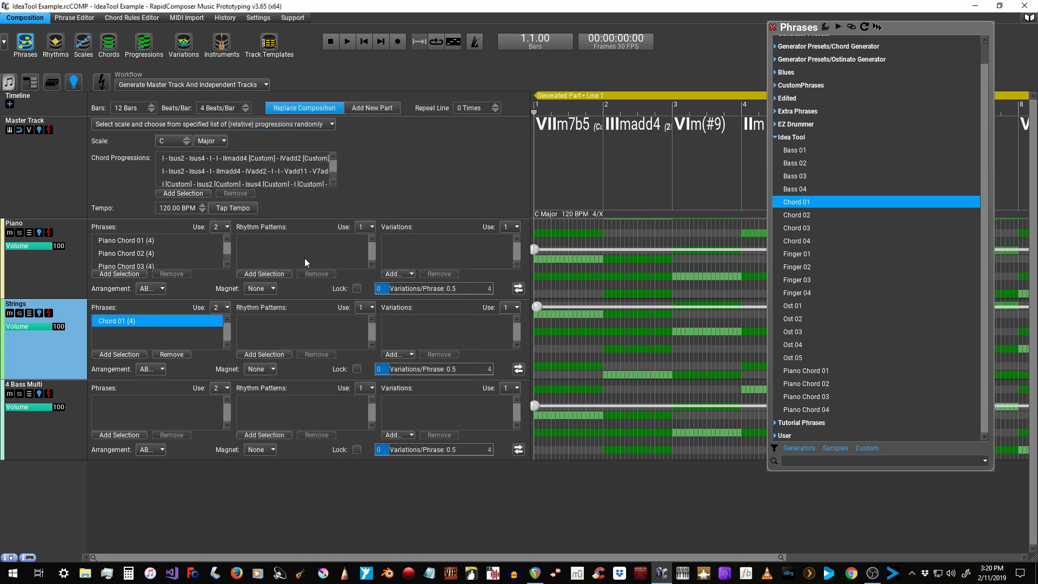
Step: Add the Join Notes variation to the Strings track's variations
double_click(46, 346)
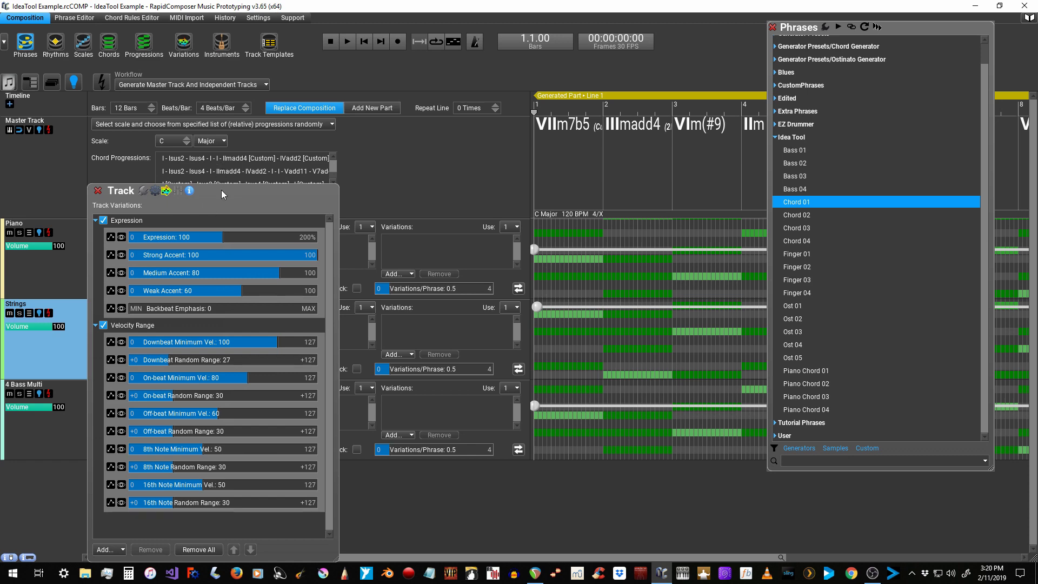
left_click_drag(224, 195, 315, 67)
left_click(213, 426)
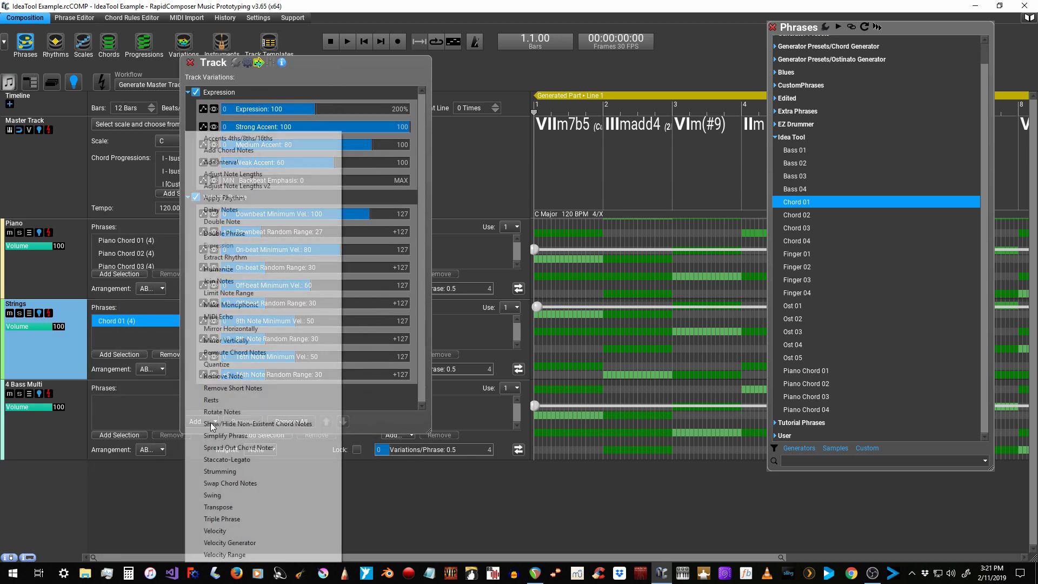
left_click(254, 281)
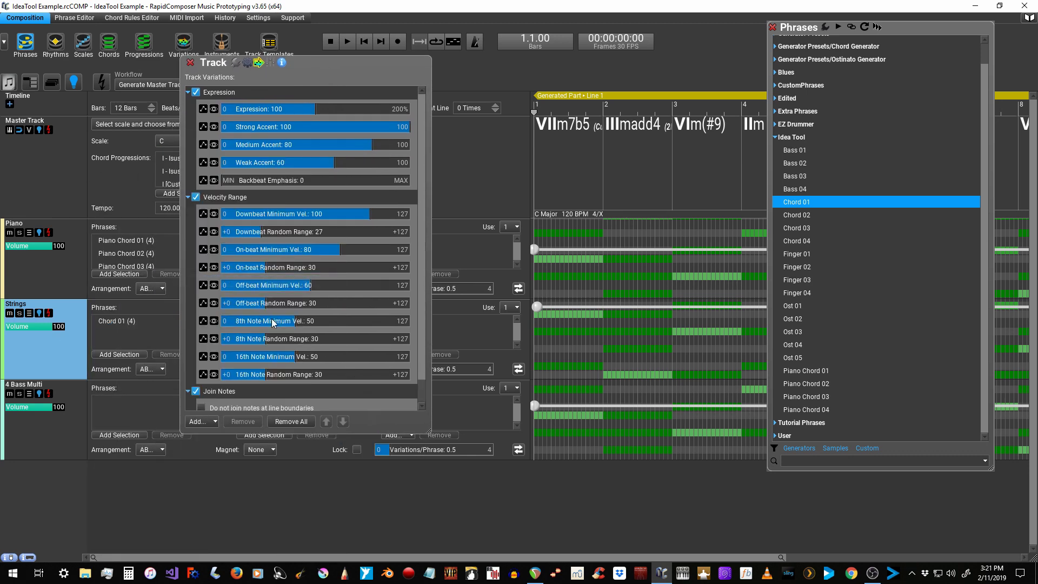
Step: Set the 8th Note Minimum Vel. to 21 in the Strings track's Velocity Range variation and close the track settings
left_click(330, 327)
key("BackSpace")
key("BackSpace")
type("21")
left_click_drag(420, 335, 425, 411)
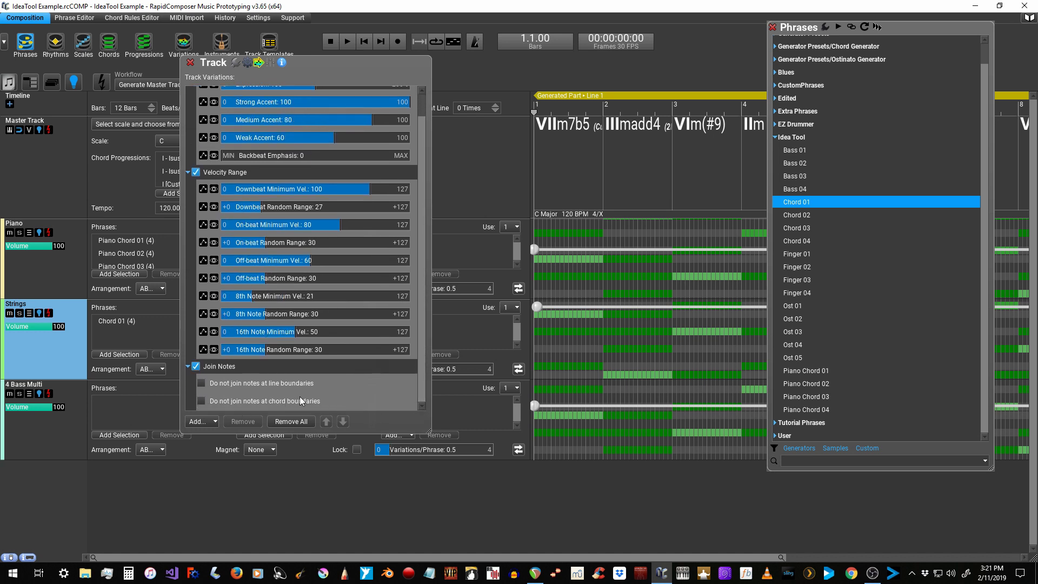
left_click(191, 63)
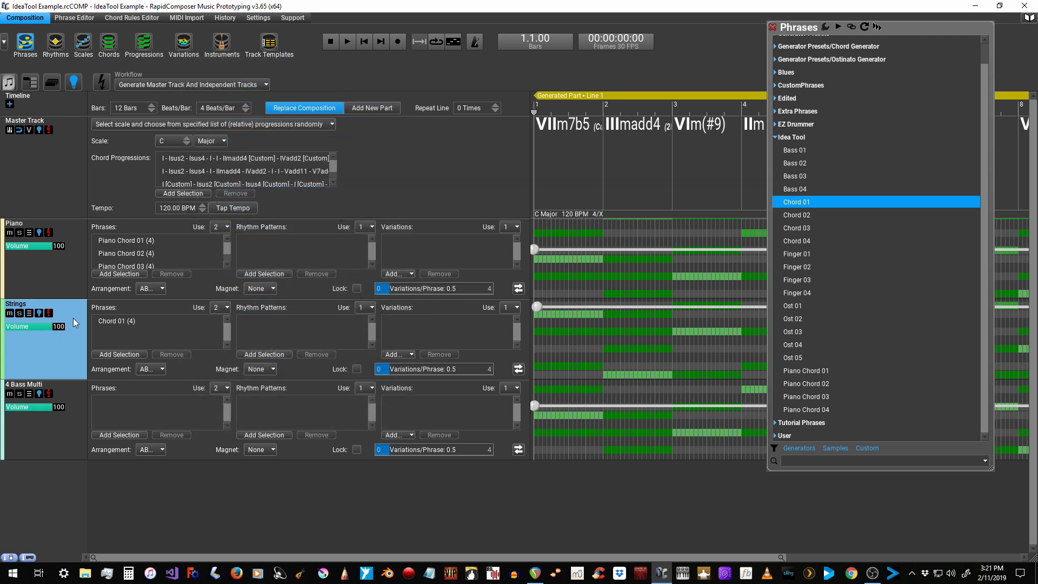
Step: Close the Phrases browser, generate the Strings track, and enlarge the Piano track until its whole phrase list fits
left_click(772, 27)
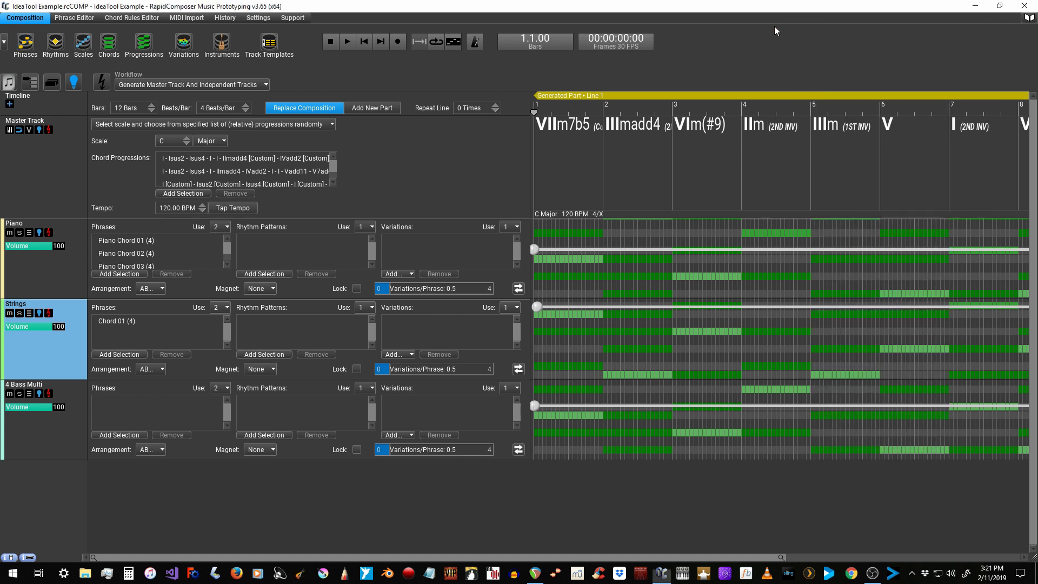
left_click(49, 315)
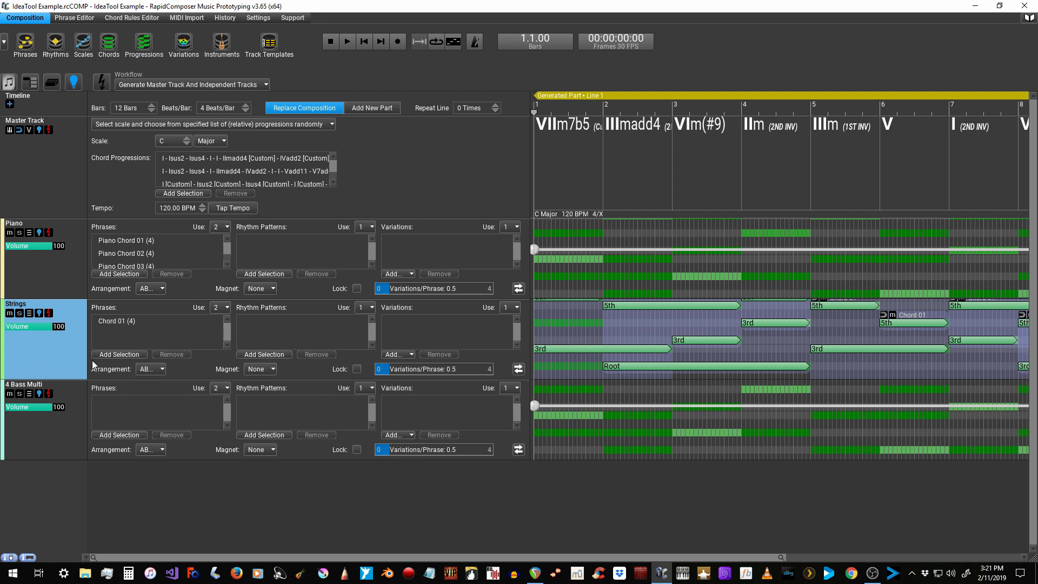
left_click(31, 278)
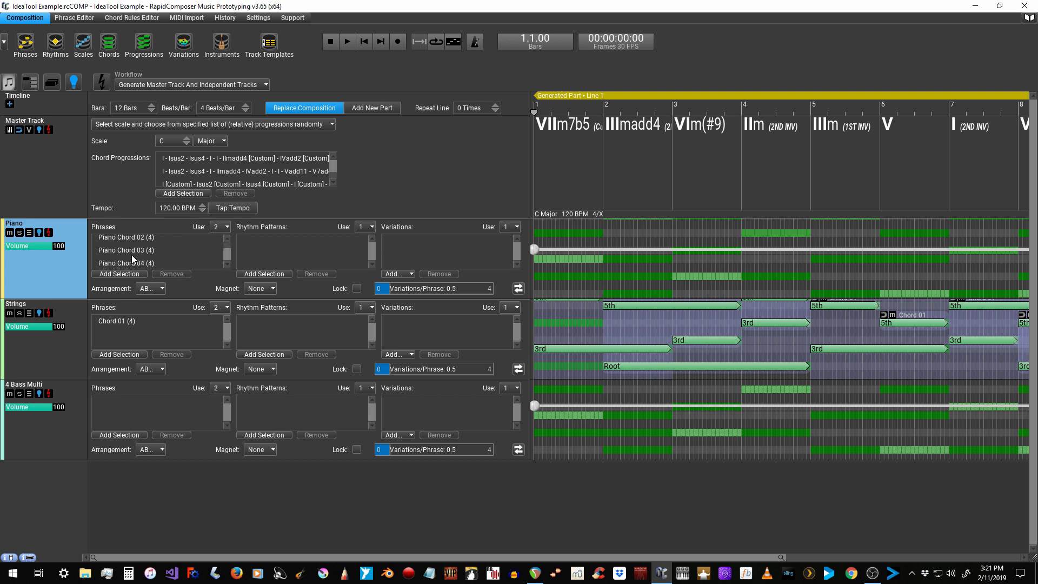
left_click_drag(62, 298, 66, 344)
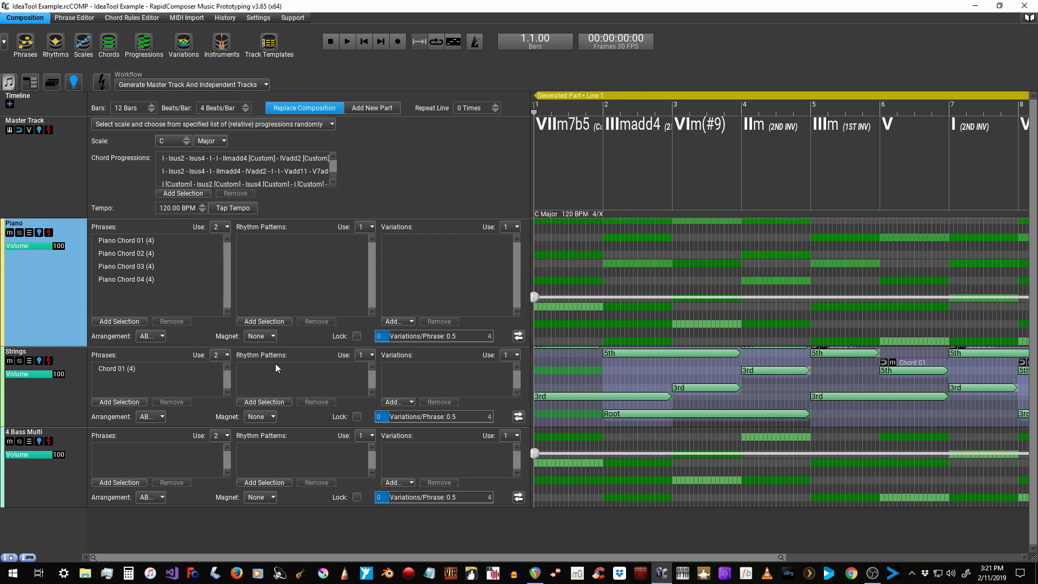
Step: Examine the Piano track's phrase count and arrangement options and the four phrases in its list
left_click(221, 227)
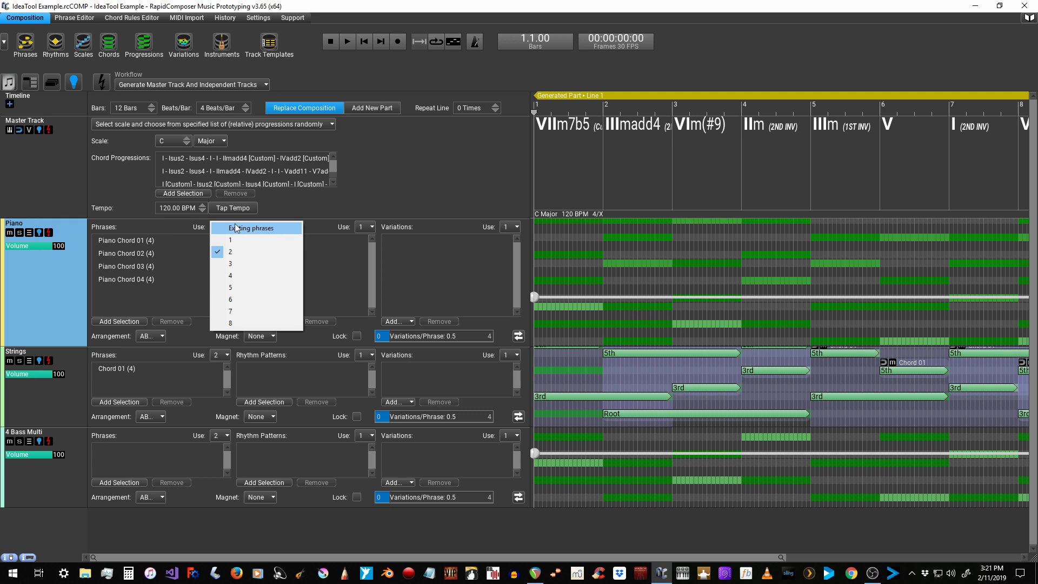
left_click(168, 225)
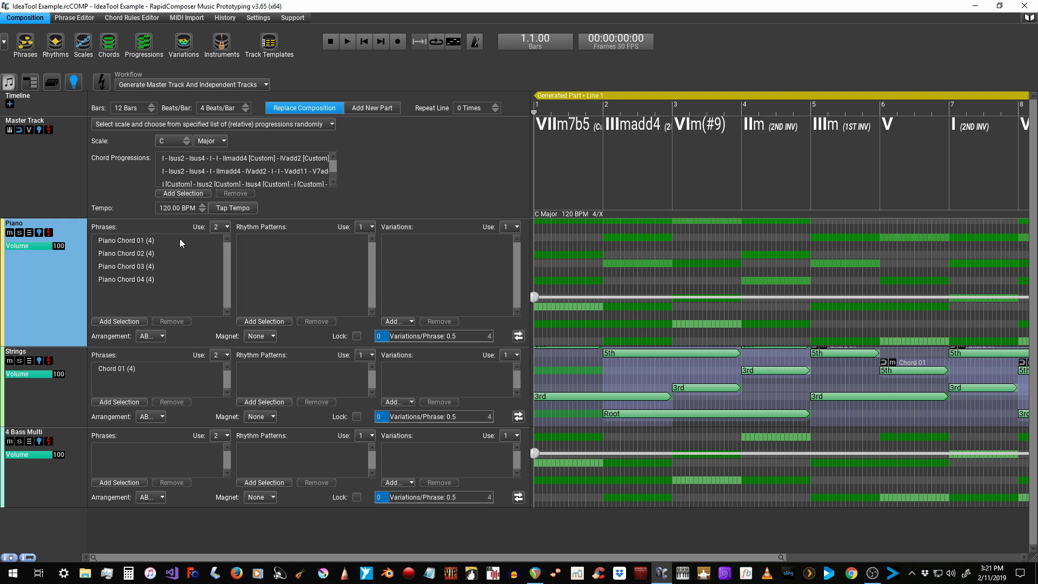
left_click(142, 338)
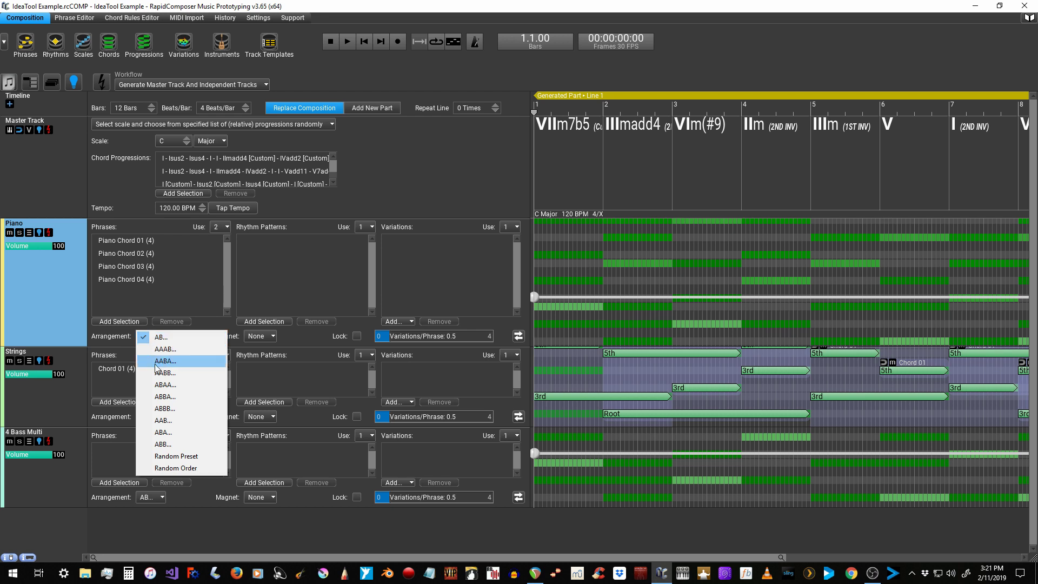
left_click(74, 302)
left_click(135, 243)
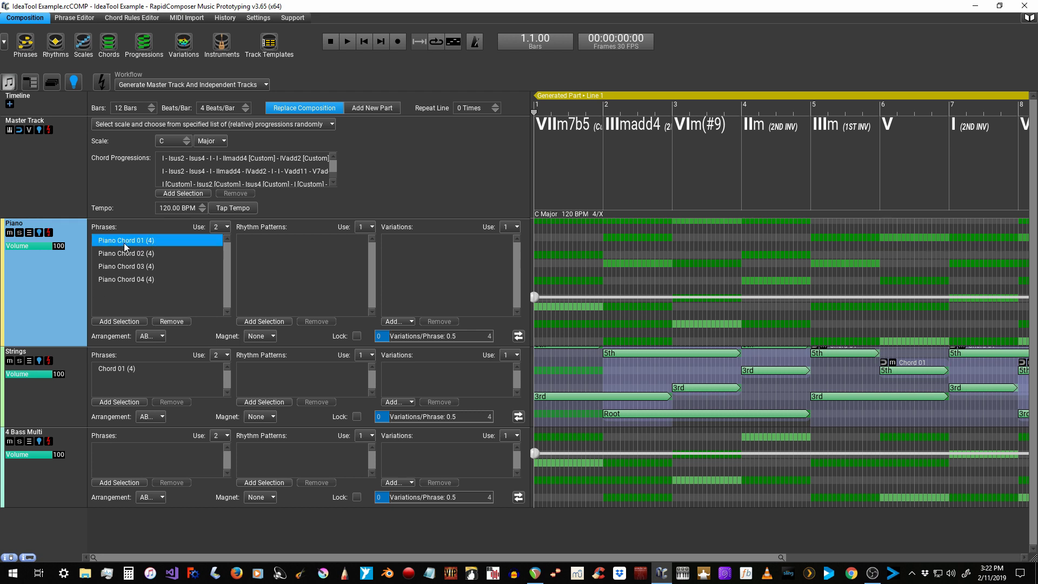
left_click(125, 253)
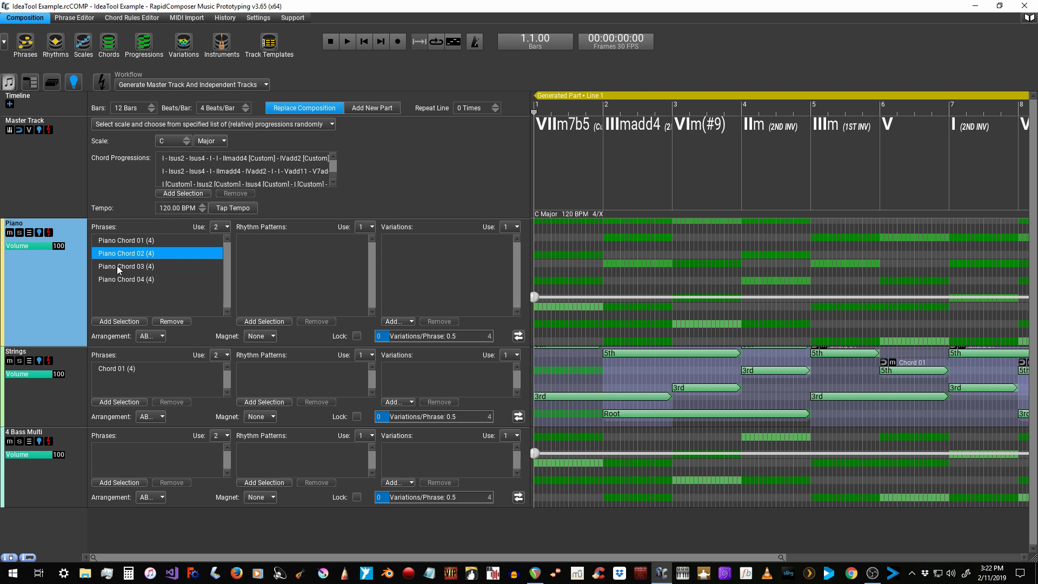
left_click(116, 265)
left_click(137, 282)
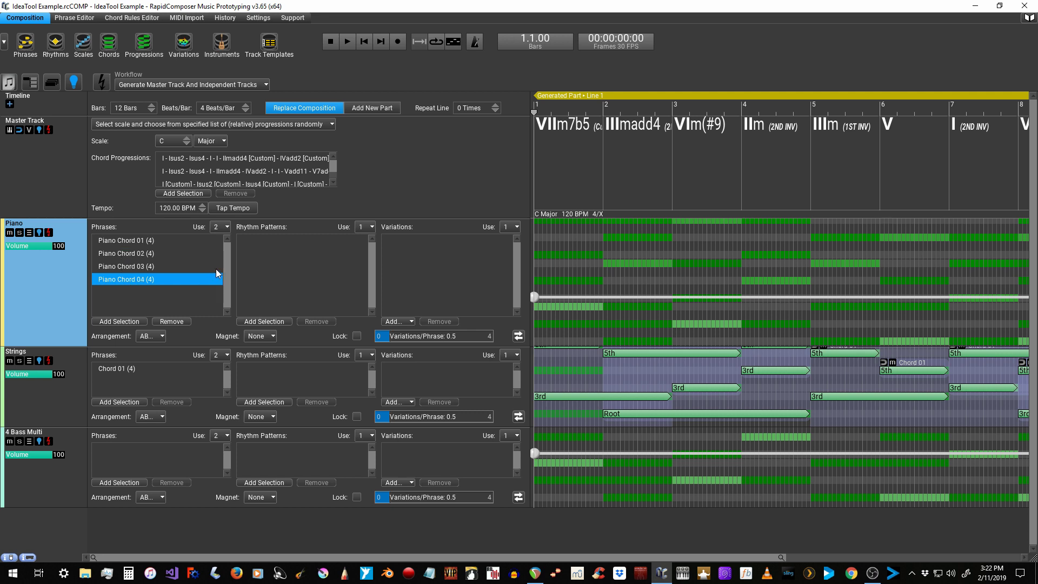
Step: Set the Piano track to use 4 phrases in a Random Preset arrangement and generate the track
left_click(224, 227)
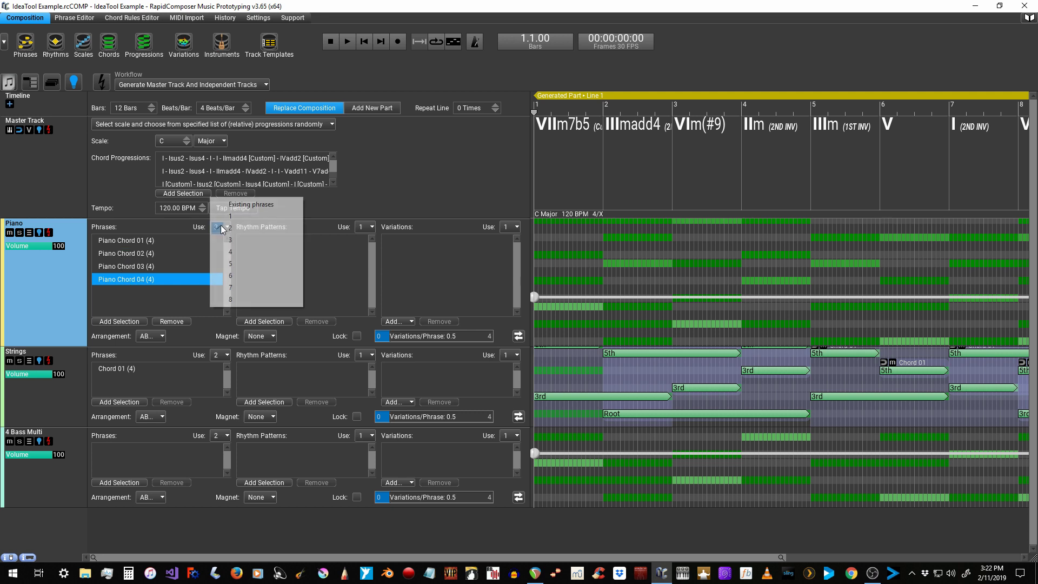
left_click(242, 252)
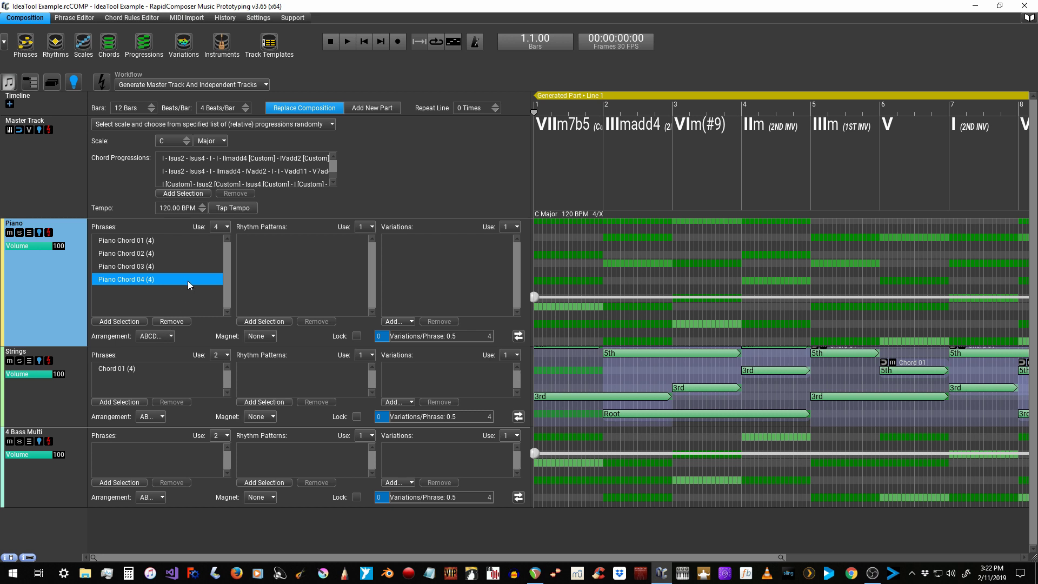
left_click(150, 337)
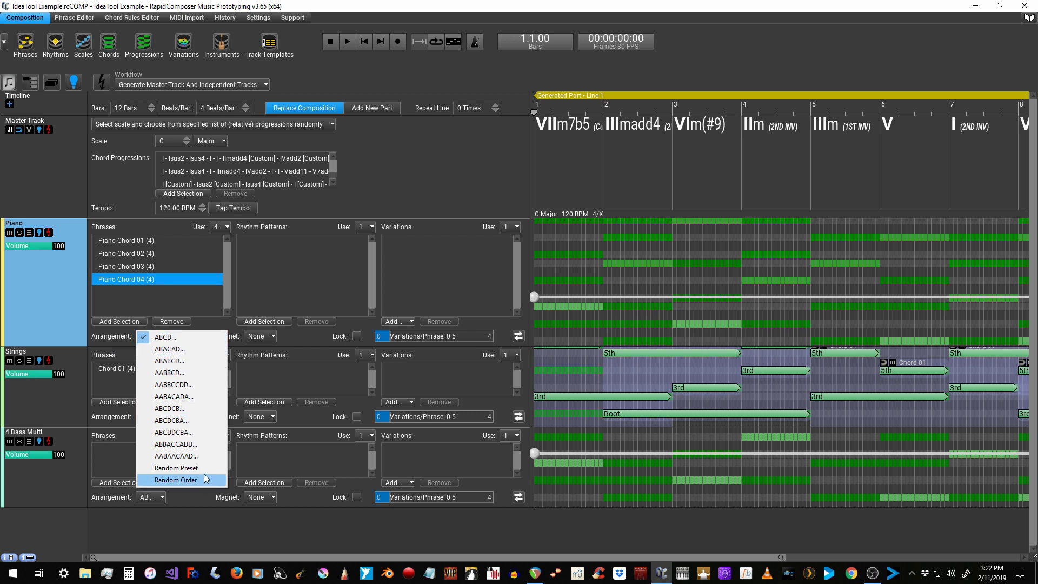
left_click(177, 468)
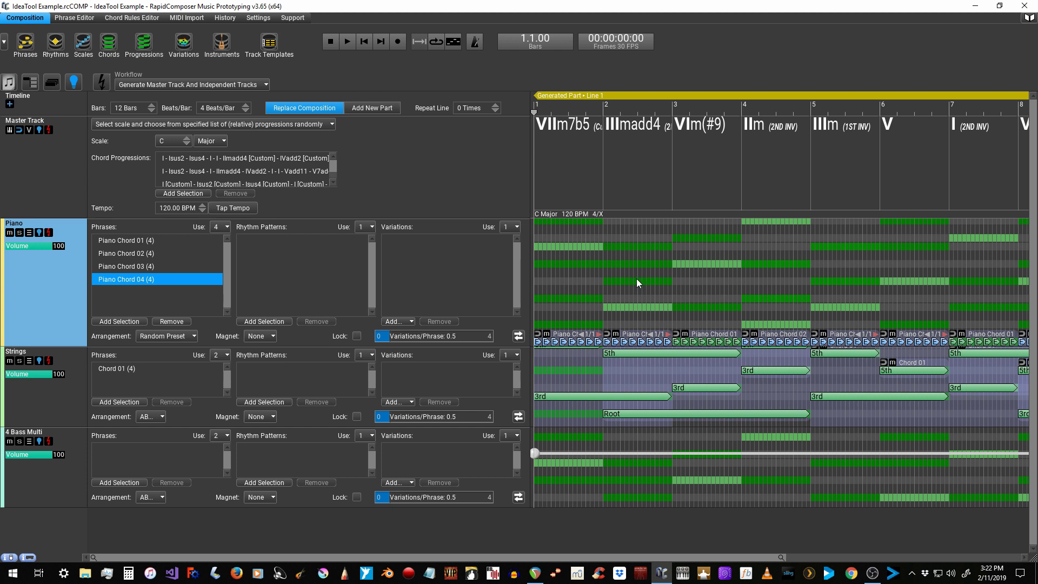
Step: Set the right-hand position of phrases Piano Chord 04 and Piano Chord 03 to 1 (Root Is Lowest, from C3)
double_click(139, 277)
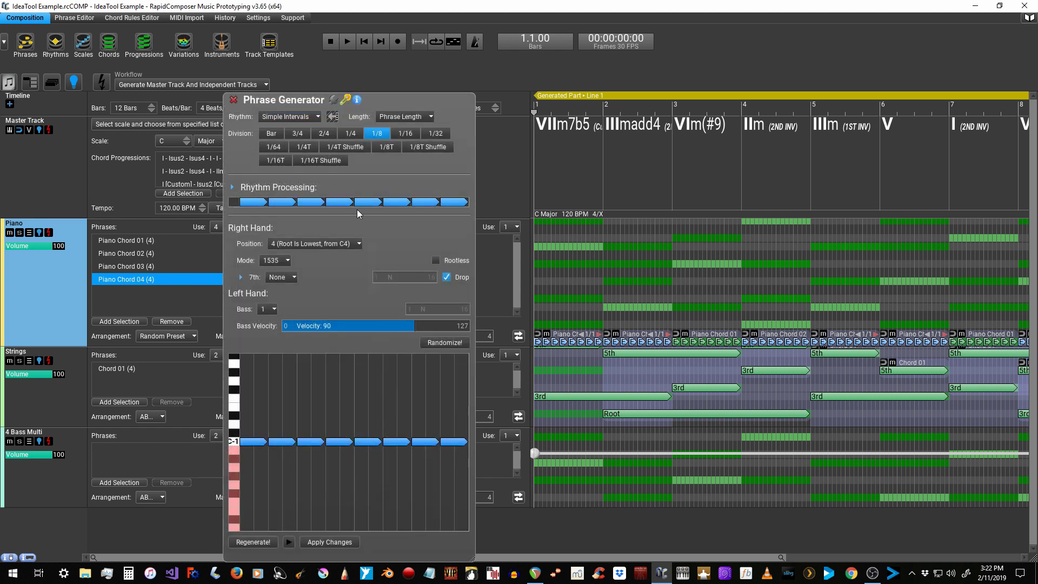
left_click(330, 244)
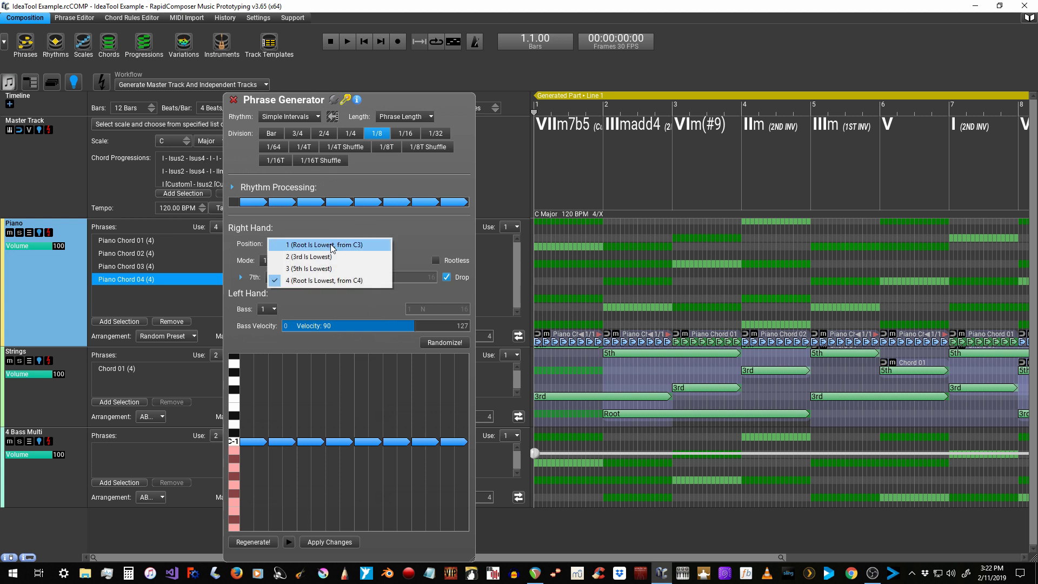
left_click(330, 244)
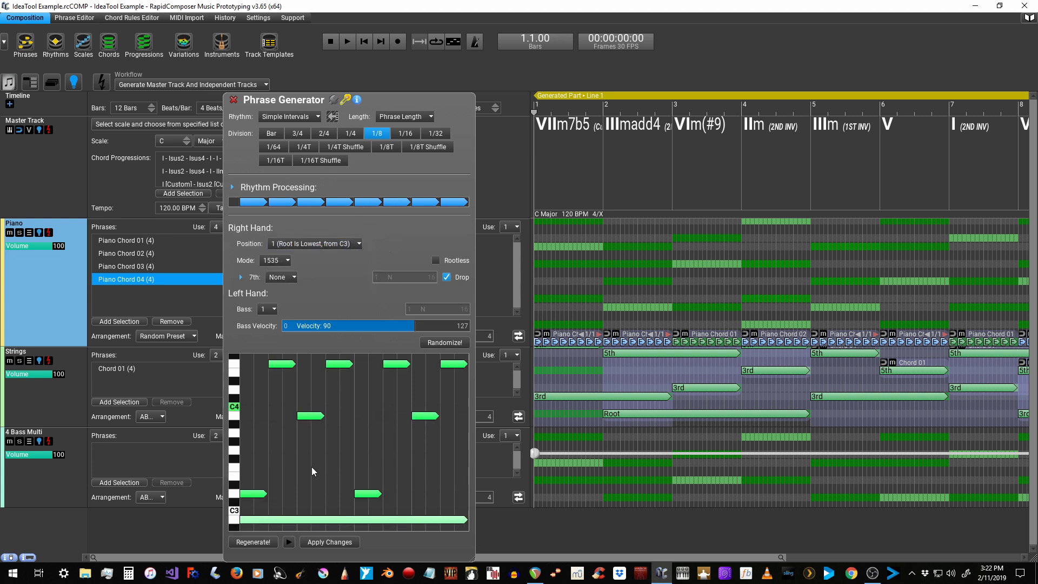
left_click(133, 268)
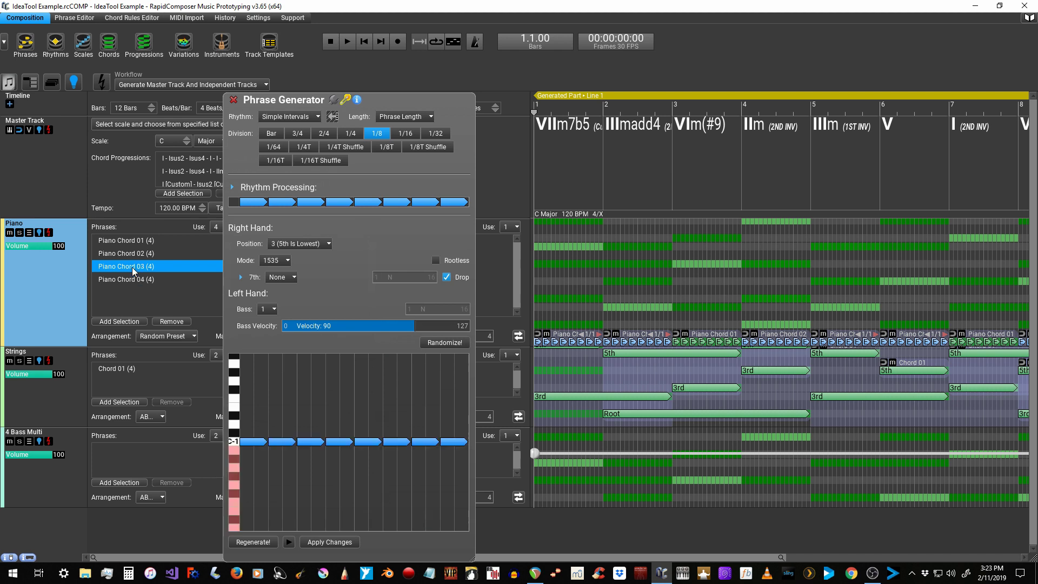
left_click(317, 243)
left_click(325, 245)
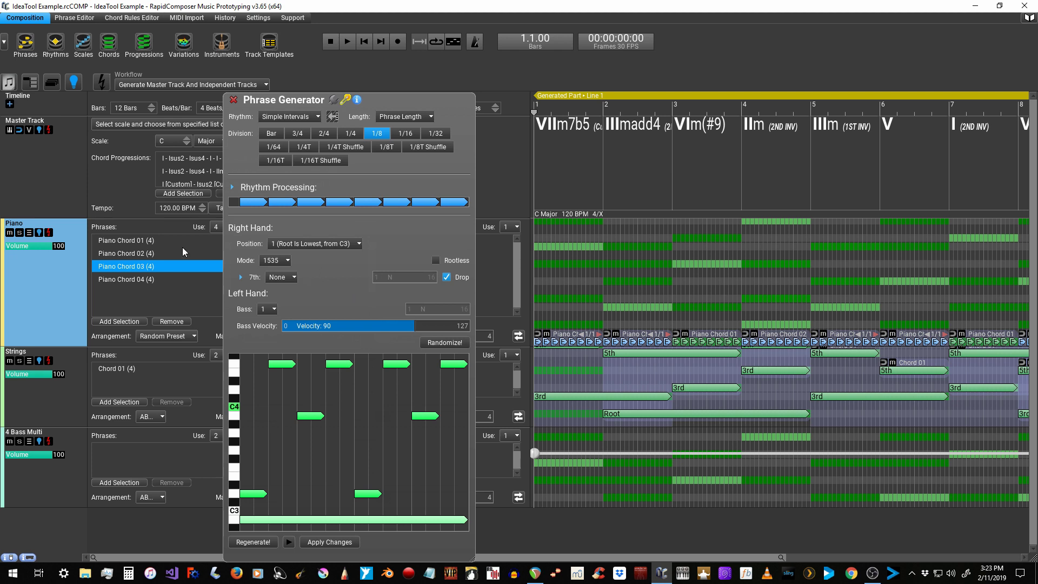
Step: Set the right-hand position of Piano Chord 02 to 3 (5th Is Lowest) and of Piano Chord 01 to 4 (Root Is Lowest, from C4)
left_click(140, 255)
left_click(322, 243)
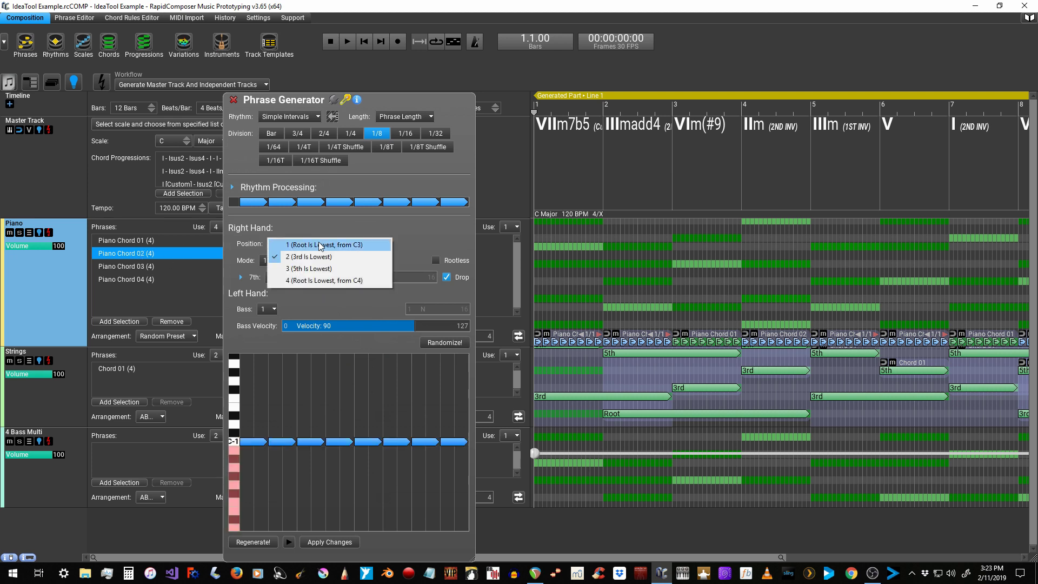
left_click(349, 270)
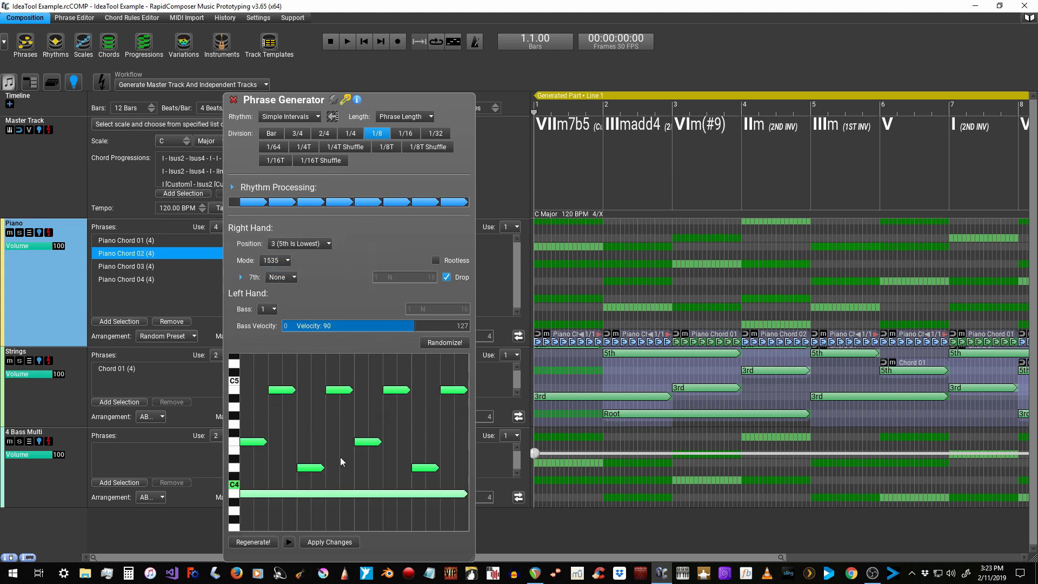
left_click(121, 241)
left_click(302, 240)
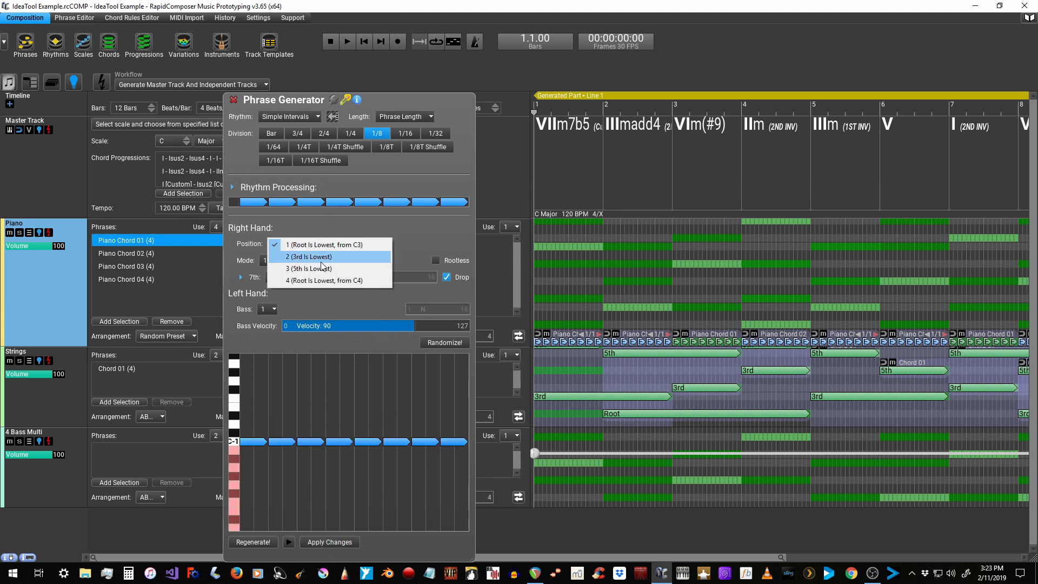
left_click(301, 281)
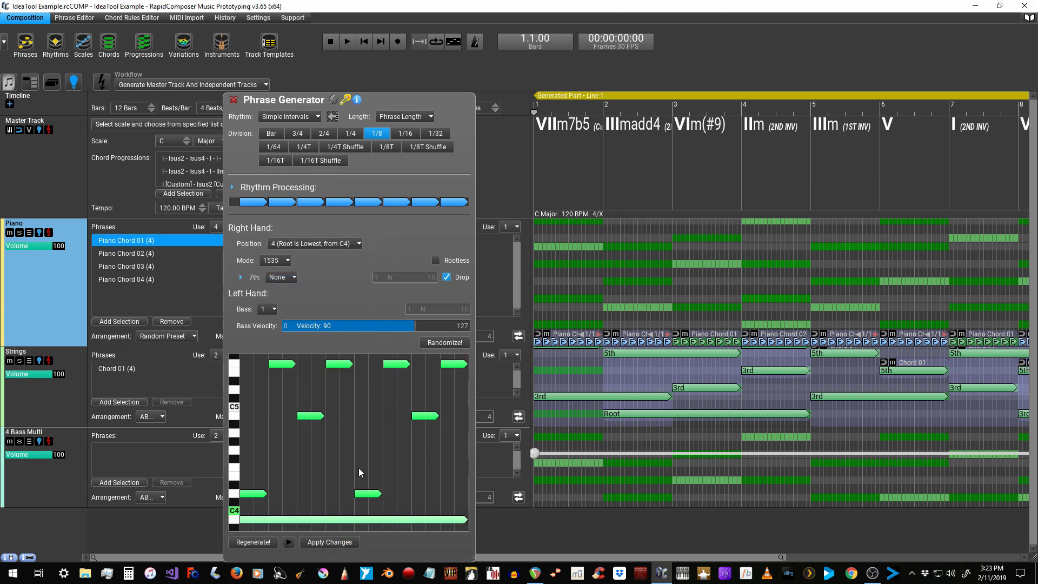
Step: Regenerate the Piano track, close the Phrase Generator and examine the pitch heights of the generated piano phrases
left_click(49, 232)
left_click(233, 97)
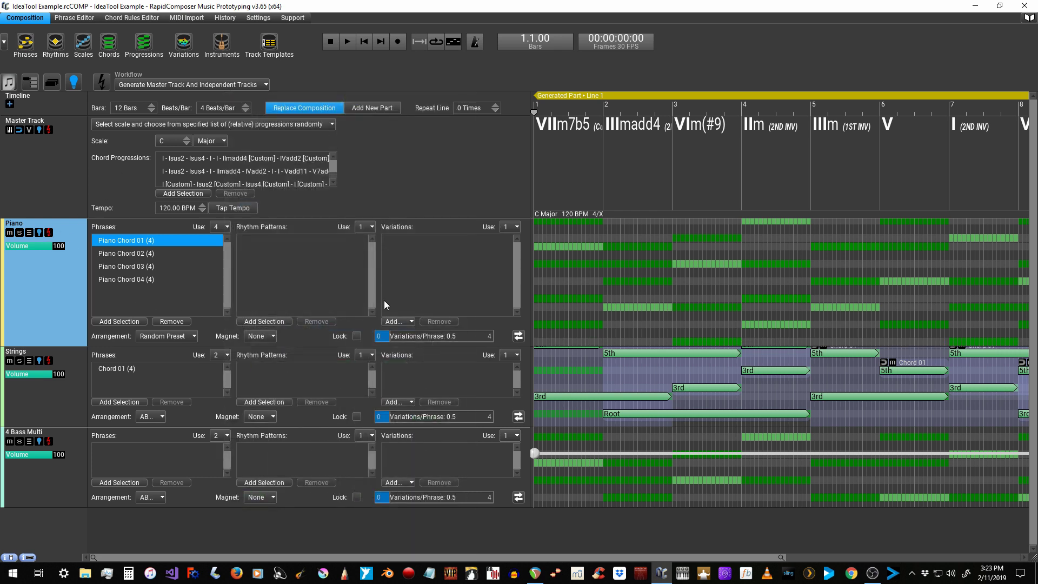
left_click(553, 373)
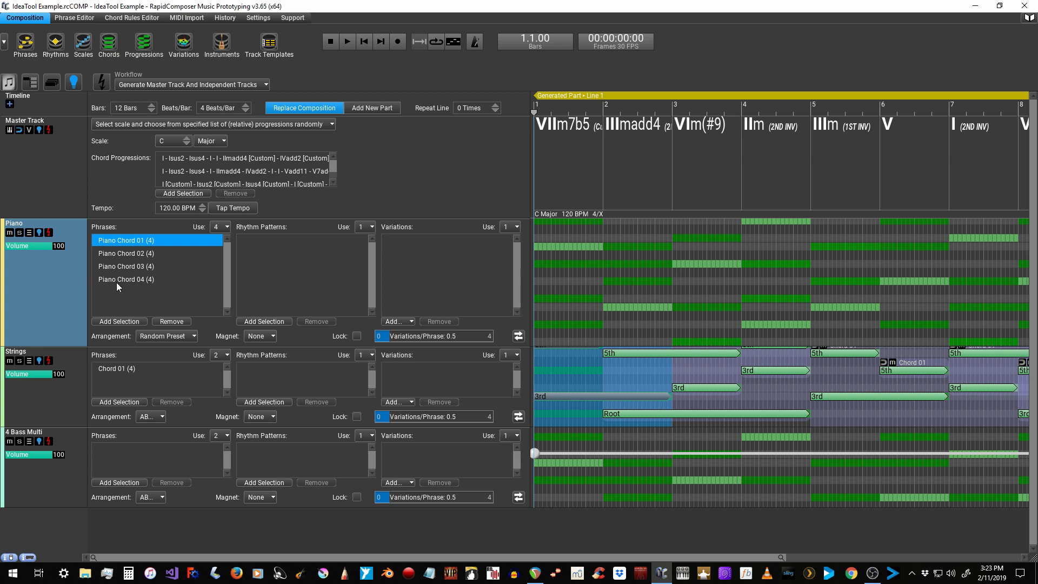
left_click(335, 47)
left_click(625, 291)
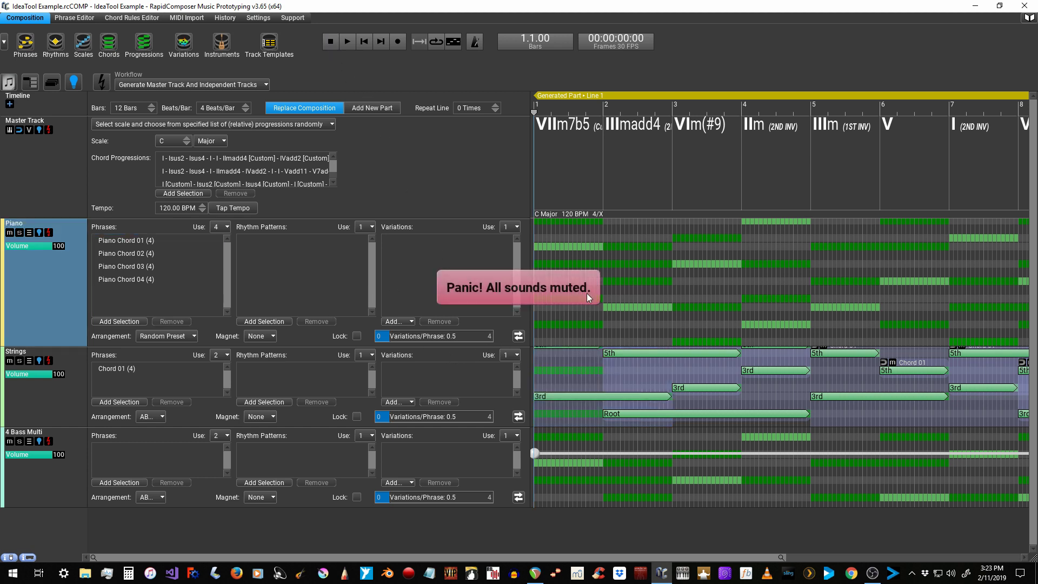
scroll(623, 284, "up", 4)
scroll(624, 281, "up", 5)
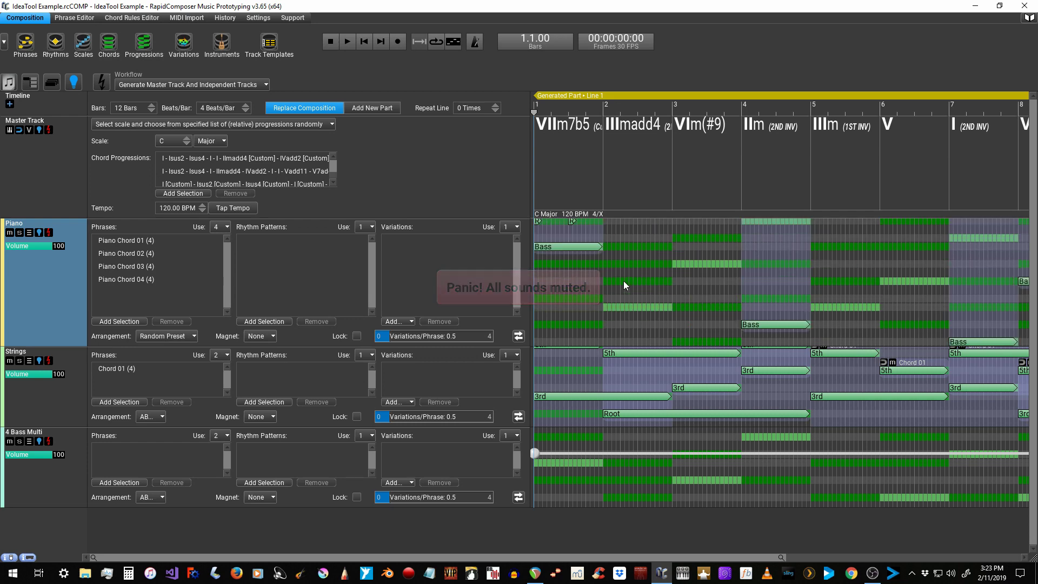
scroll(624, 281, "up", 4)
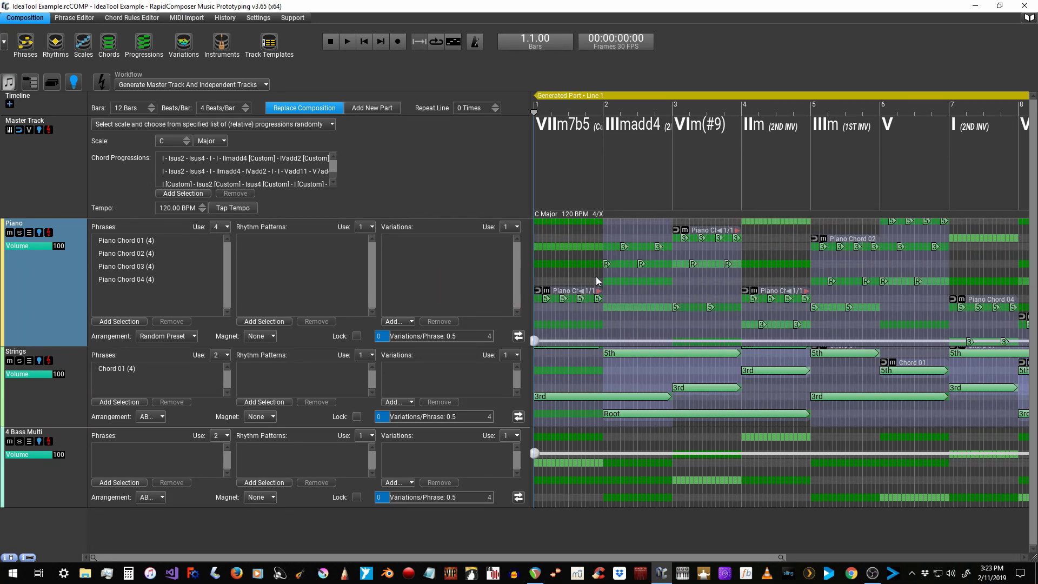
scroll(596, 277, "down", 2)
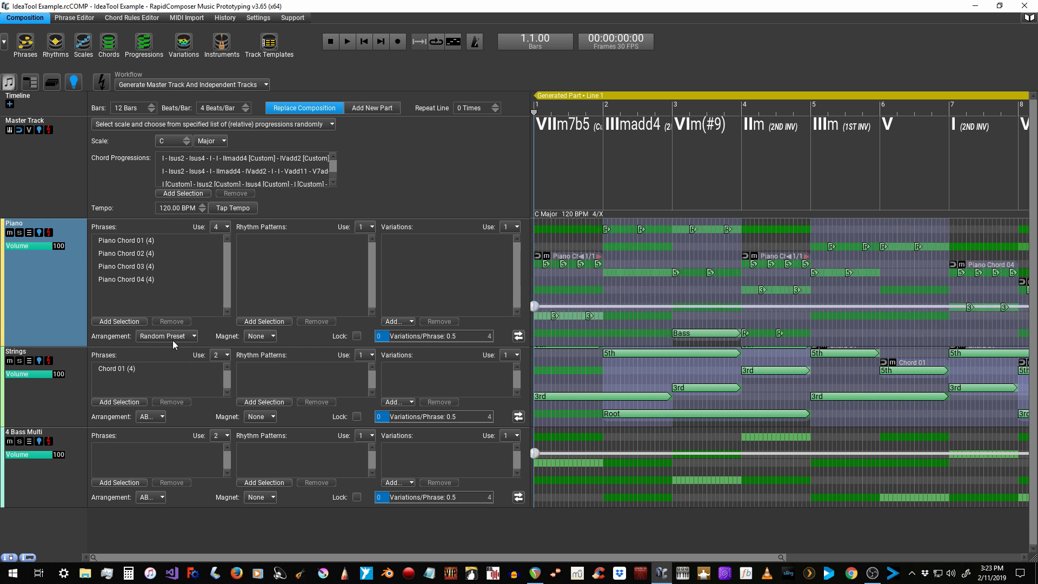
Step: Set the Piano track's magnet to Average Note Height Follows Envelope and apply the same magnet mode to all its existing phrases
left_click(274, 335)
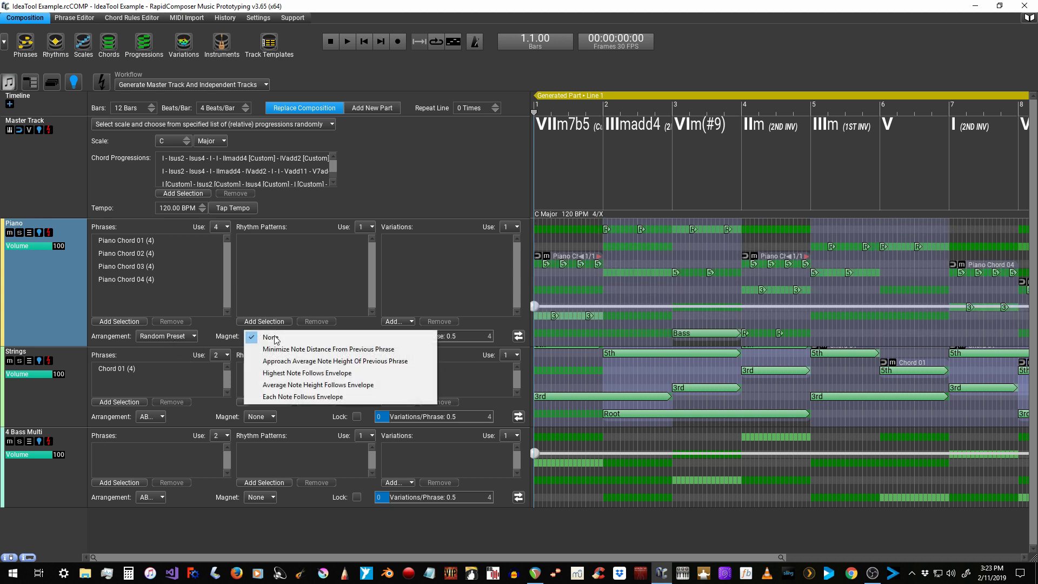
left_click(303, 384)
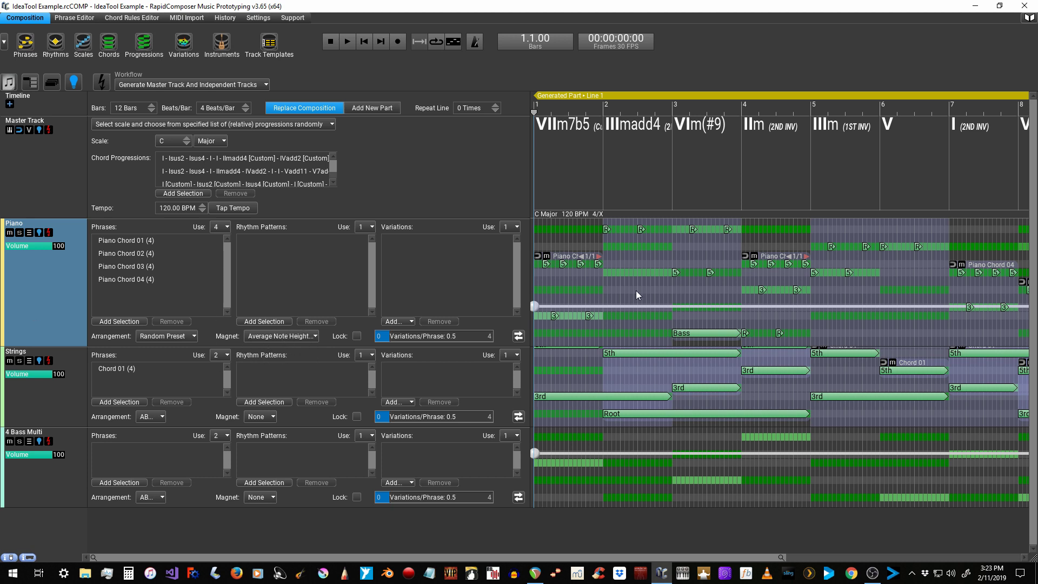
double_click(40, 277)
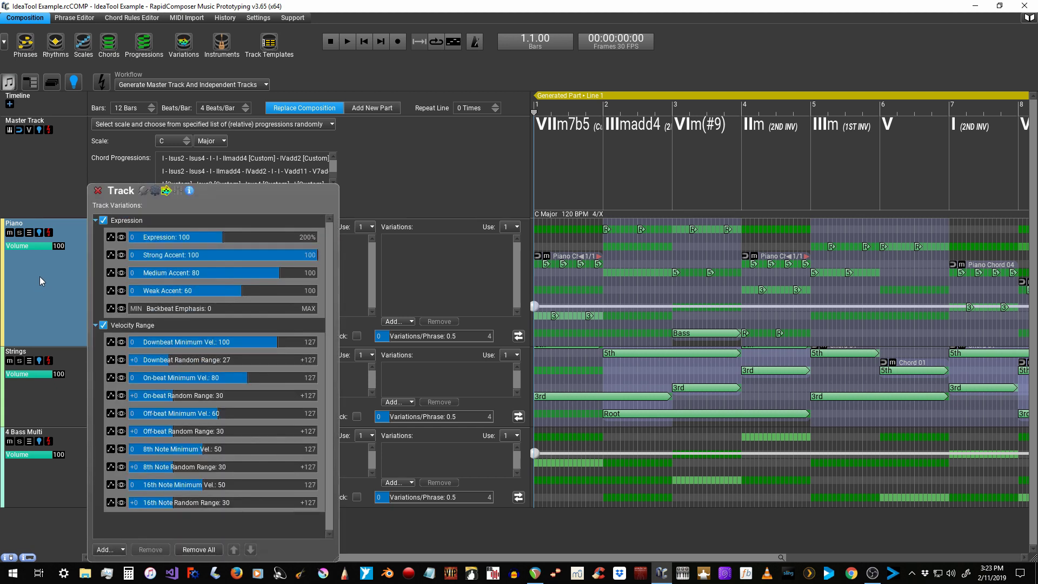
left_click(143, 193)
left_click_drag(206, 197, 258, 162)
left_click(247, 158)
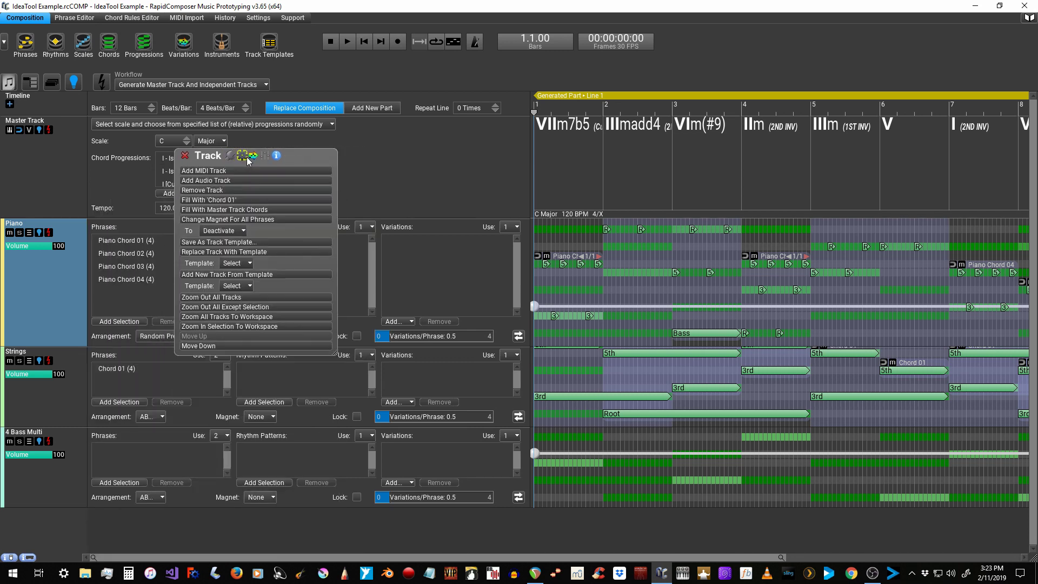
left_click(224, 232)
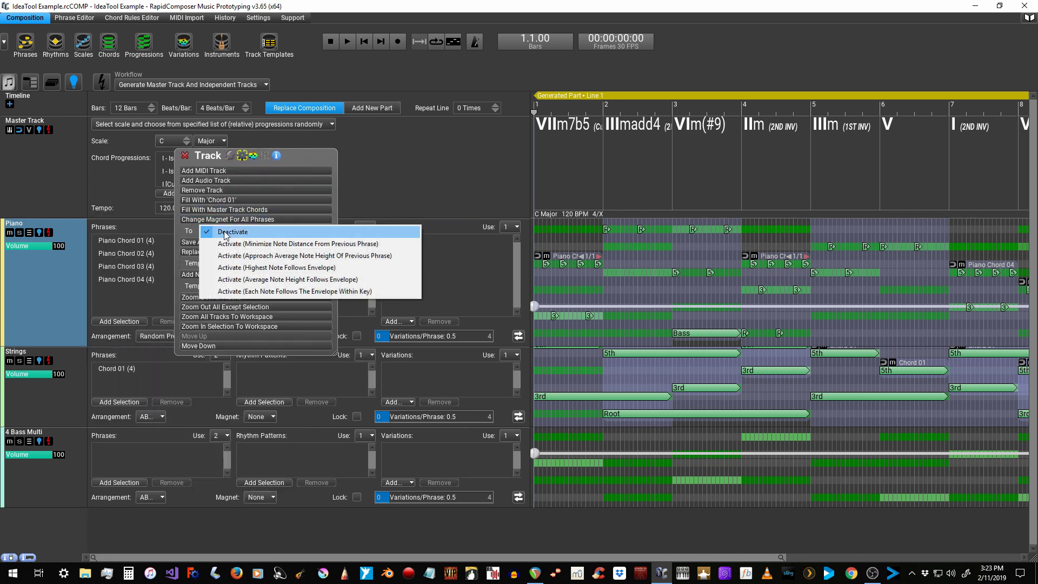
left_click(225, 280)
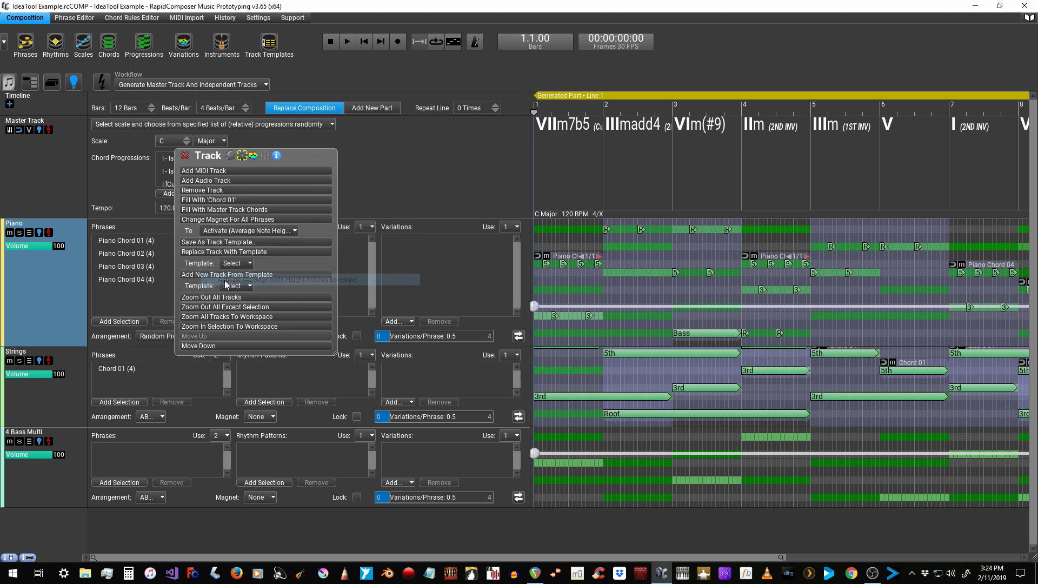
left_click(224, 219)
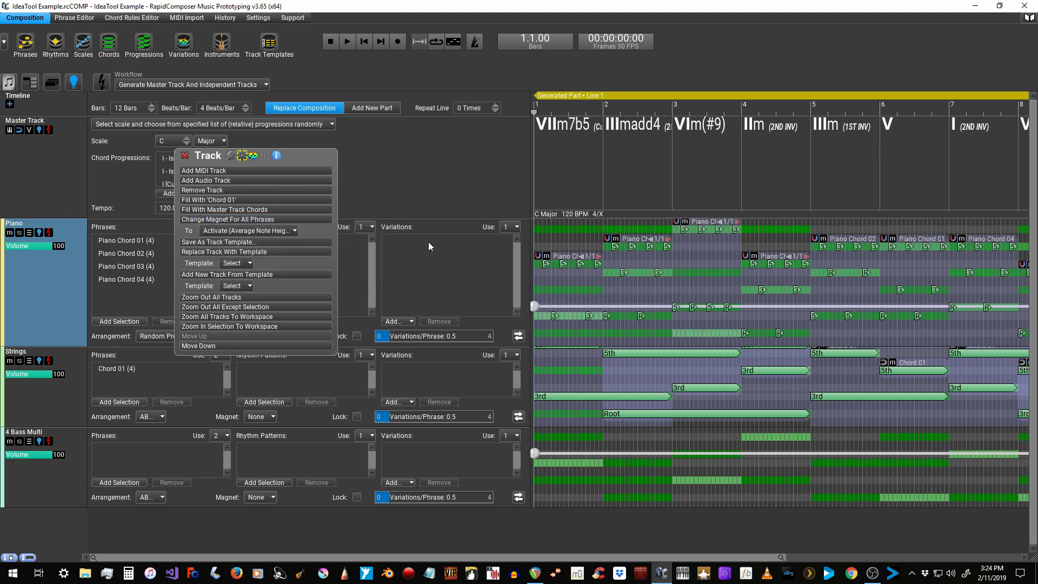
left_click(185, 156)
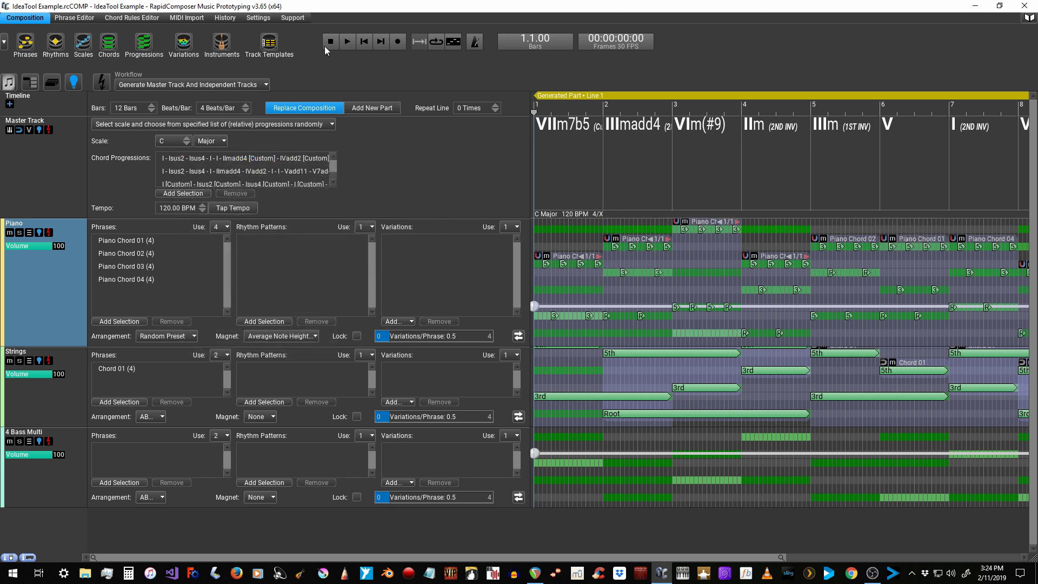
Step: Solo the Piano track, play the composition through its last bars and stop playback
left_click(20, 233)
left_click(347, 42)
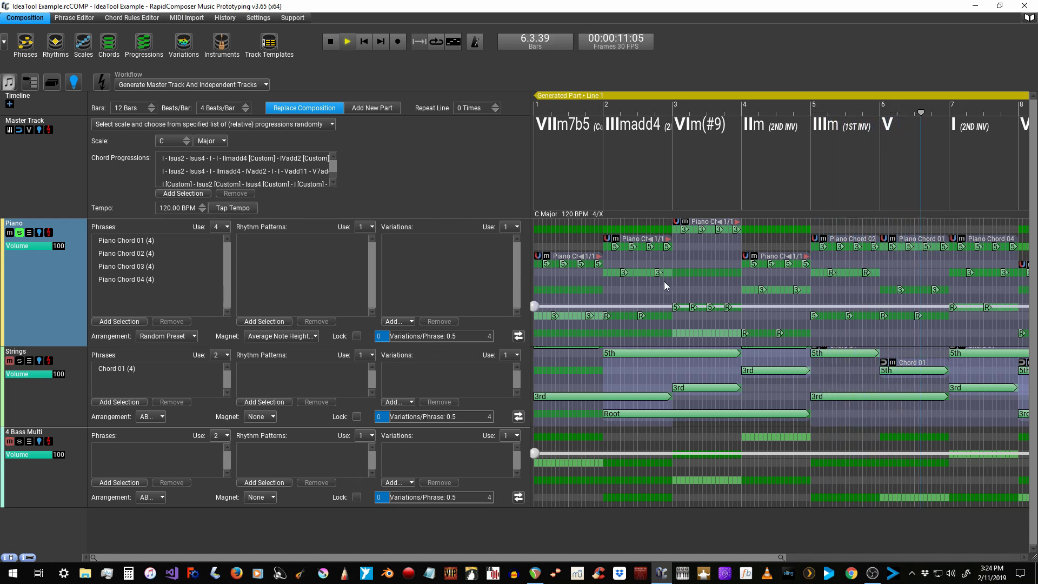
scroll(664, 281, "up", 2)
scroll(610, 361, "up", 2)
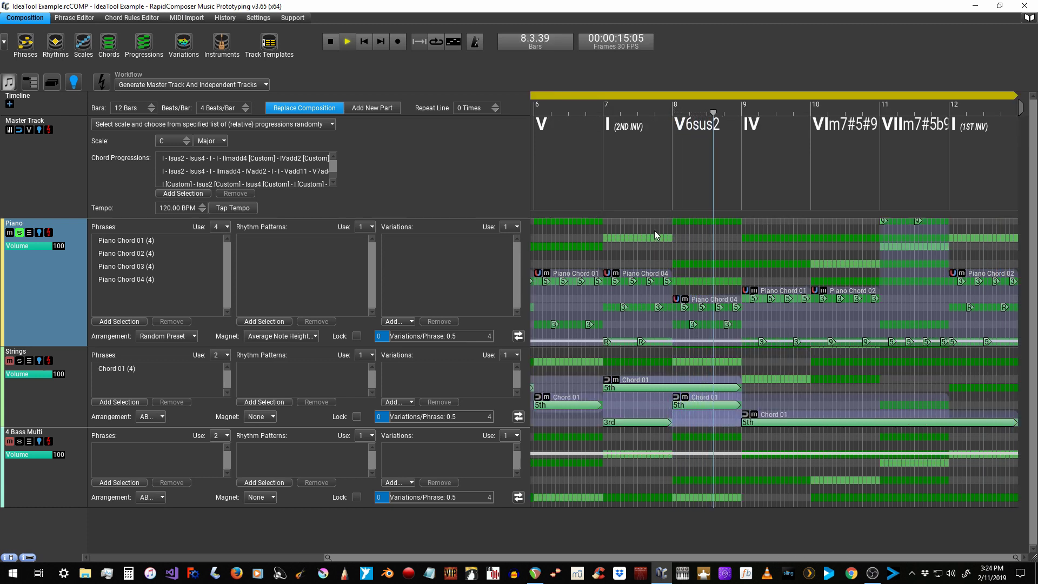
left_click(331, 42)
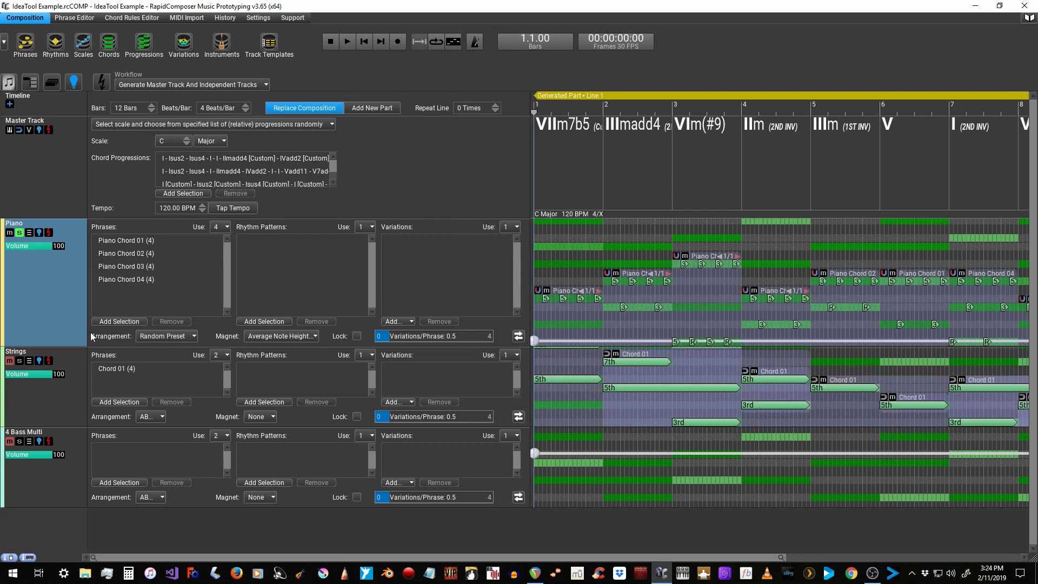
Step: Add the Idea Tool phrases Finger 01 through Finger 04 to the Piano track's phrase list and close the Phrases browser
left_click(132, 321)
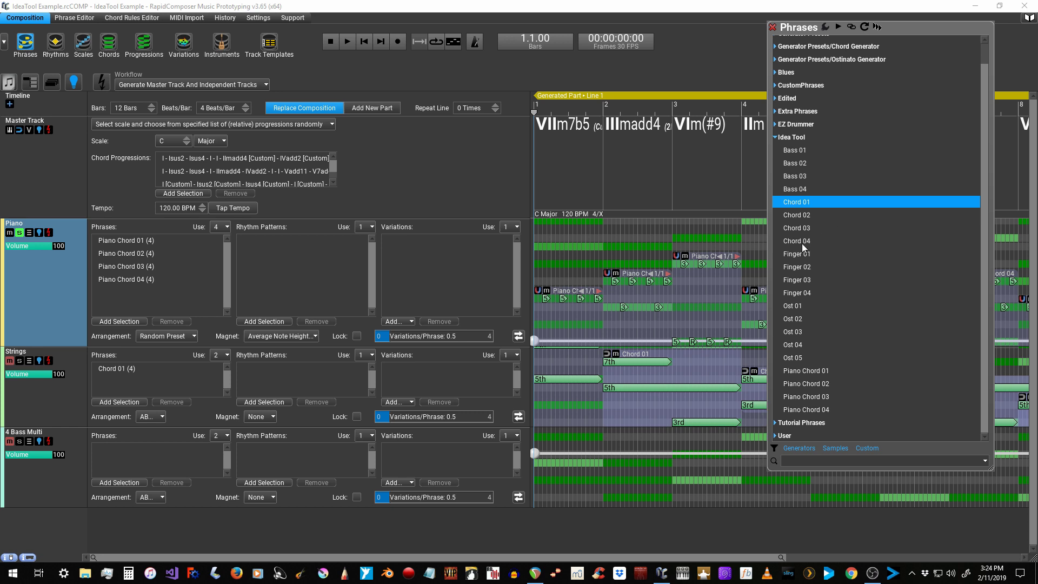
left_click(786, 258)
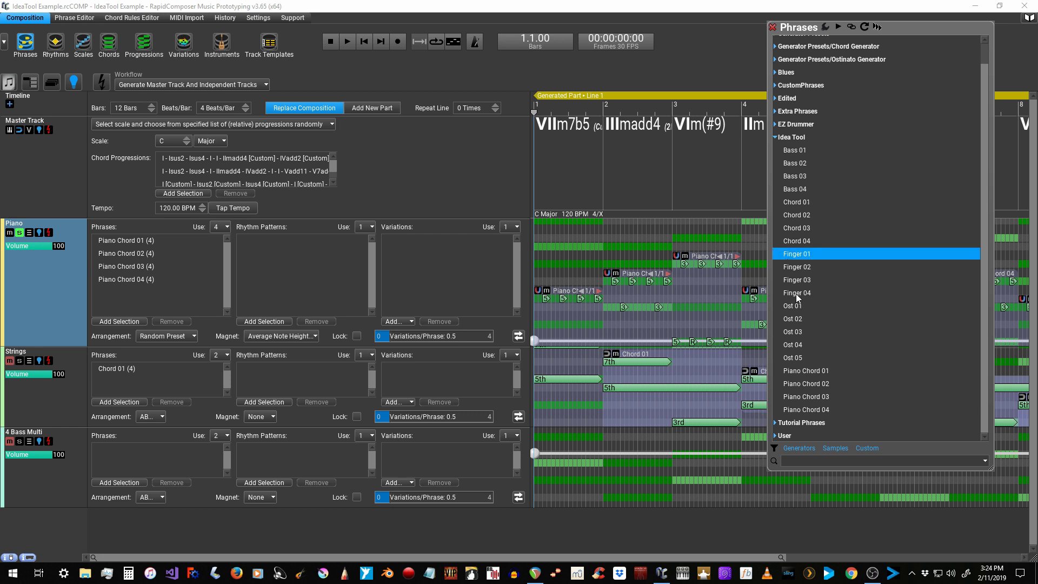
left_click(798, 294, "shift")
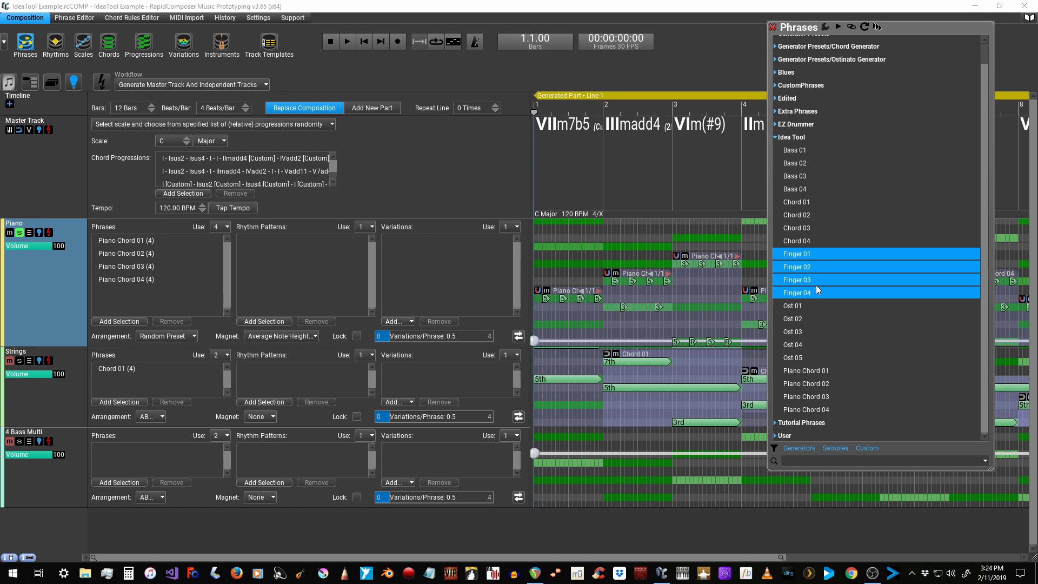
left_click(120, 321)
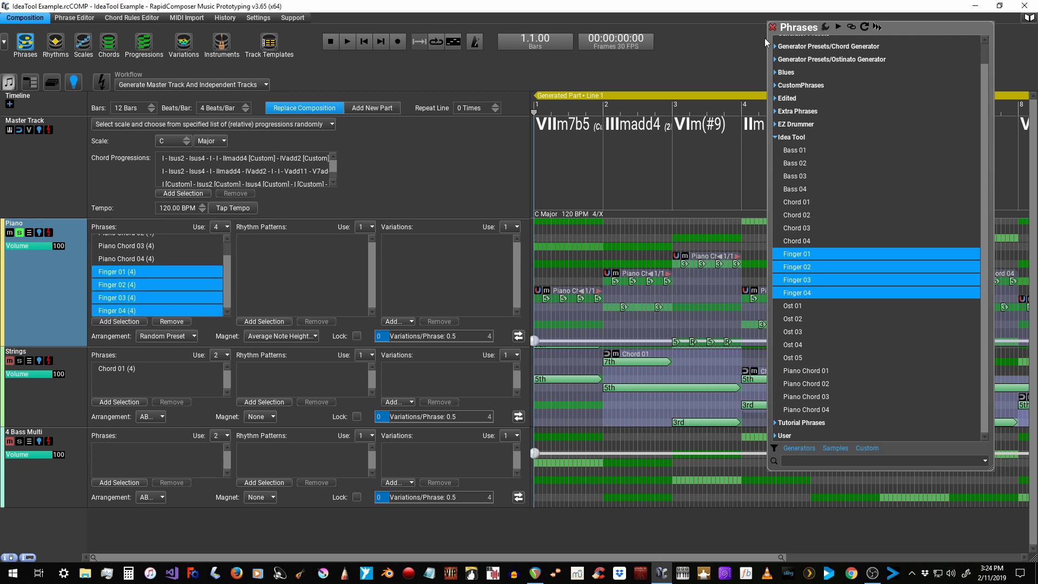
left_click(773, 27)
Step: Set the Piano track to use 8 phrases in a Random Preset arrangement
left_click(146, 274)
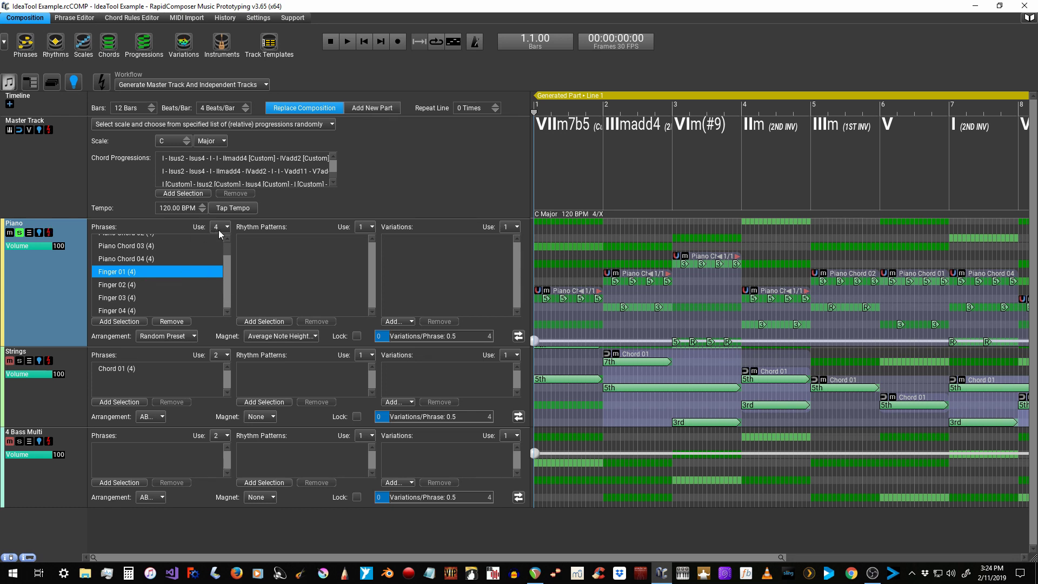
scroll(225, 271, "up", 1)
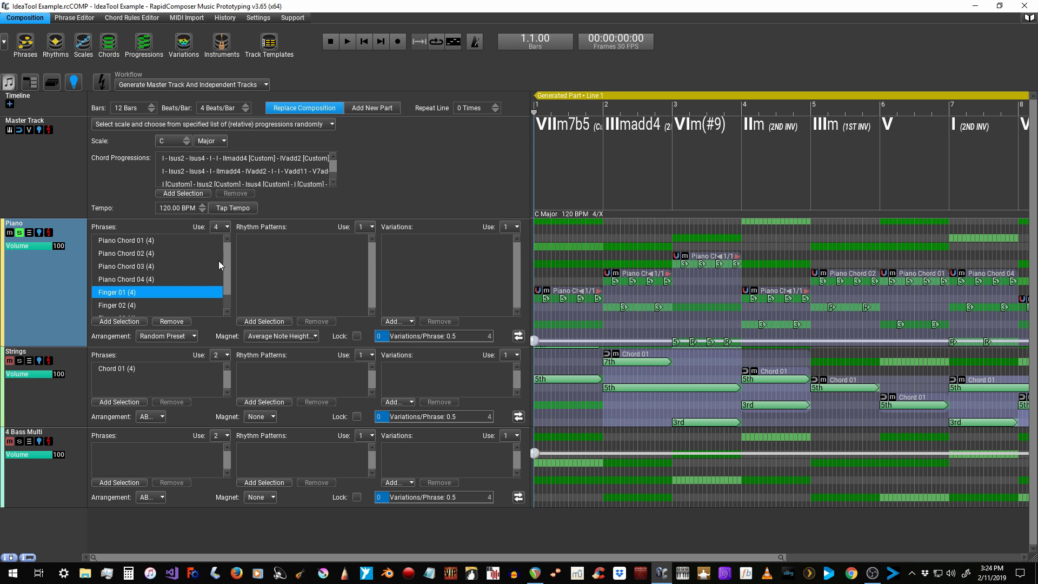
left_click(225, 227)
left_click(230, 326)
left_click(180, 336)
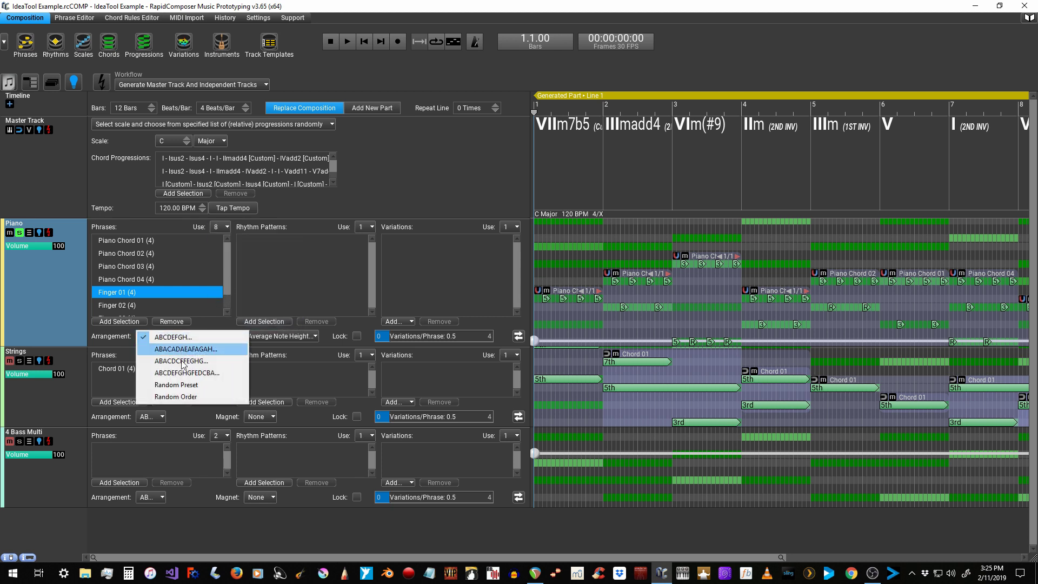
left_click(166, 385)
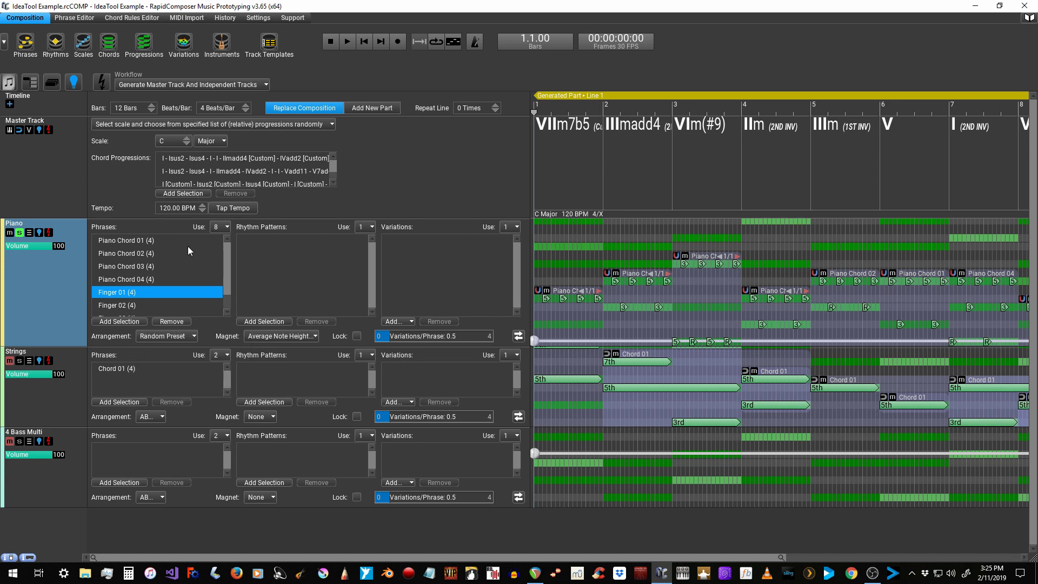
Step: Regenerate the Piano track with the added finger phrases and audition its first bars
left_click(48, 232)
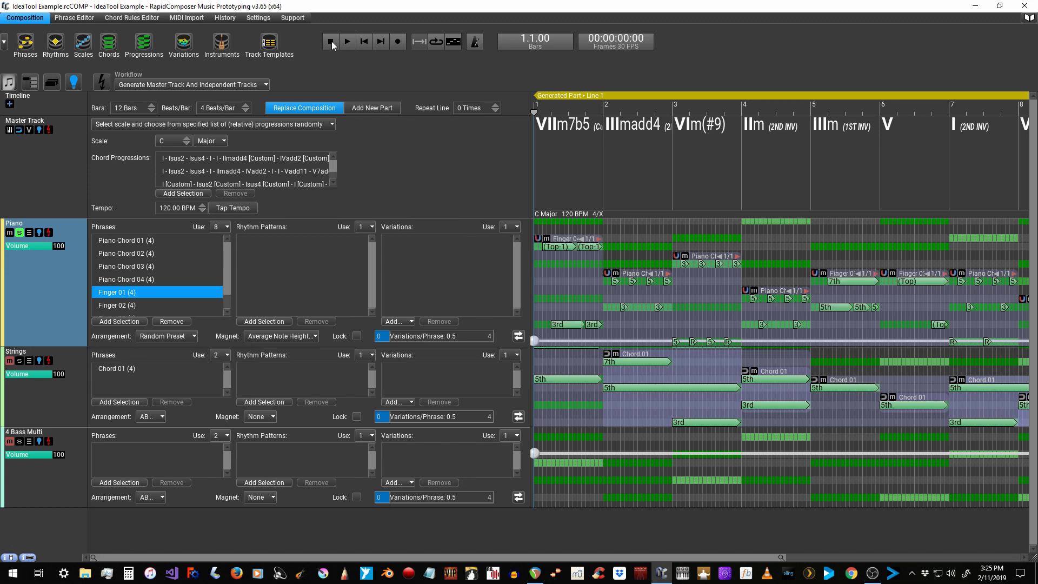
left_click(348, 42)
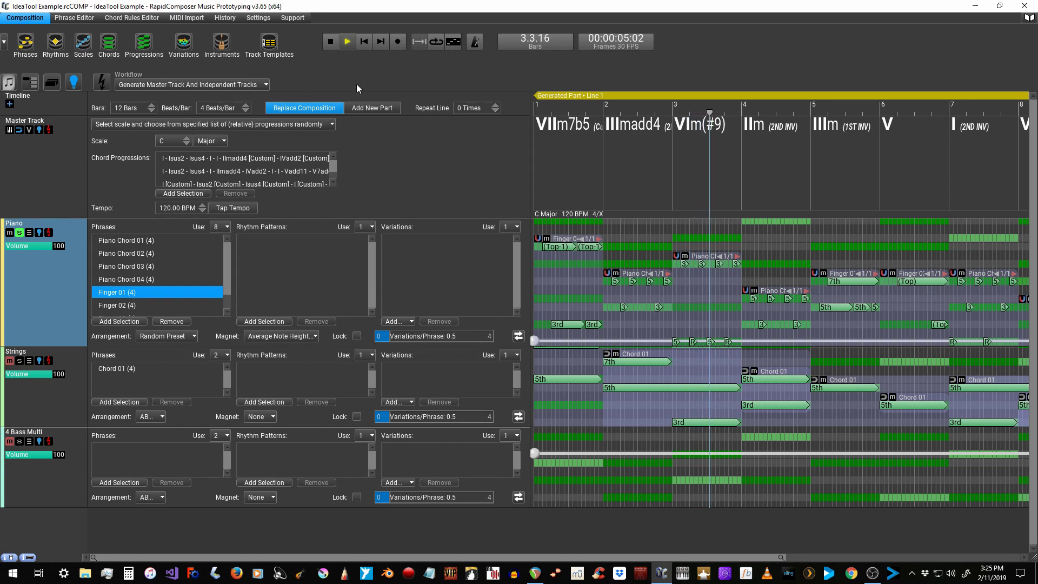
left_click(331, 42)
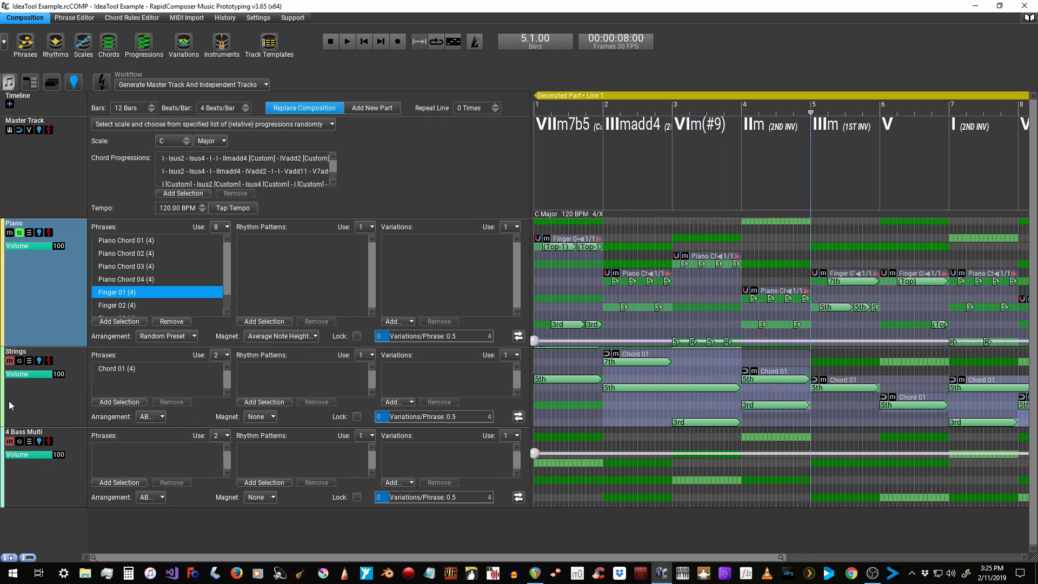
Step: Solo the Strings track as well, play it together with the Piano track from the beginning and stop playback
left_click(19, 361)
left_click(332, 42)
left_click(348, 42)
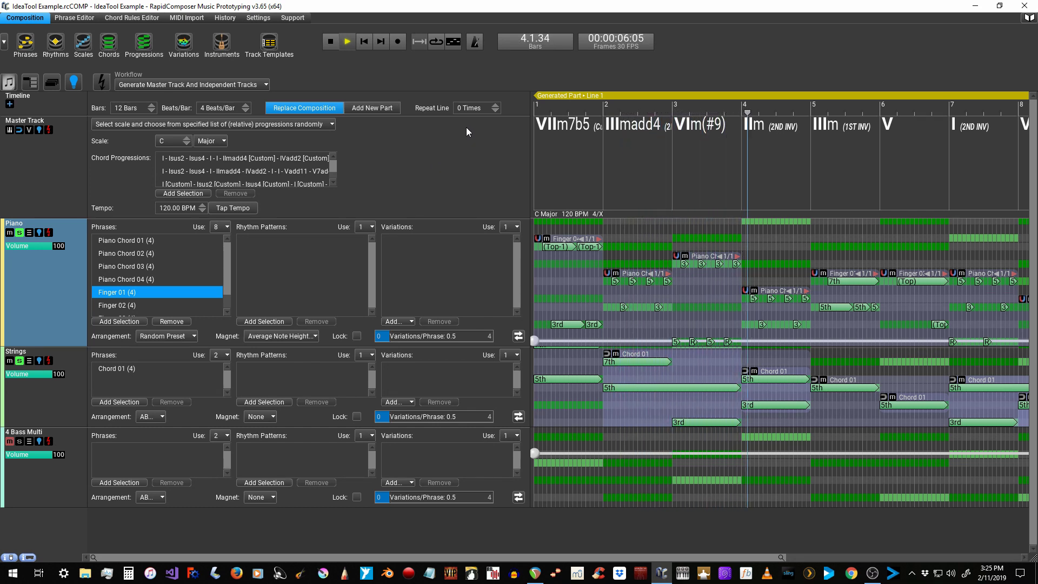
left_click(329, 41)
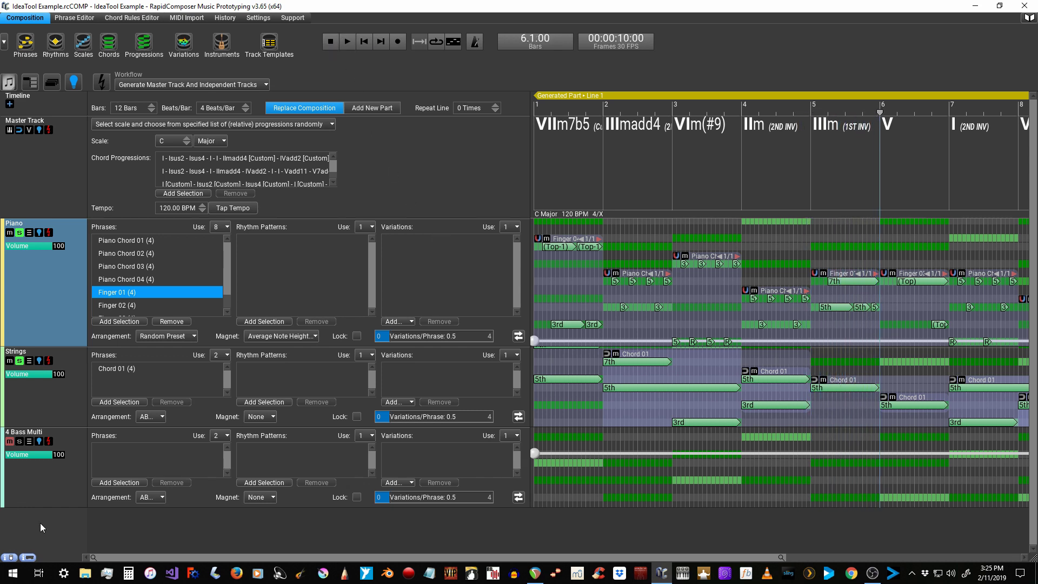
left_click(20, 360)
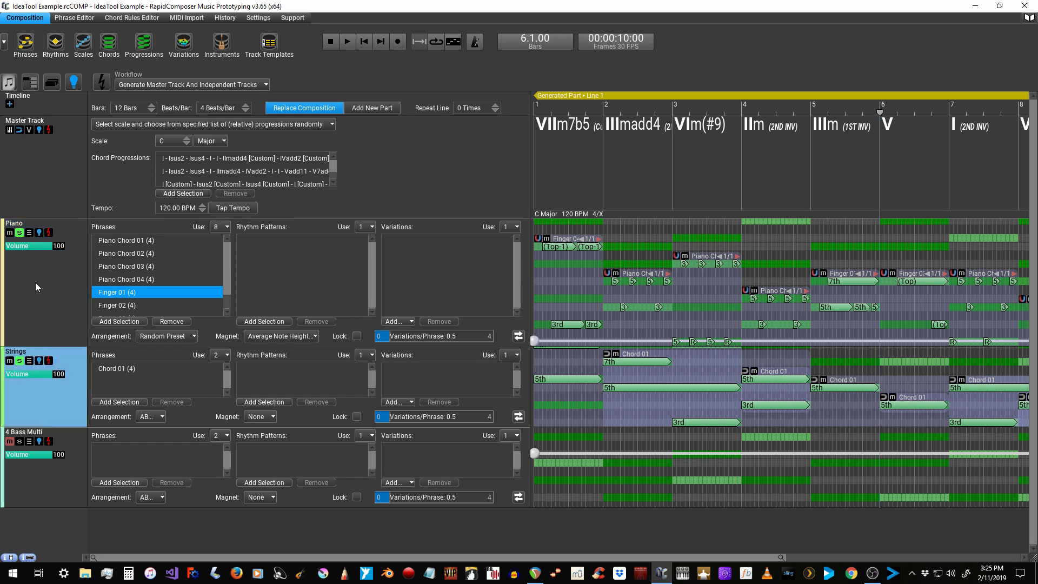
Step: Turn off solo on the Piano and Strings tracks and solo the 4 Bass Multi track
left_click(20, 233)
left_click(20, 361)
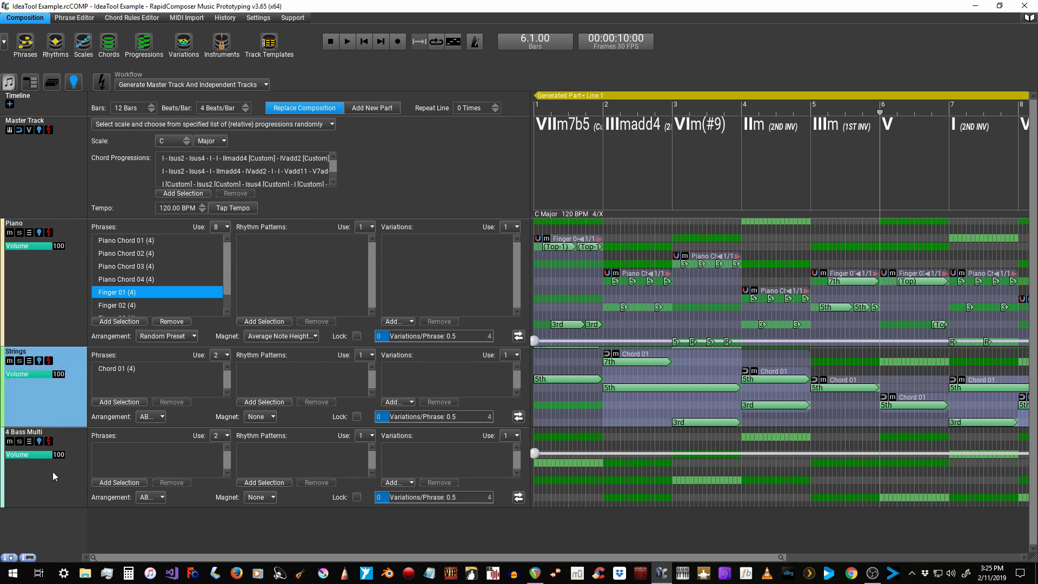
left_click(19, 441)
left_click(28, 491)
Step: Add the Idea Tool phrases Bass 01 through Bass 04 to the 4 Bass Multi track's phrase list
left_click(118, 483)
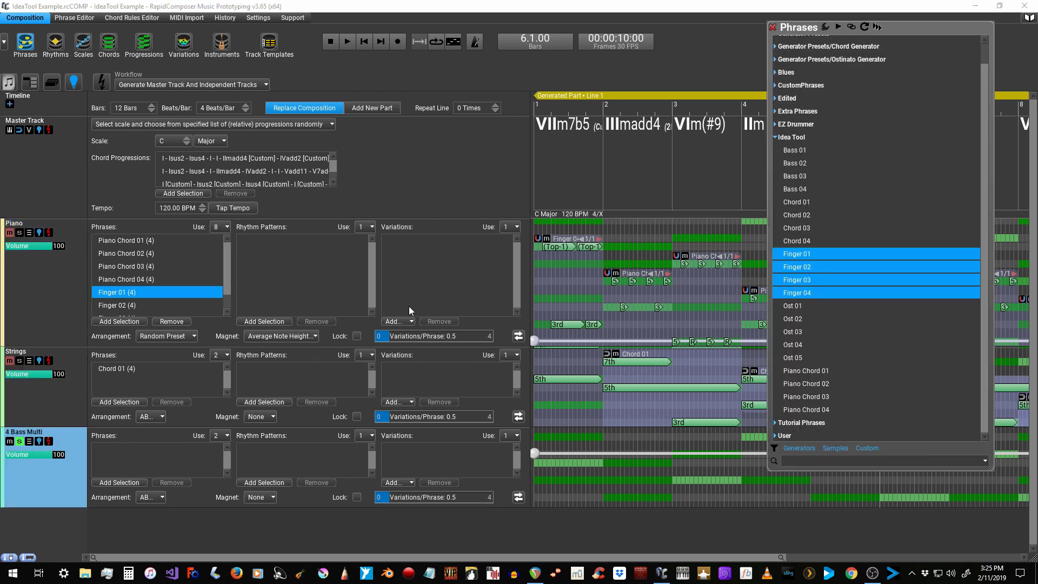
left_click(800, 154)
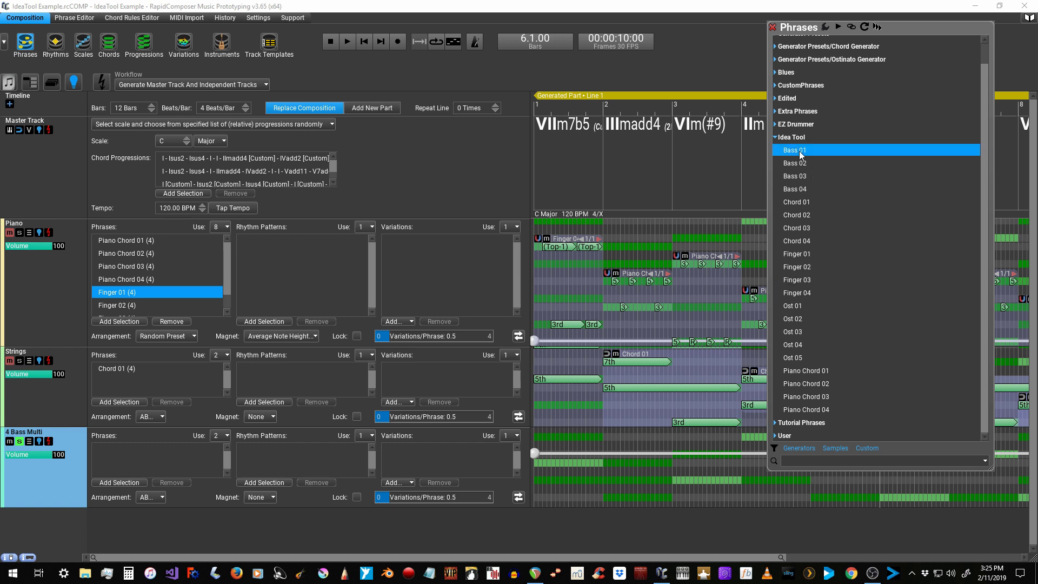
left_click(797, 190, "shift")
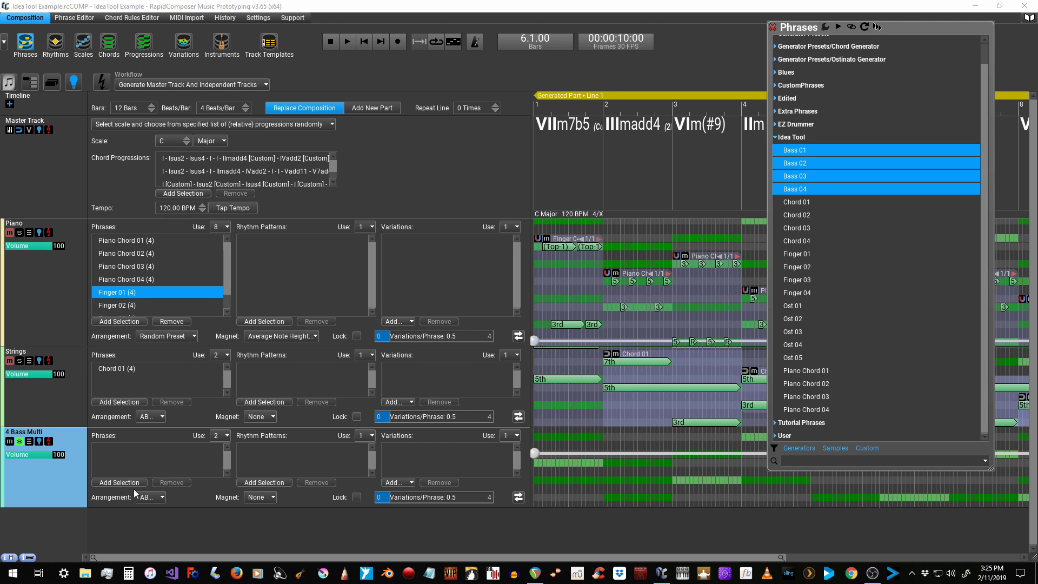
left_click(120, 483)
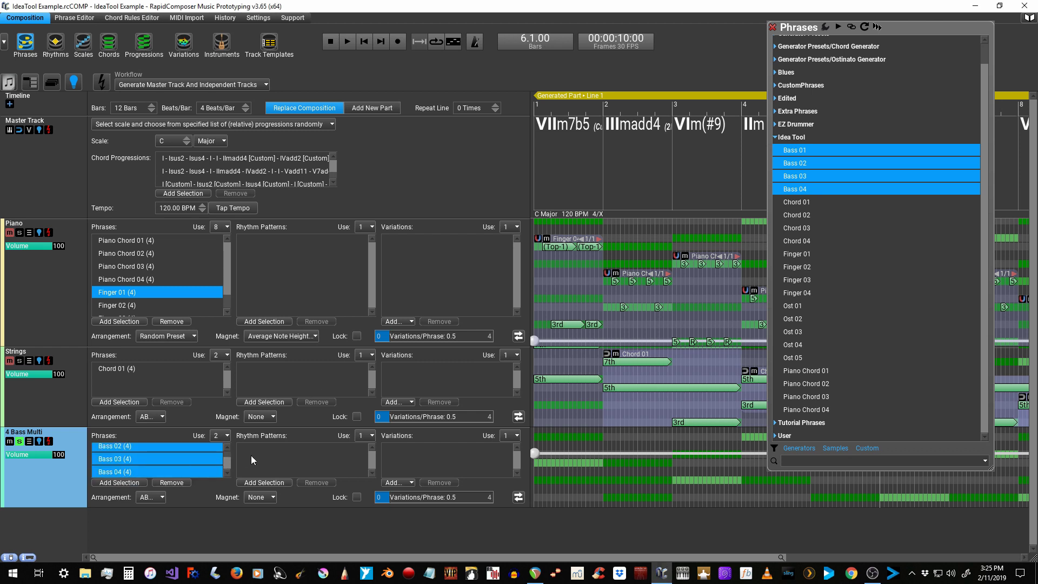
Step: Generate the 4 Bass Multi track from its bass phrases and audition its first bars without the Phrases browser open
left_click(49, 442)
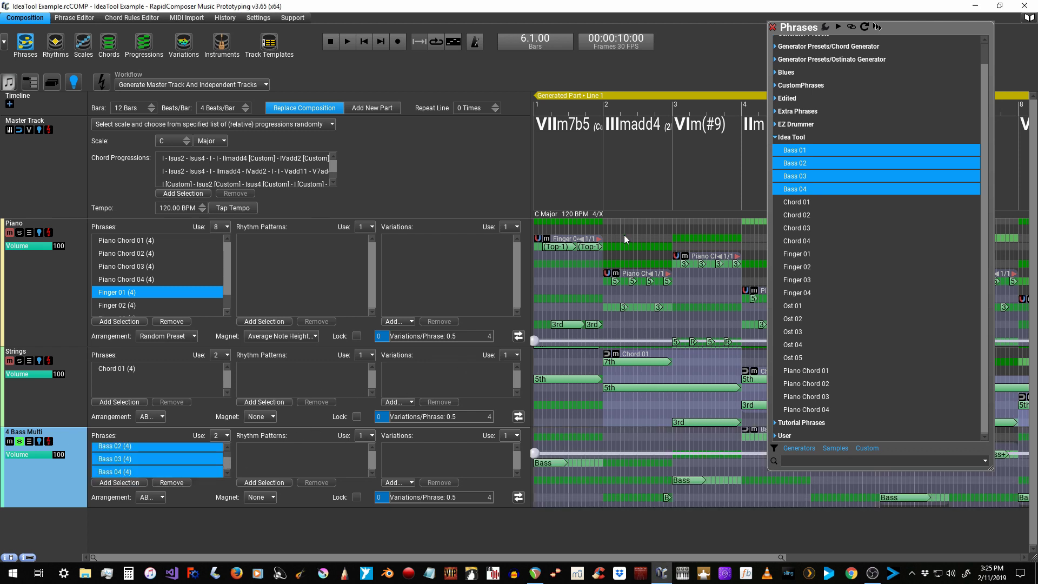
left_click(774, 25)
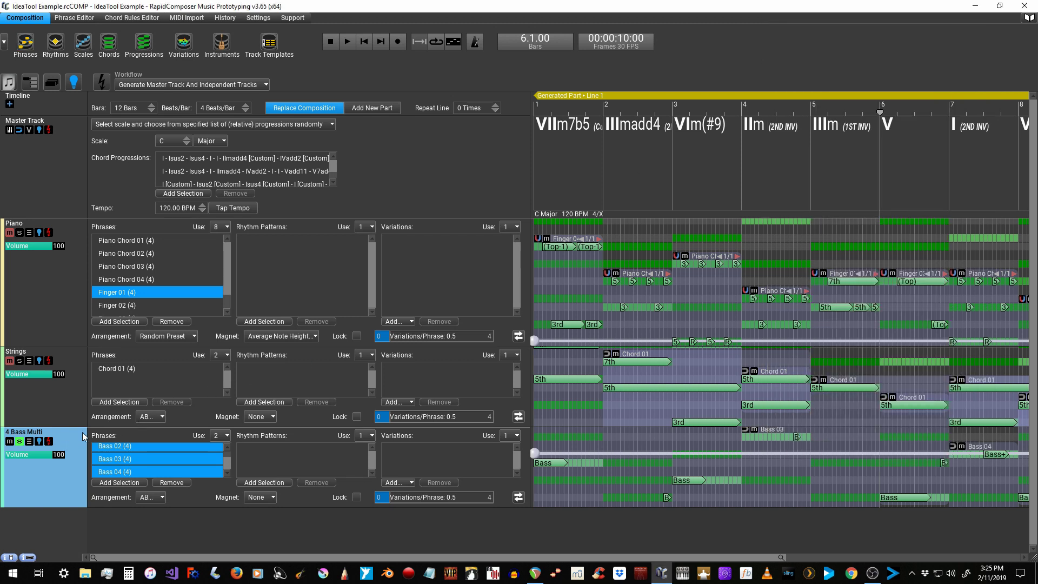
left_click(364, 42)
left_click(348, 41)
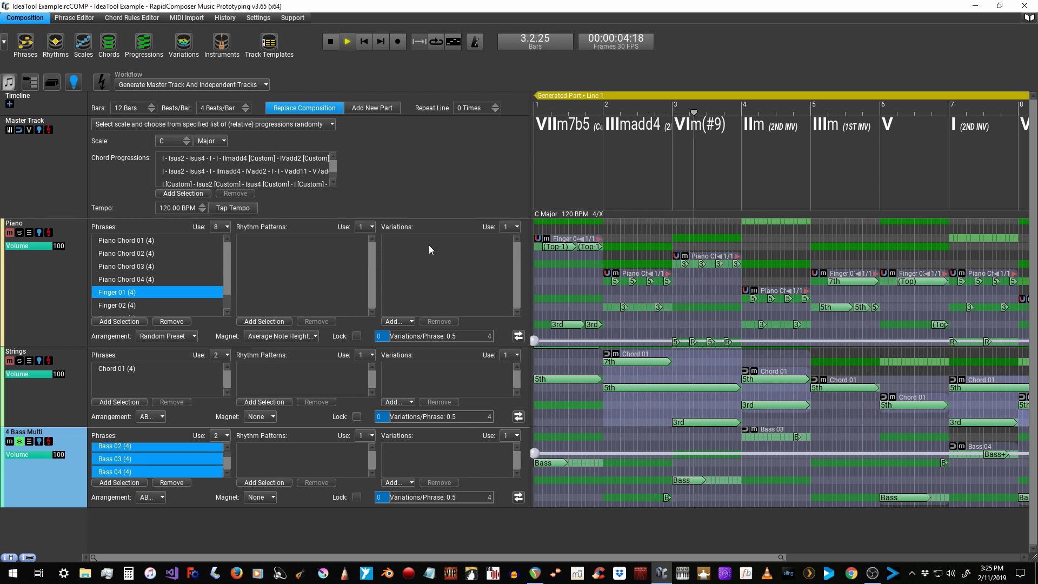
left_click(336, 41)
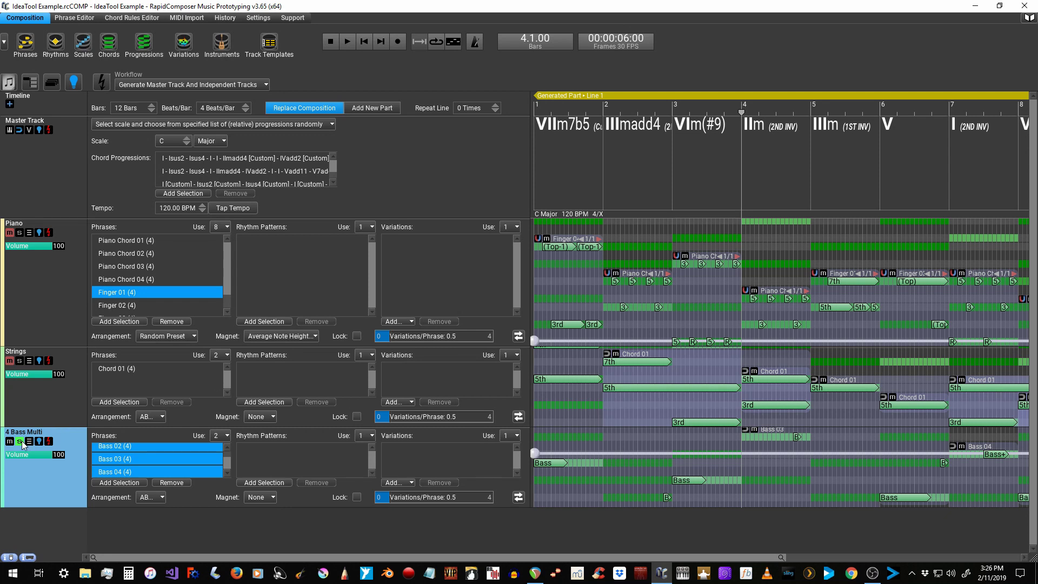
Step: Turn off solo on the 4 Bass Multi track and play all three tracks together from the beginning
left_click(20, 442)
left_click(331, 42)
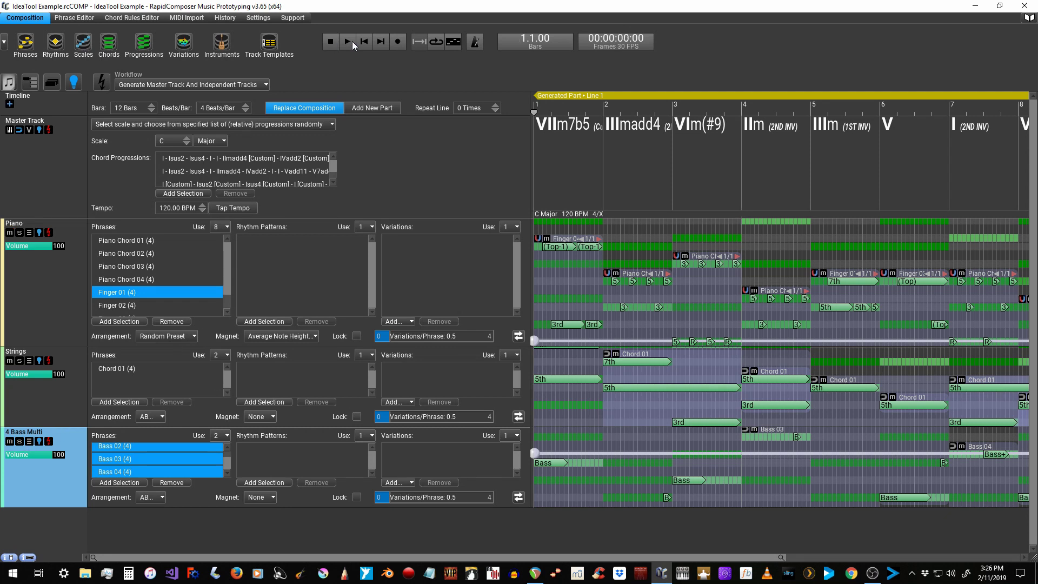
left_click(347, 41)
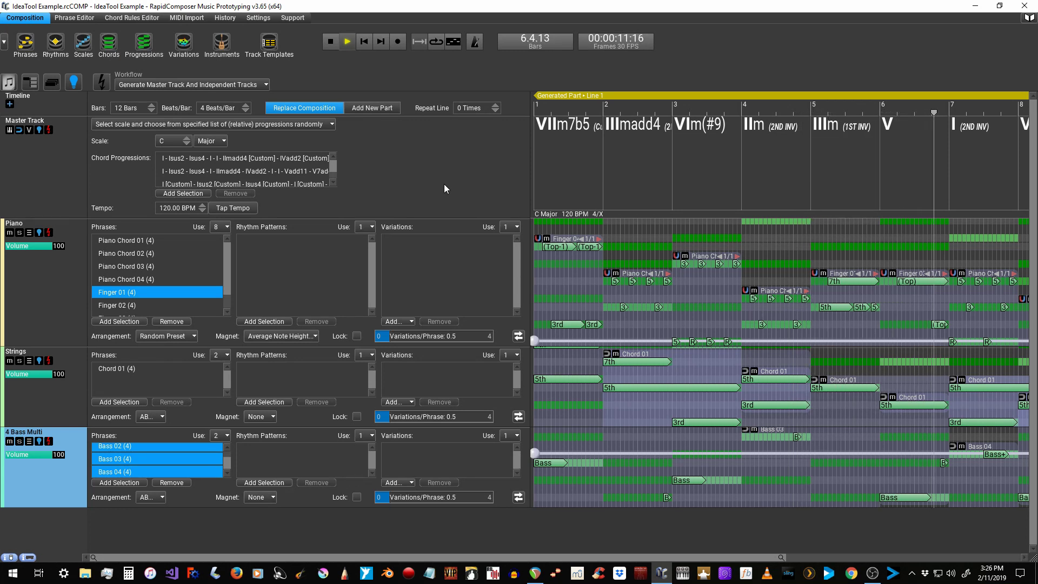
left_click(330, 42)
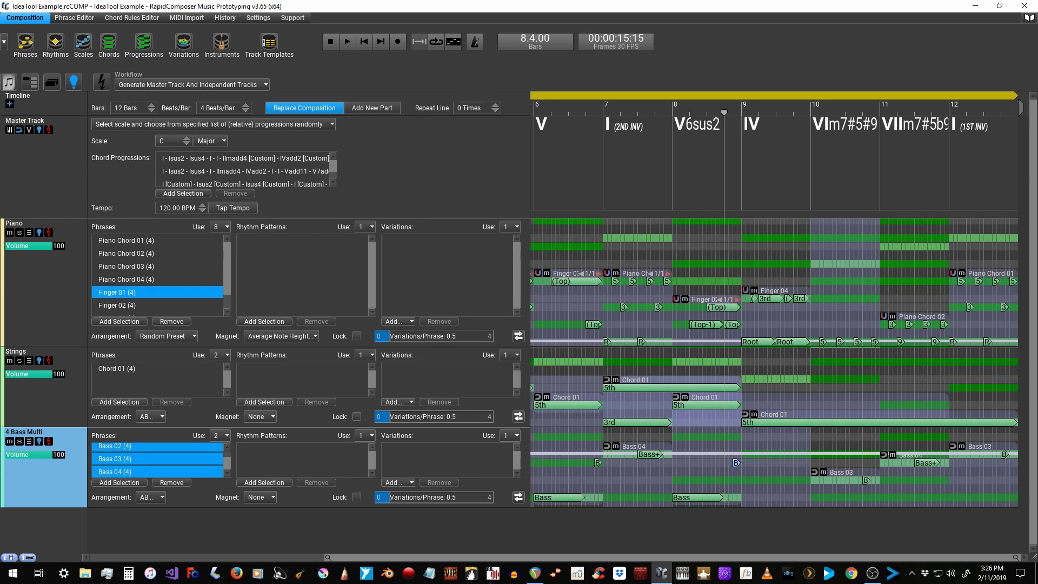
Step: Set the 4 Bass Multi track's MIDI channel to 5 in its track properties
right_click(42, 470)
left_click_drag(236, 355, 341, 162)
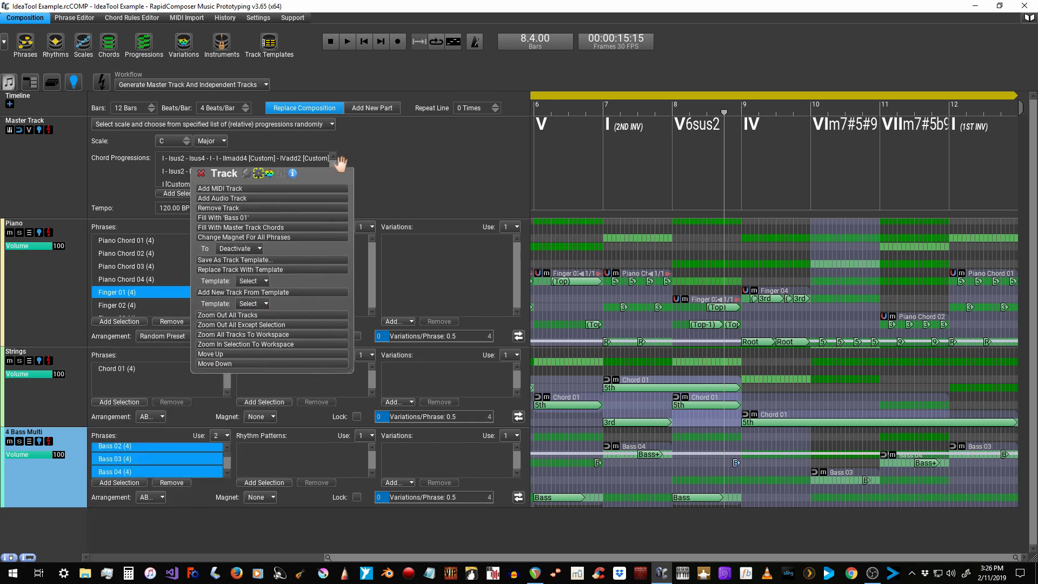
left_click(250, 164)
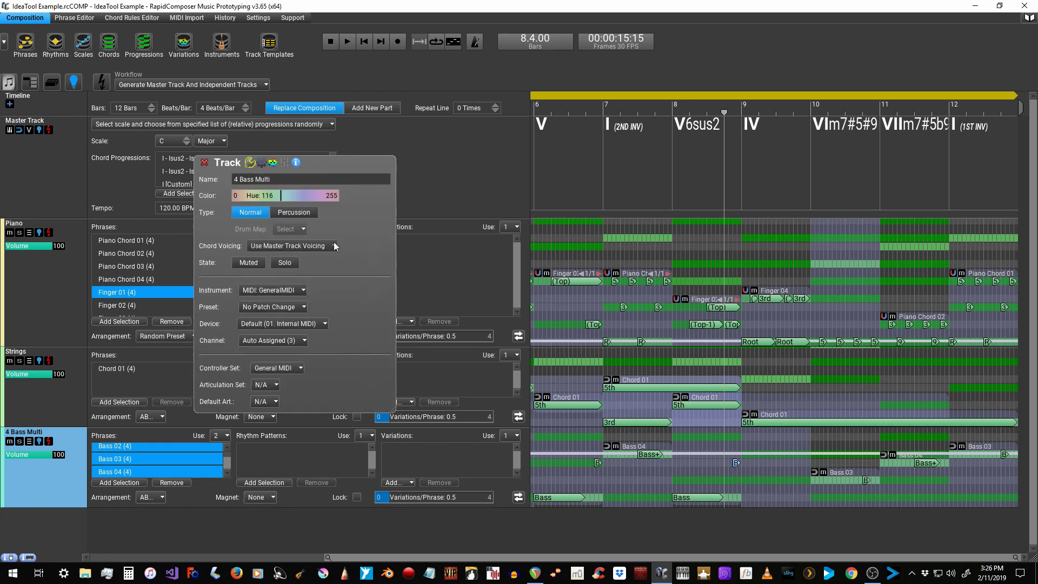
left_click(296, 342)
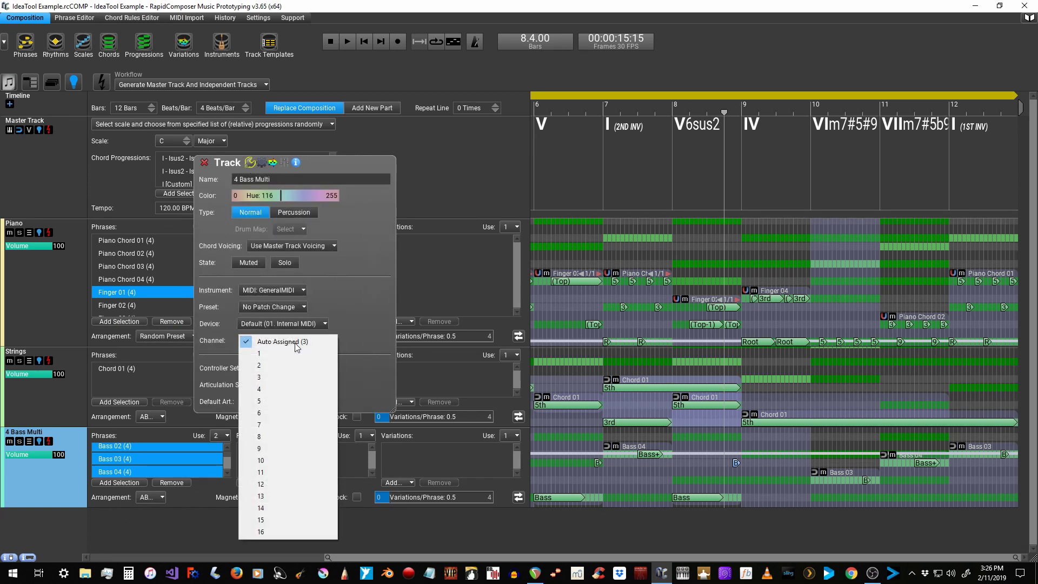
left_click(281, 401)
Step: Play the whole composition from the beginning and close the 4 Bass Multi track inspector
left_click(330, 41)
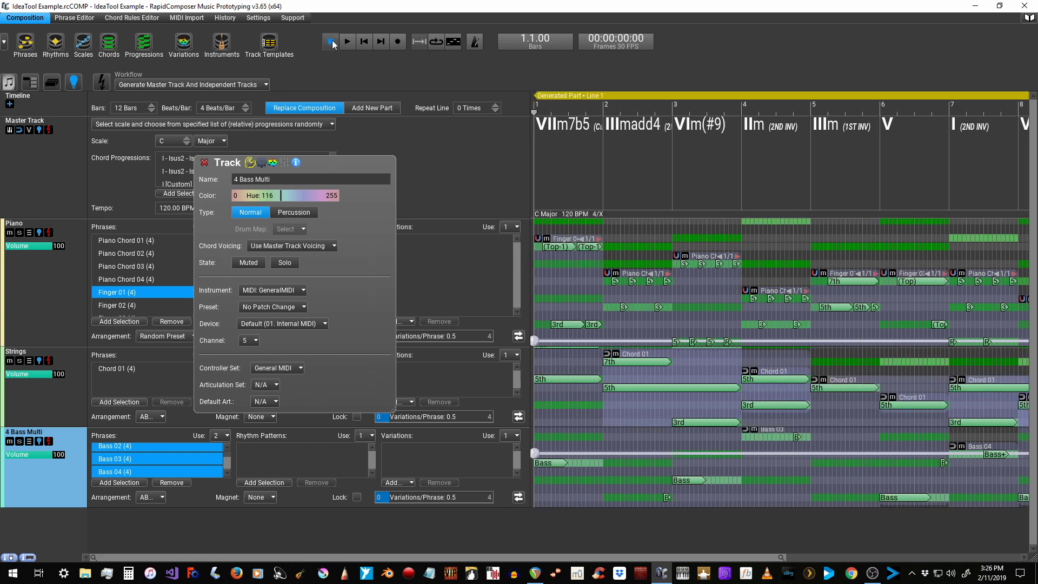
left_click(347, 41)
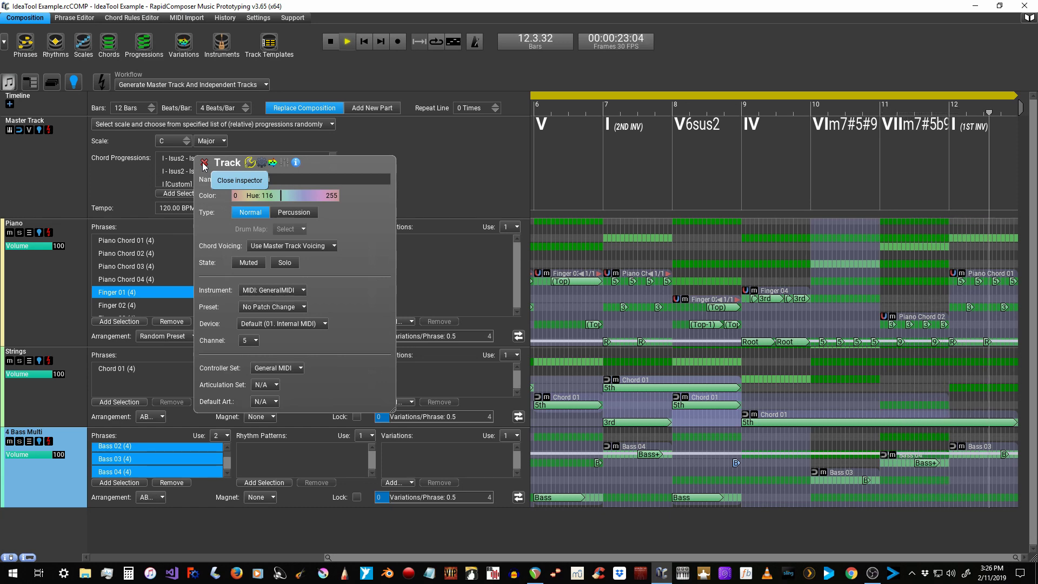
left_click(204, 162)
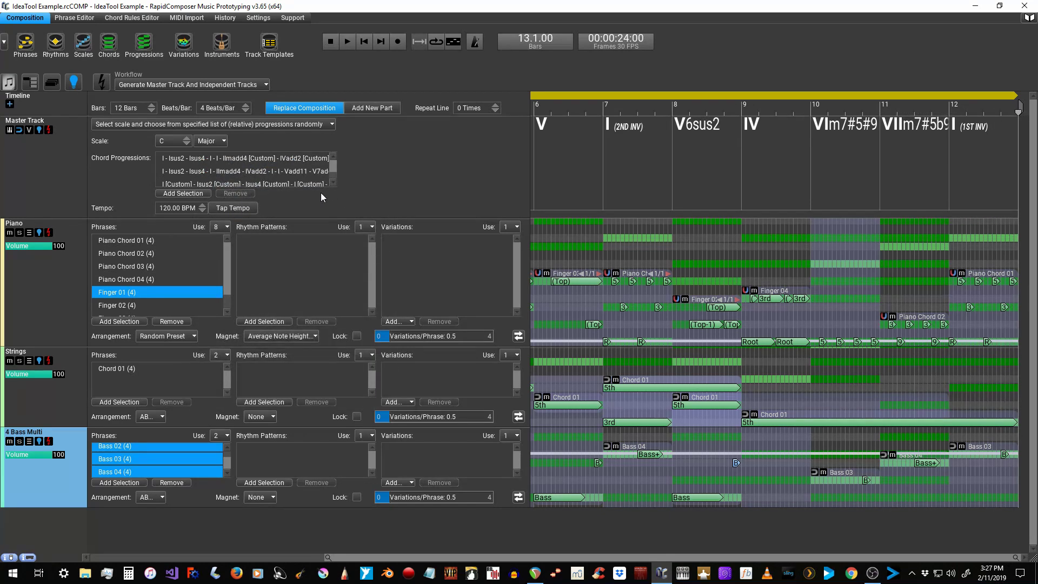
Step: Solo the Piano track and open its track variations in the inspector, moved clear of the track list
left_click(24, 291)
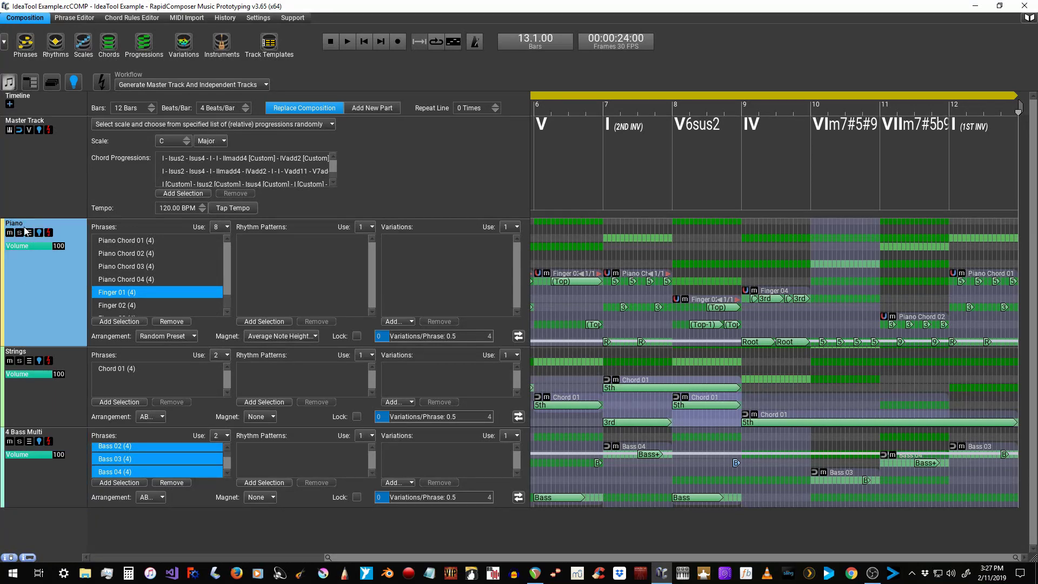
left_click(19, 233)
double_click(33, 287)
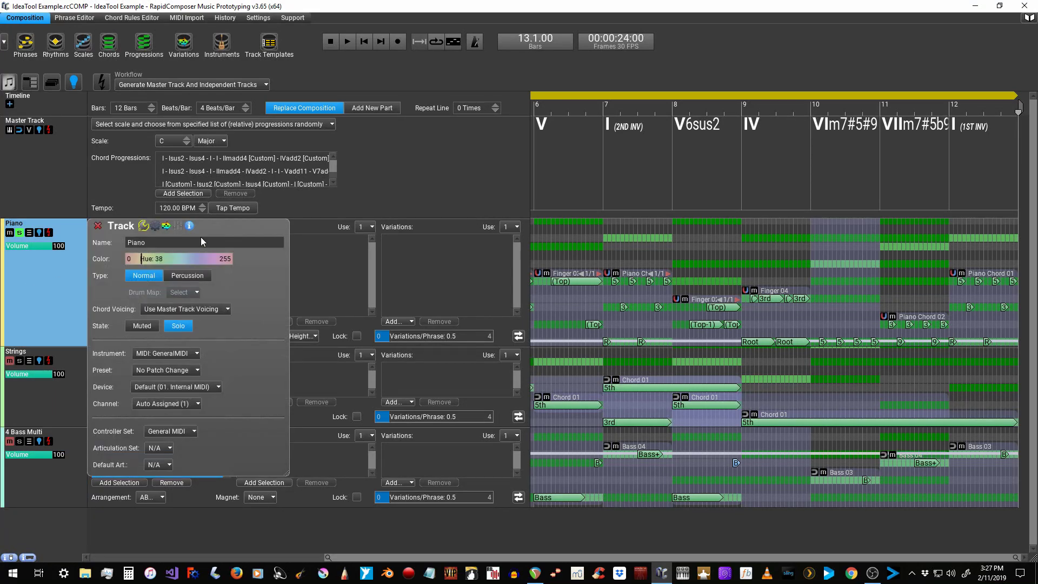
left_click_drag(261, 228, 462, 94)
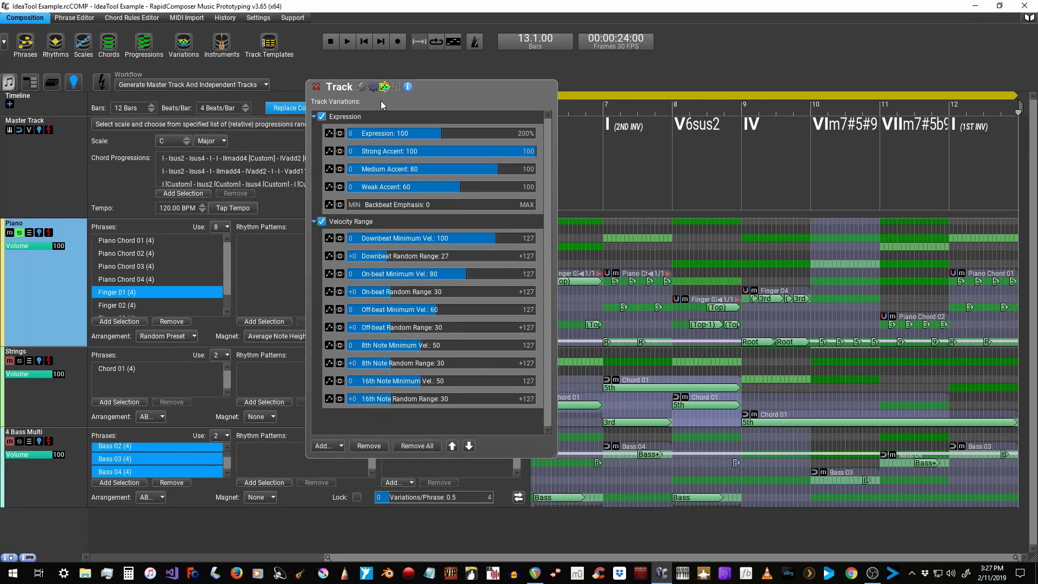
Step: Play the Piano track with the Velocity Range variation enabled, disable it and replay the opening bars for comparison
left_click(331, 43)
left_click(347, 42)
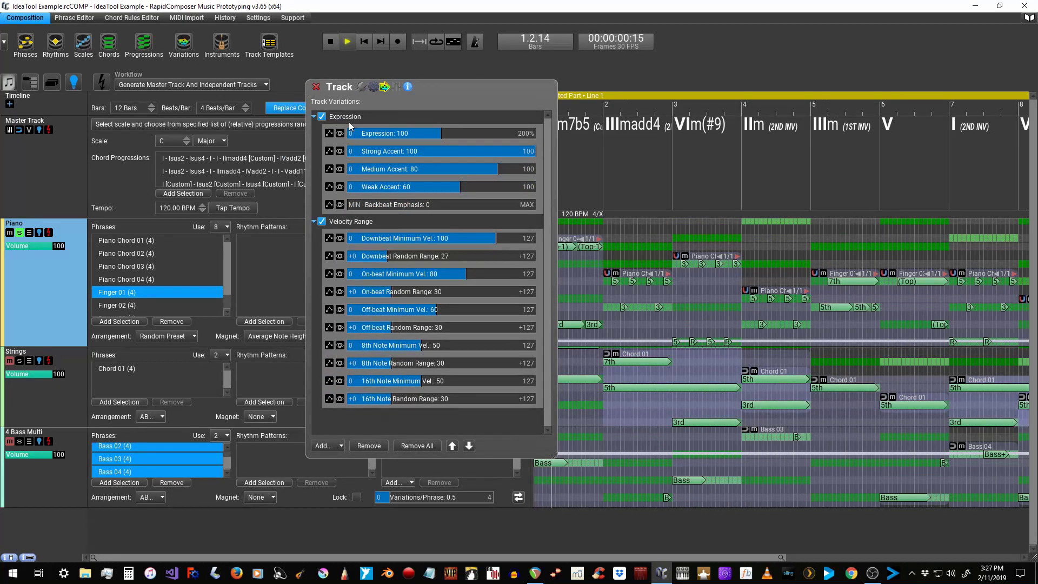
left_click(330, 43)
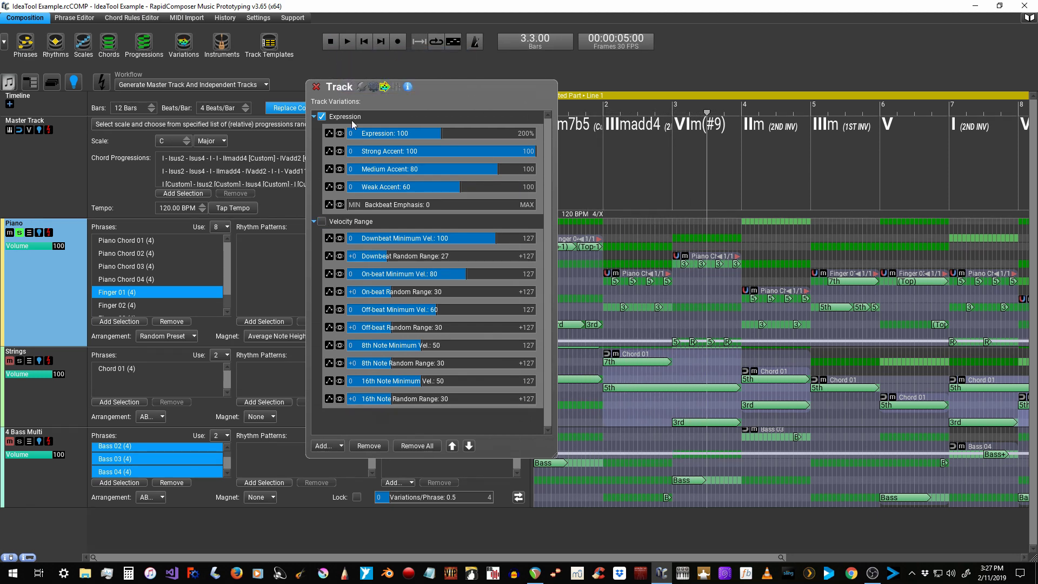
left_click(347, 43)
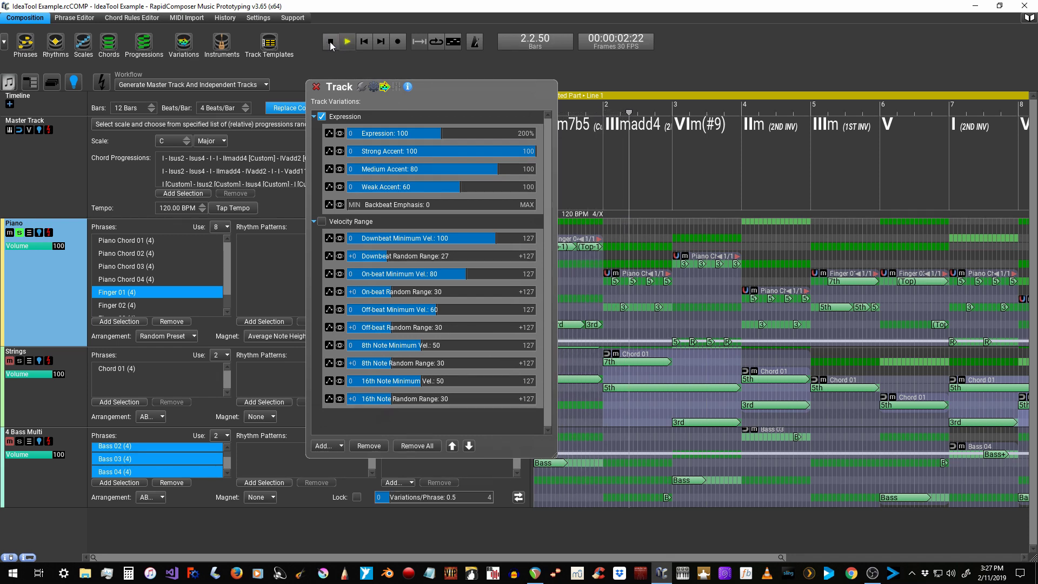
left_click(331, 43)
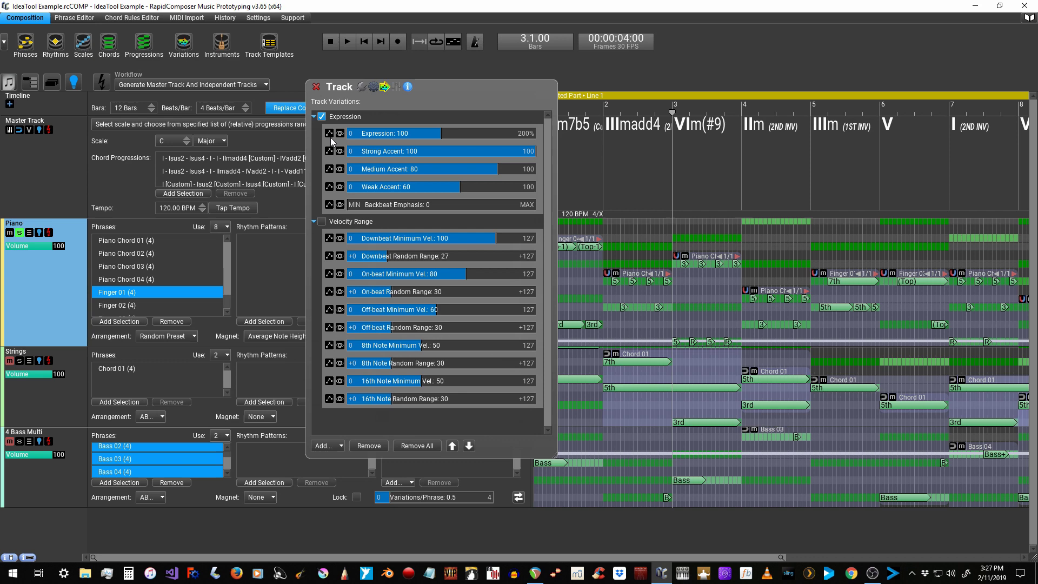
Step: Re-enable the Velocity Range variation, replay the Piano track's opening while toggling it, and close the track inspector
left_click(322, 222)
left_click(330, 43)
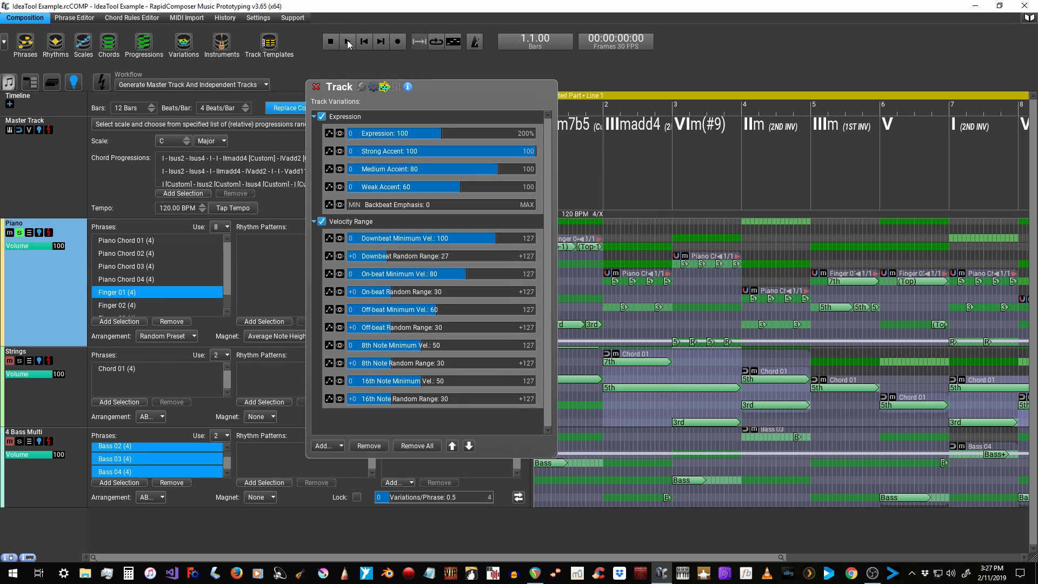
left_click(347, 42)
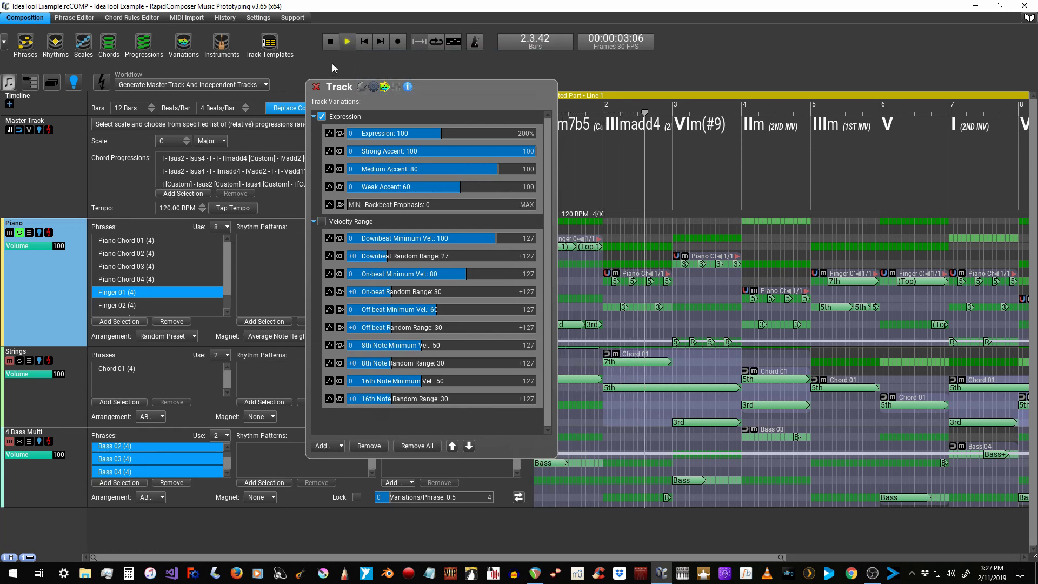
left_click(331, 43)
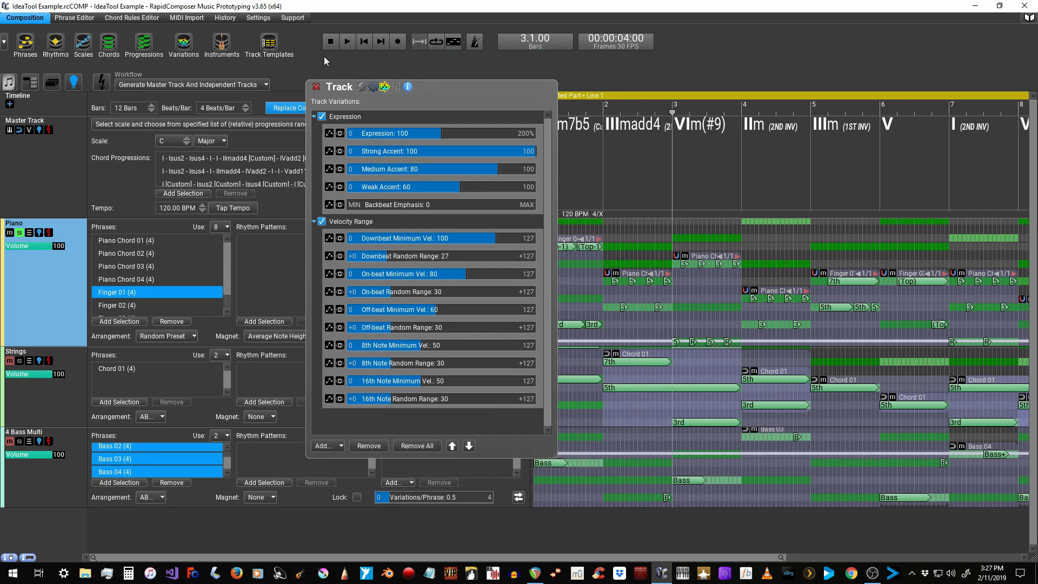
left_click(367, 88)
left_click(331, 44)
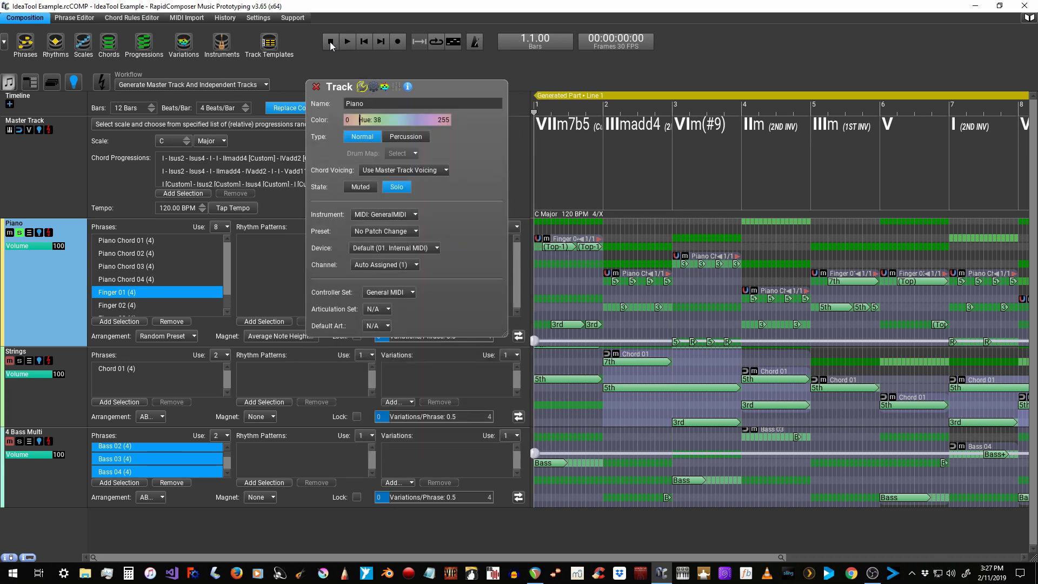
left_click(317, 87)
Step: Save the composition and close the File Import/Export window
left_click(10, 105)
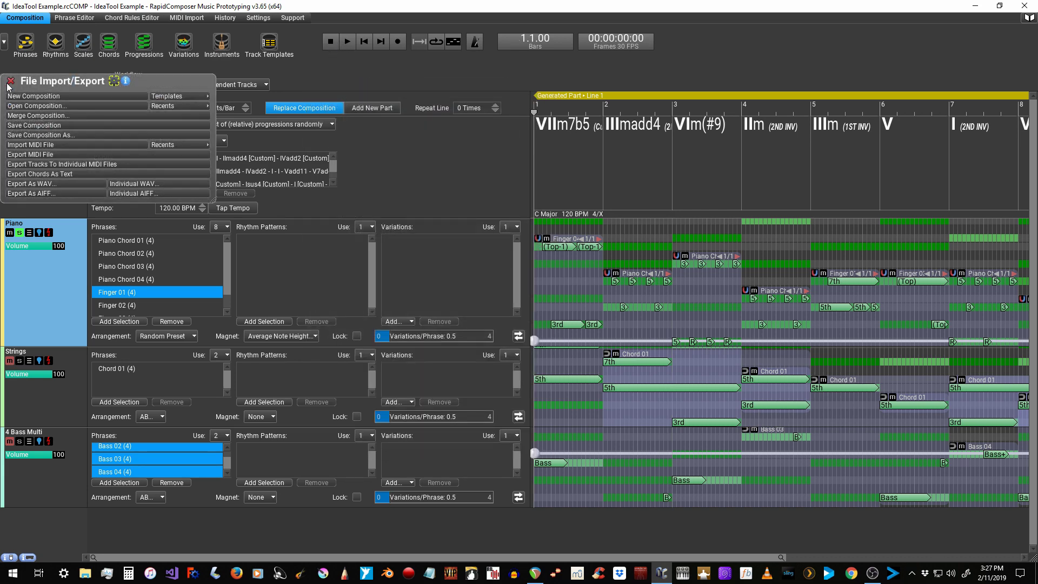
left_click(23, 128)
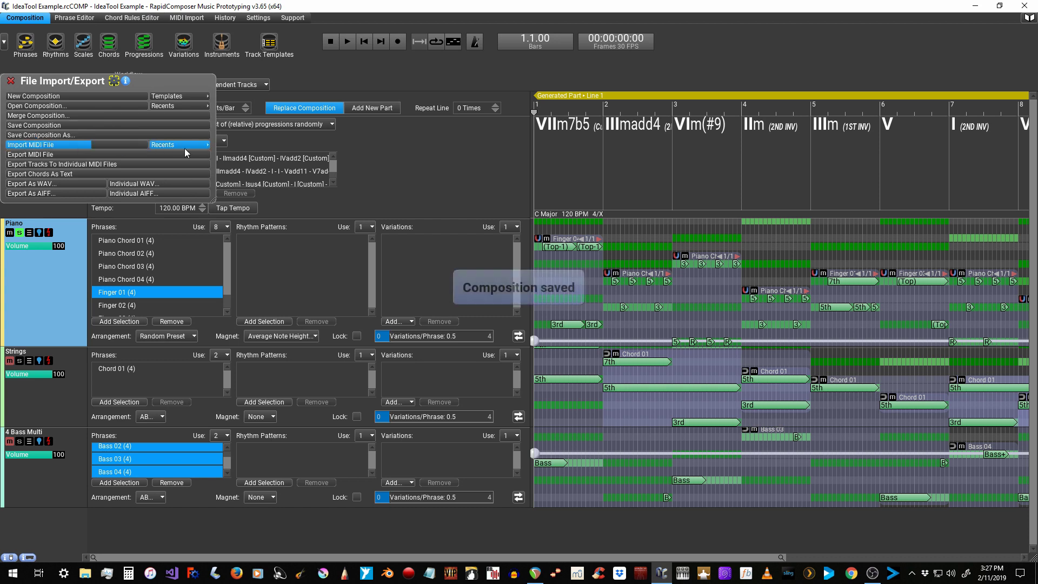
left_click(11, 81)
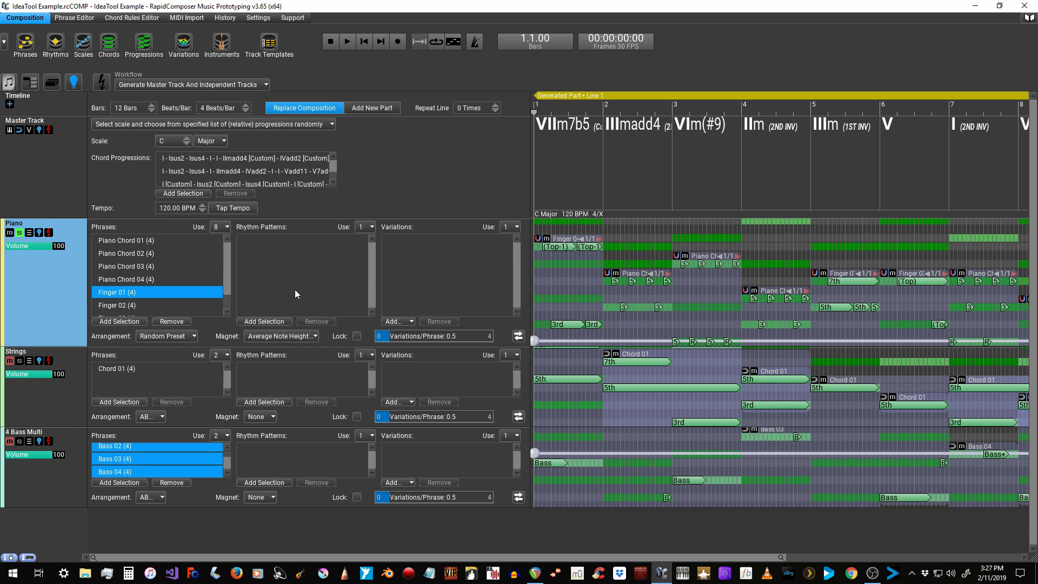
Step: Add an Add Interval variation to the Piano track and set its interval to Fifth Below
double_click(416, 278)
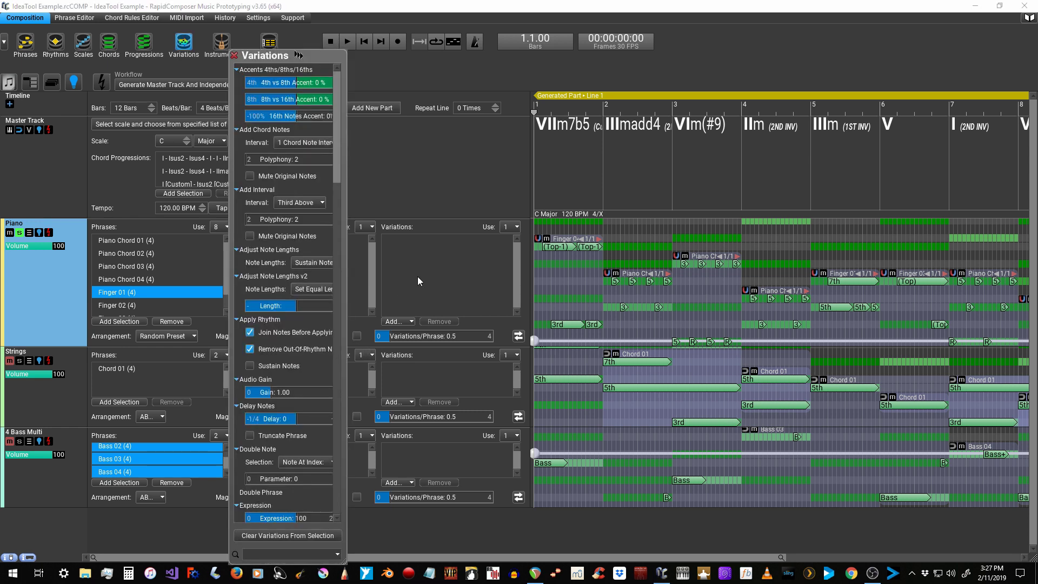
left_click(235, 55)
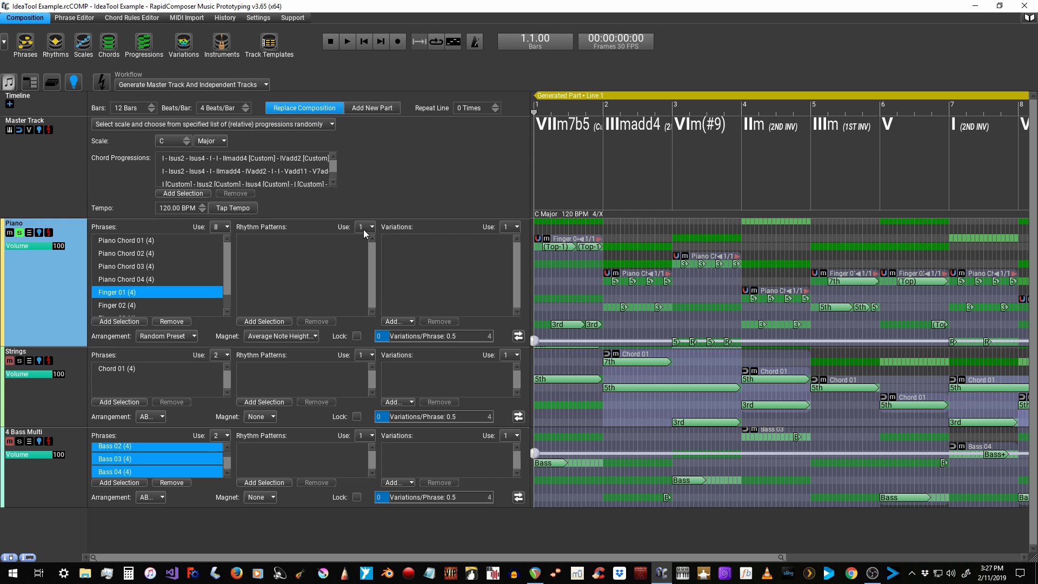
left_click(400, 322)
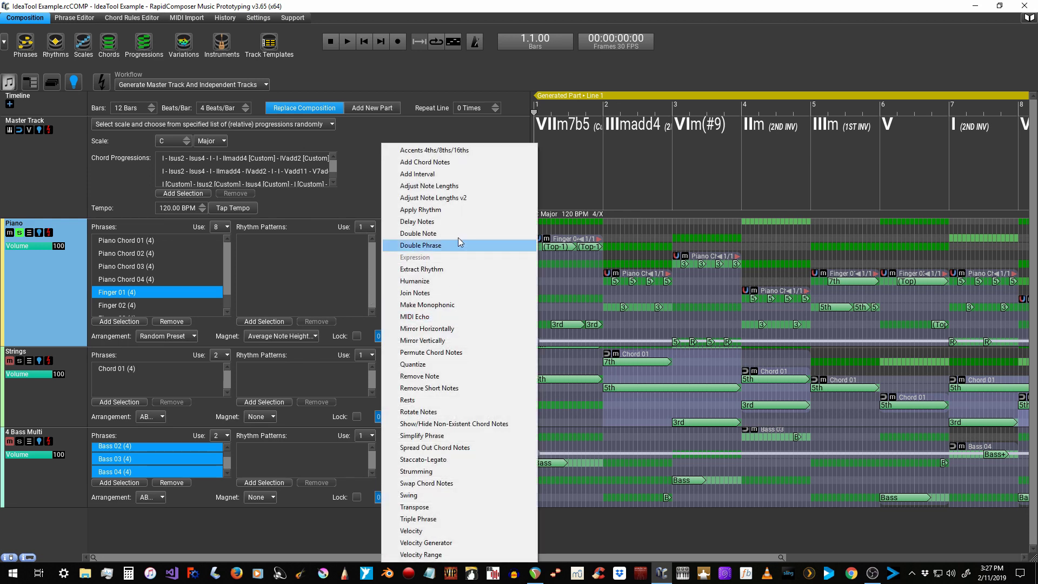
left_click(452, 175)
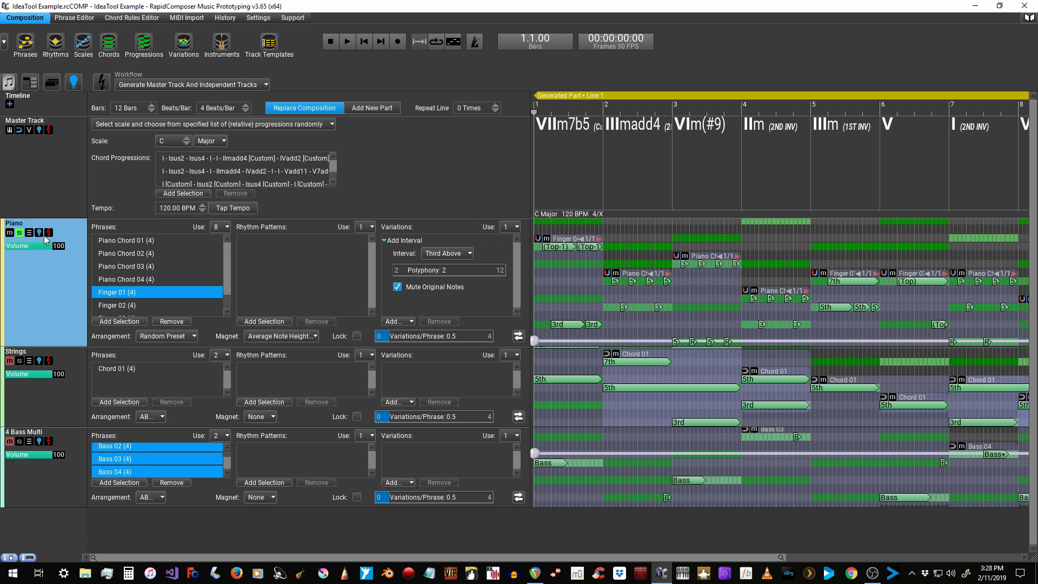
left_click(426, 256)
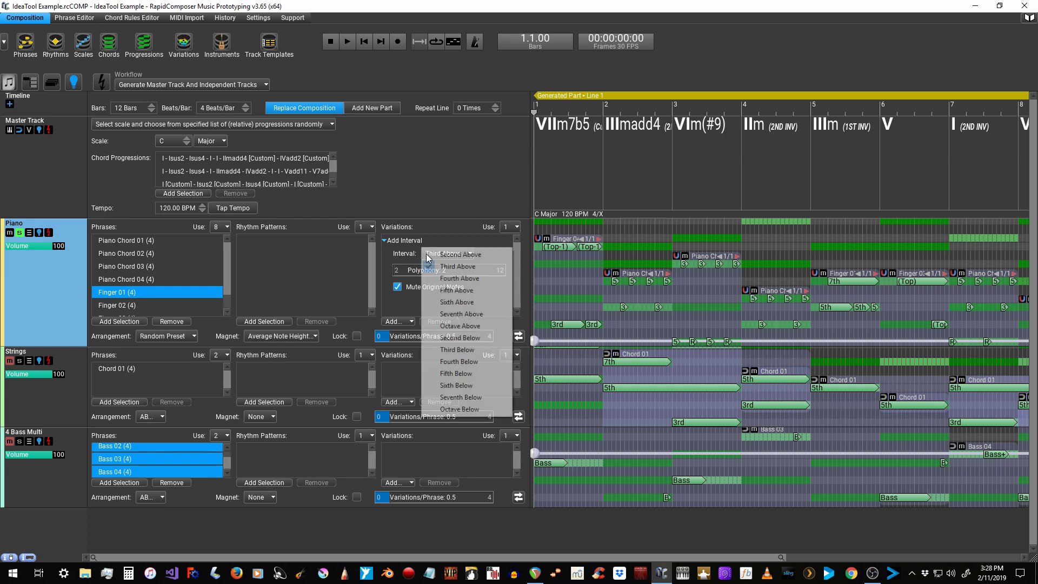
left_click(456, 373)
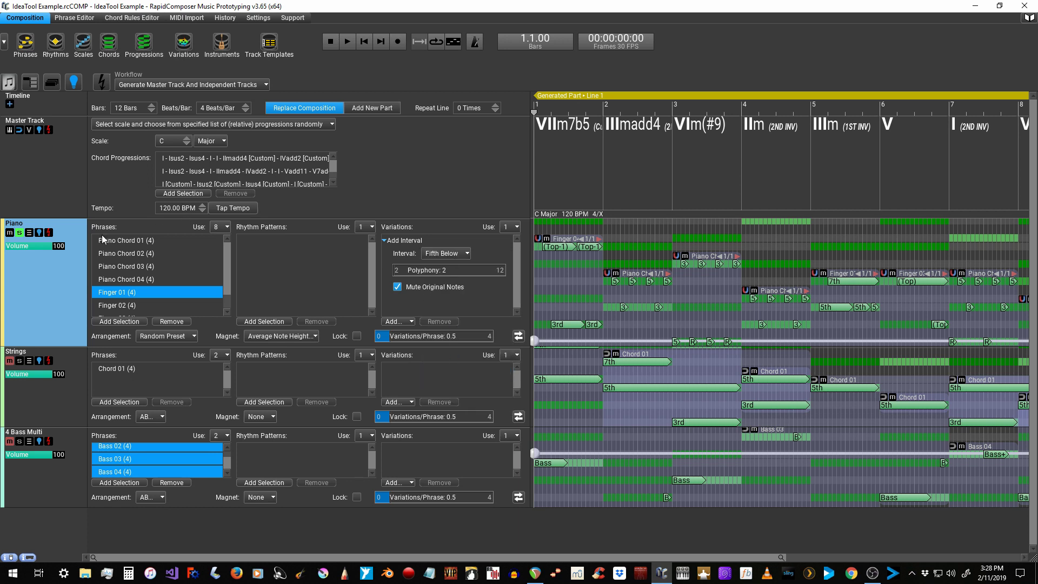
Step: Regenerate only the Piano track and play its opening bars
left_click(50, 233)
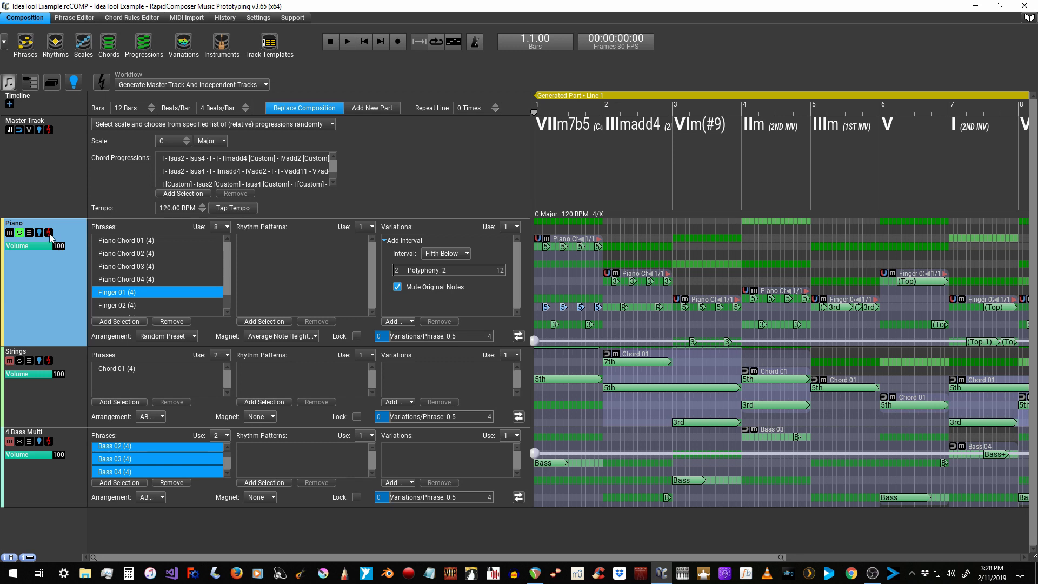
left_click(346, 42)
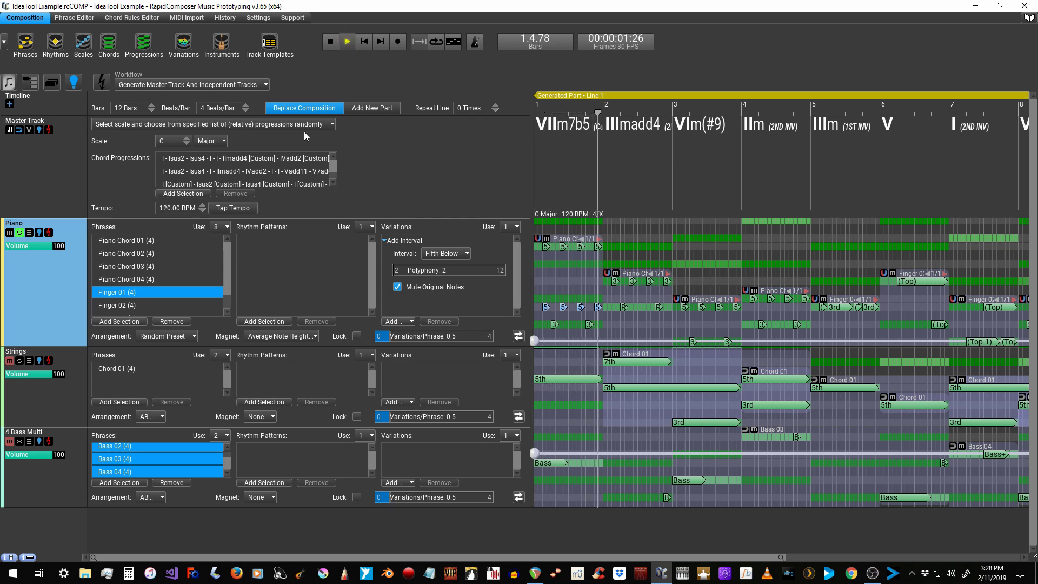
left_click(331, 42)
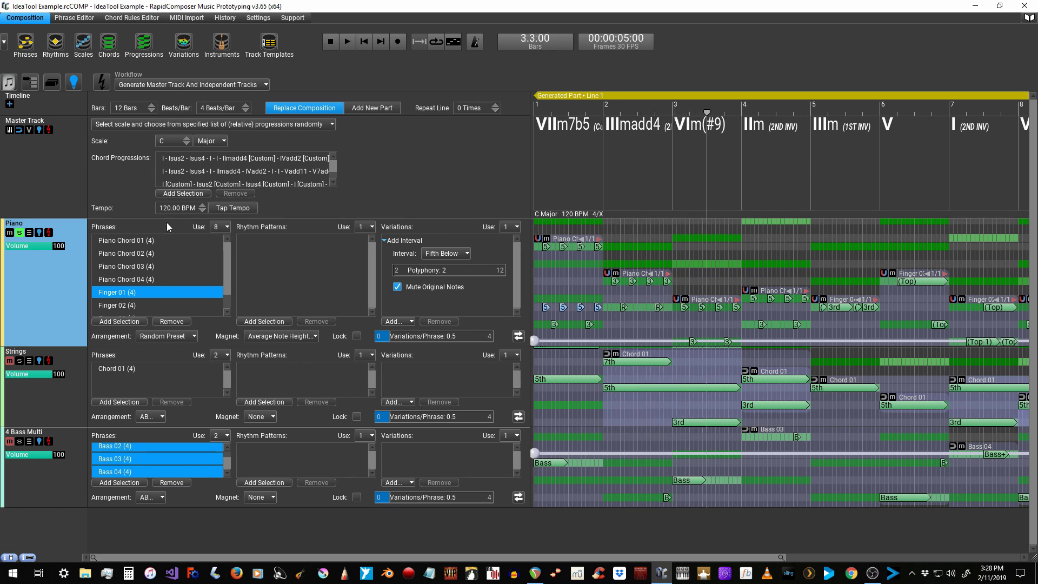
Step: Unsolo the Piano track, play all tracks together from the start, and return the playhead to bar 1
left_click(21, 233)
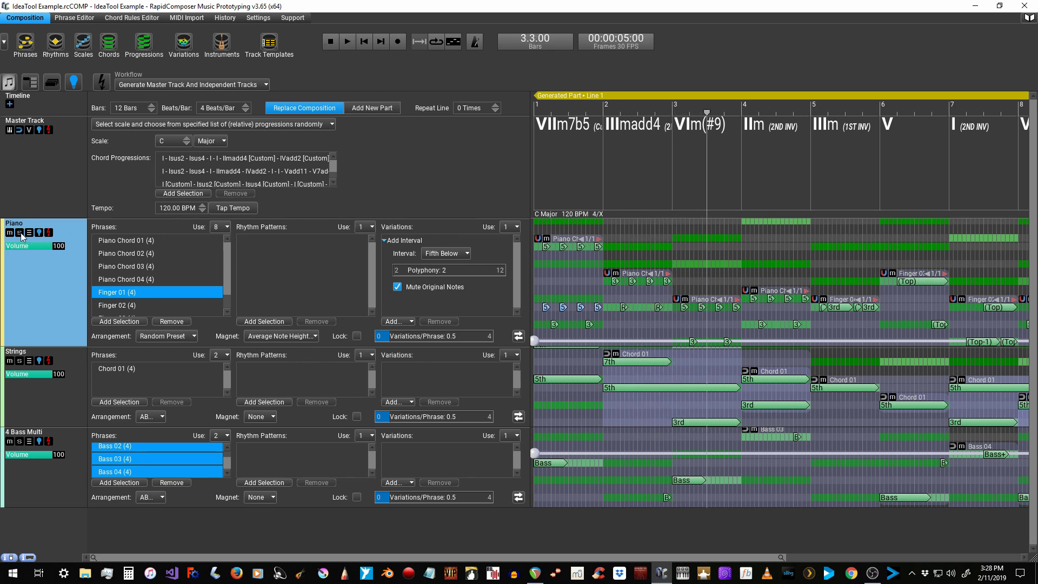
left_click(335, 47)
left_click(346, 43)
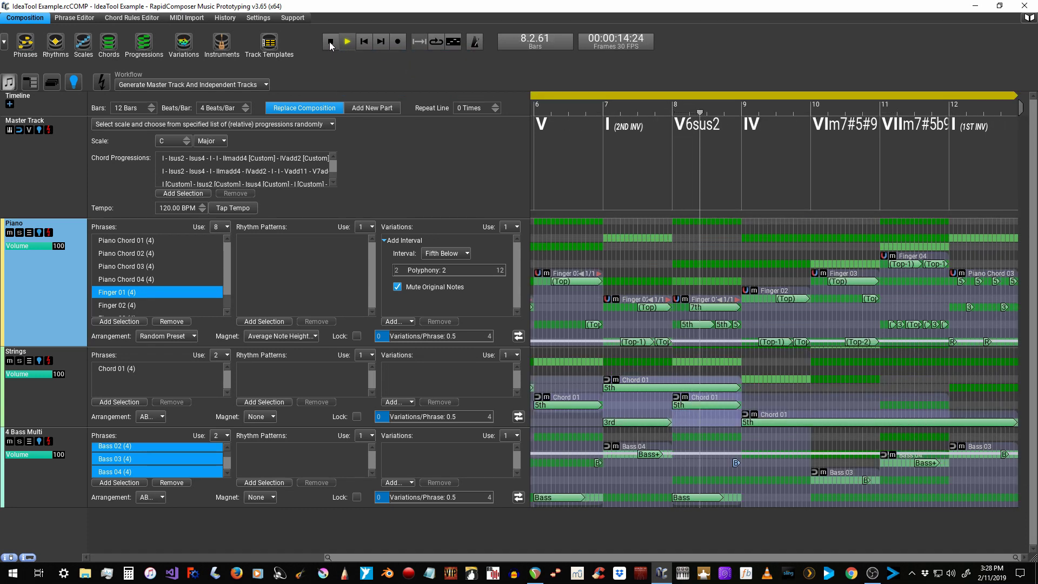
left_click(329, 41)
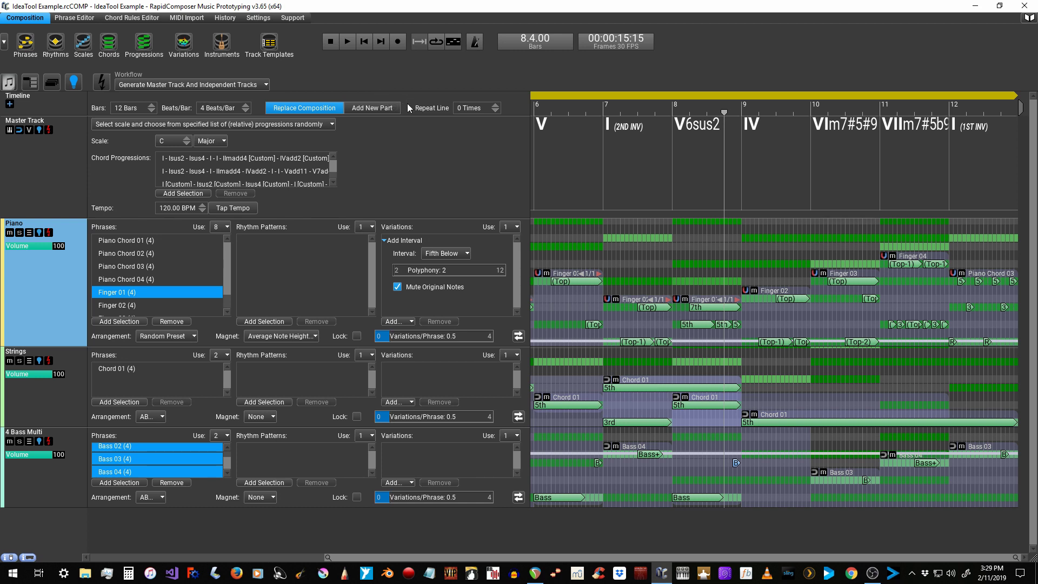
left_click(330, 42)
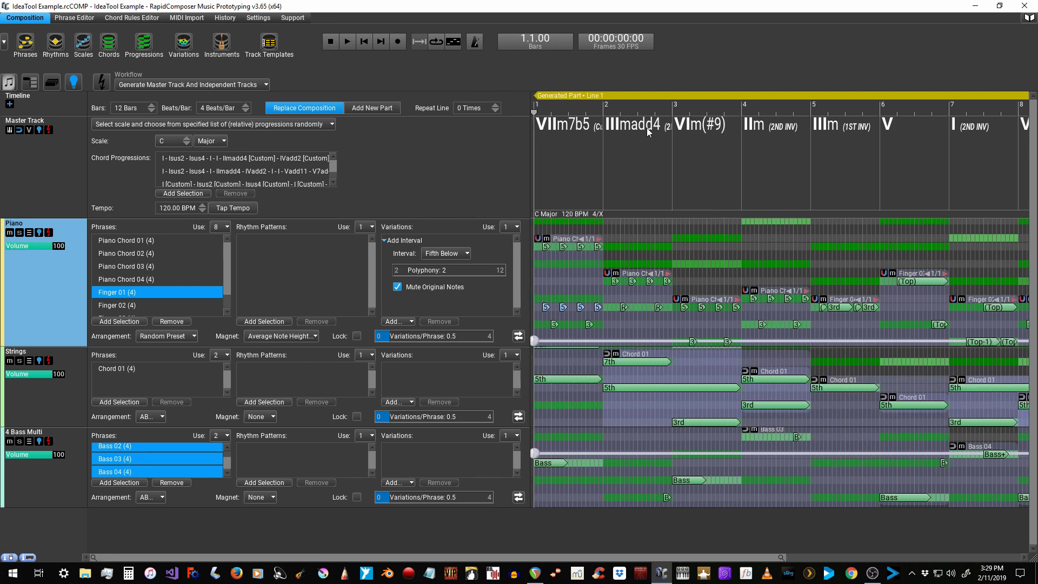
Step: Fit all 12 bars in the timeline, generate a new composition and play its opening bars
left_click_drag(813, 96, 792, 97)
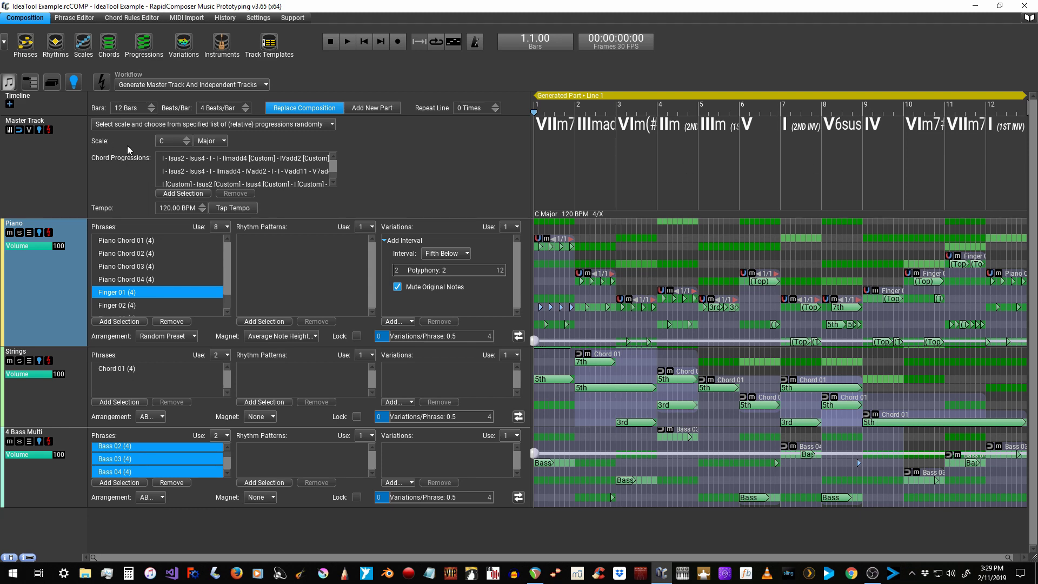
left_click(101, 85)
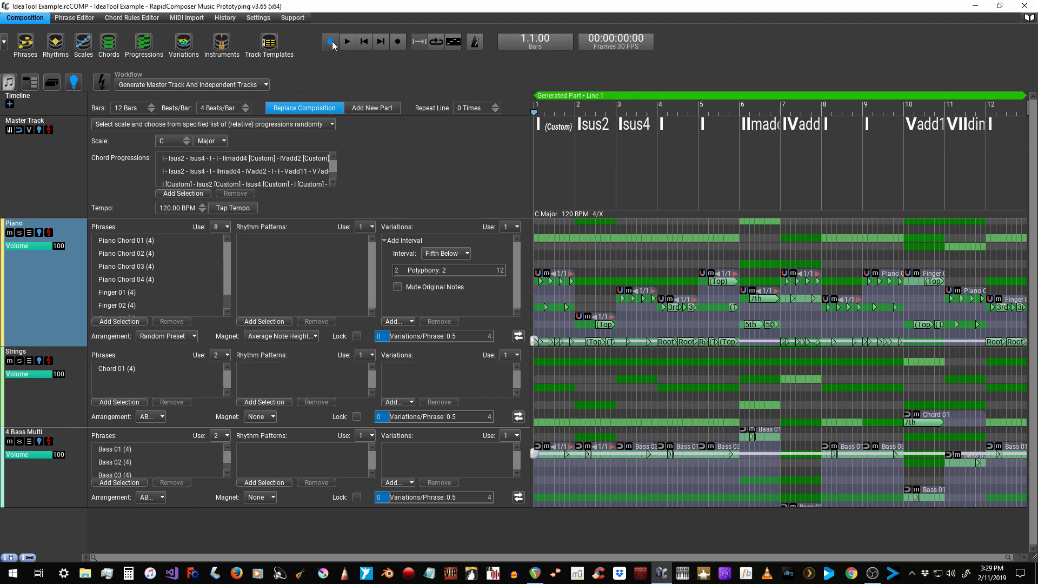
left_click(347, 42)
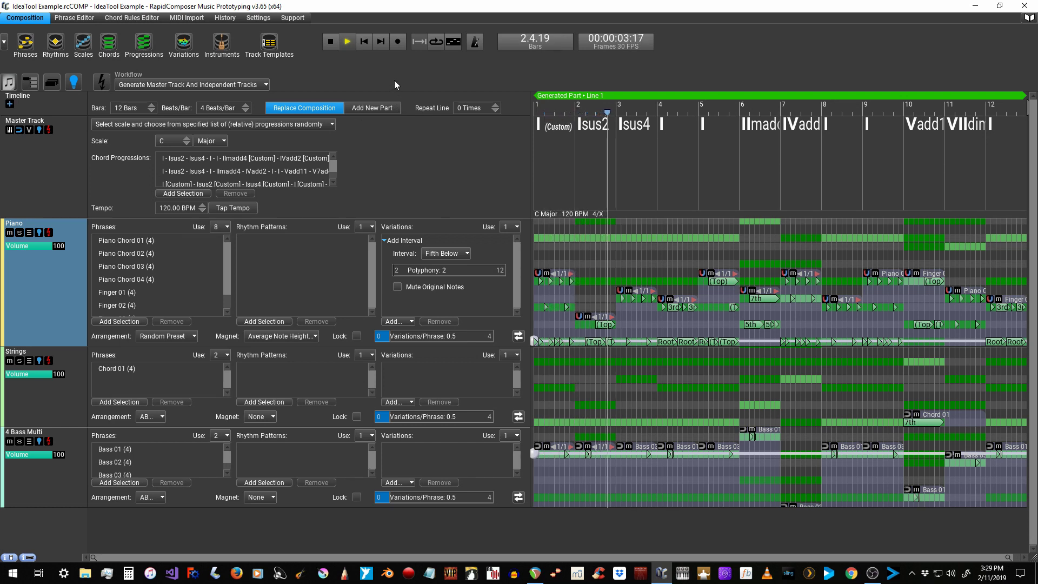
left_click(328, 44)
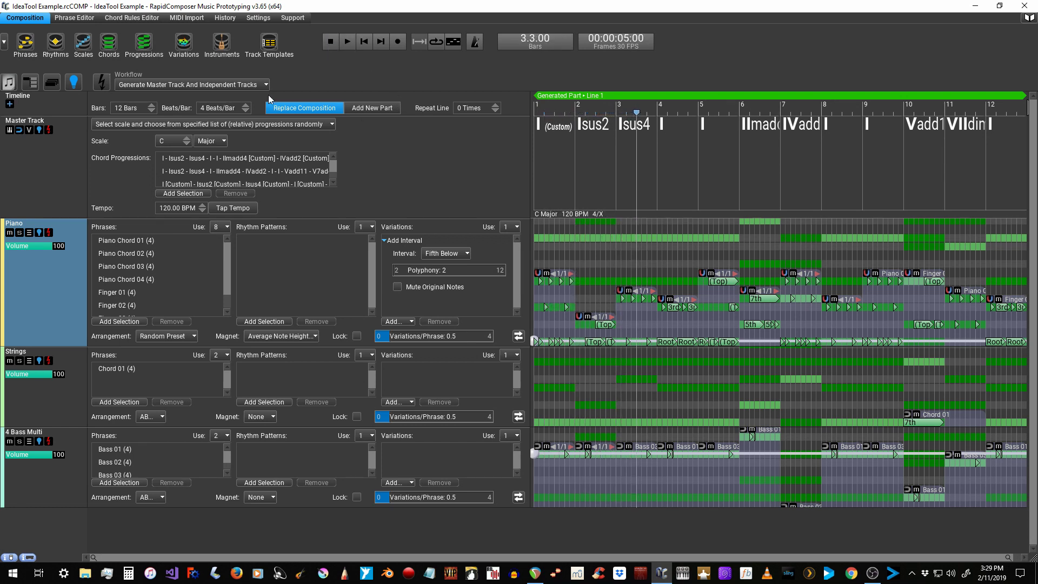
Step: Generate another 12-bar composition and play its first two bars
left_click(97, 85)
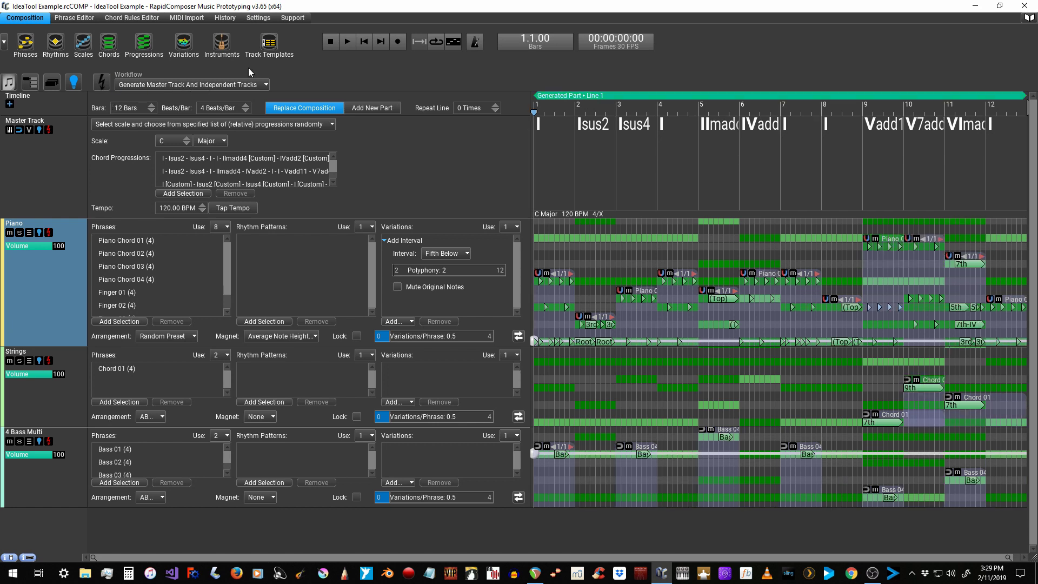
left_click(348, 42)
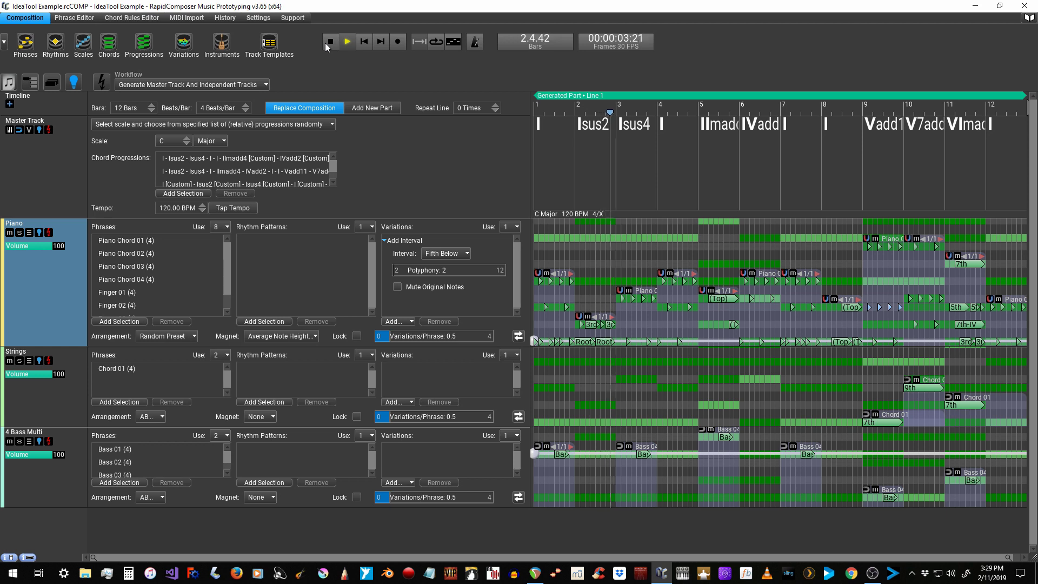
left_click(330, 41)
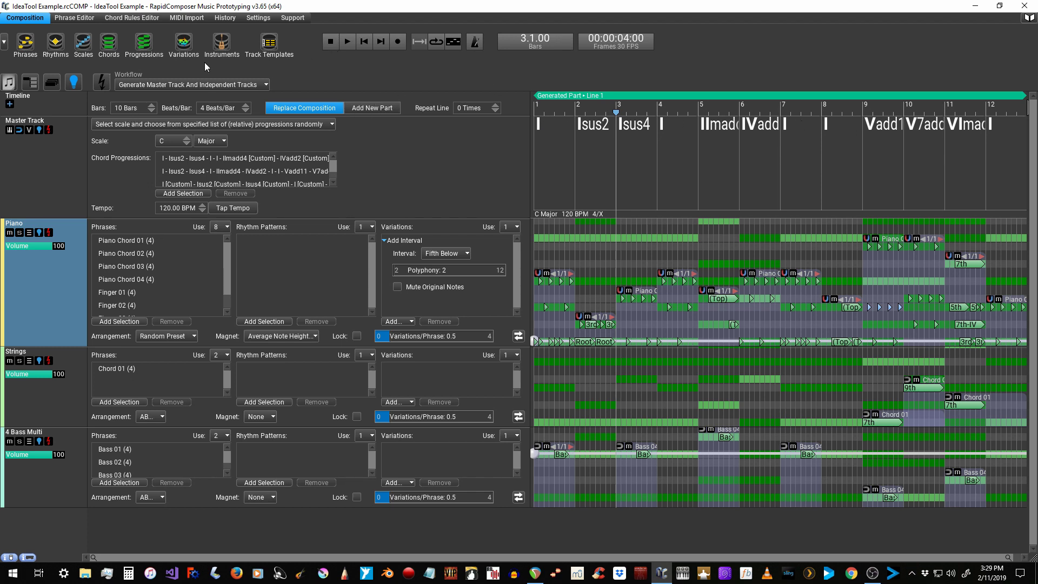
Step: Generate a 10-bar composition and play it through to bar 8
left_click(101, 90)
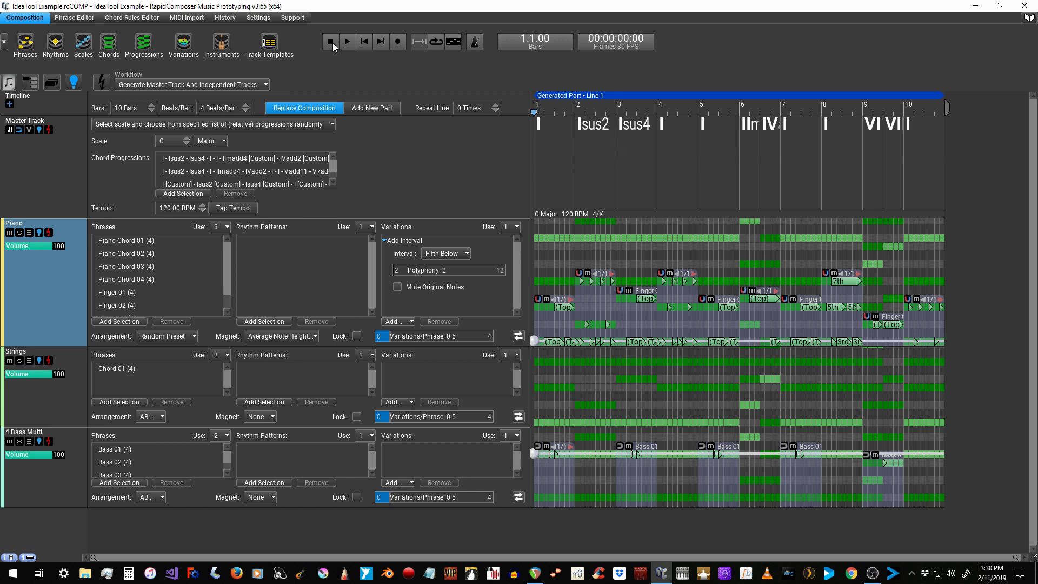
left_click(352, 41)
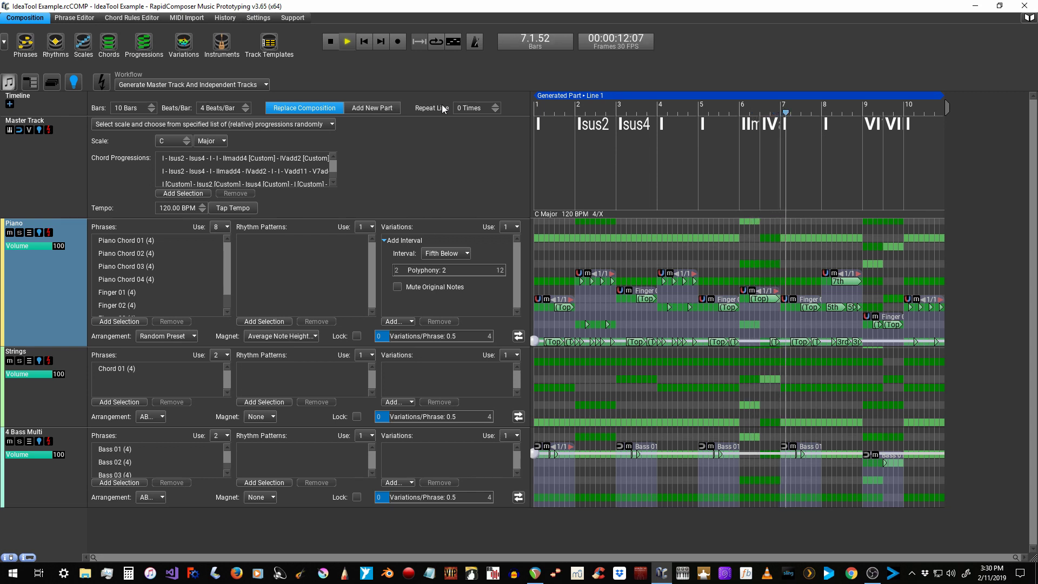
left_click(345, 42)
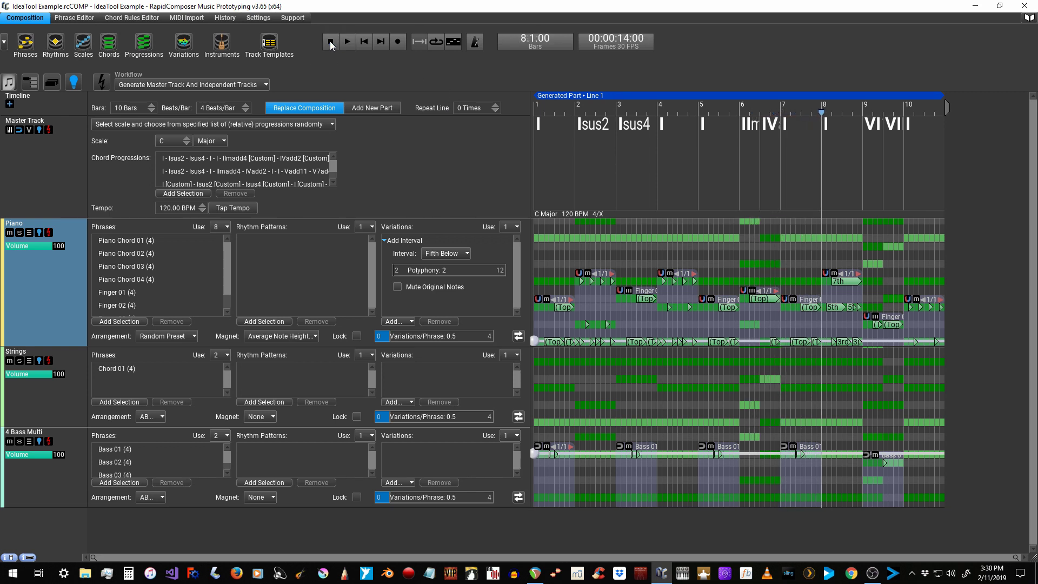
Step: Generate the 10-bar composition twice more and play the opening bars of the second result
left_click(104, 81)
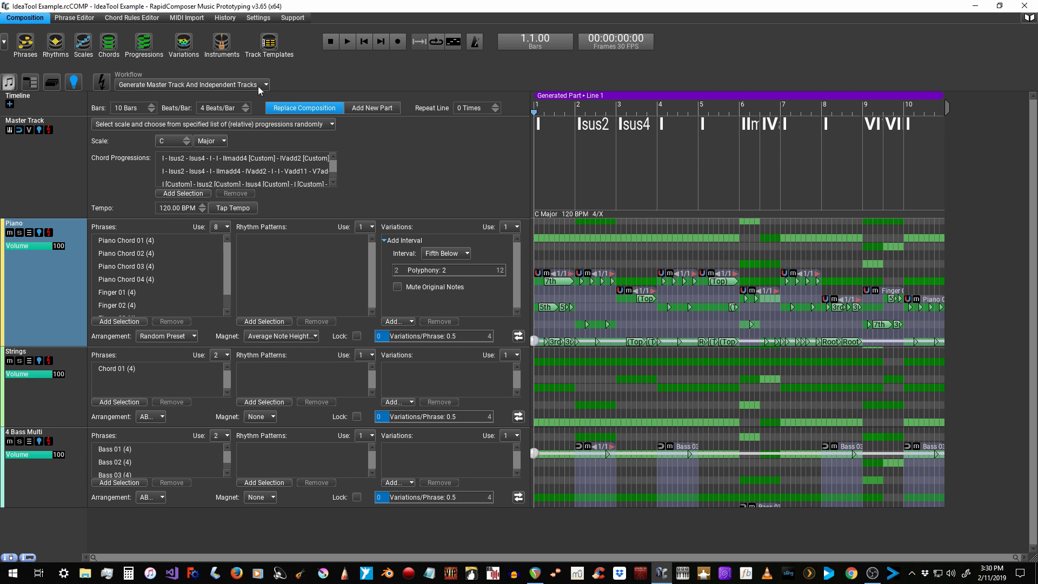
left_click(97, 85)
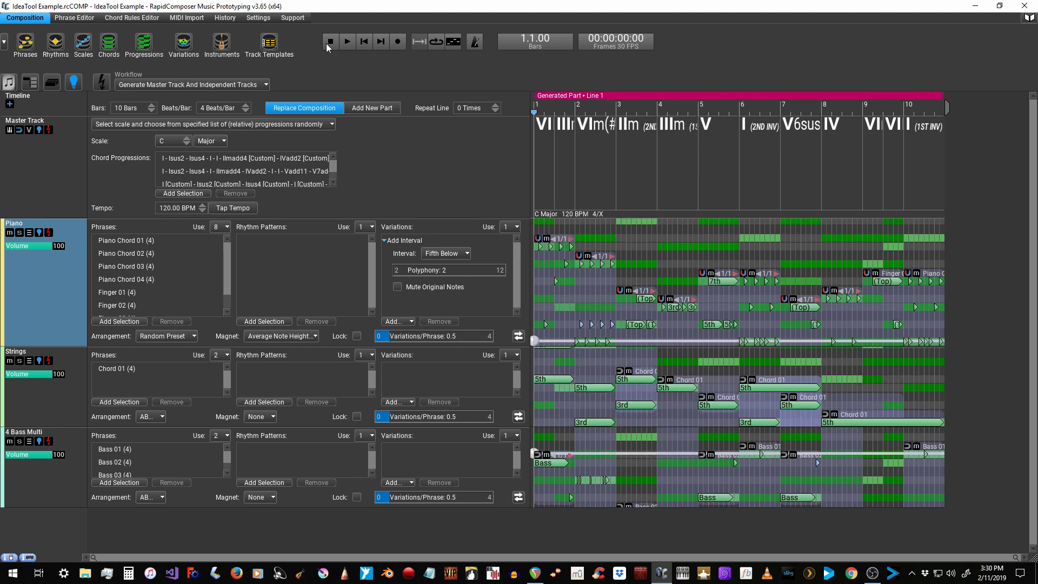
left_click(346, 42)
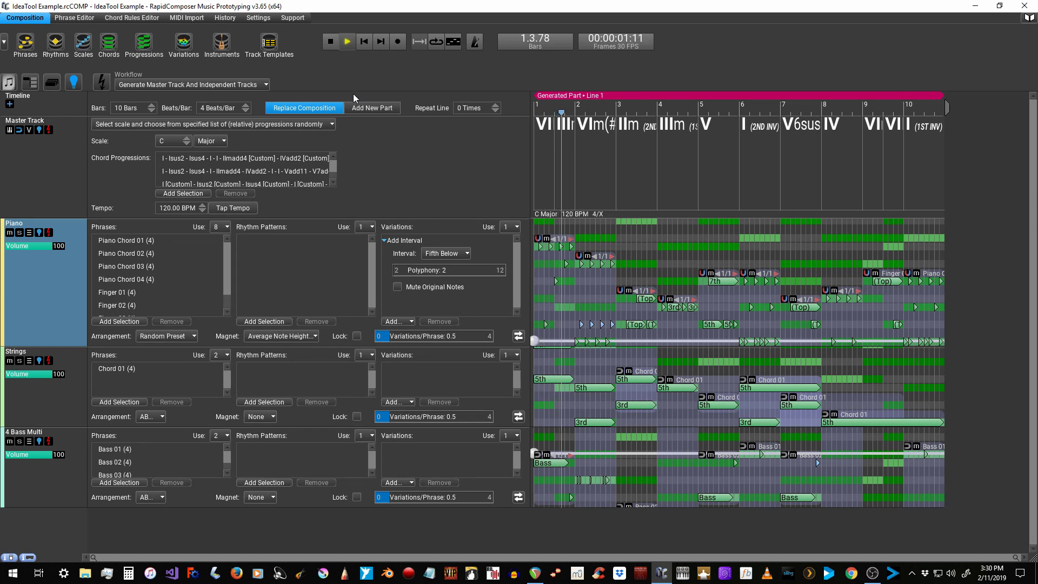
left_click(331, 43)
Step: Set the length to 8 bars, generate a new composition and play it from the start
left_click(152, 111)
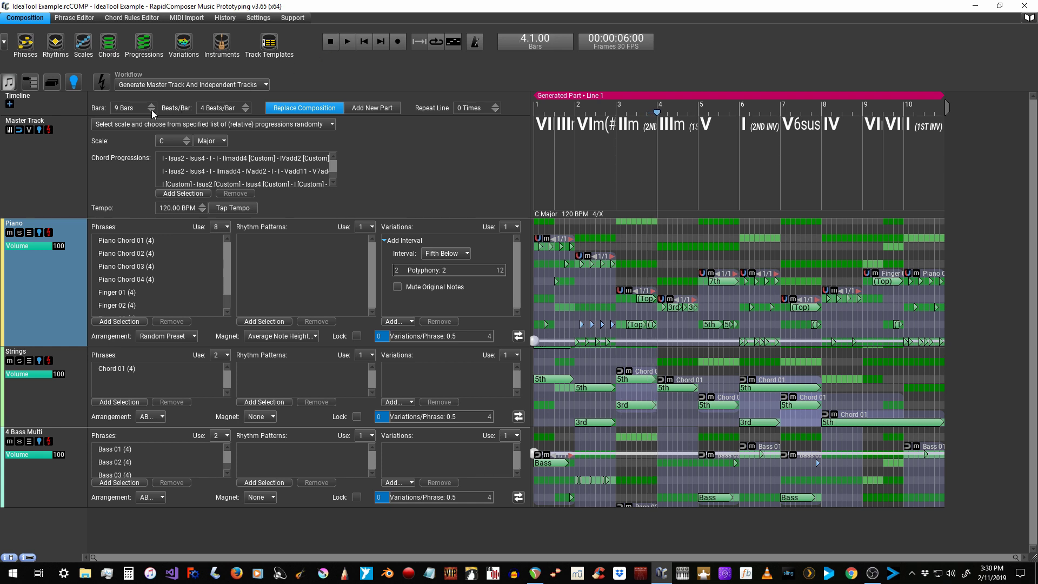
left_click(331, 43)
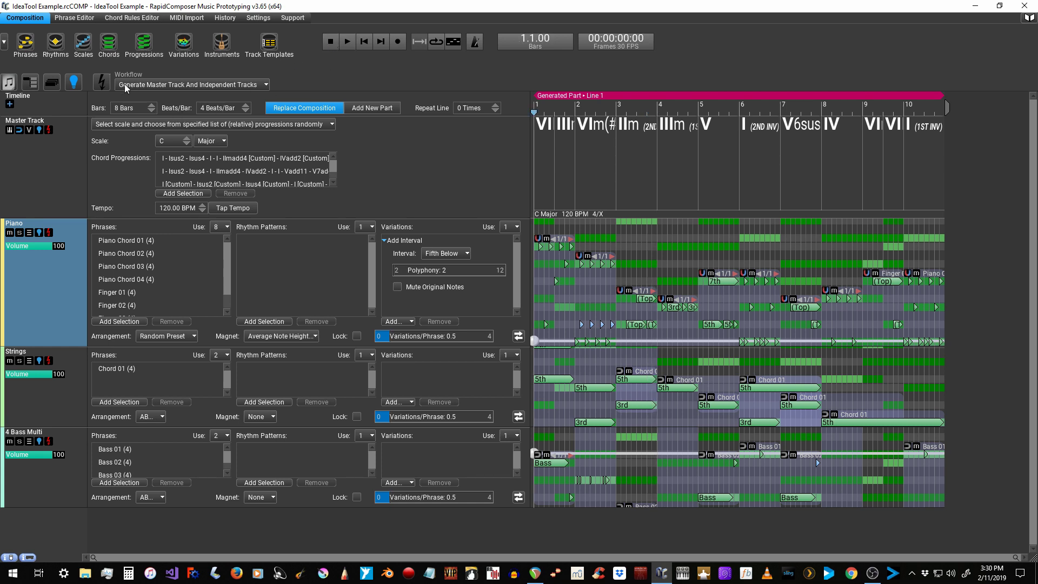
left_click(104, 85)
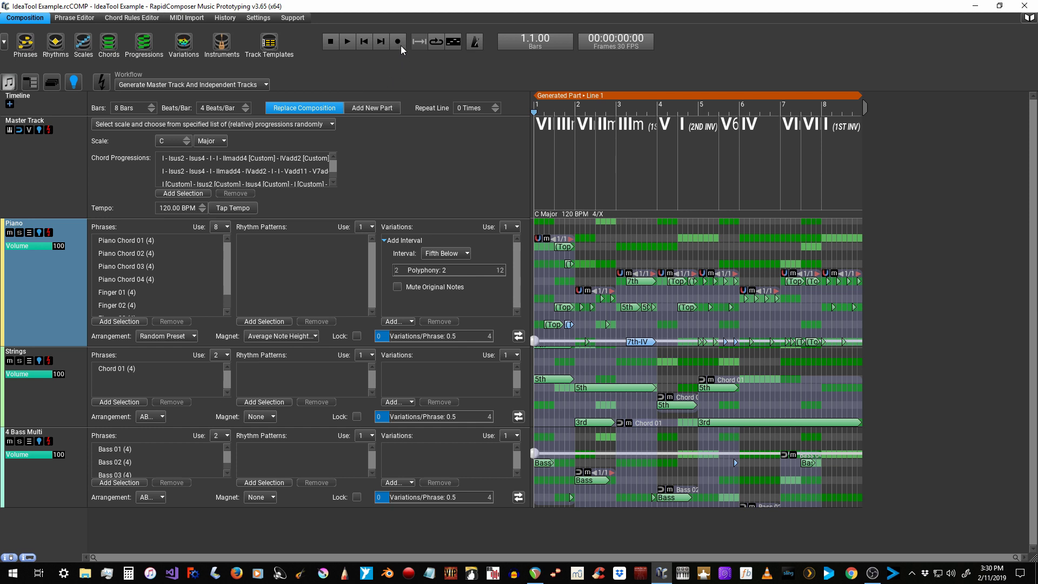
left_click(347, 42)
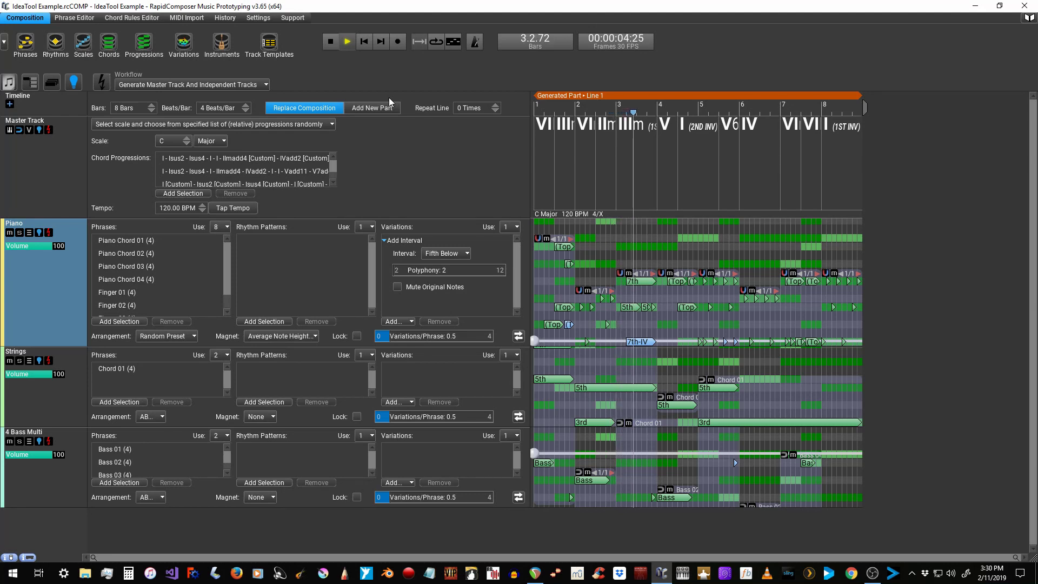
left_click(332, 45)
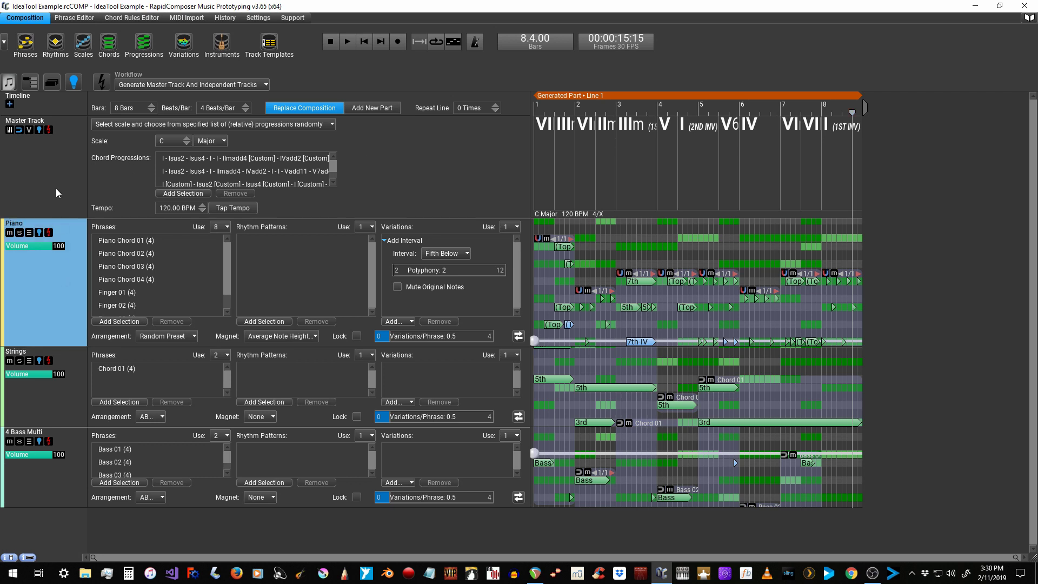
Step: Select the Strings track, switch the selection to 4 Bass Multi, and return the playhead to bar 1
left_click(65, 401)
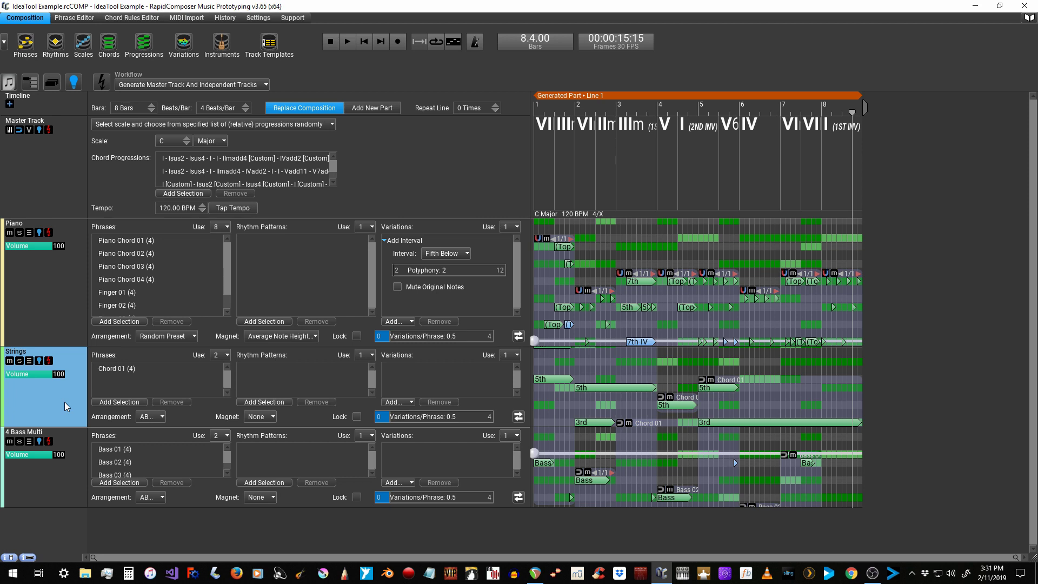
left_click(71, 478)
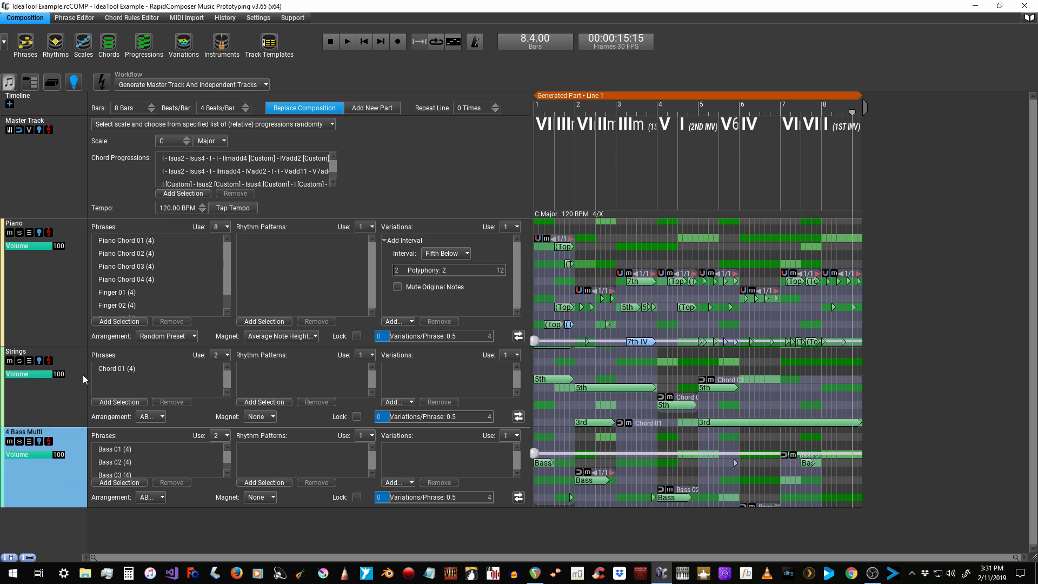
left_click(330, 42)
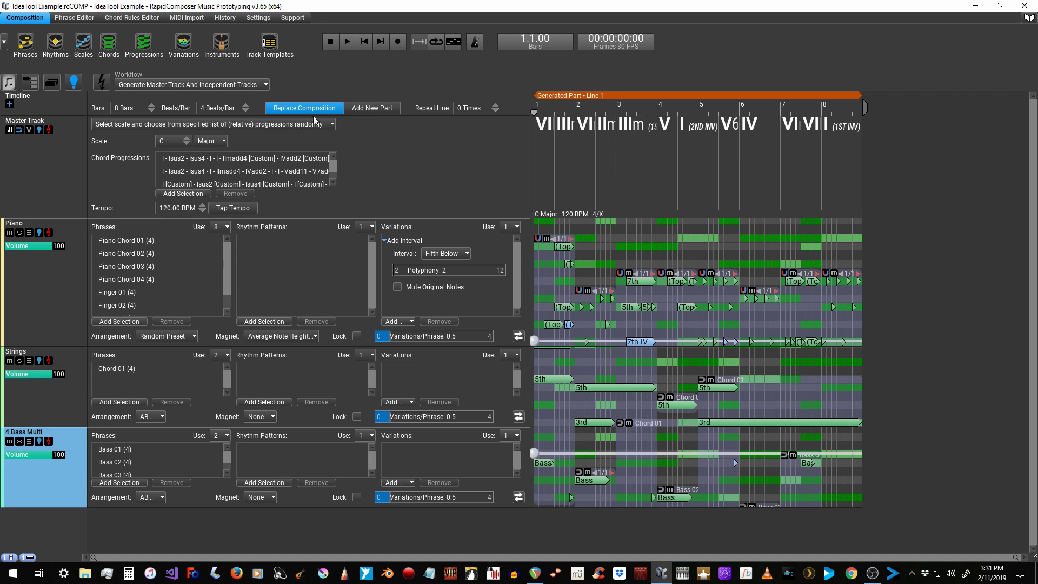